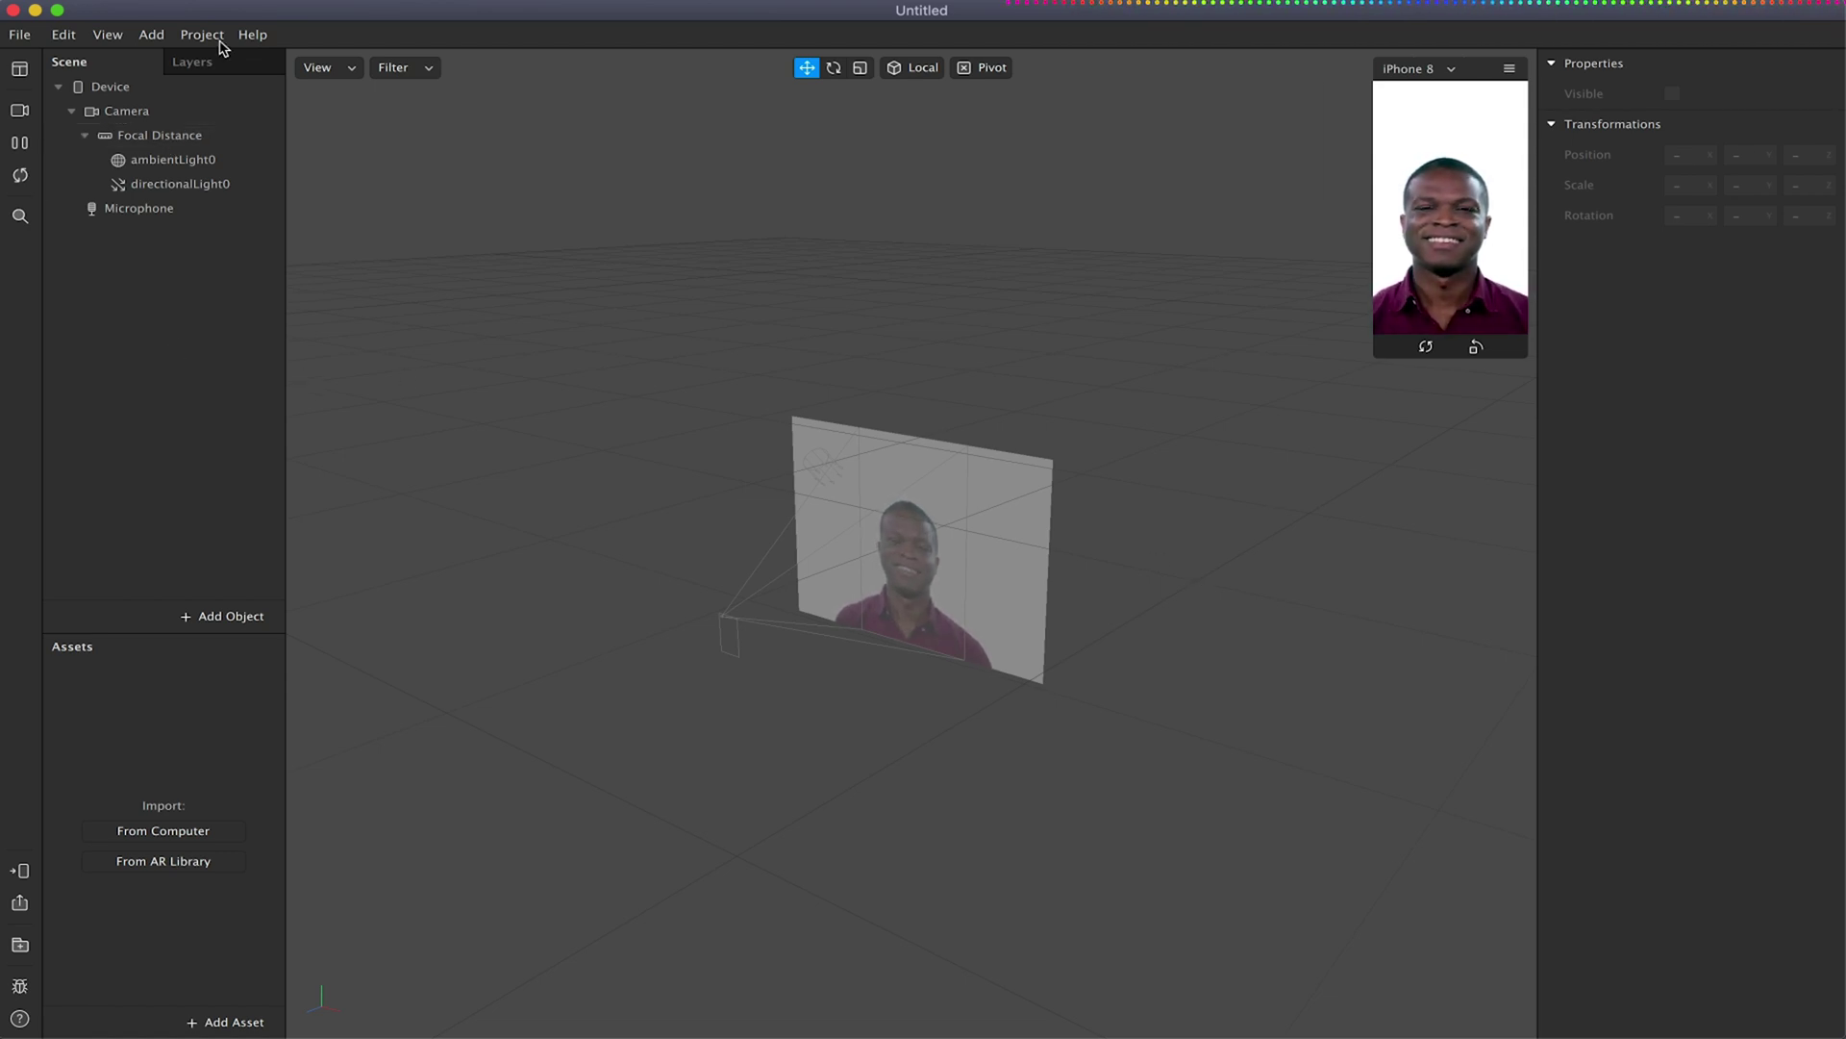
Show the Patch Editor and enlarge it to take up more than half of the workspace height.
left_click(115, 36)
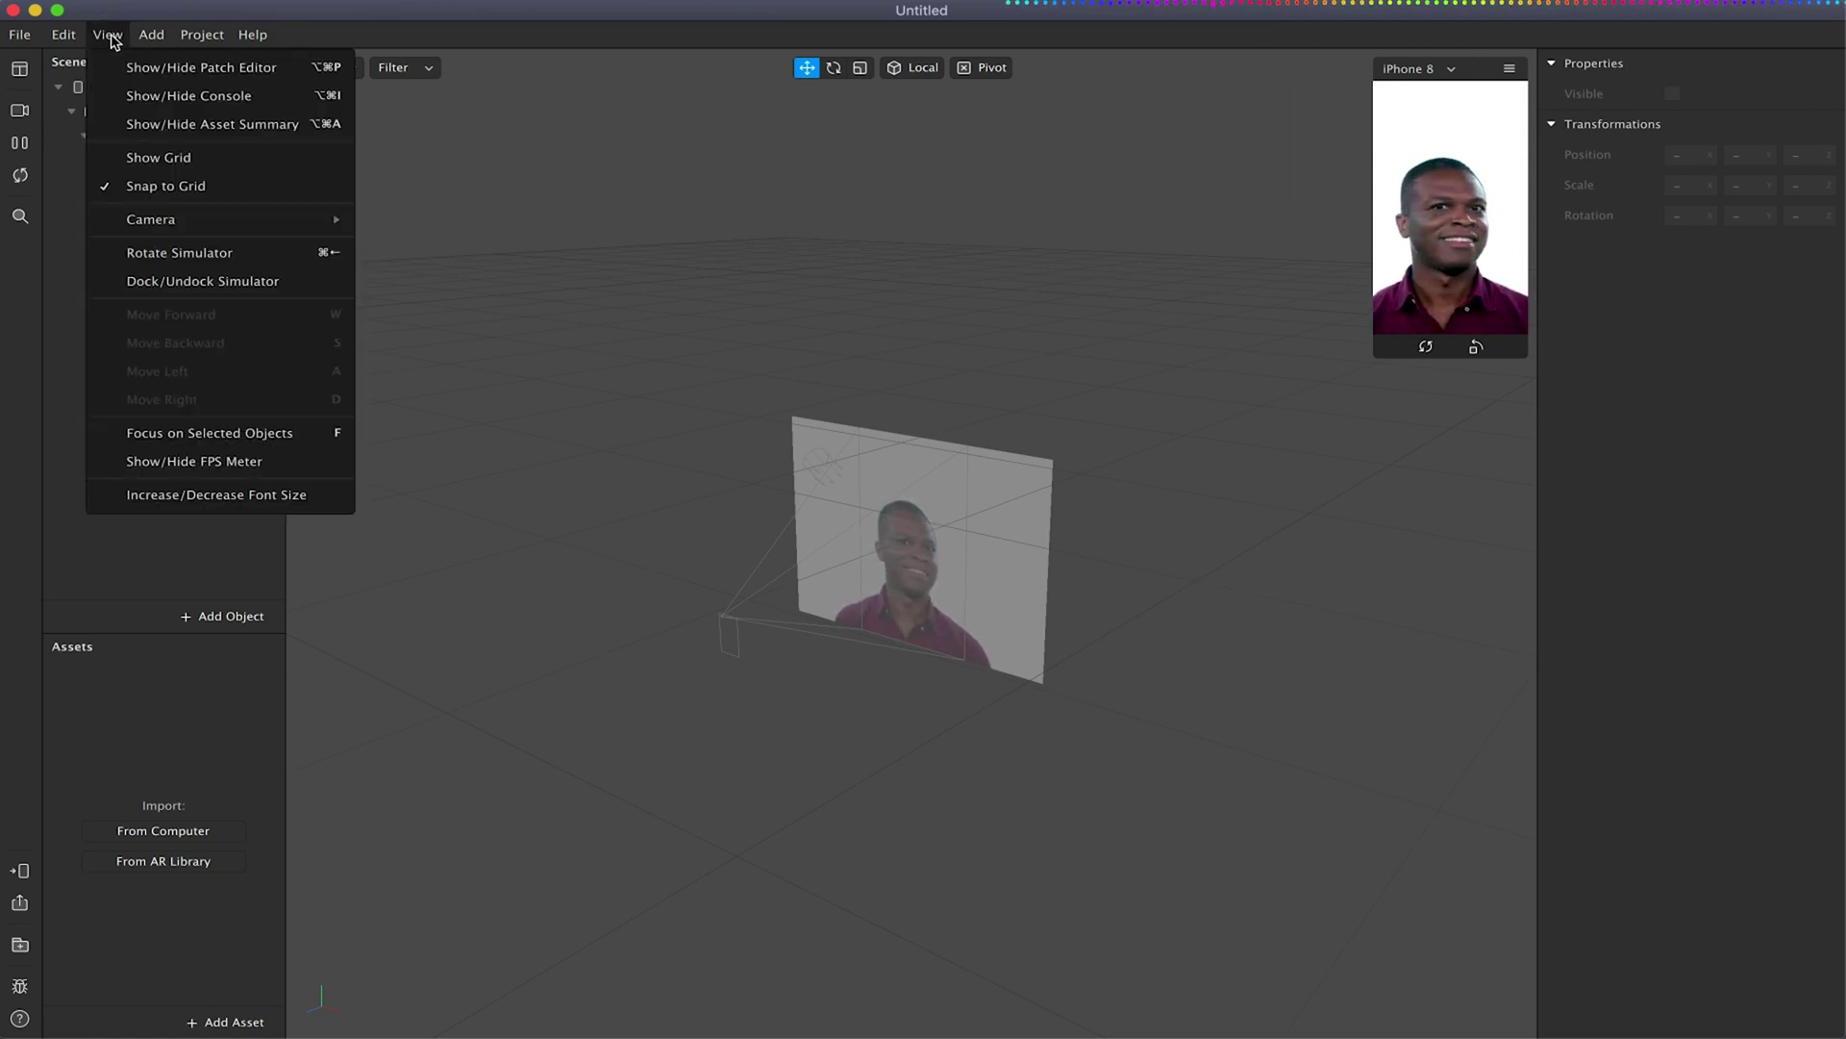
left_click(171, 73)
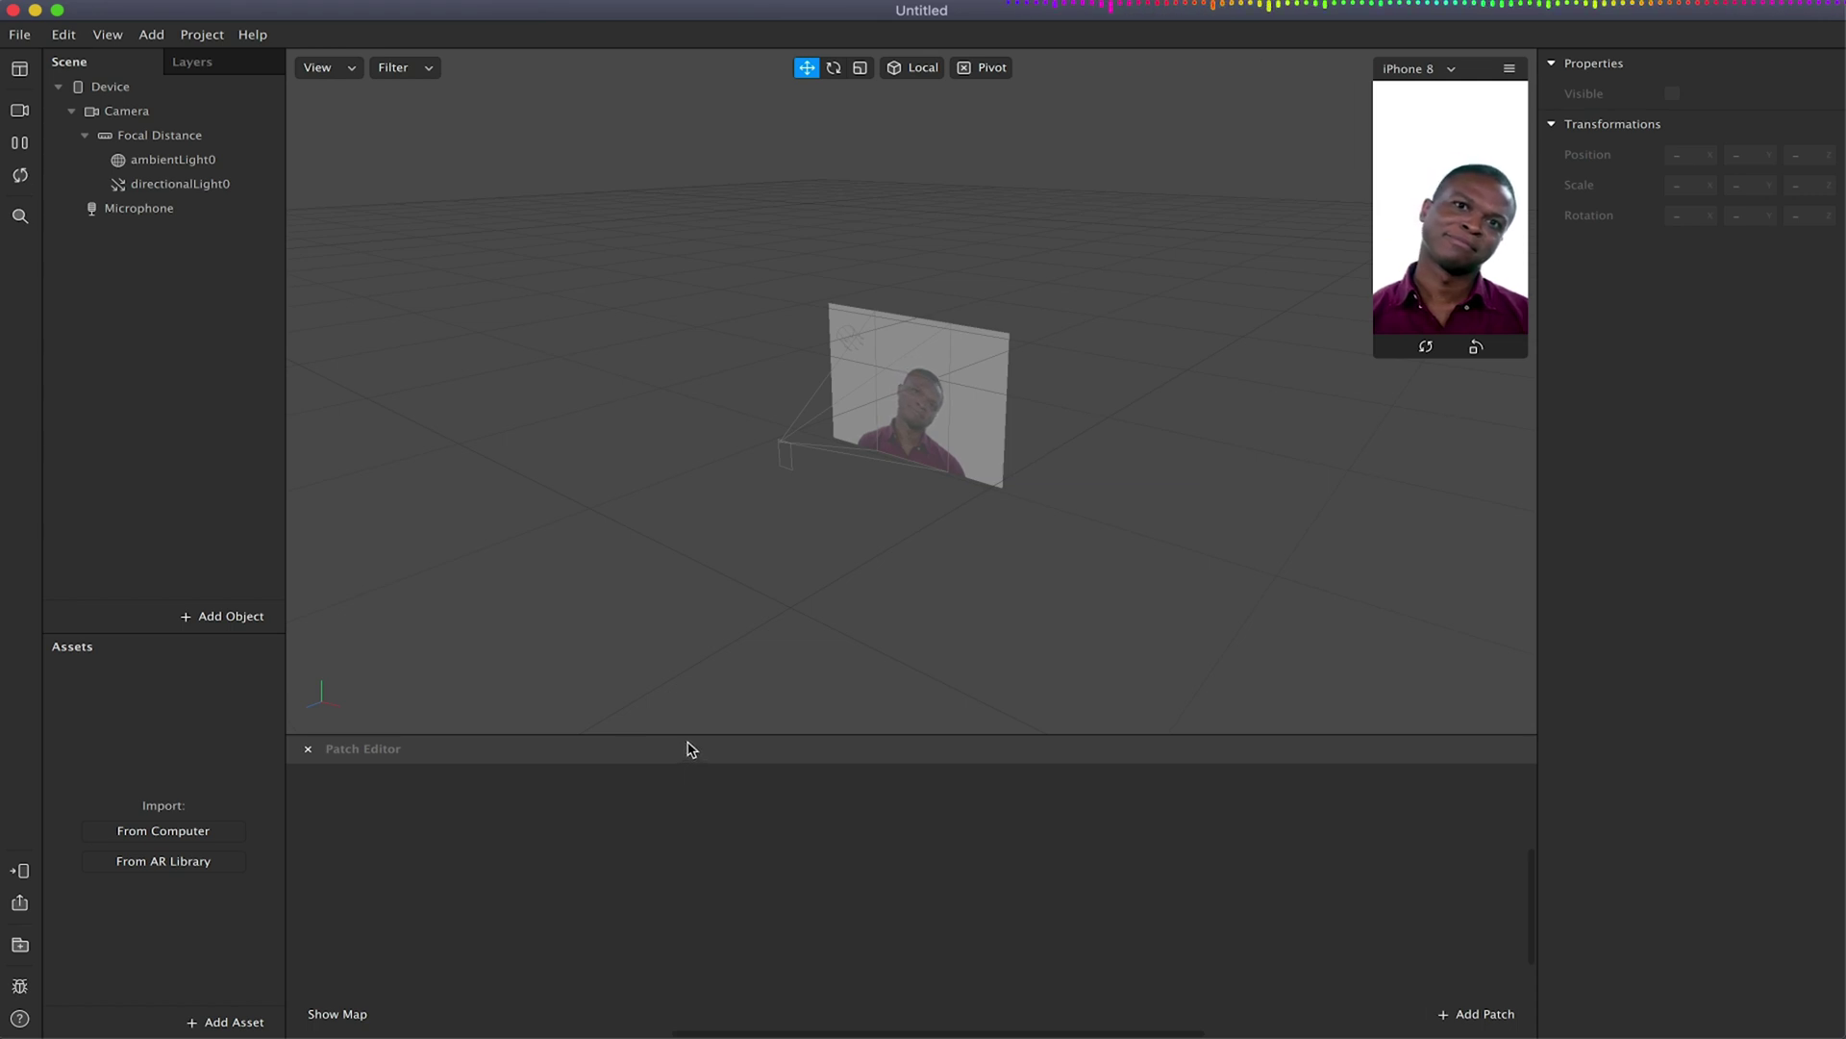
left_click_drag(688, 735, 713, 458)
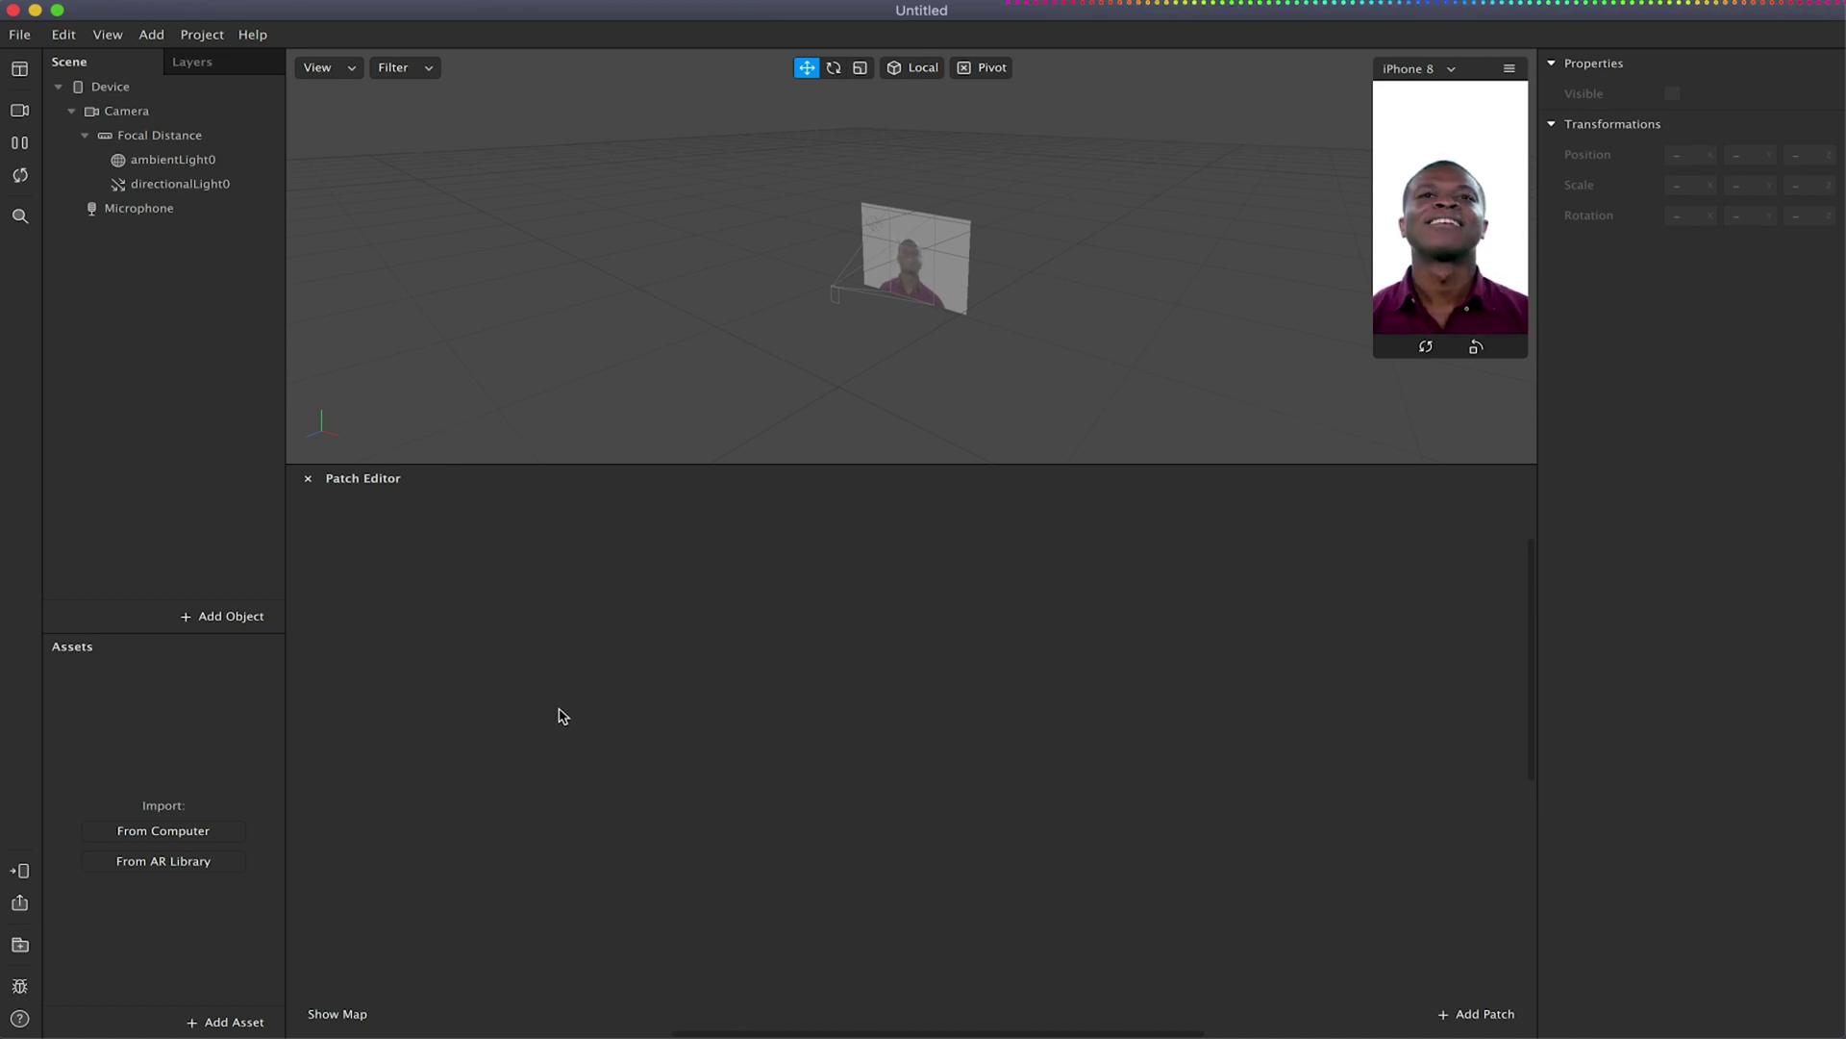
Add an Animation patch to the empty Patch Editor and shift it slightly left.
double_click(611, 648)
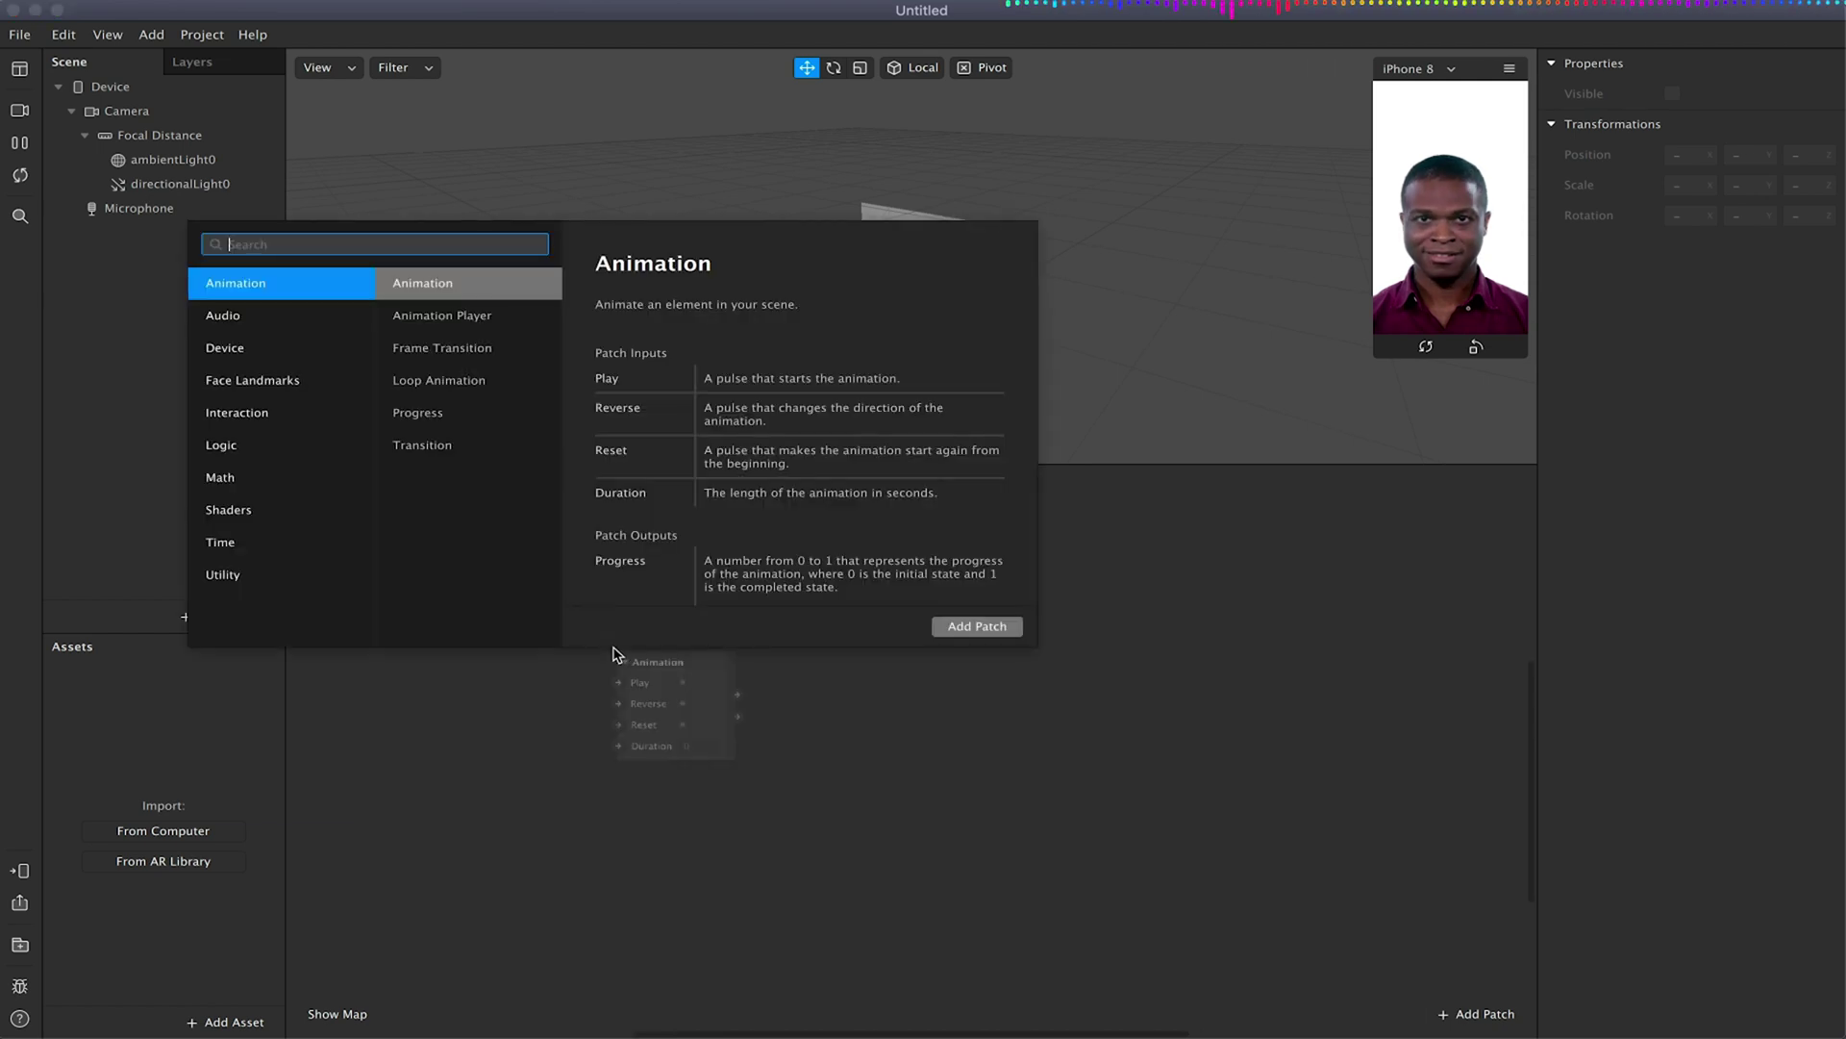
type("Ani")
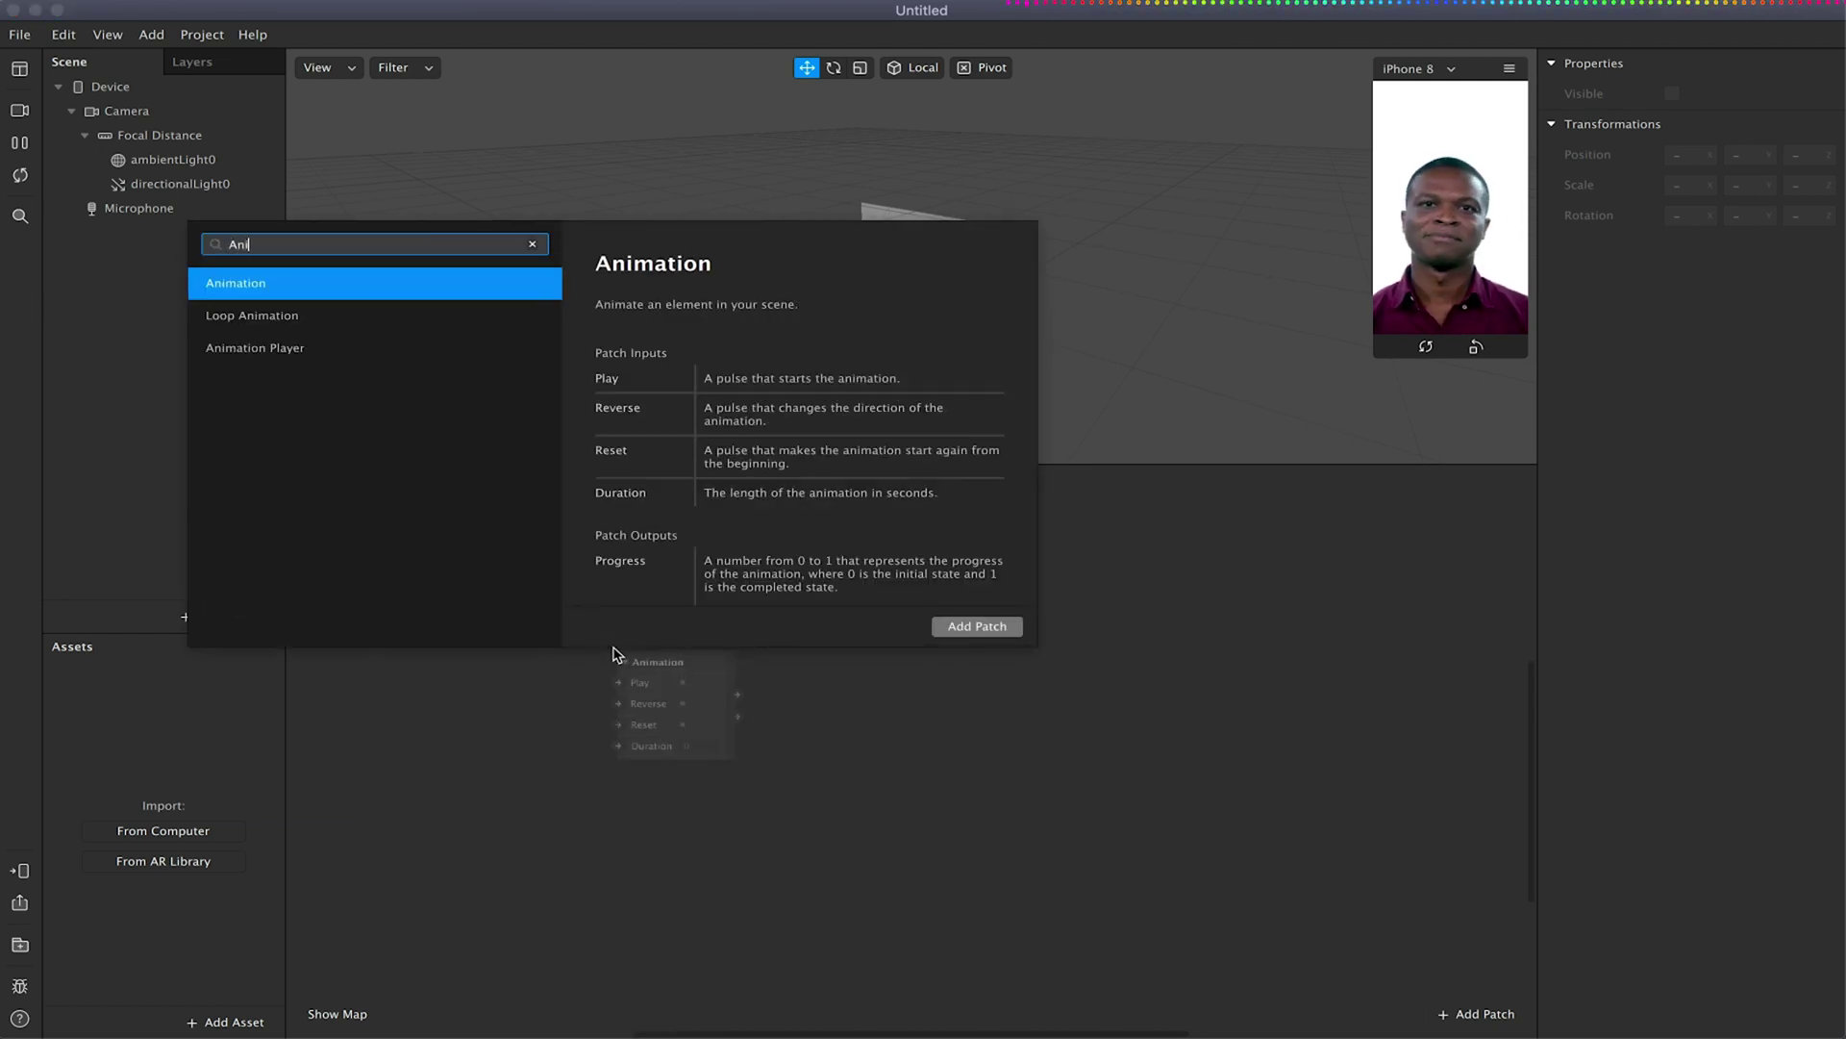
left_click(958, 629)
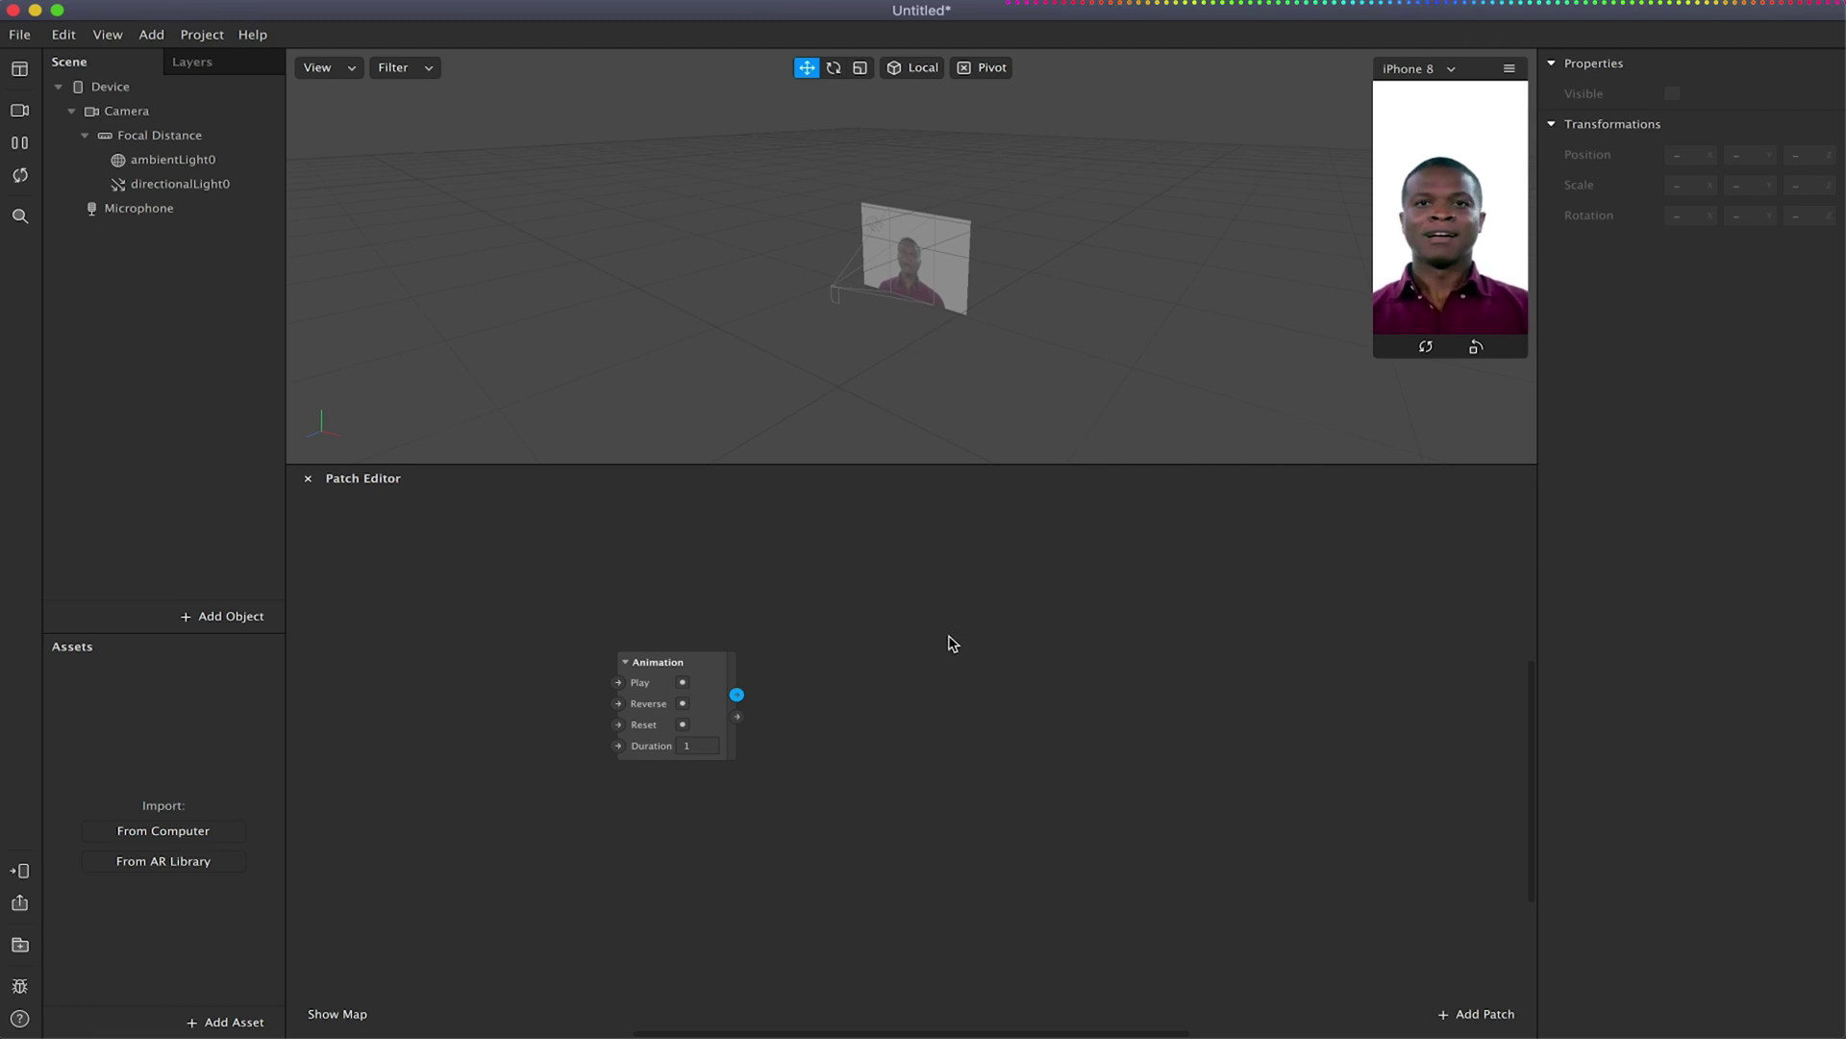
mouse_move(660, 669)
left_mouse_down()
mouse_move(488, 667)
mouse_move(632, 669)
left_mouse_up()
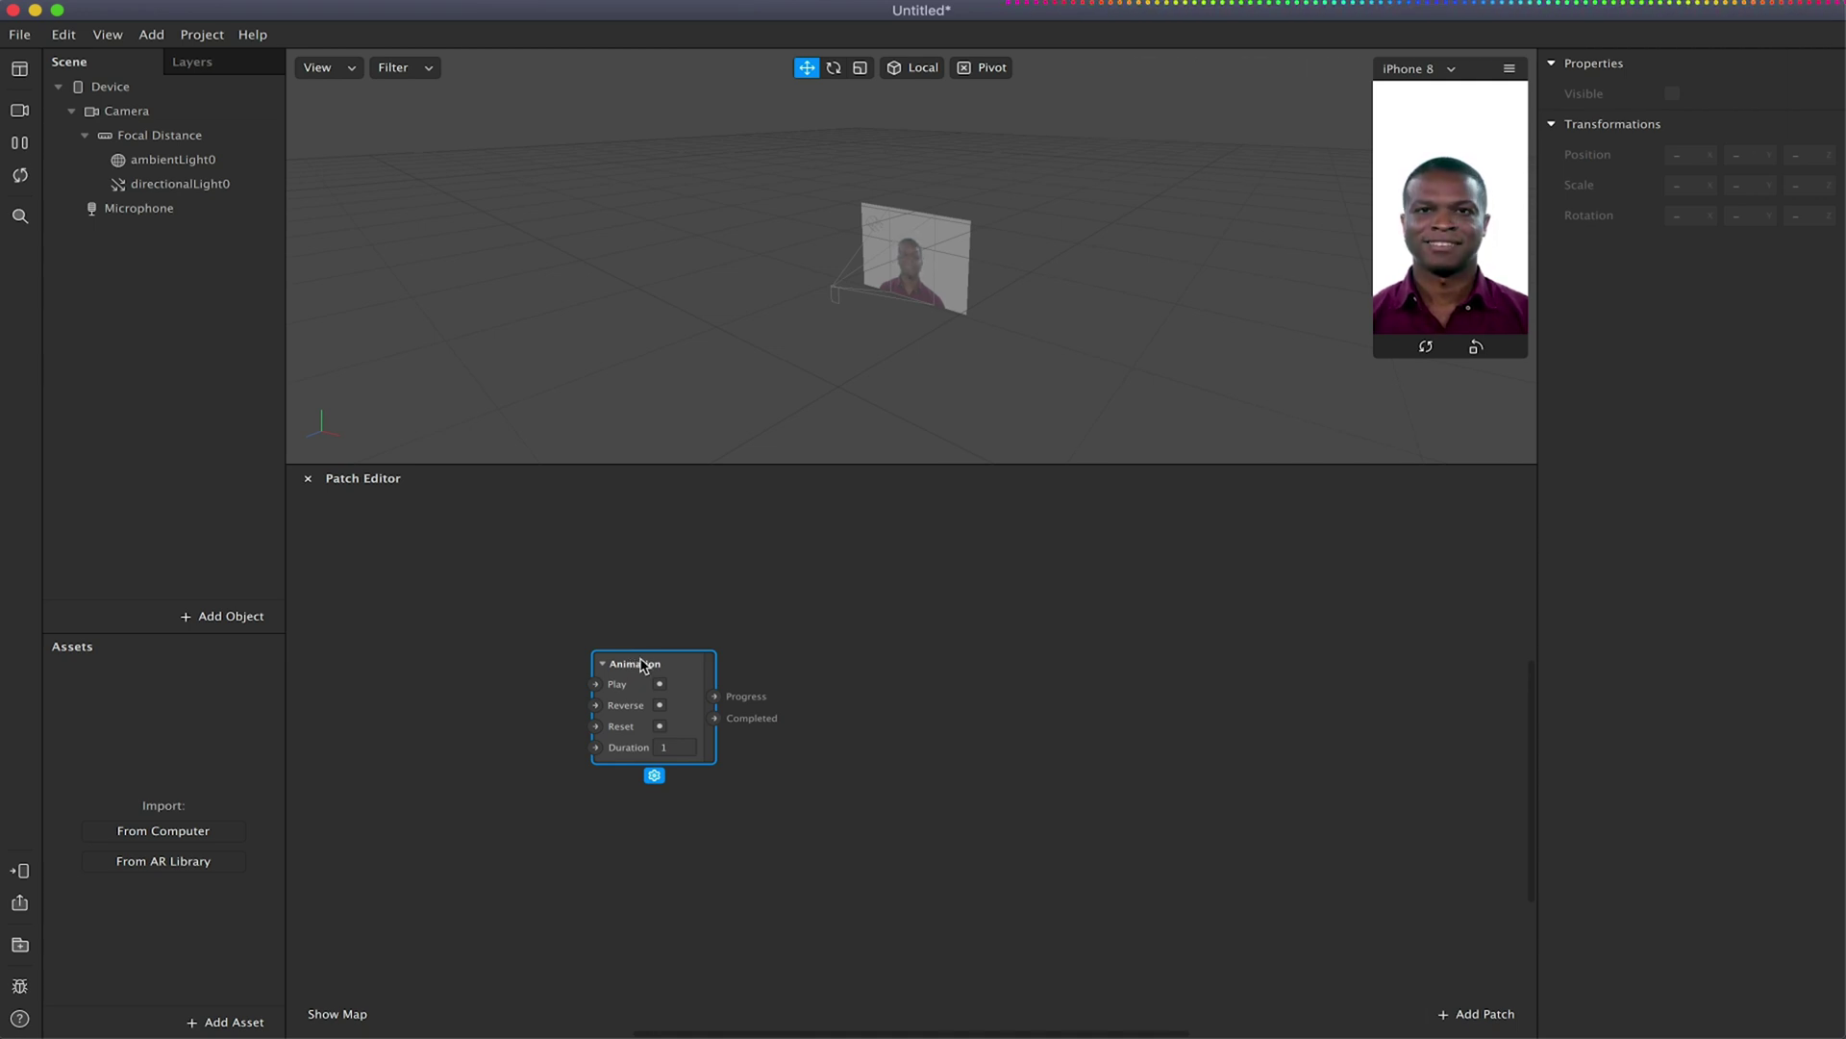
left_click(944, 718)
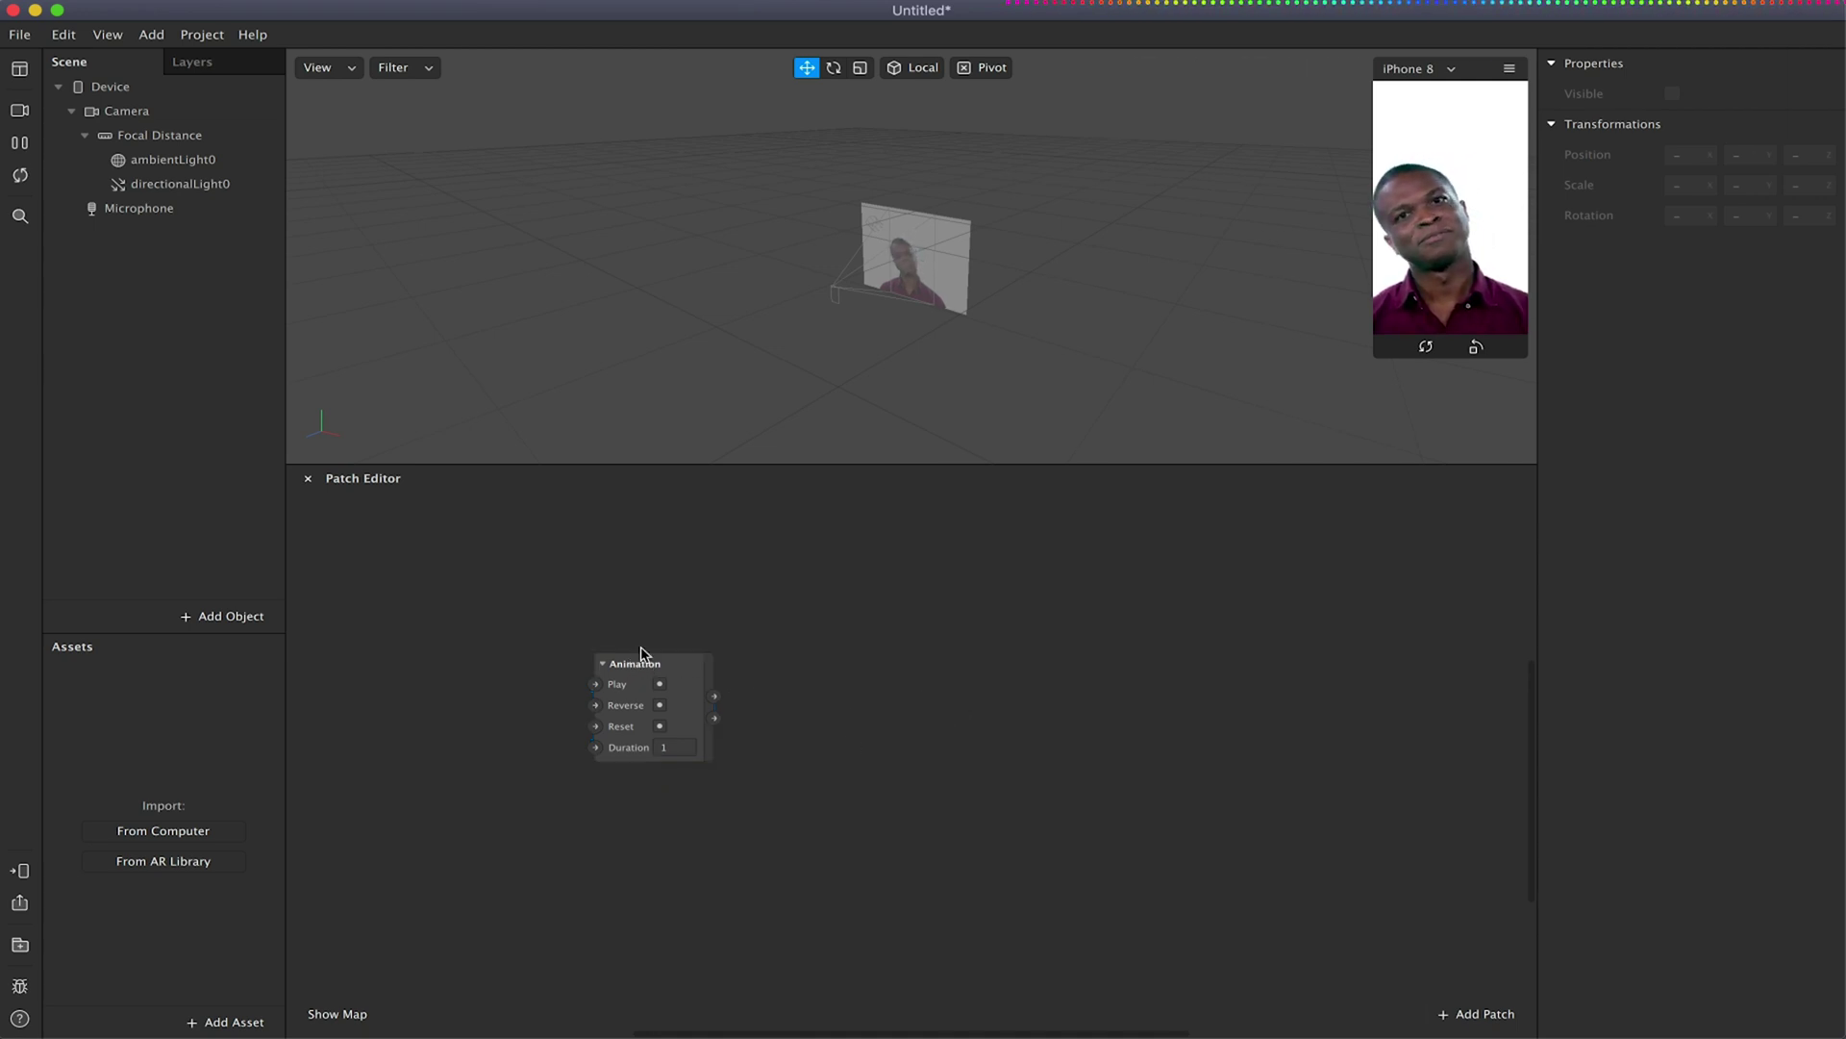
Add a Multiply patch fed by the Animation patch's Progress output and line it up with the Animation patch.
left_click_drag(714, 697, 882, 709)
type("multiply")
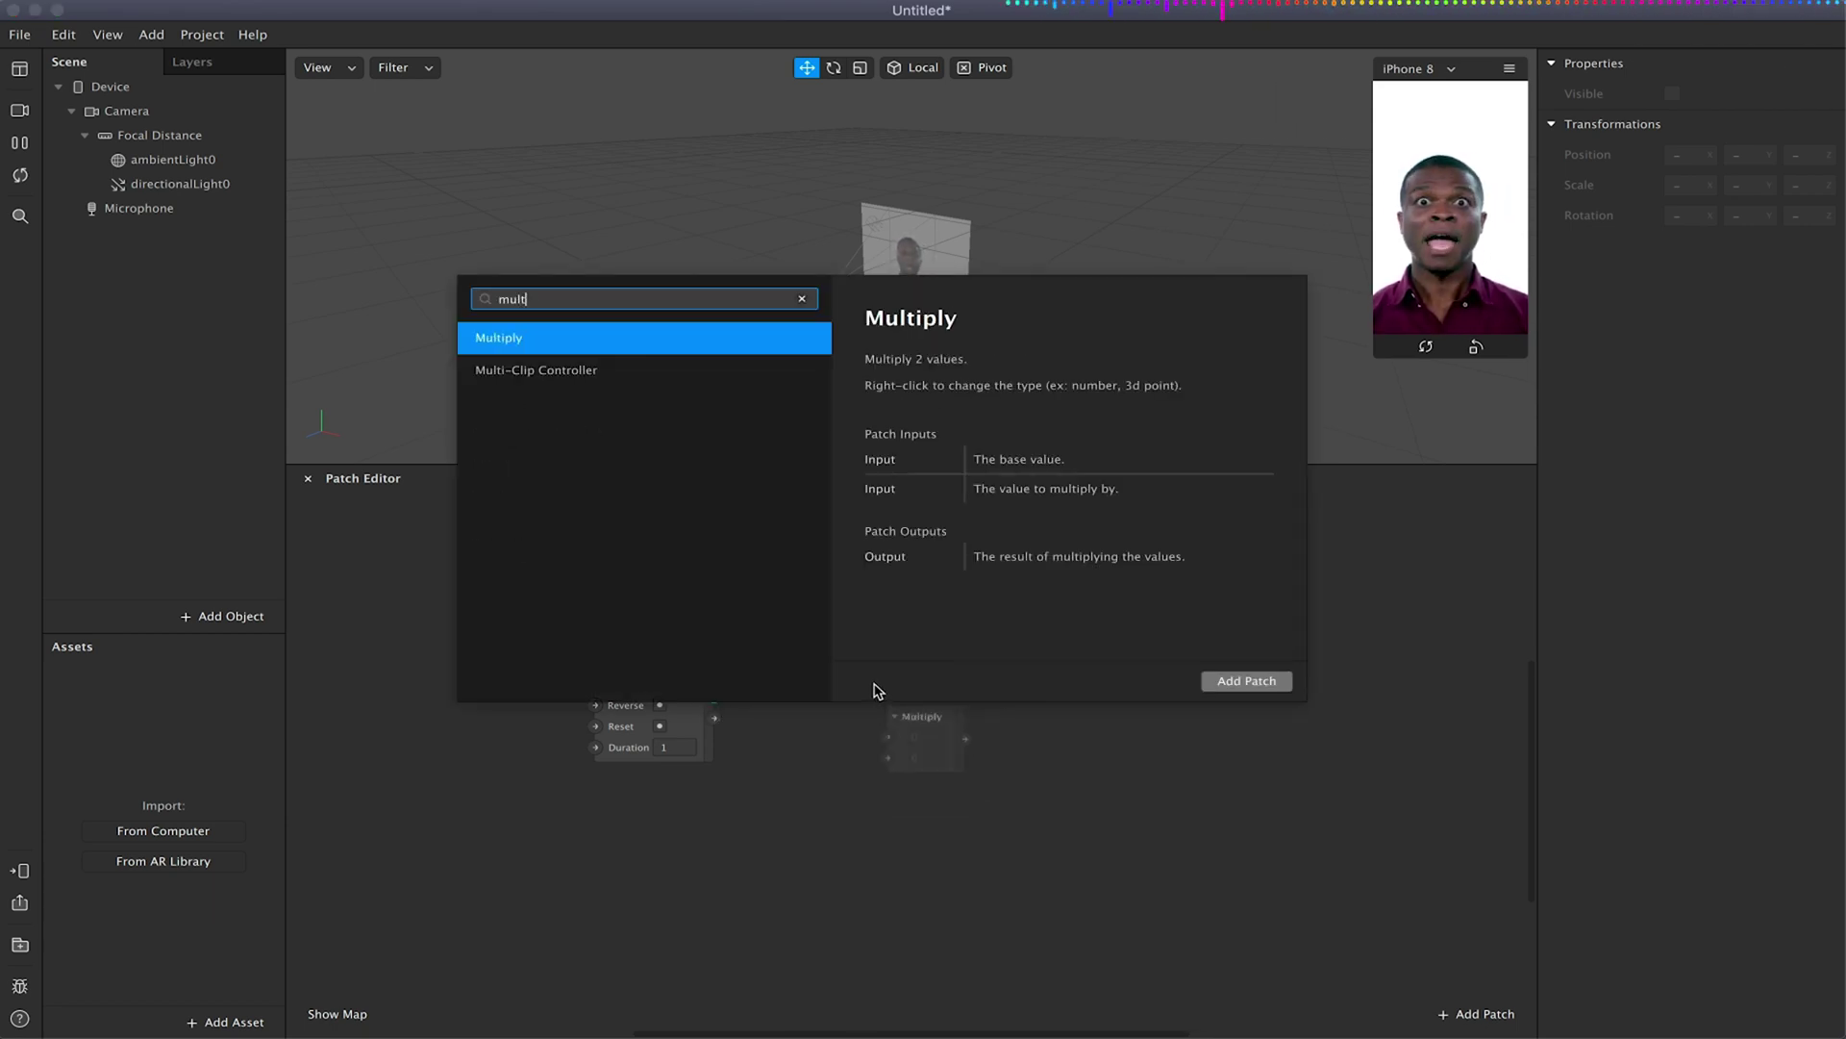
left_click(1246, 679)
left_click_drag(929, 720, 911, 664)
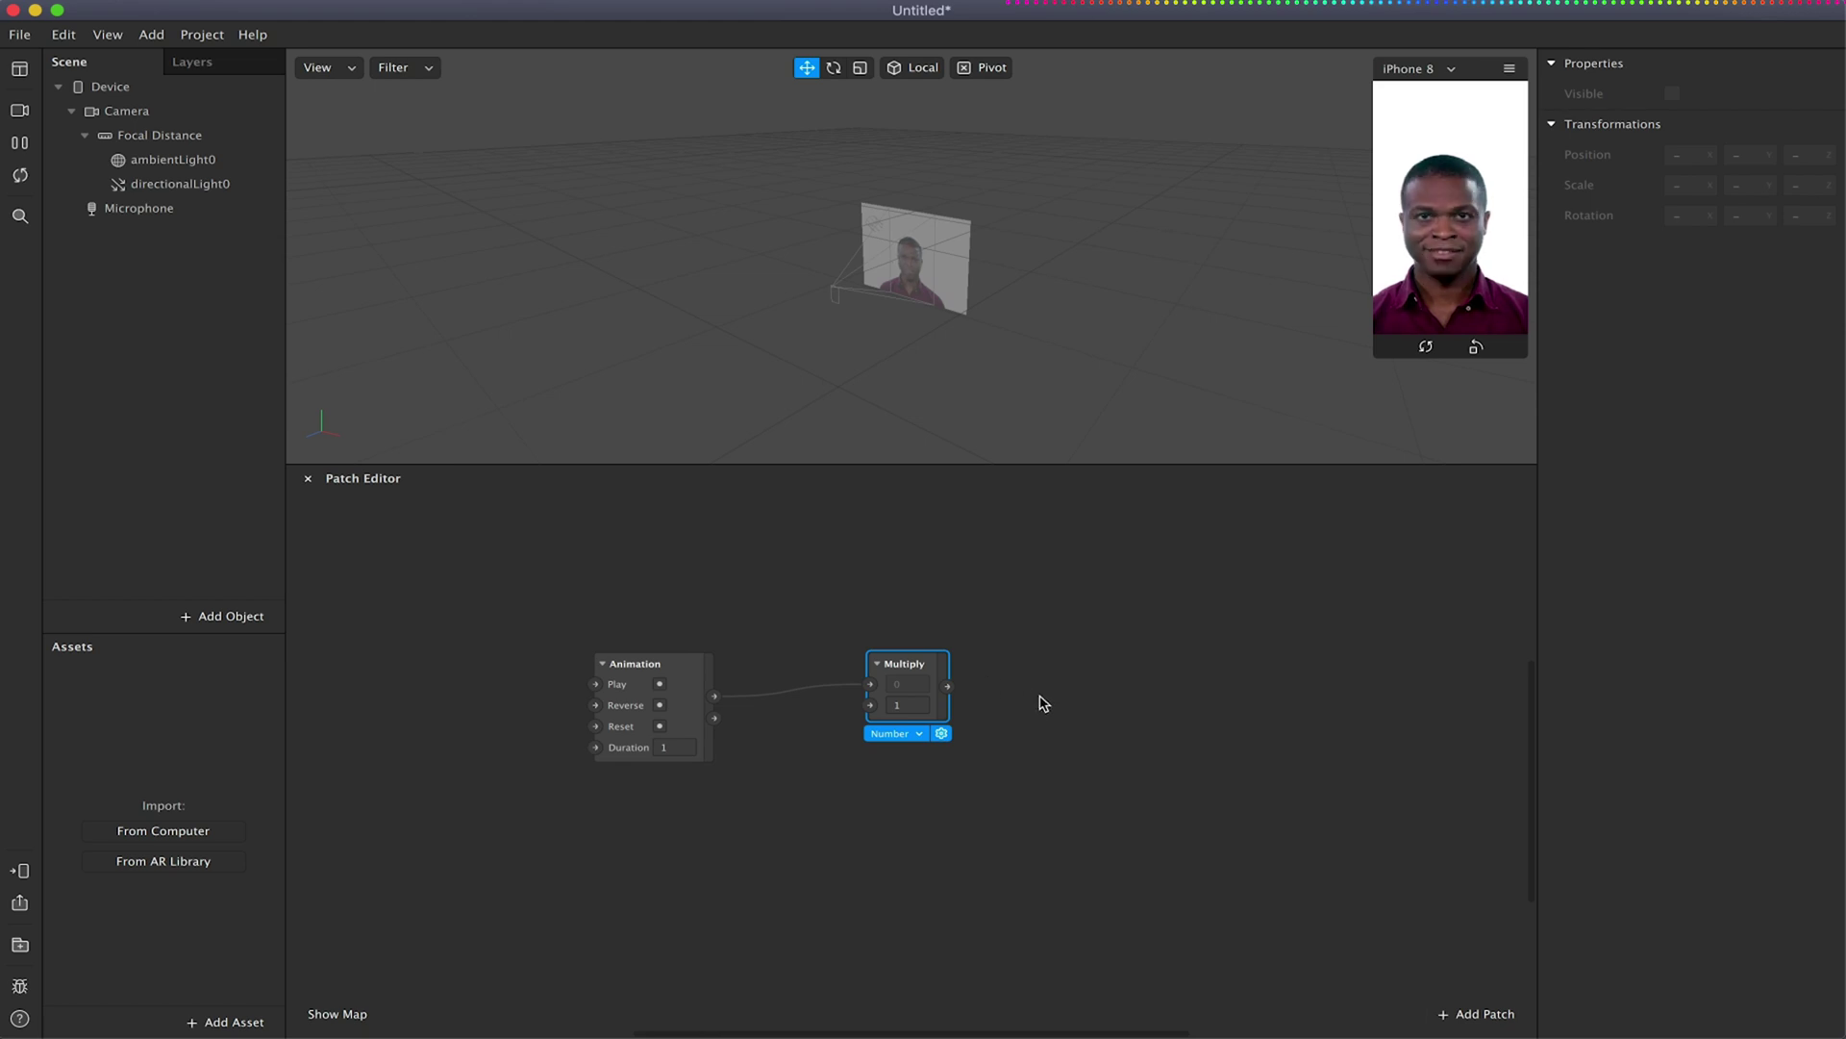
Add a Subtract patch after Multiply and connect the Multiply output to Subtract's second input.
left_click(1083, 674)
right_click(1086, 674)
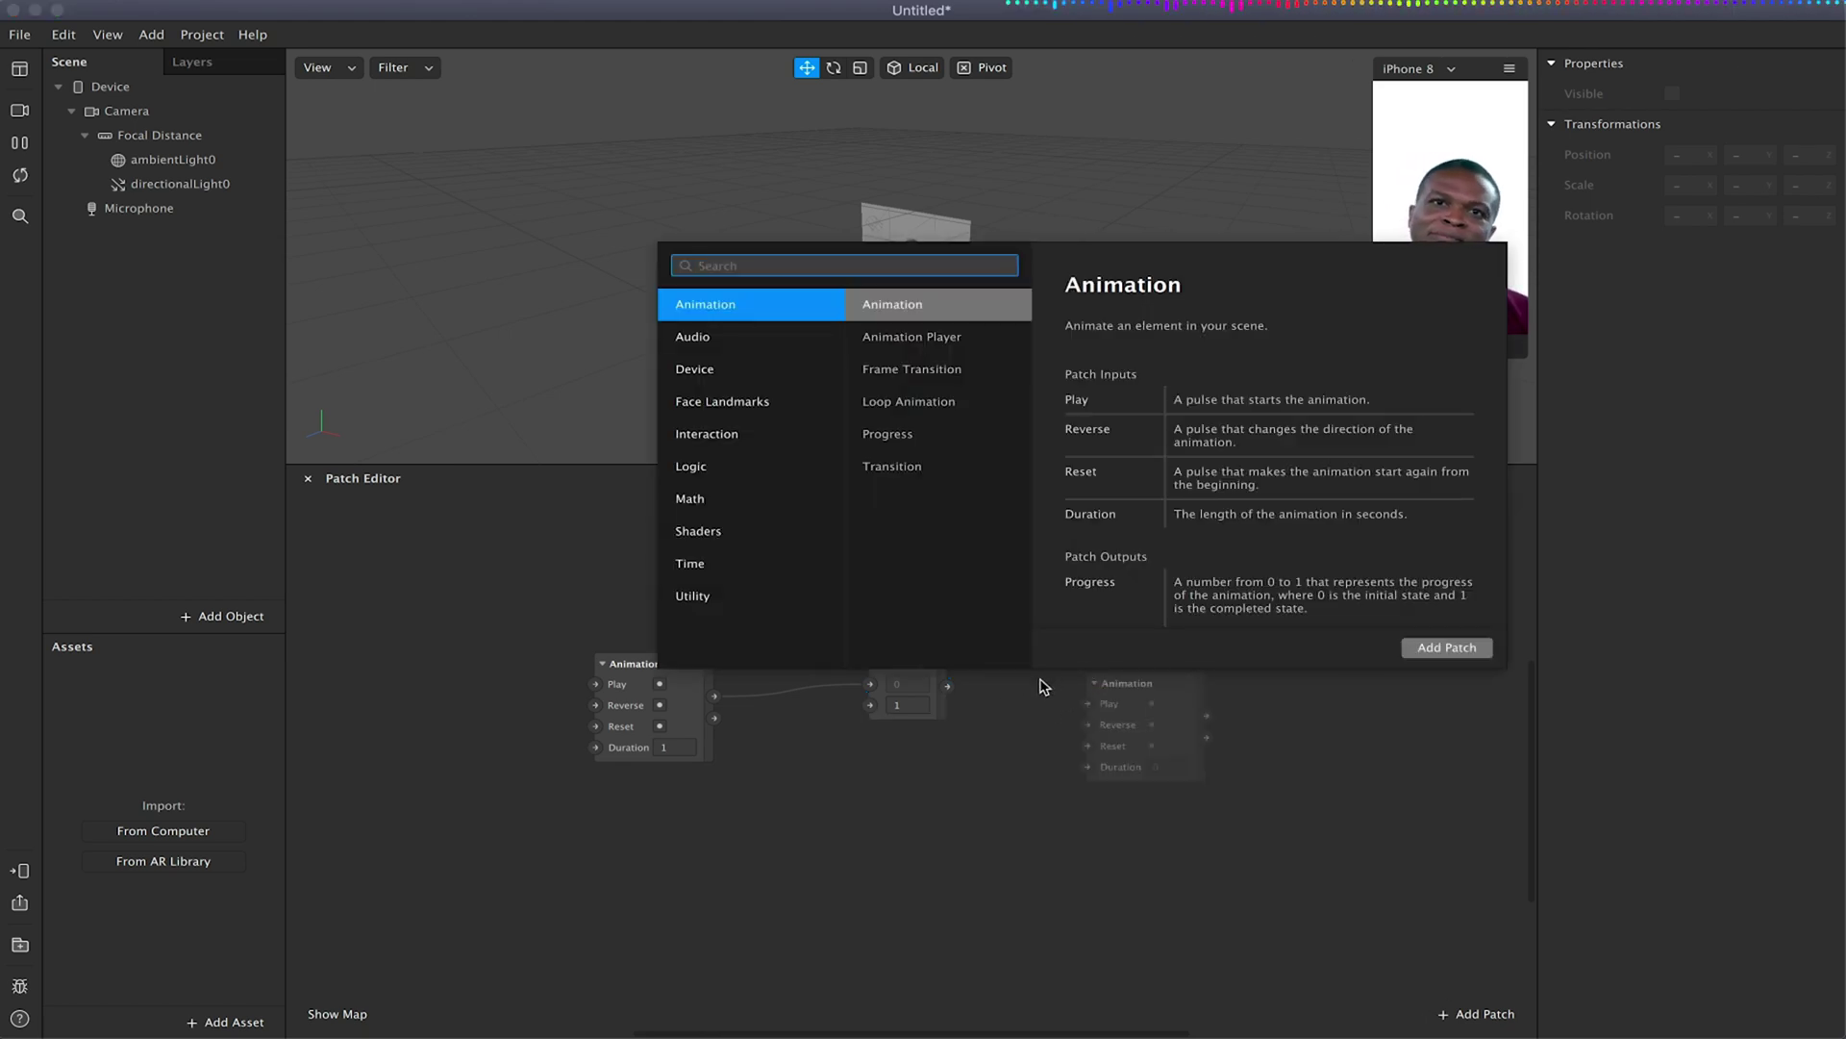
type("subtra")
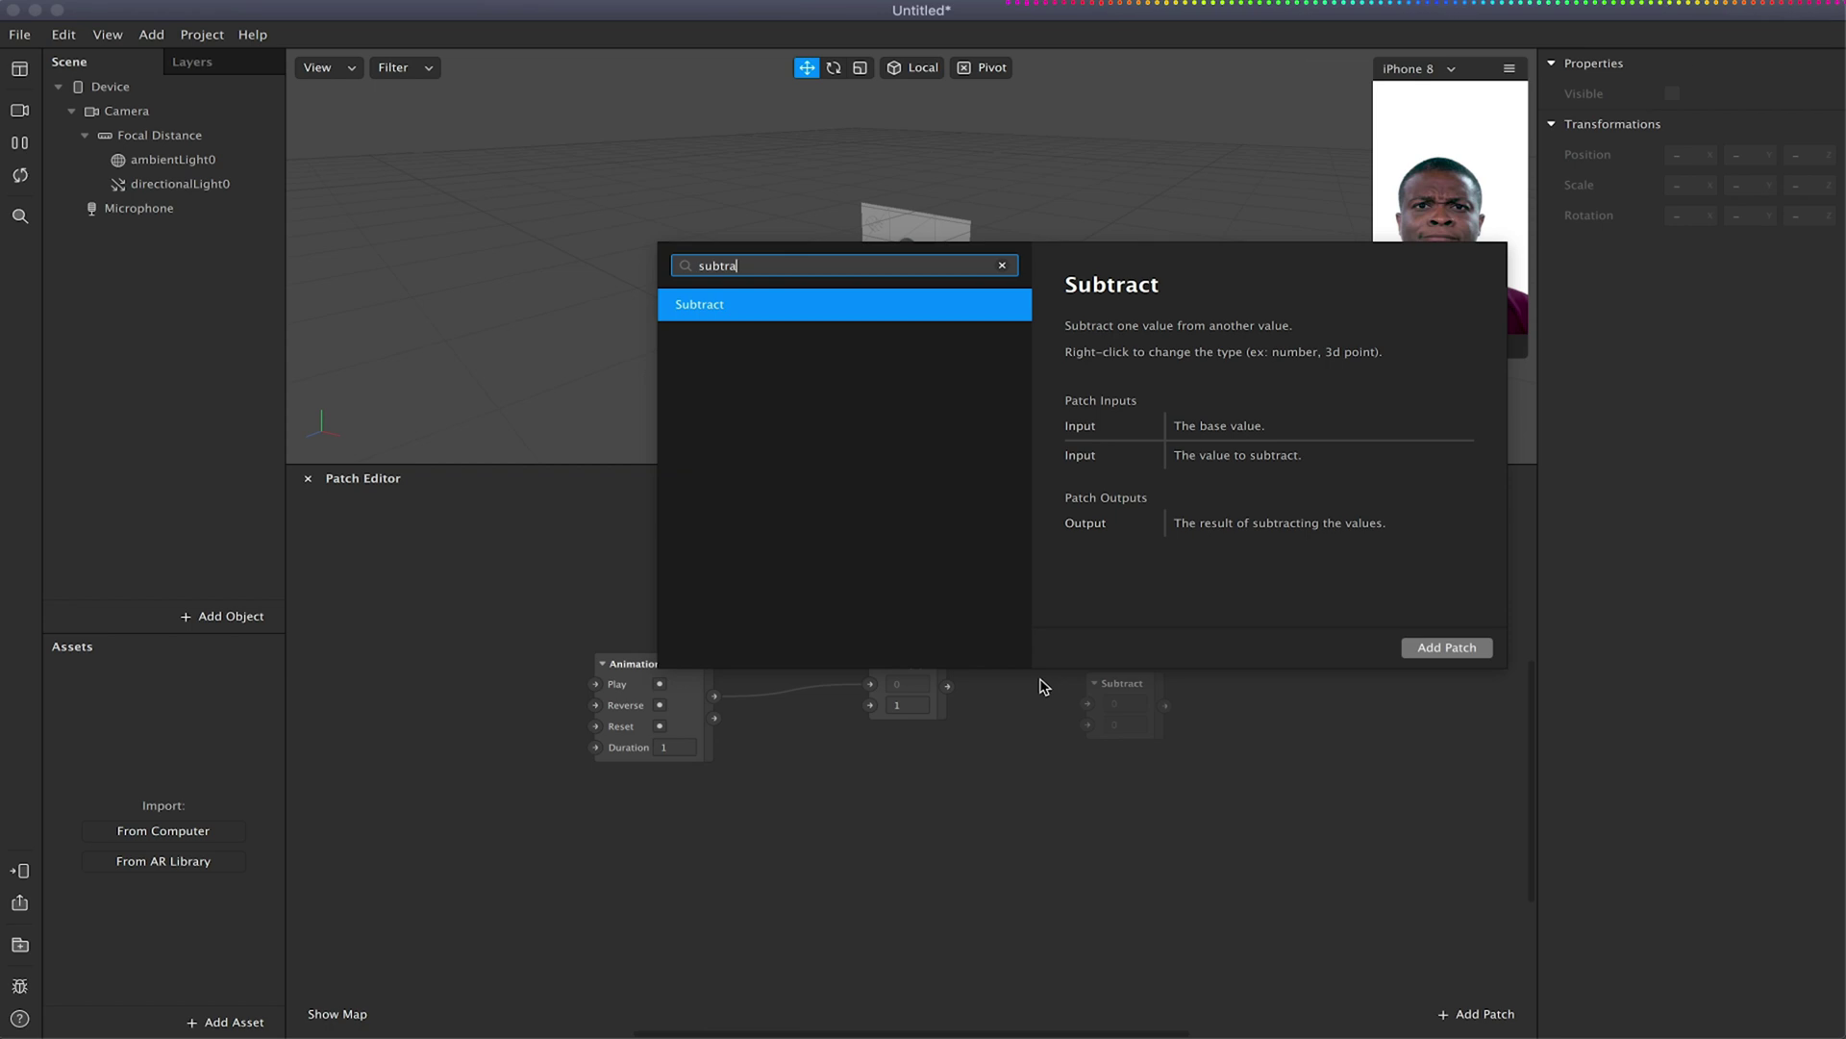
type("ct")
left_click(1438, 647)
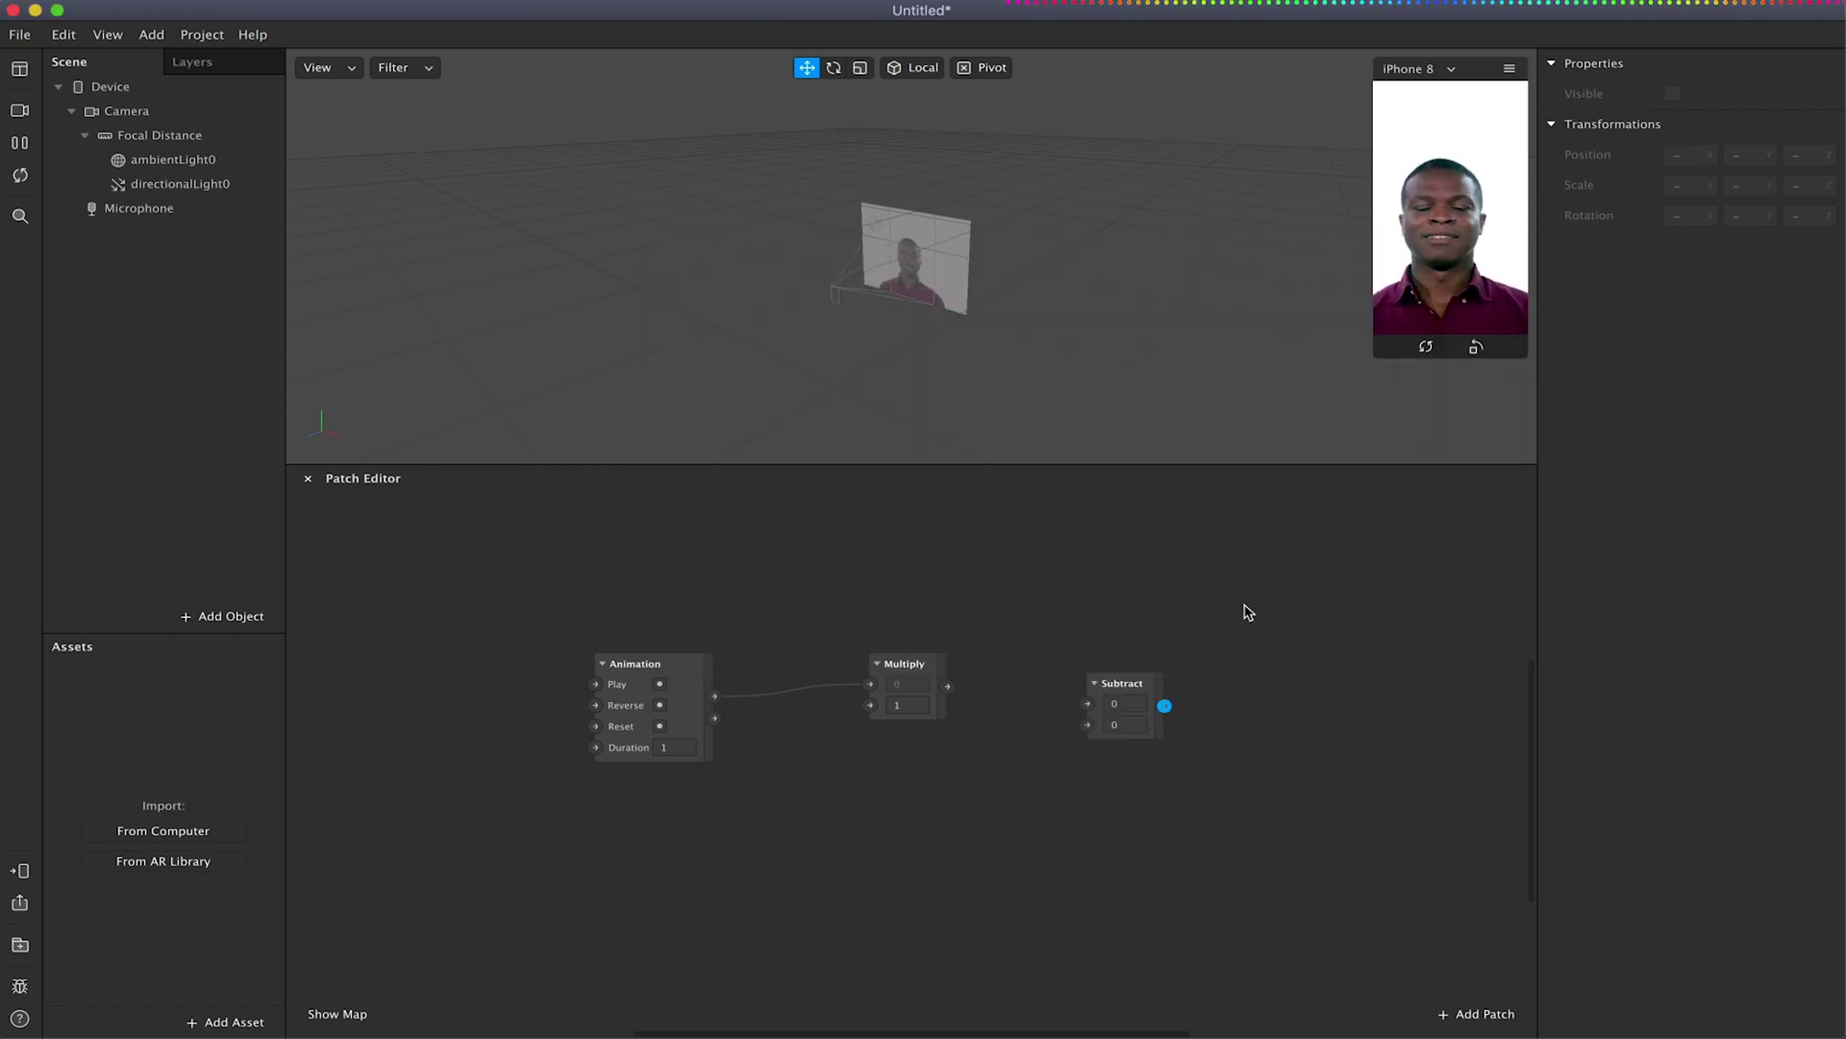
left_click_drag(947, 687, 1102, 642)
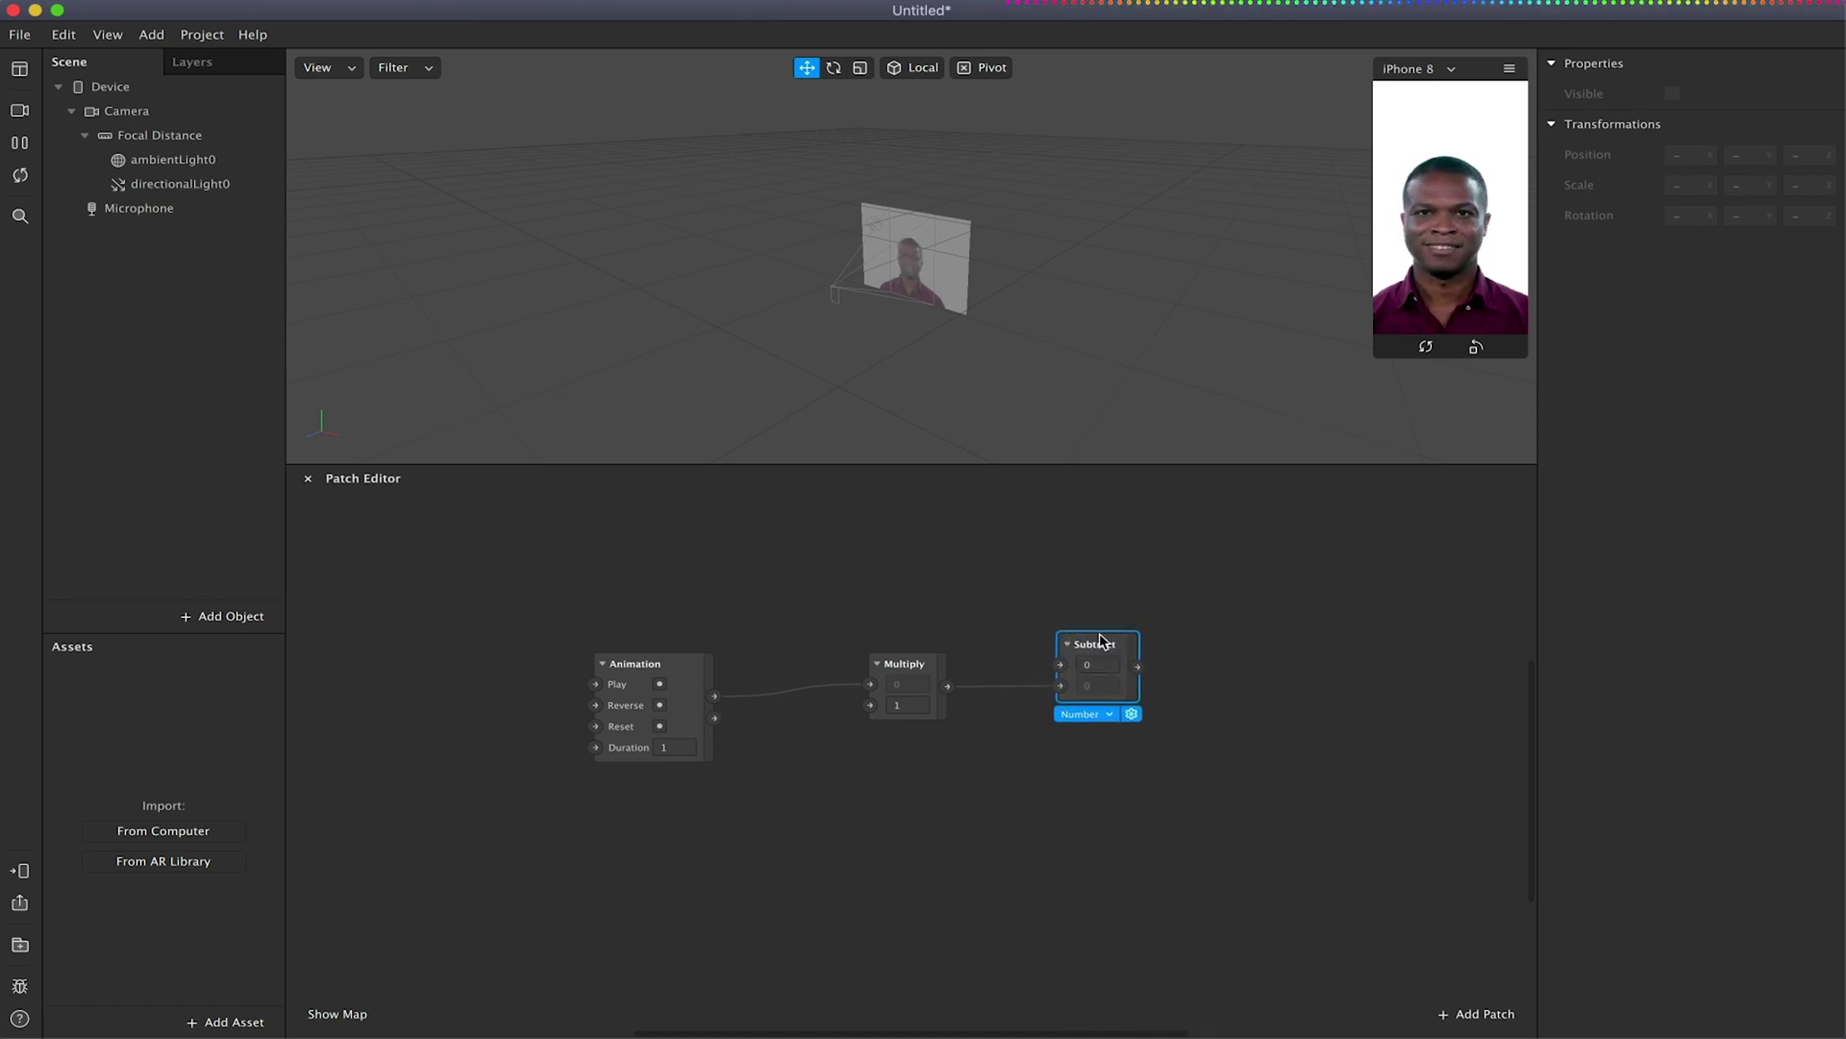
left_click(739, 829)
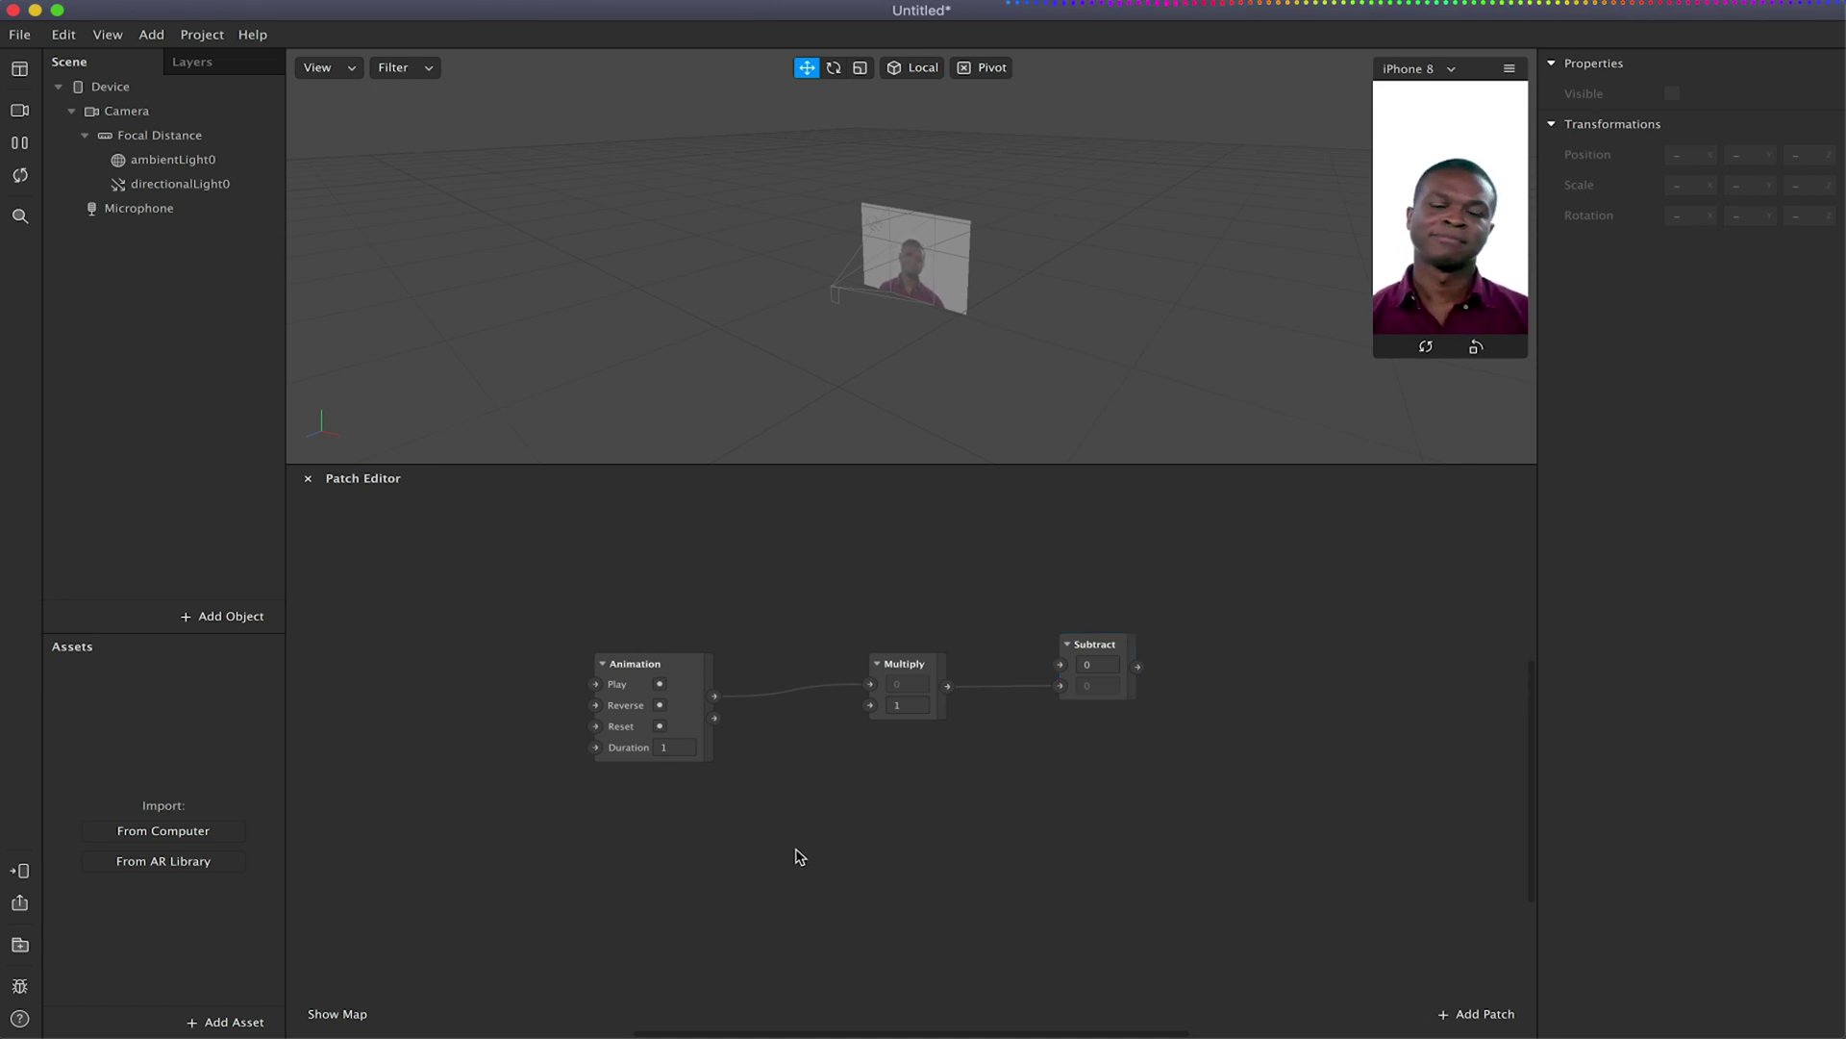
Add a Switch patch below the Animation patch and connect Animation's Completed output to the Switch's Turn Off input.
double_click(779, 879)
type("switch")
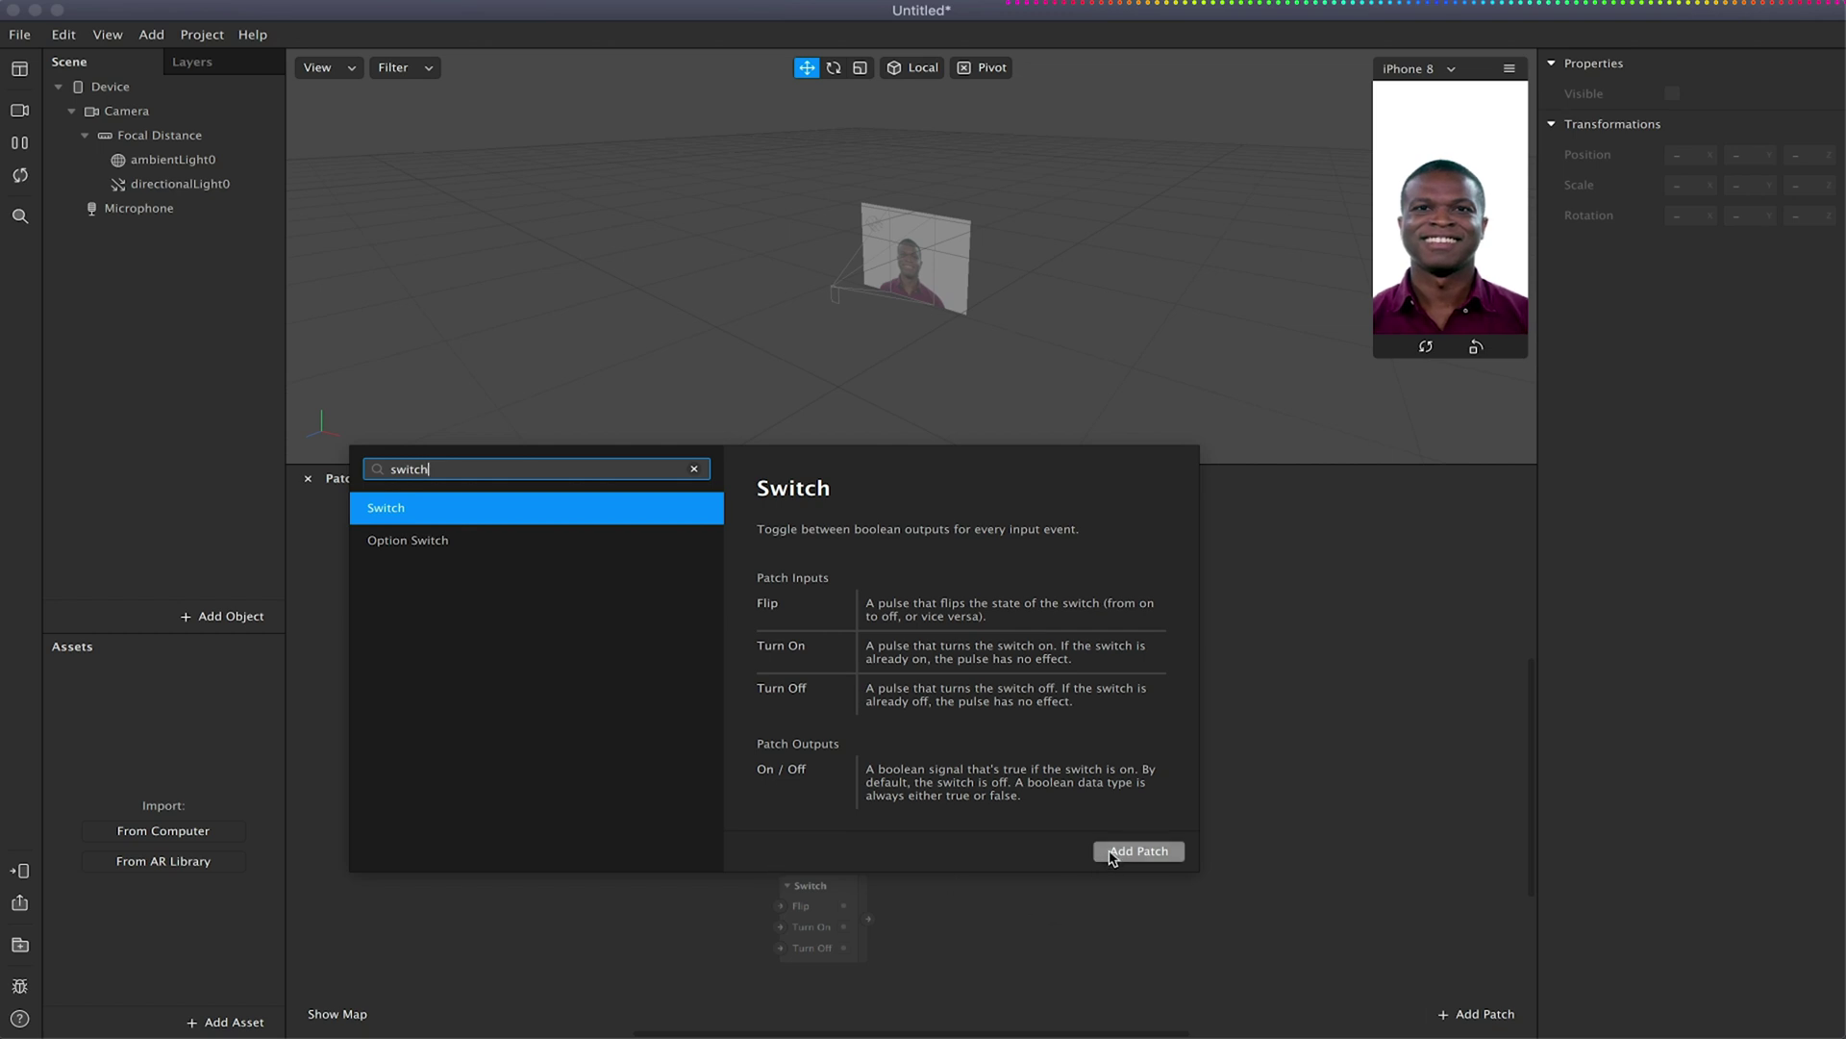
left_click(1139, 850)
left_click(716, 720)
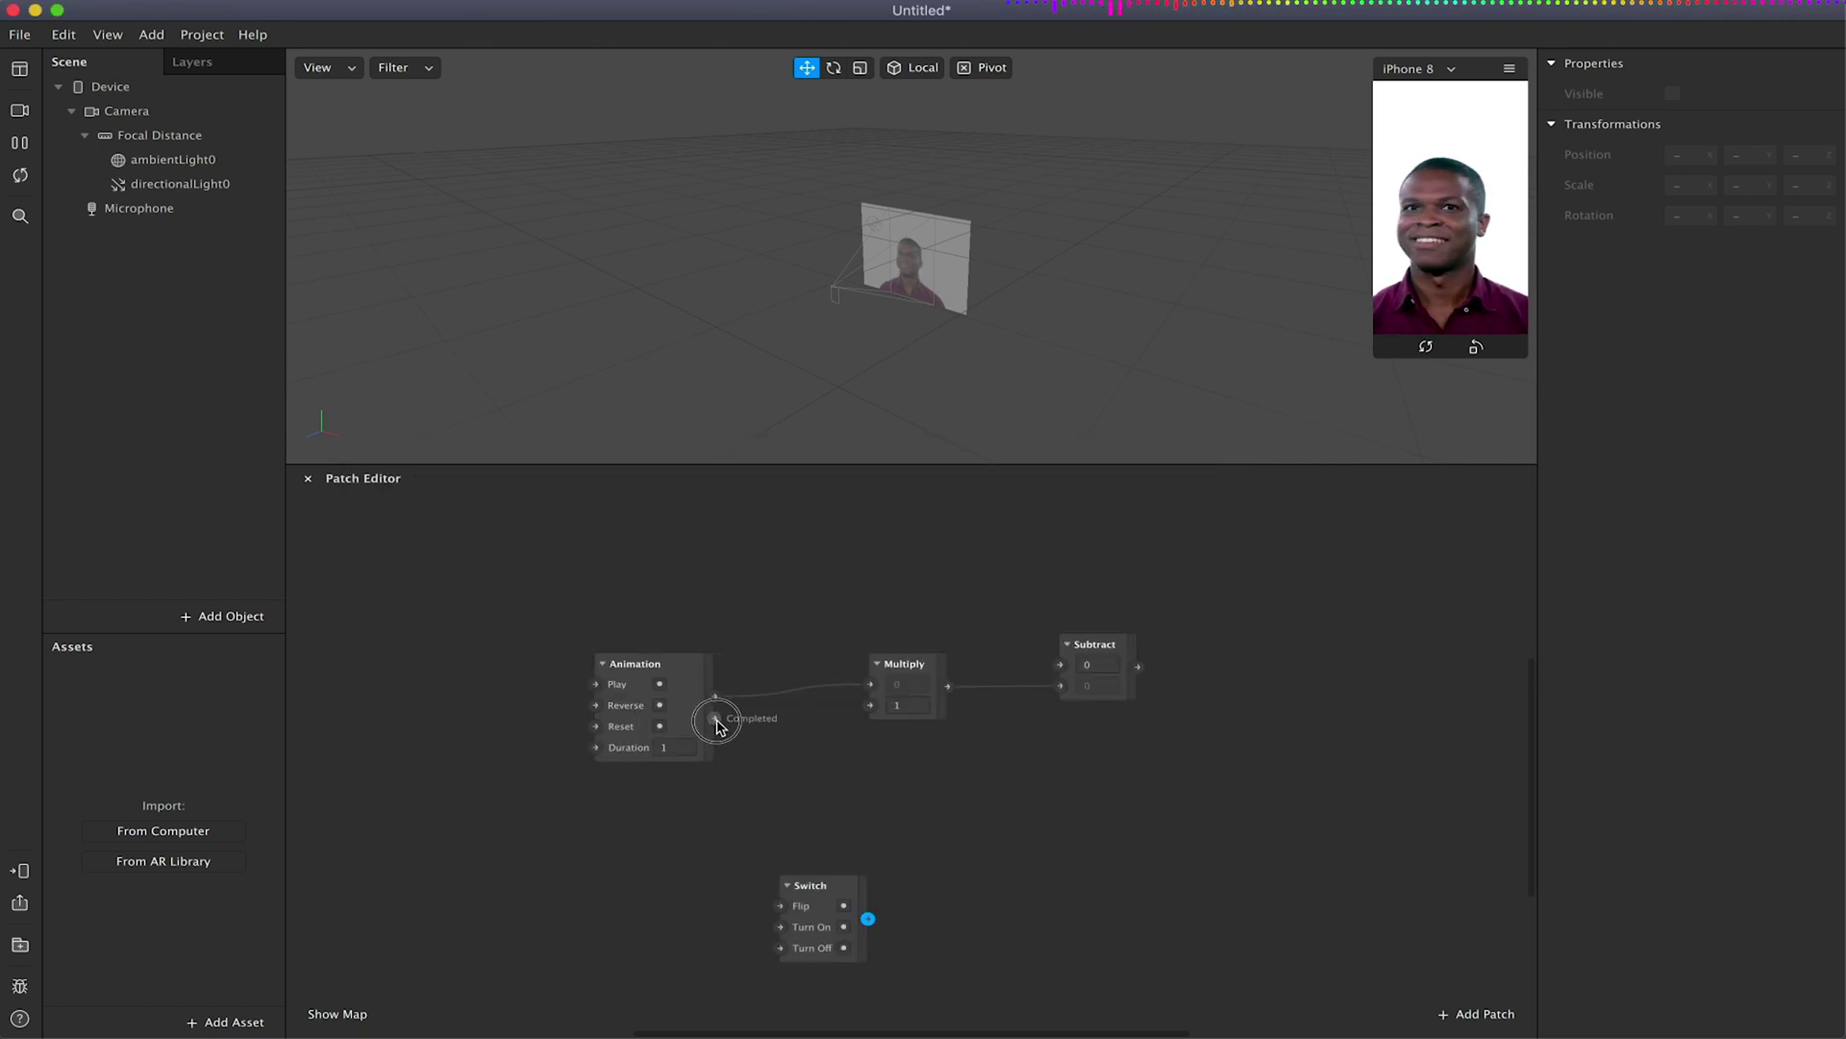
left_click_drag(715, 721, 758, 949)
left_click_drag(812, 877, 800, 869)
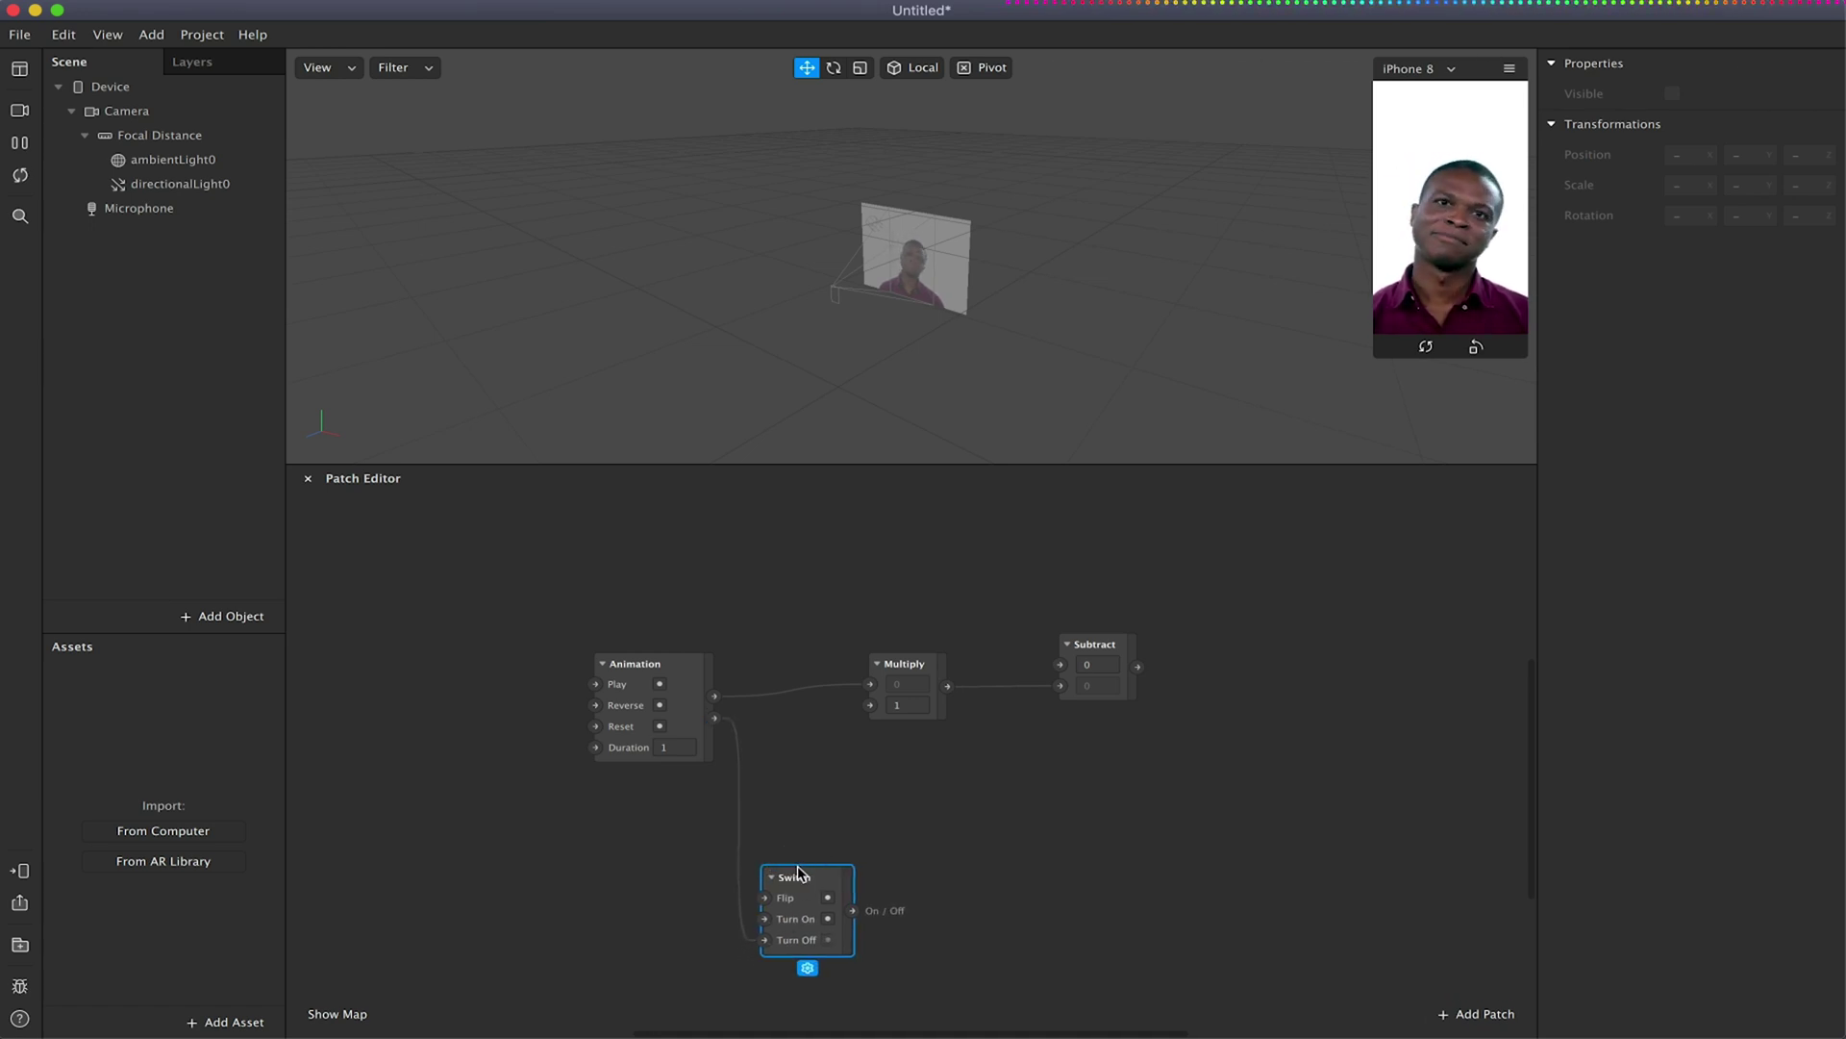
Add a Loop Animation patch beside the Switch and connect the Switch's On / Off output to its Enable input.
double_click(1010, 869)
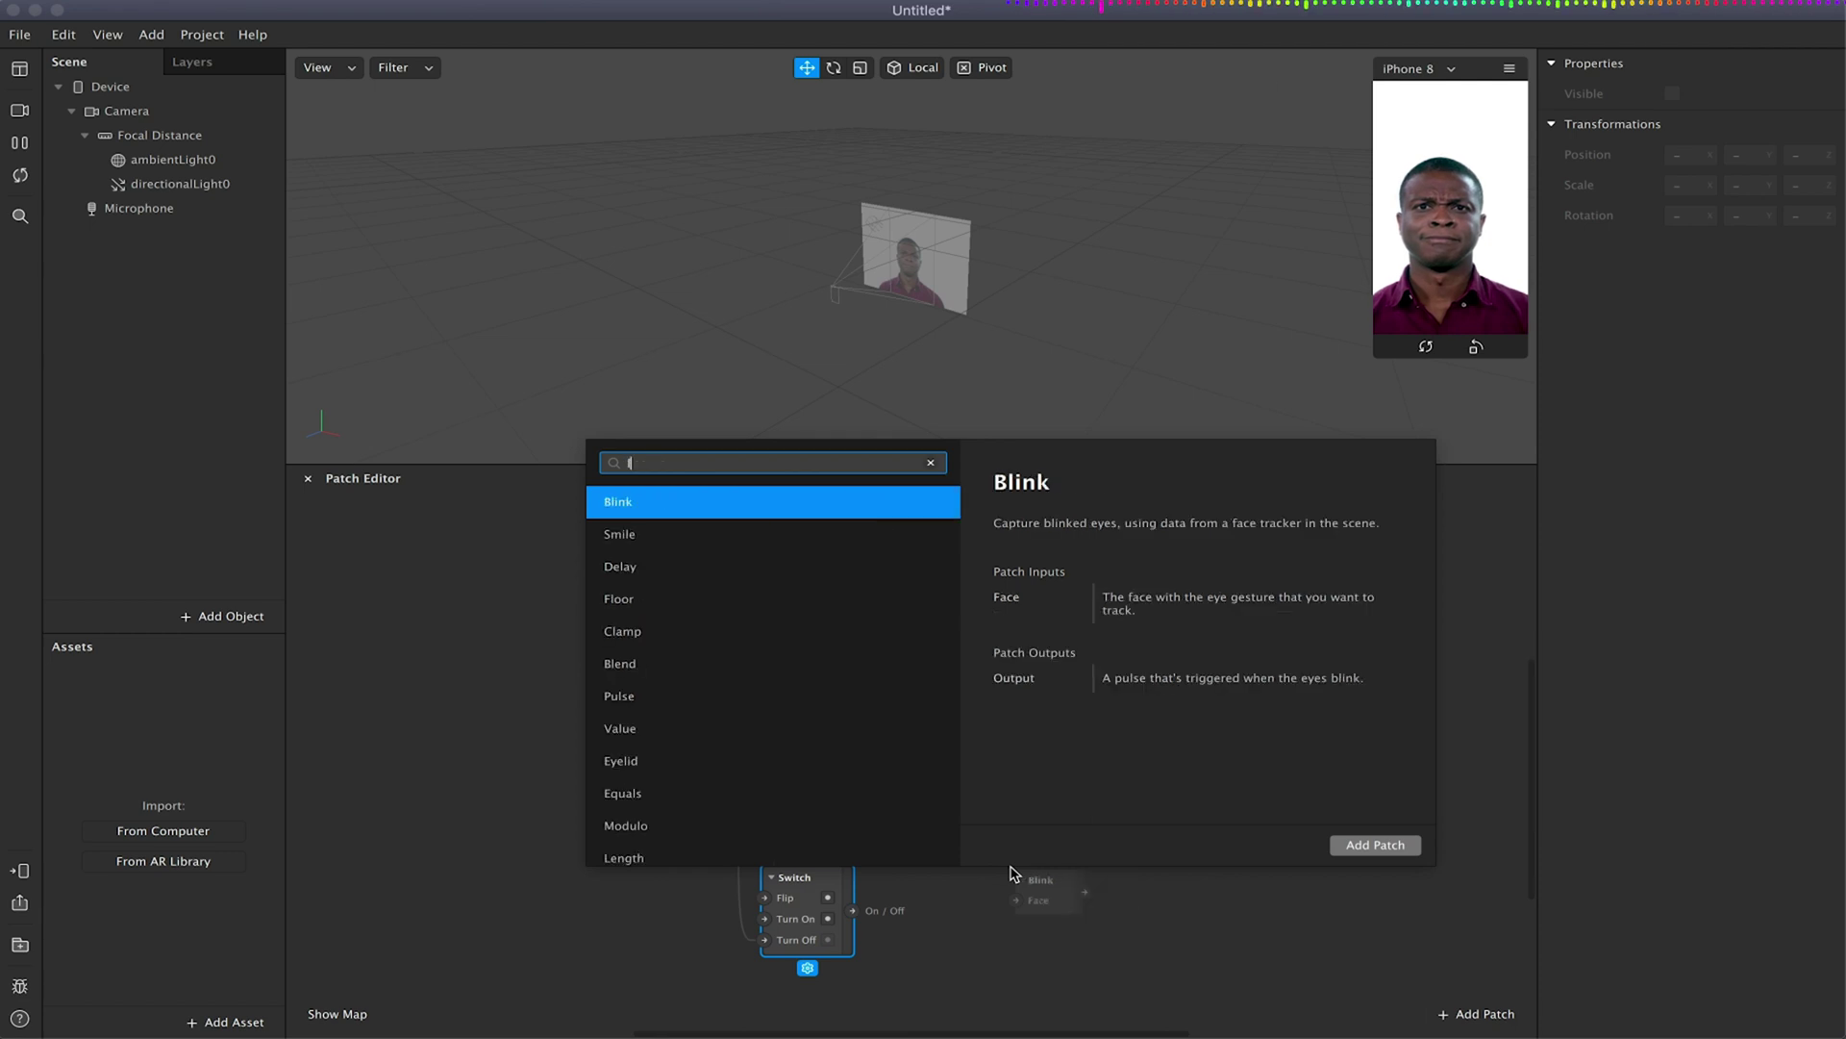
type("loop")
left_click(1339, 844)
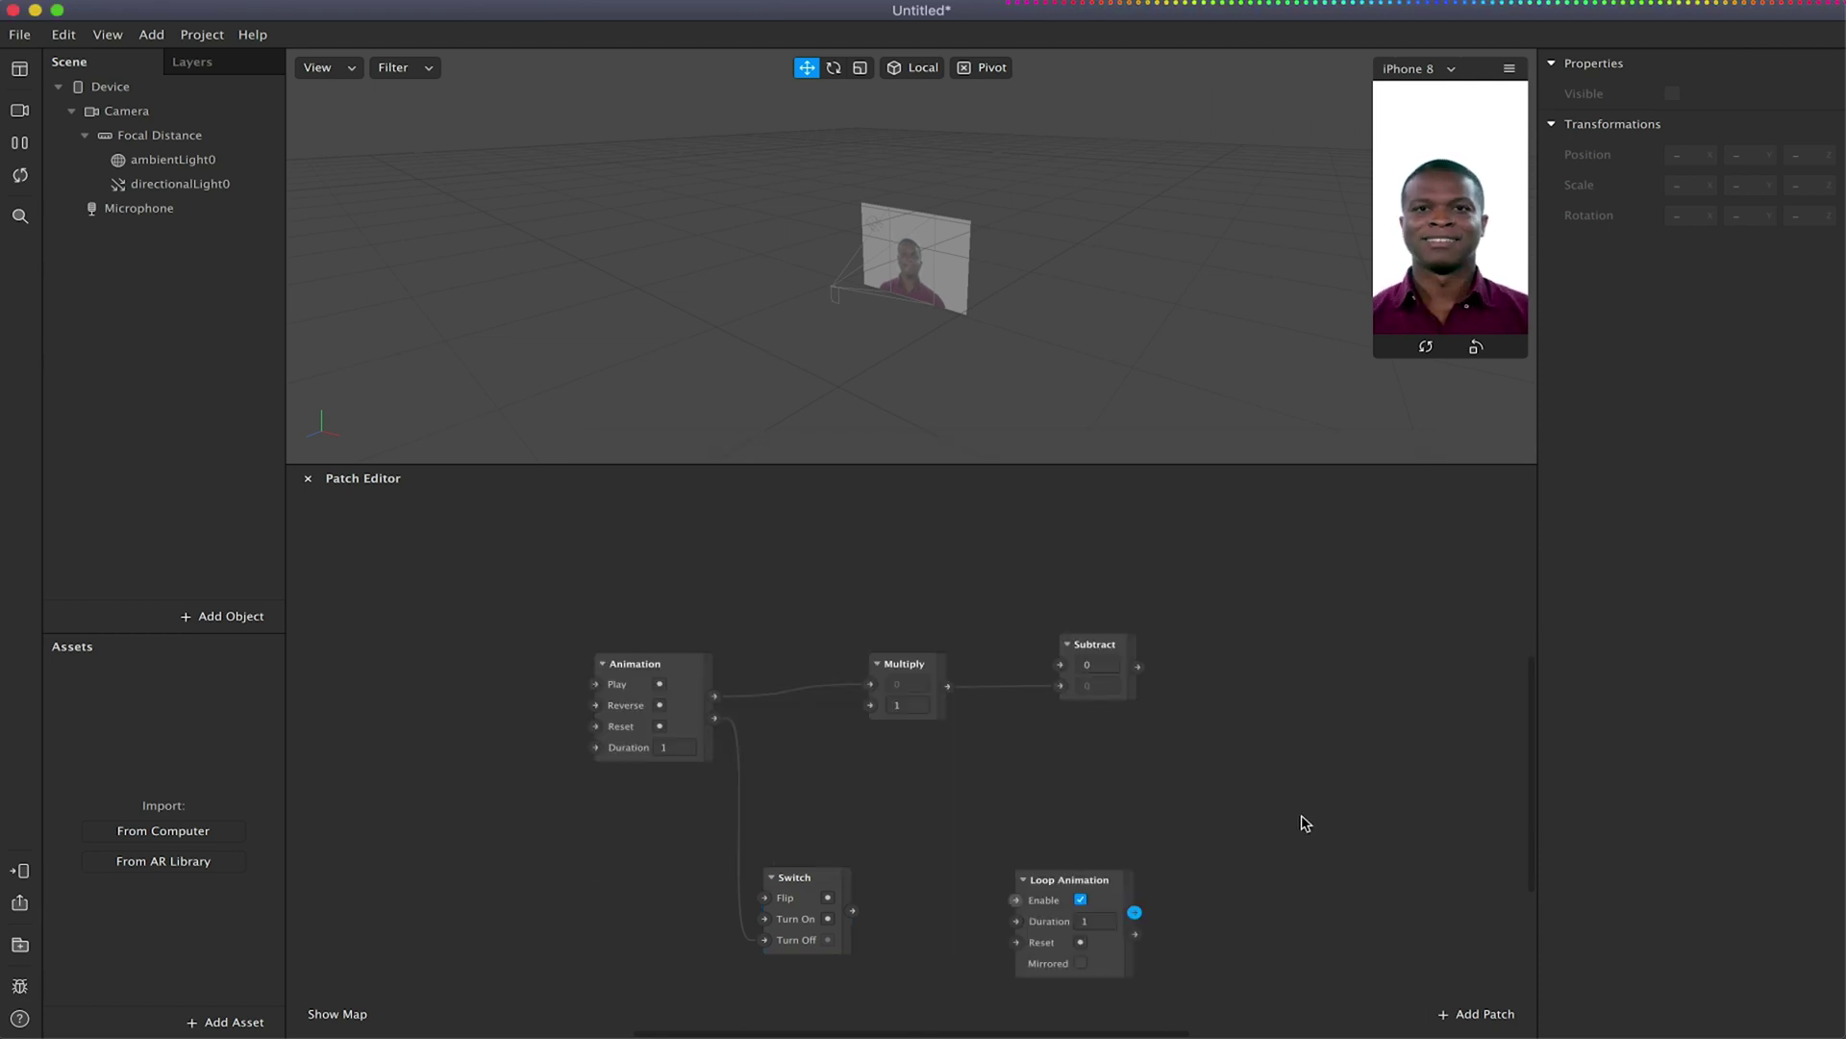
left_click_drag(852, 911, 952, 834)
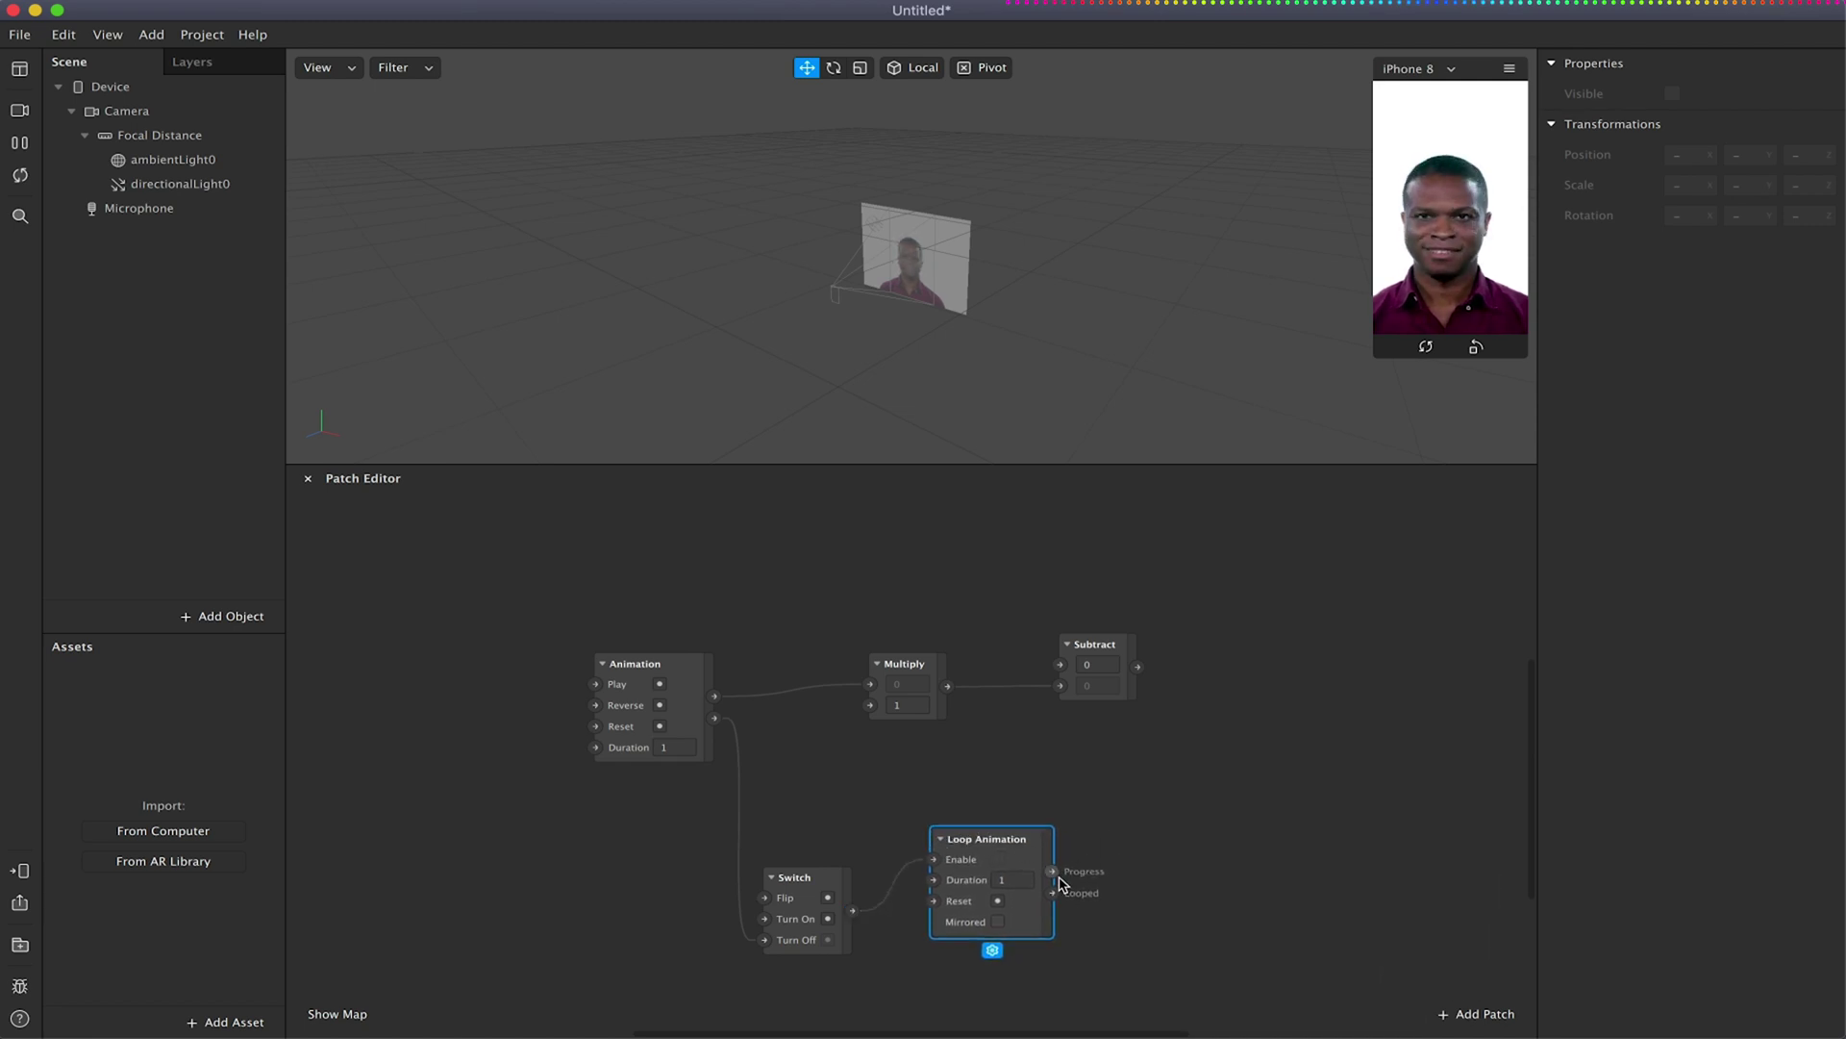
Add a Multiply patch fed by the Loop Animation patch's Progress output.
left_click_drag(1057, 878, 1128, 856)
type("mu")
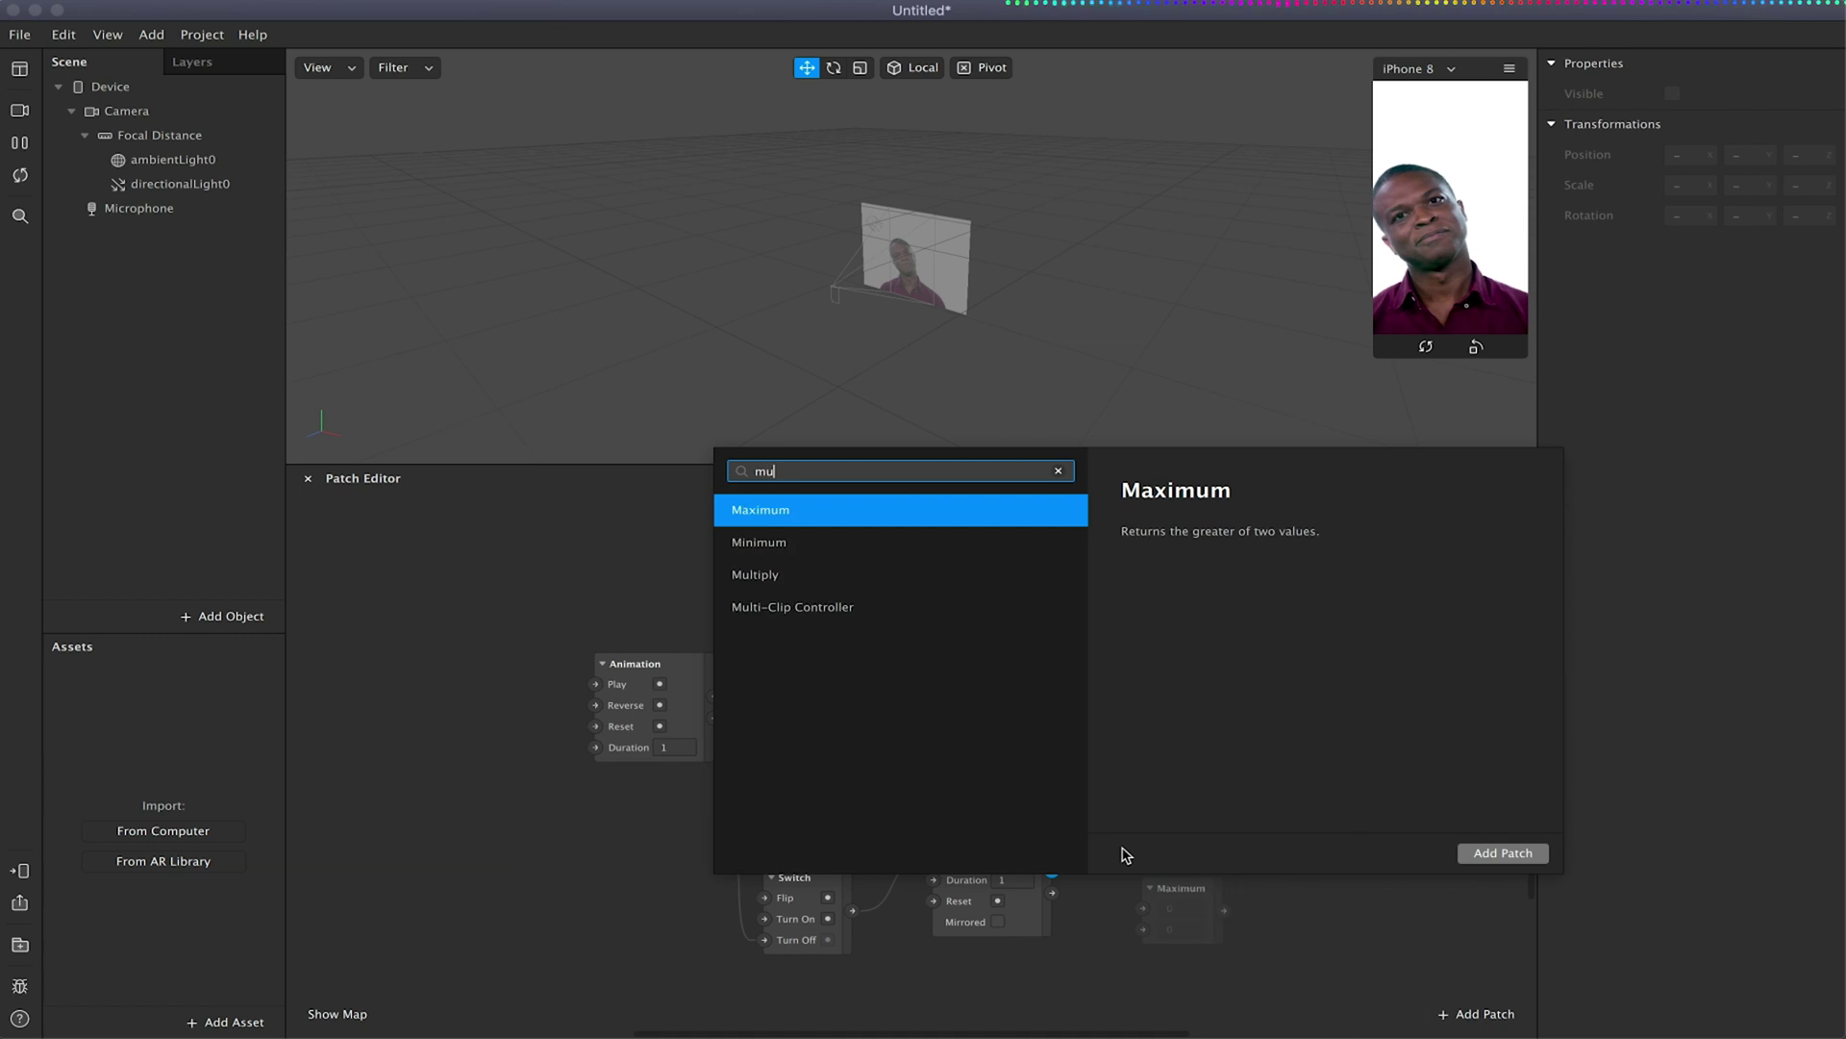
type("lt")
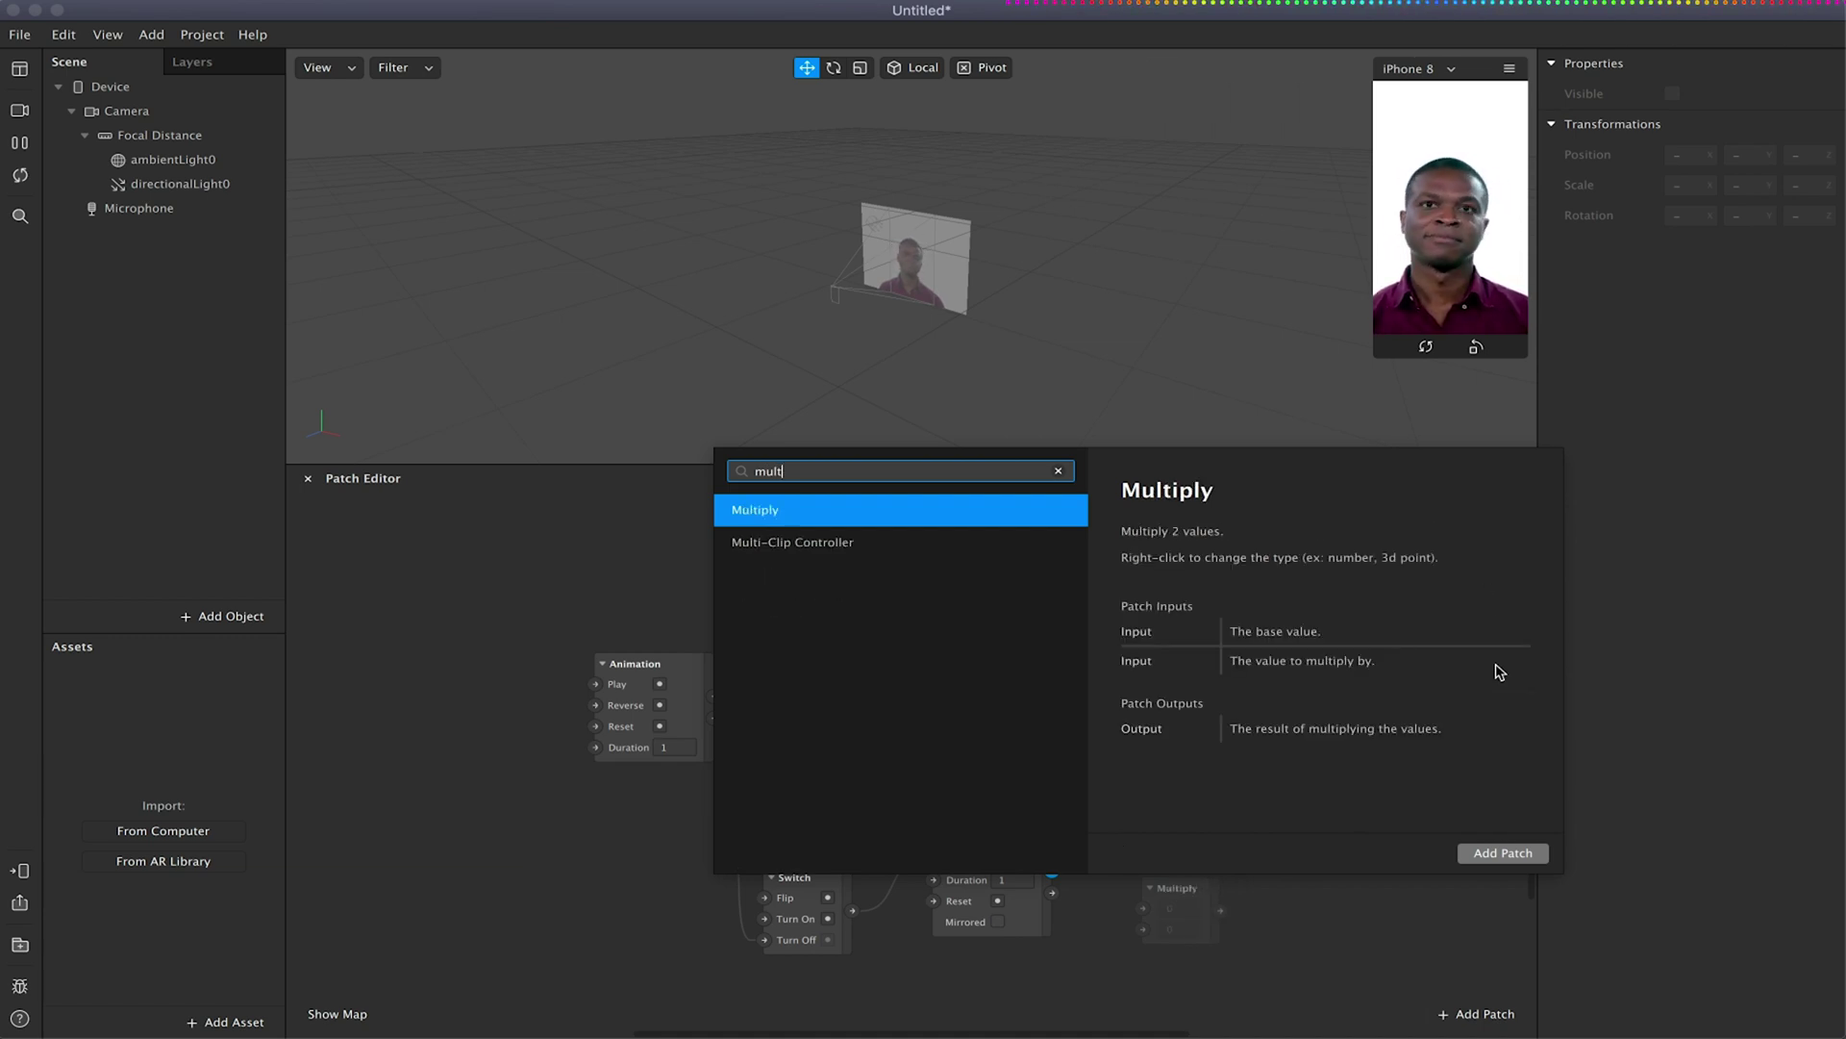
left_click(1485, 853)
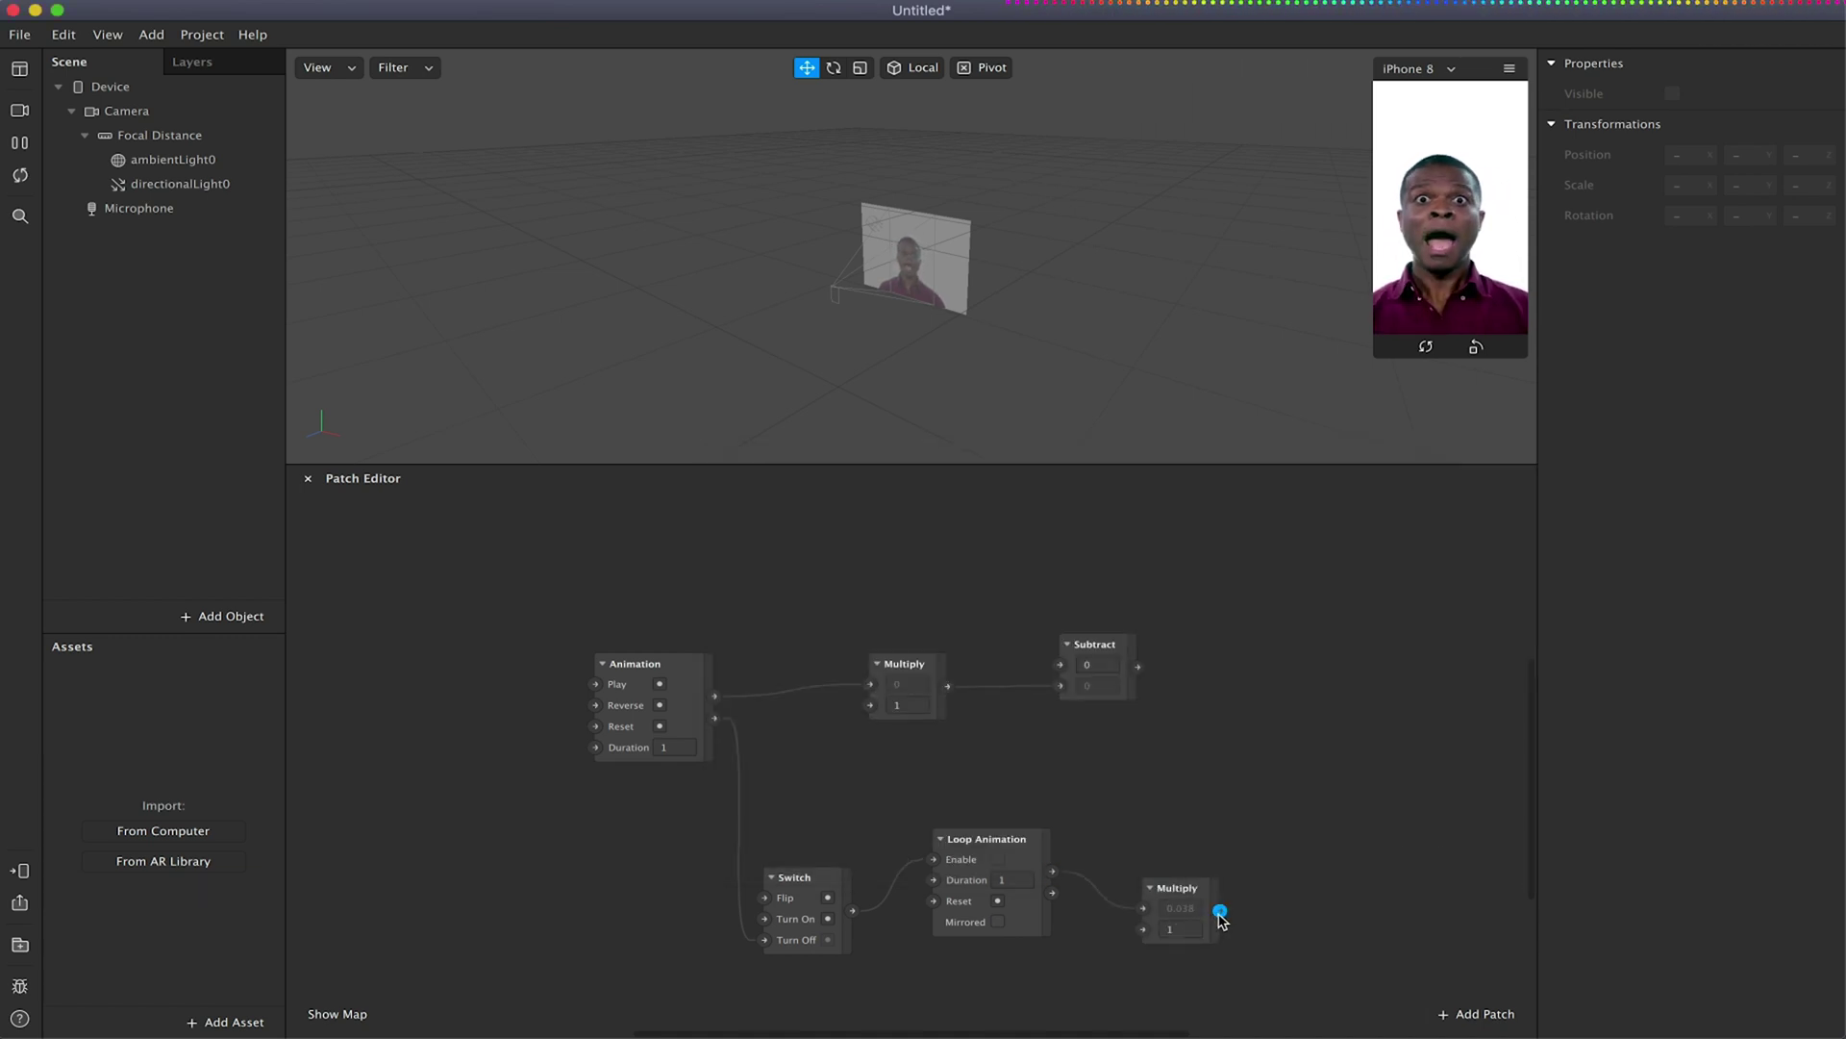
Add a Divide patch fed by the lower Multiply patch and align both patches in a row with Loop Animation.
left_click_drag(1219, 910, 1293, 892)
type("d")
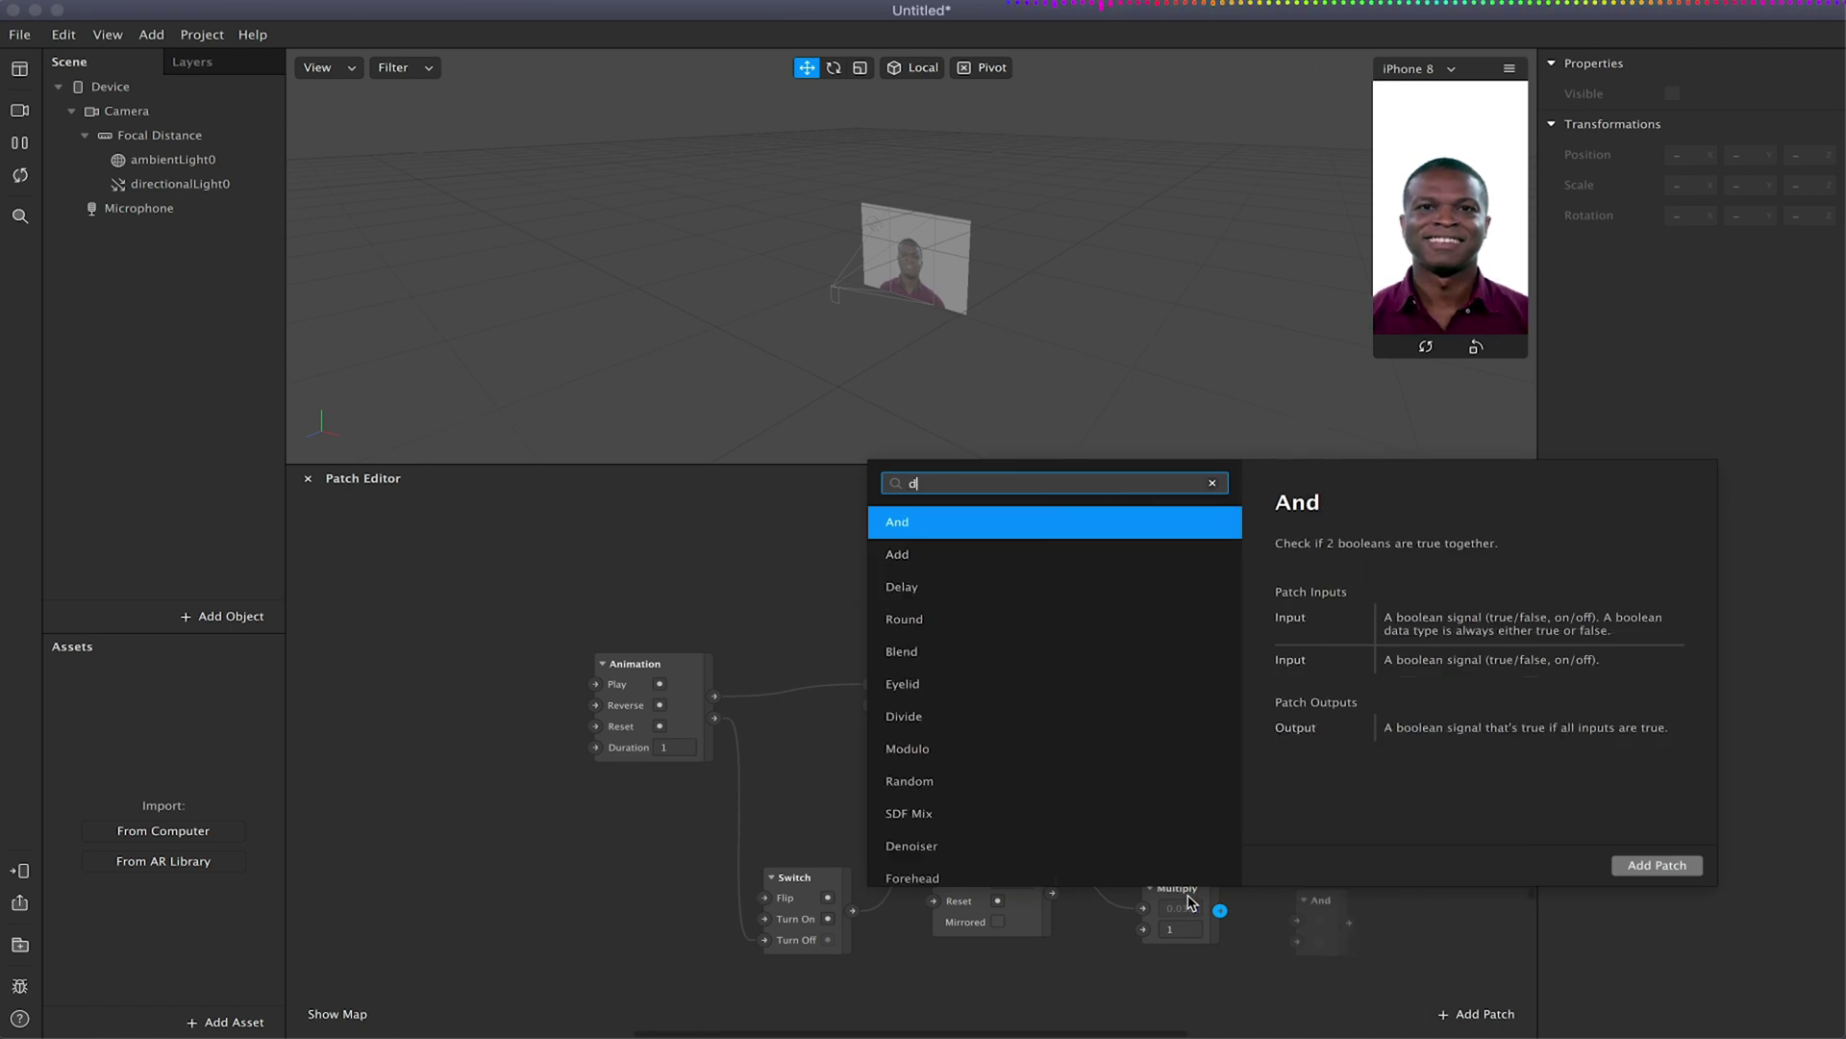
type("ivide")
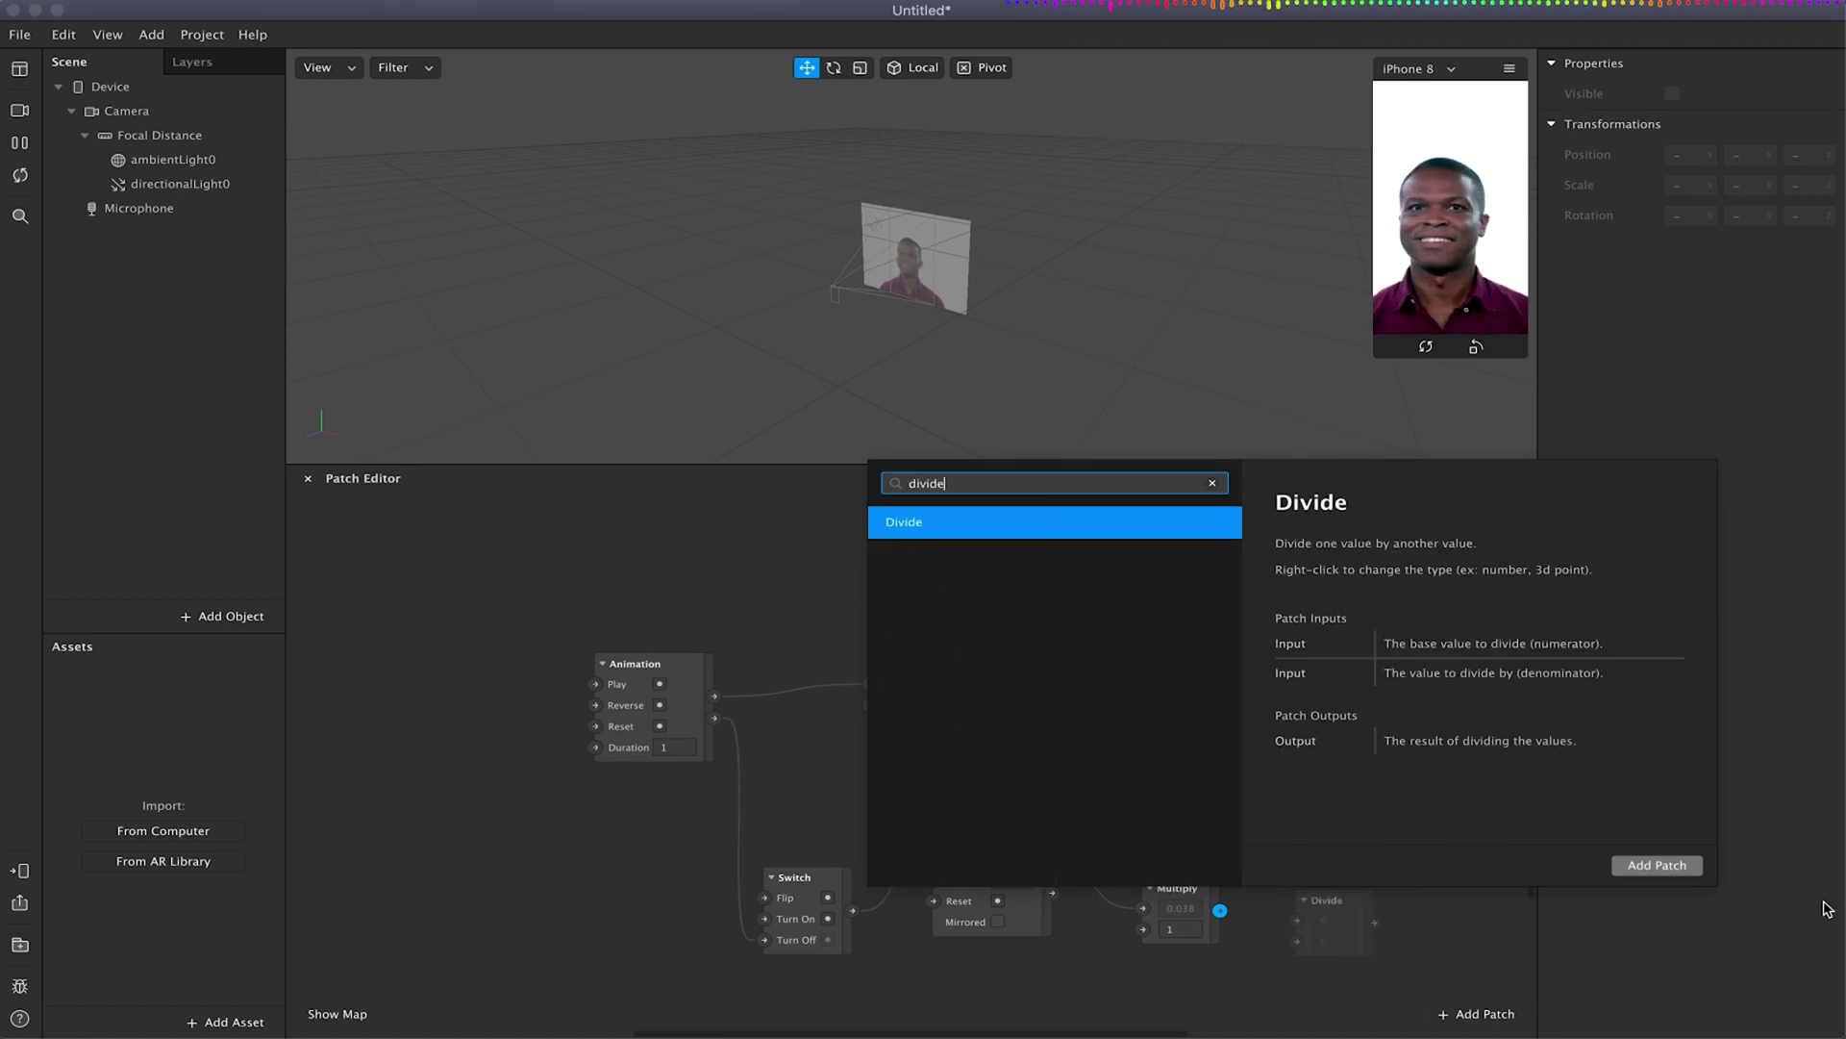
left_click(1652, 868)
left_click_drag(1332, 901, 1306, 879)
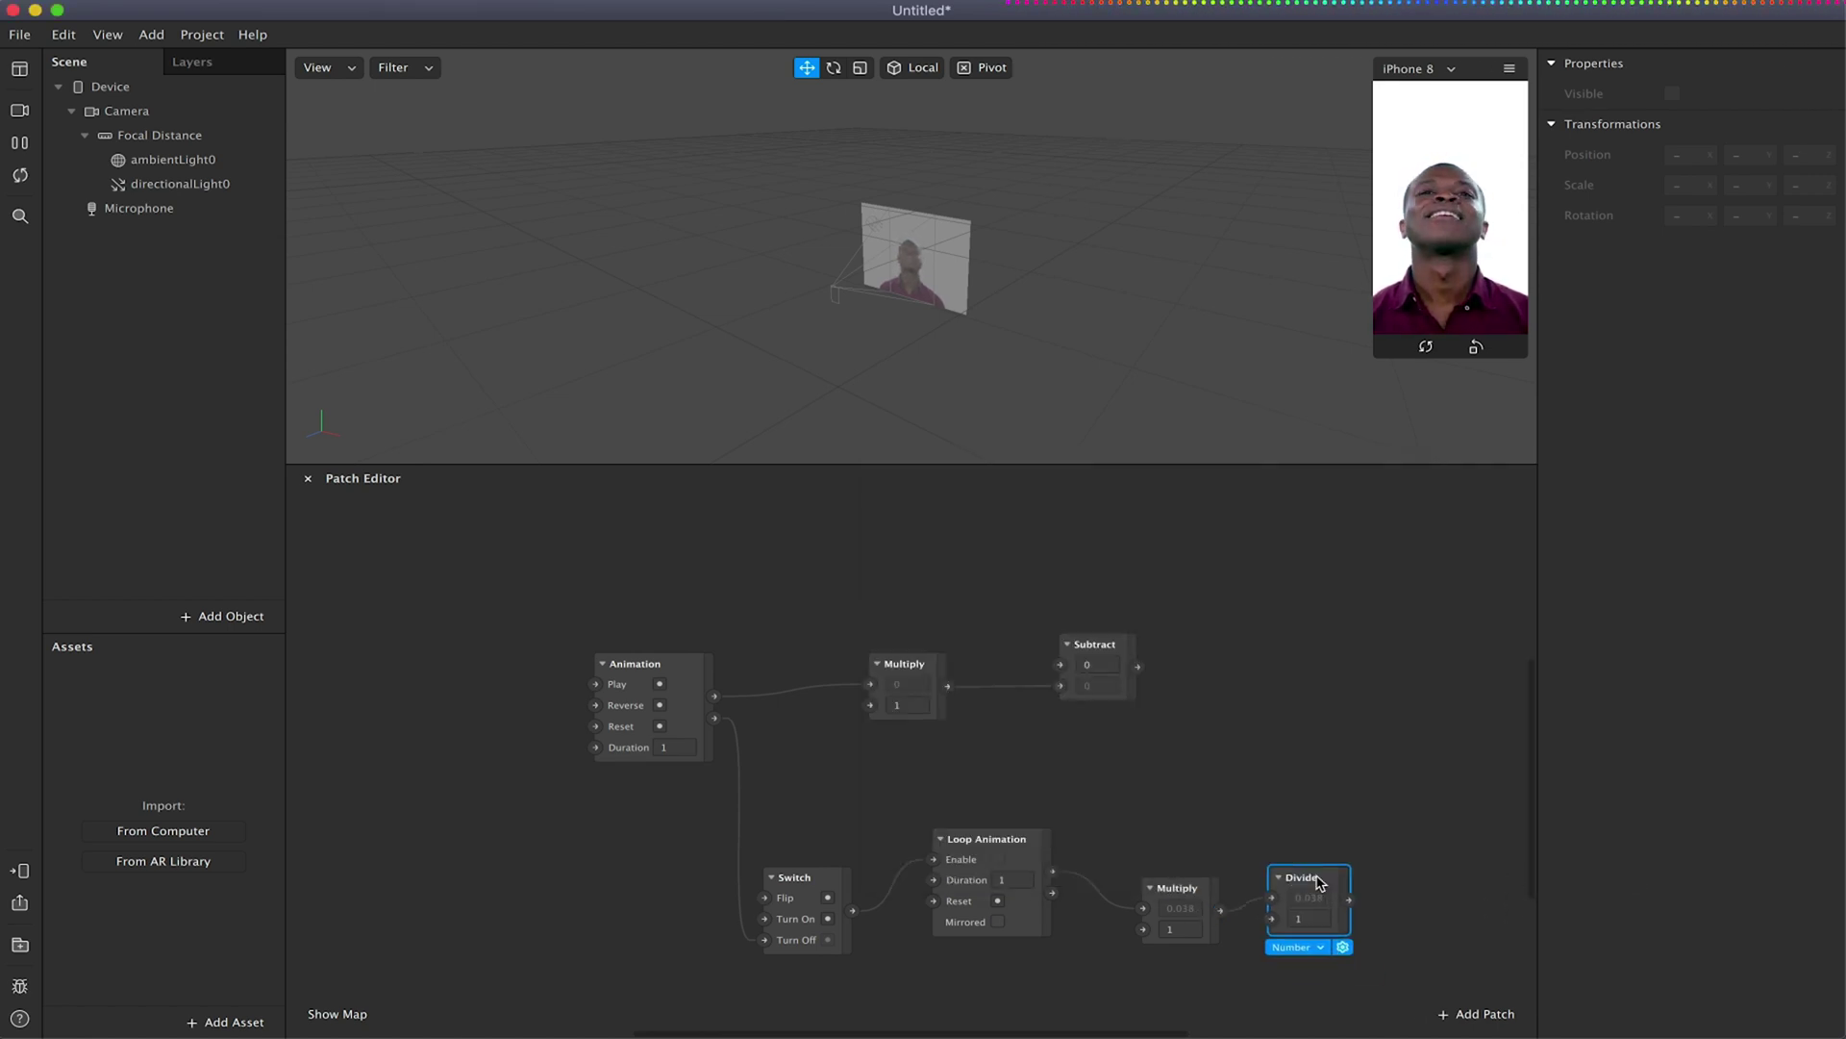
left_click_drag(1193, 890, 1176, 841)
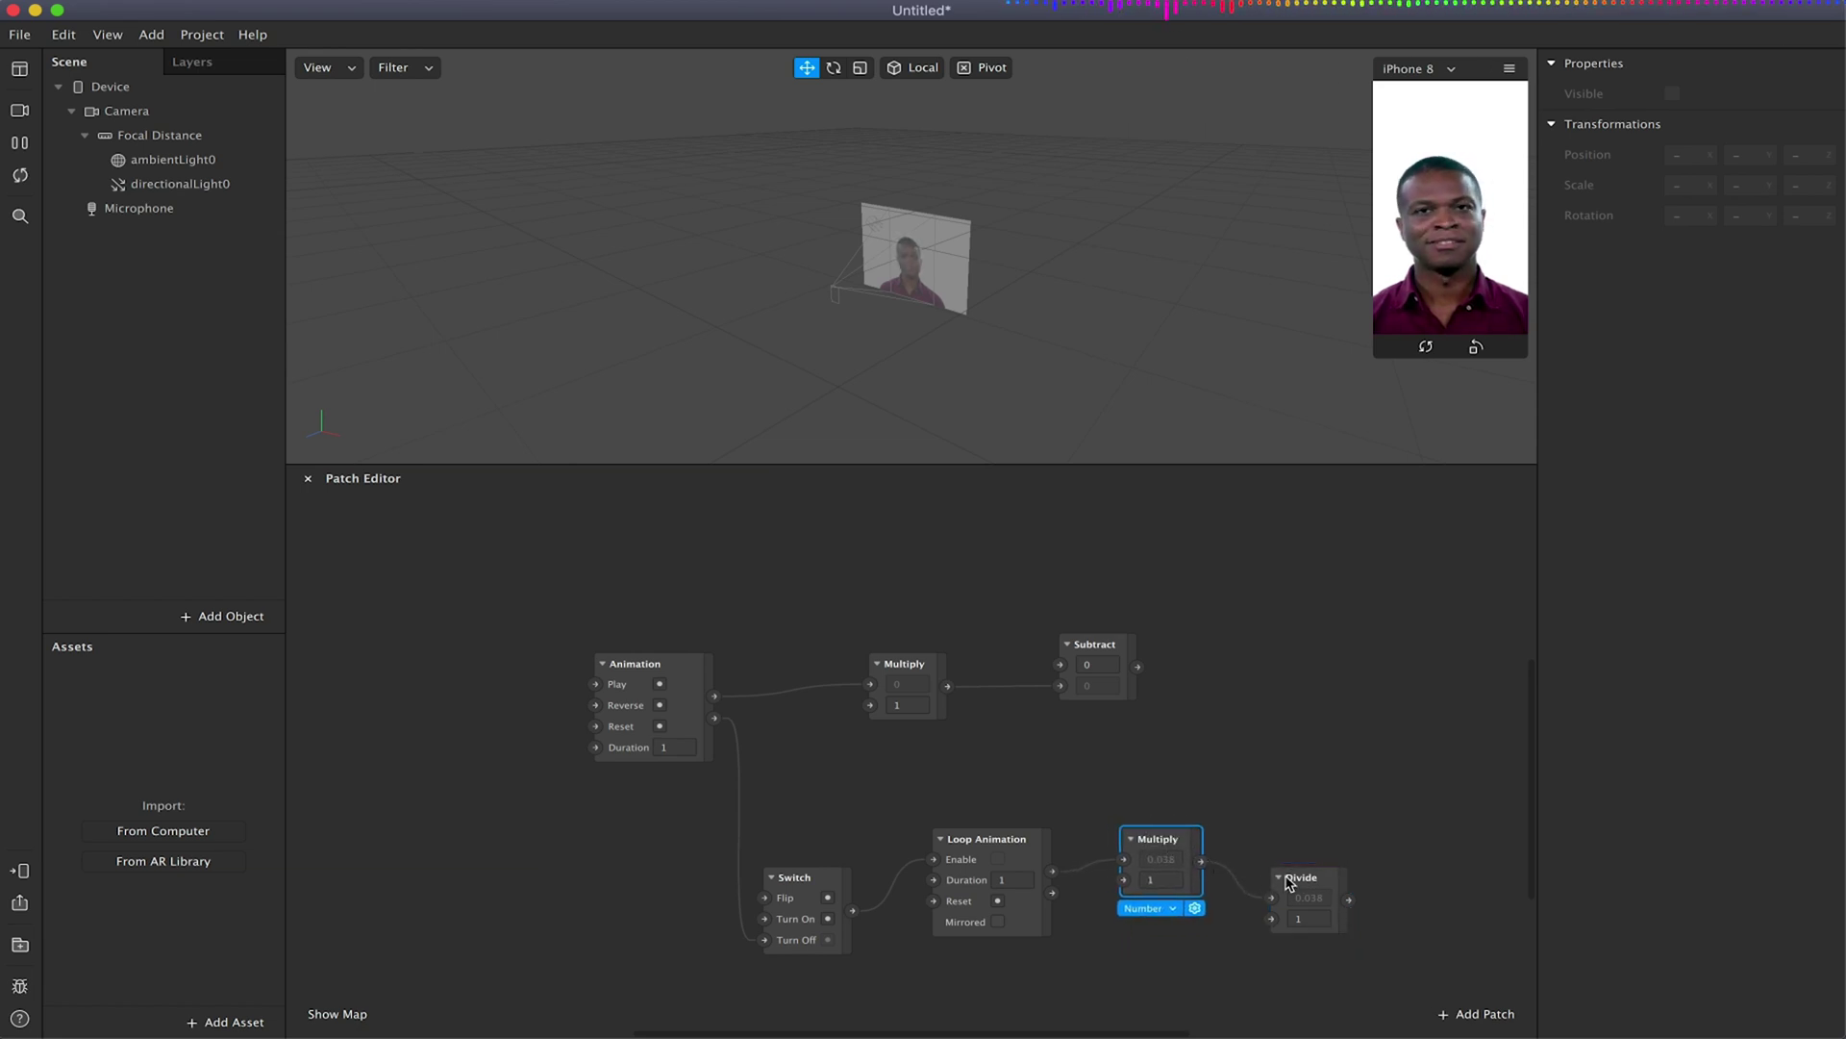
left_click_drag(1283, 875, 1240, 836)
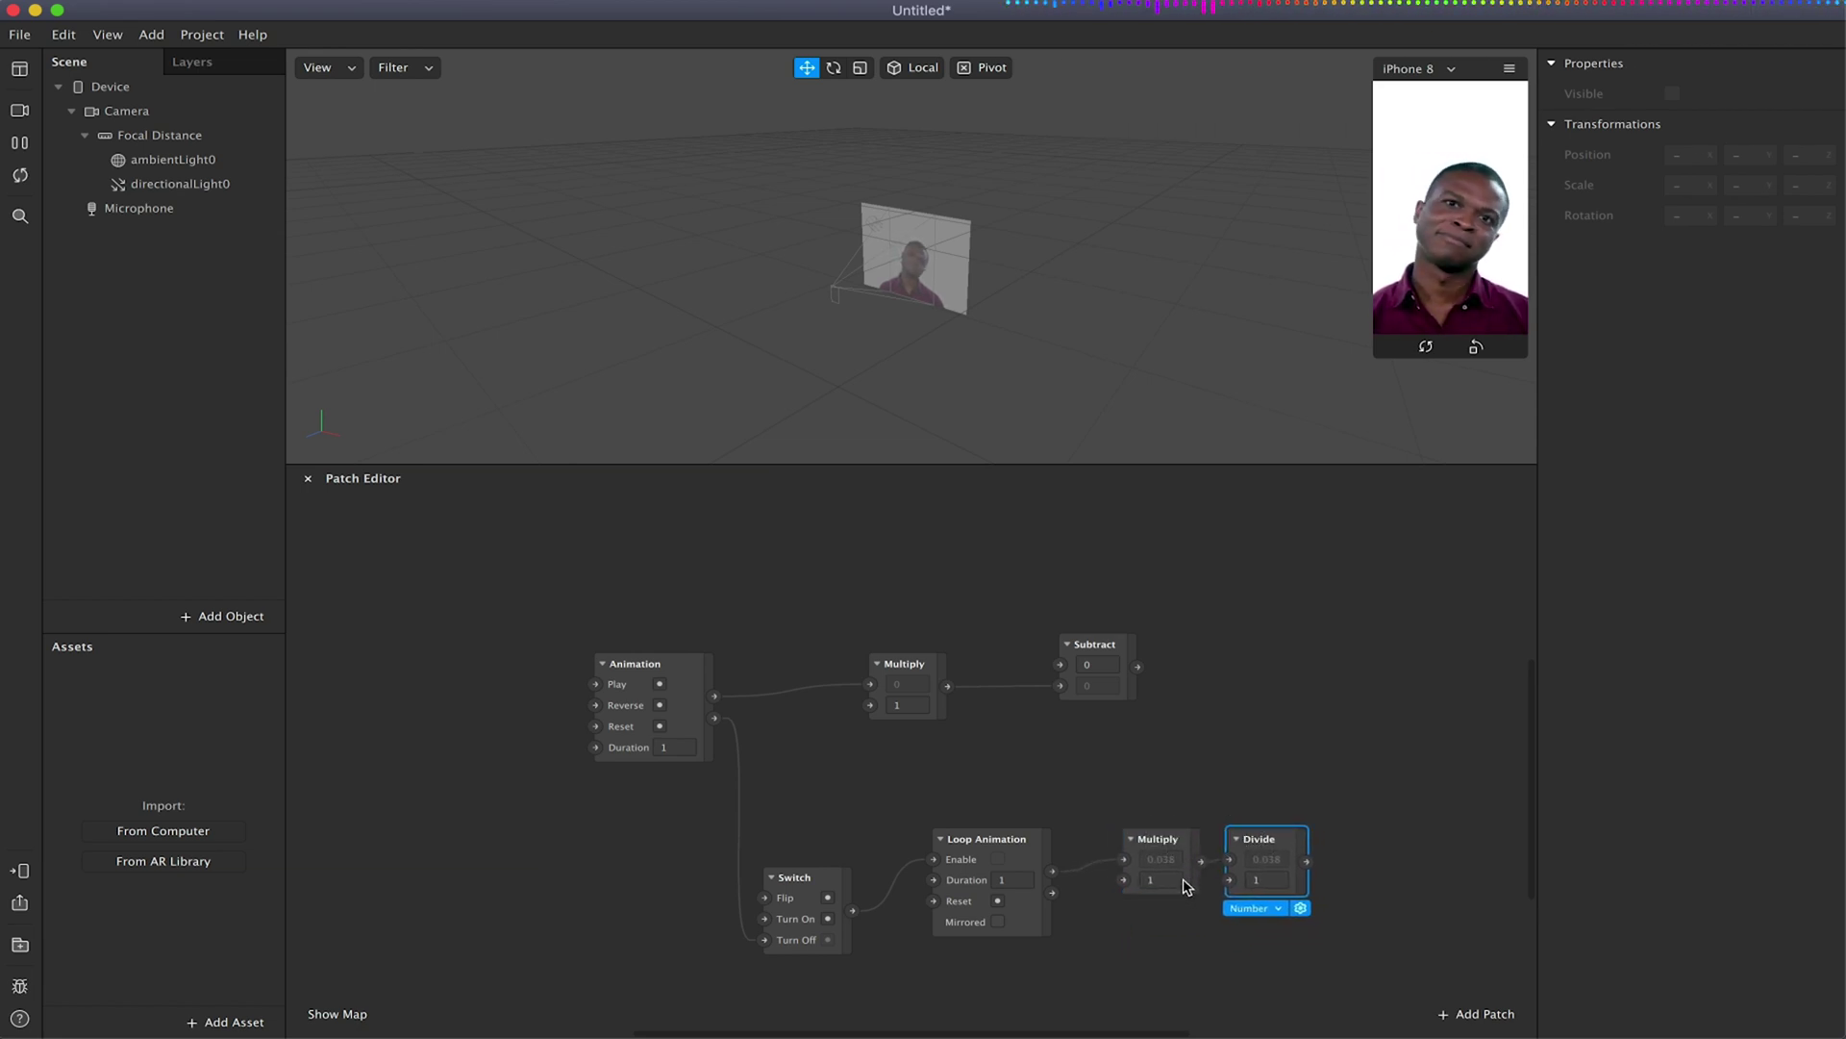
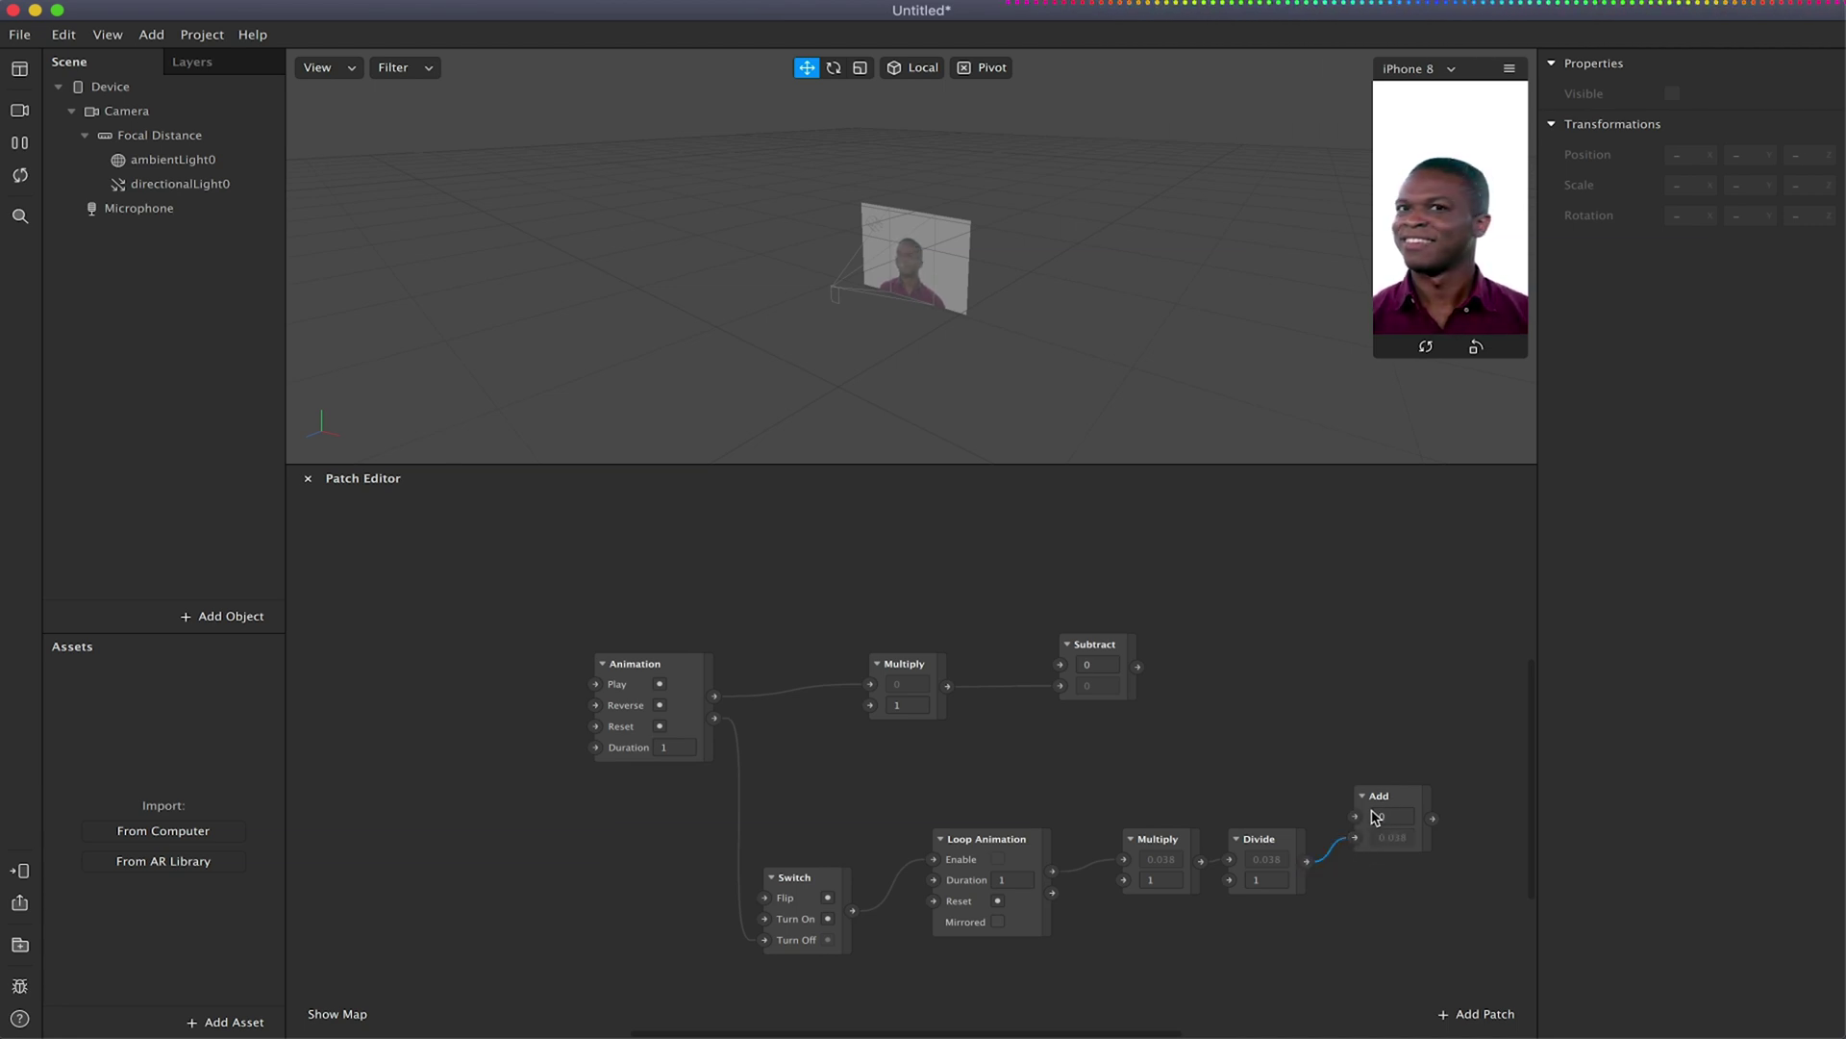
Add a Round patch fed by the Subtract output and connect Round's output to the Add patch's first input.
left_click(1140, 667)
left_click_drag(1140, 667, 1222, 672)
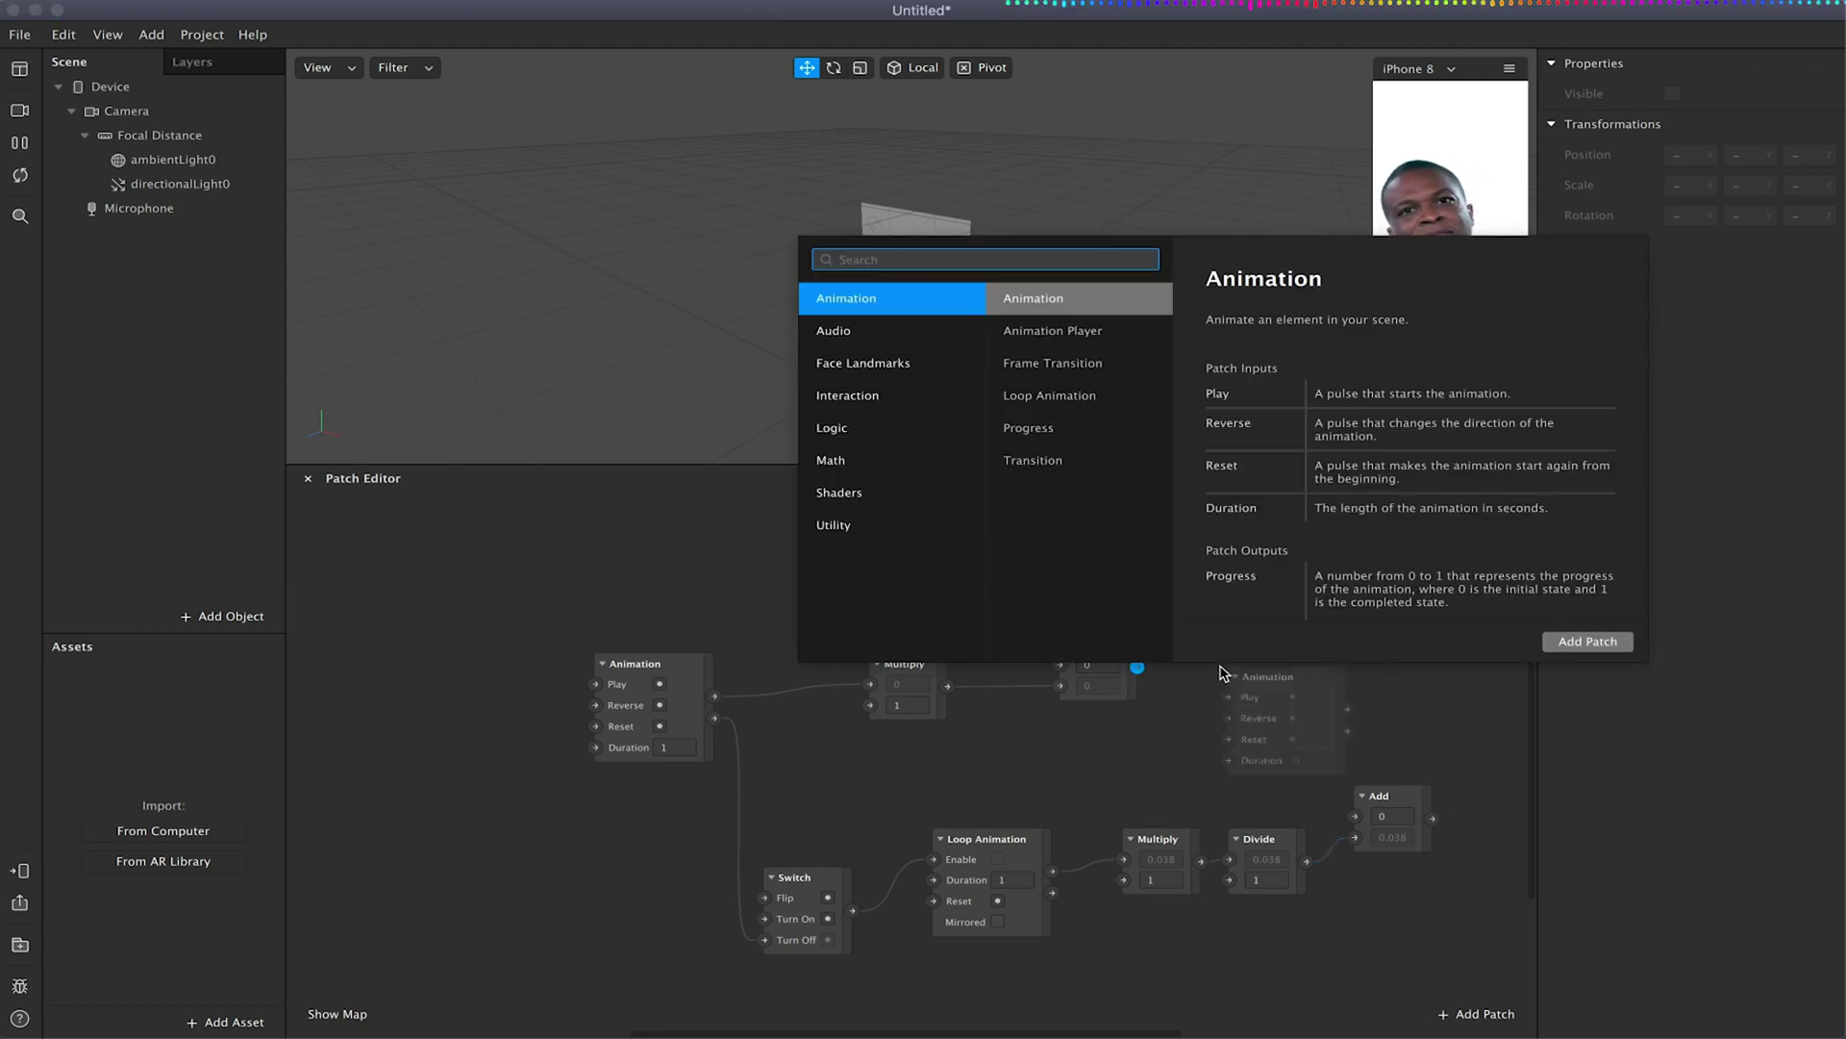
type("round")
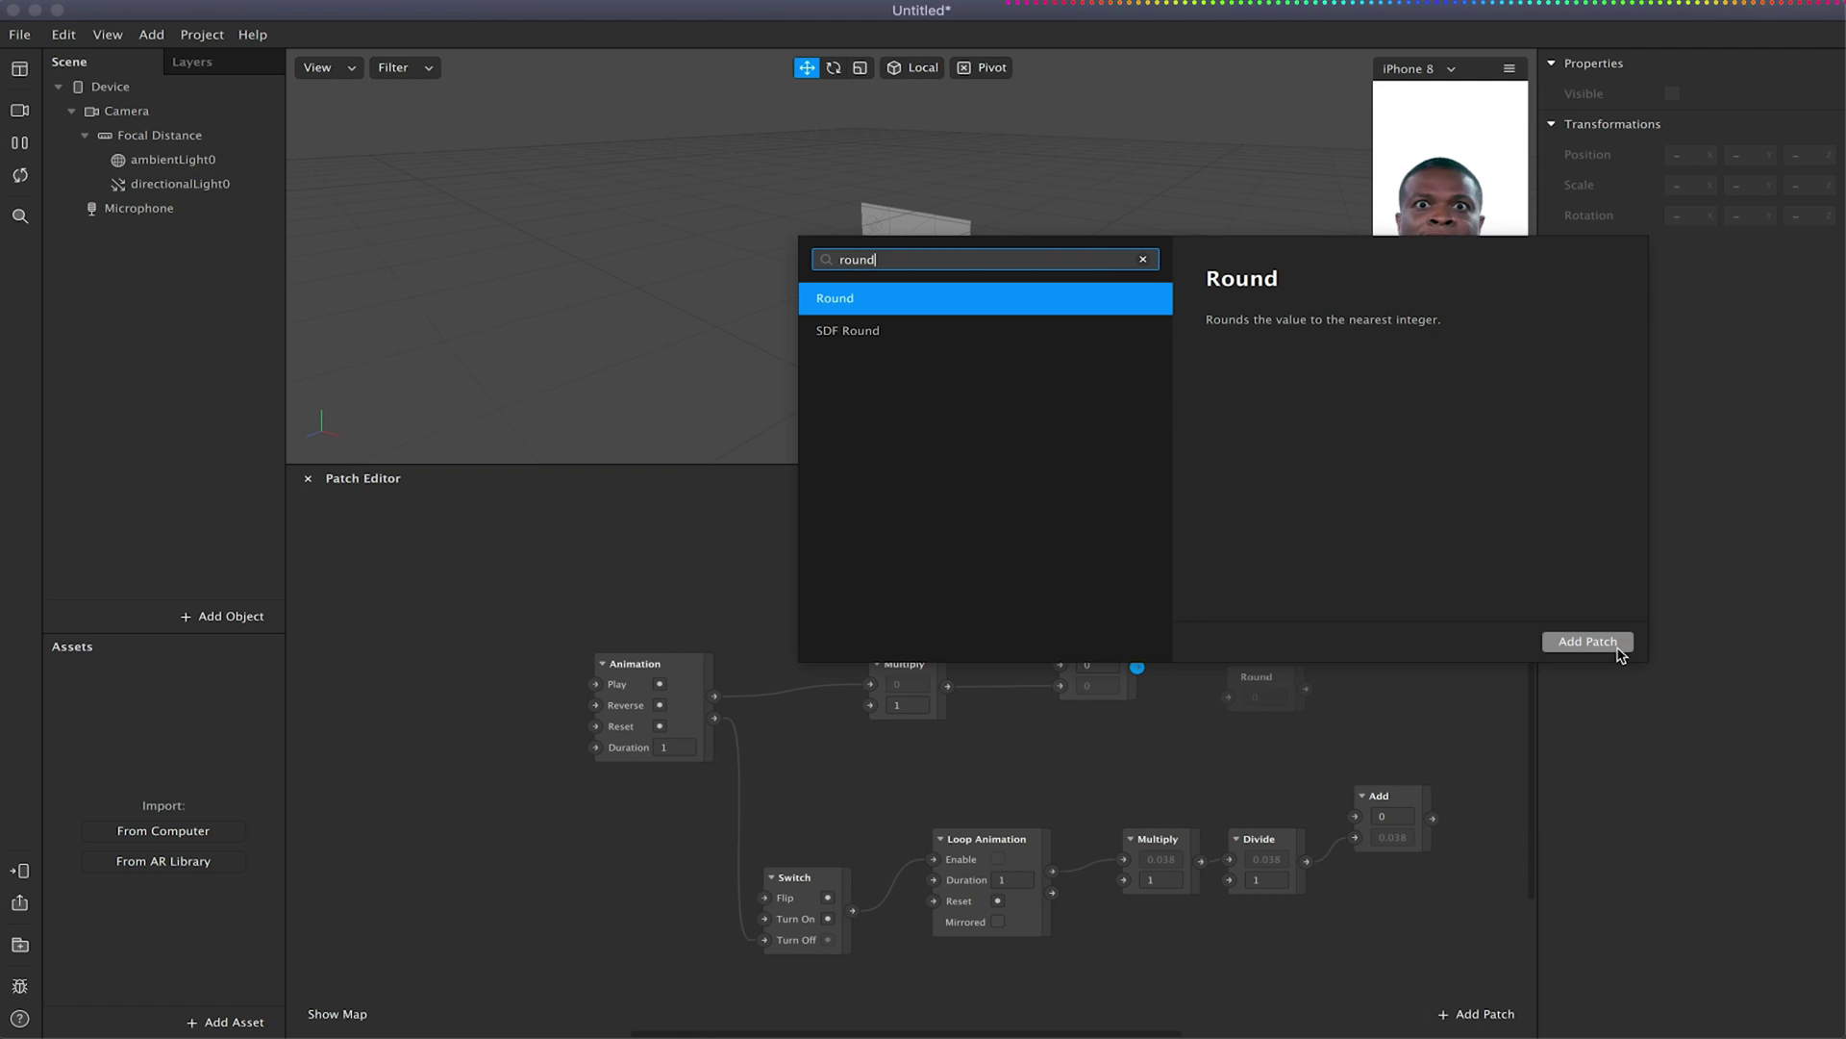
left_click(1616, 647)
left_click_drag(1304, 688, 1356, 819)
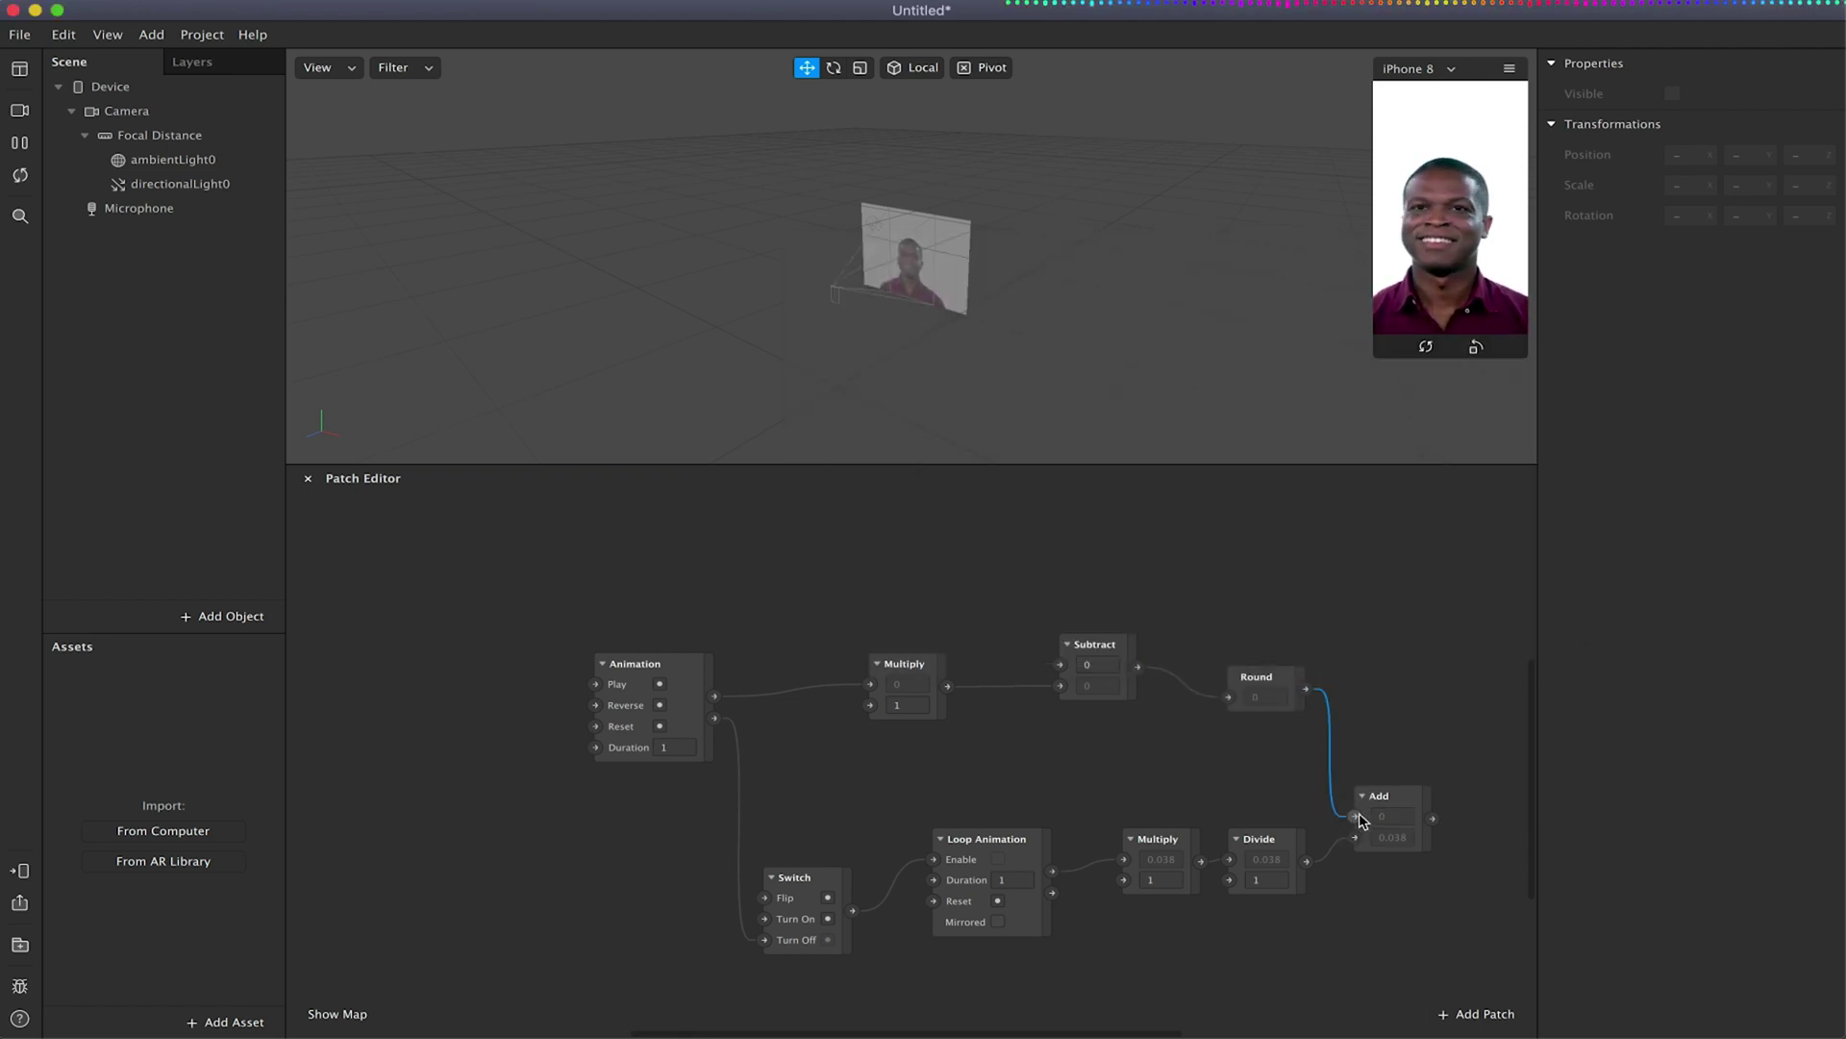
left_click(1412, 717)
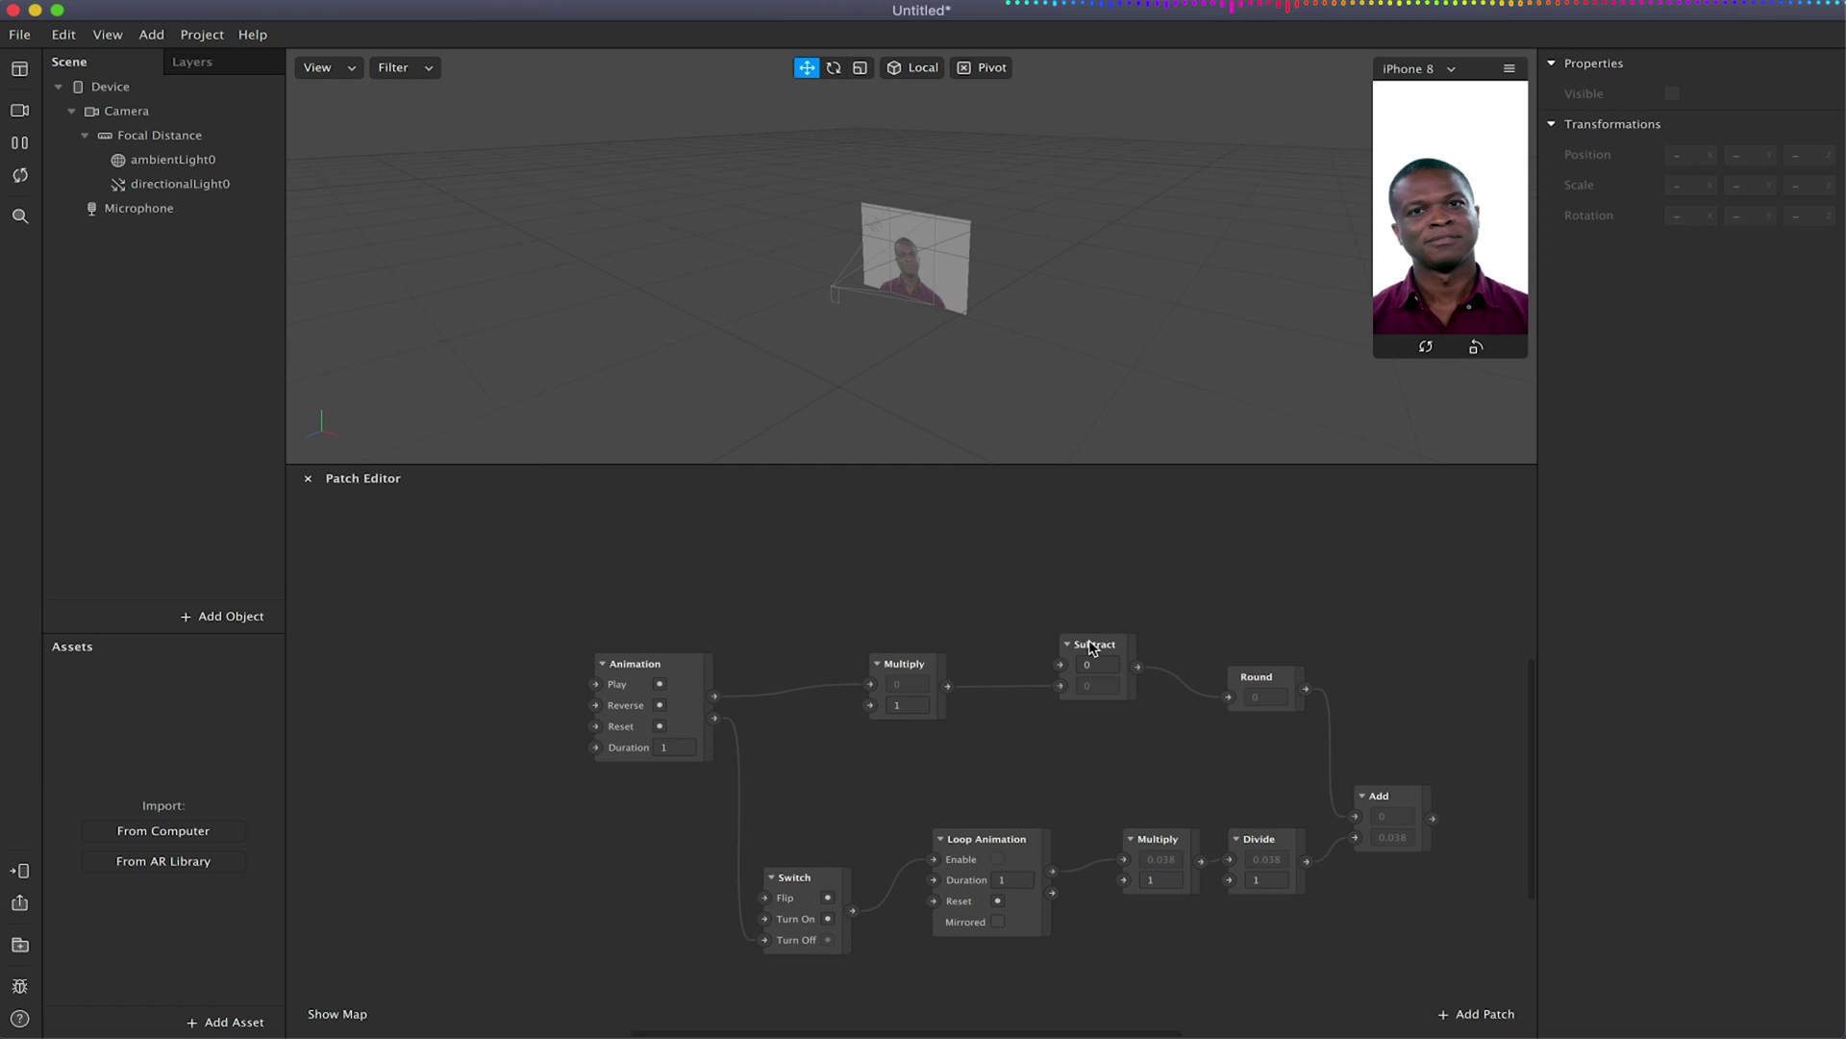
Add a Multiply patch fed by the Subtract output and place it above the Subtract patch.
left_click_drag(1137, 666, 1160, 535)
type("multiply")
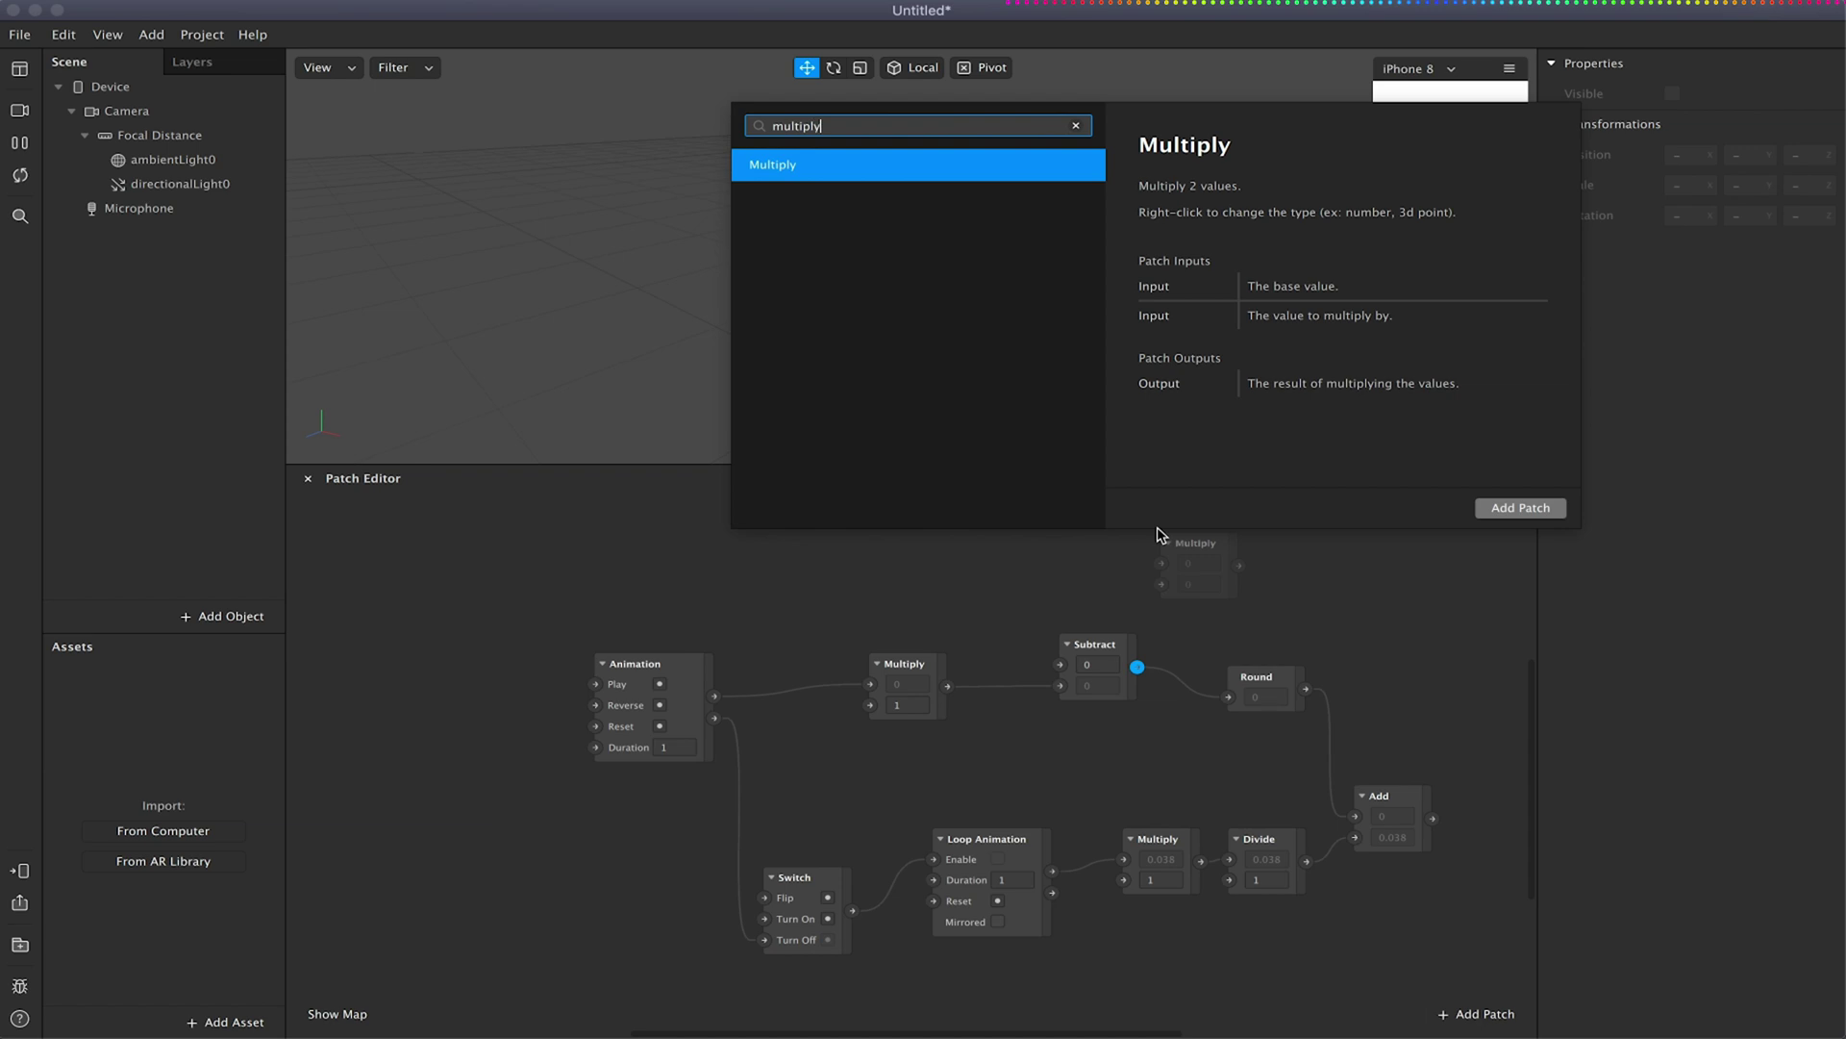
key("Return")
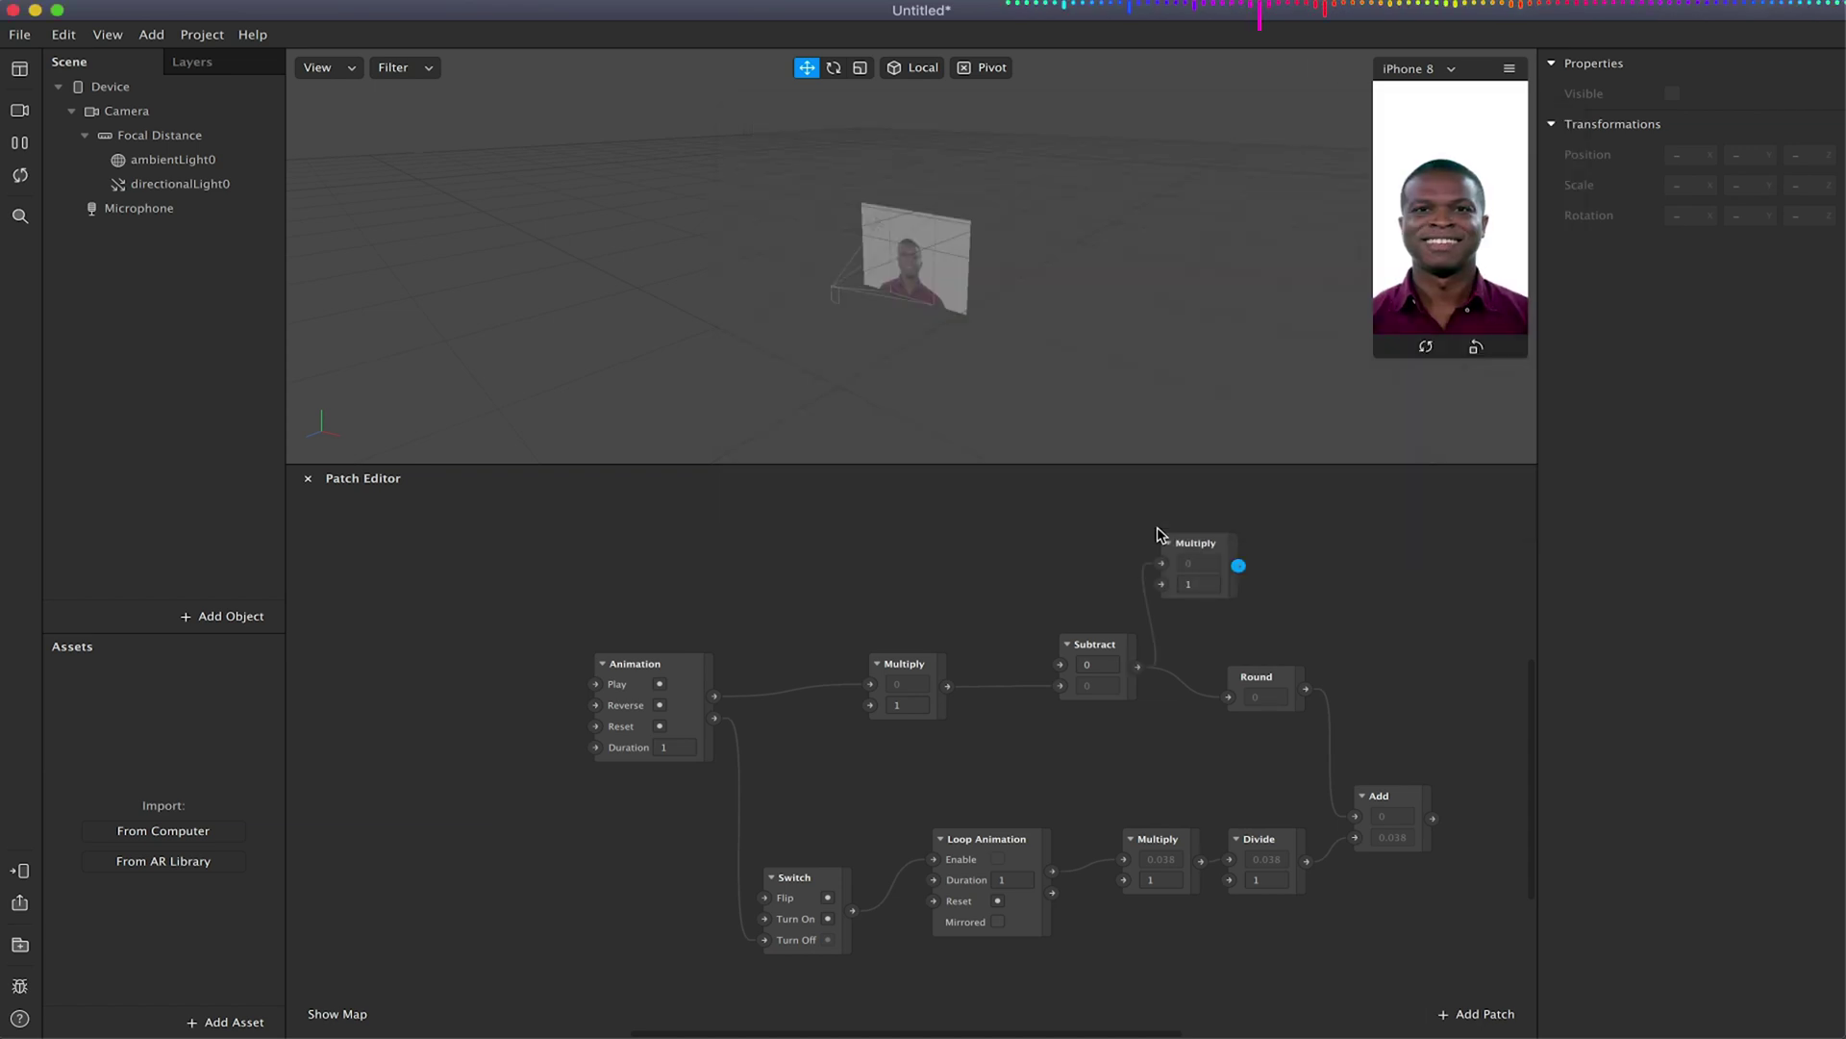
left_click(1195, 531)
left_click_drag(1195, 532, 1195, 484)
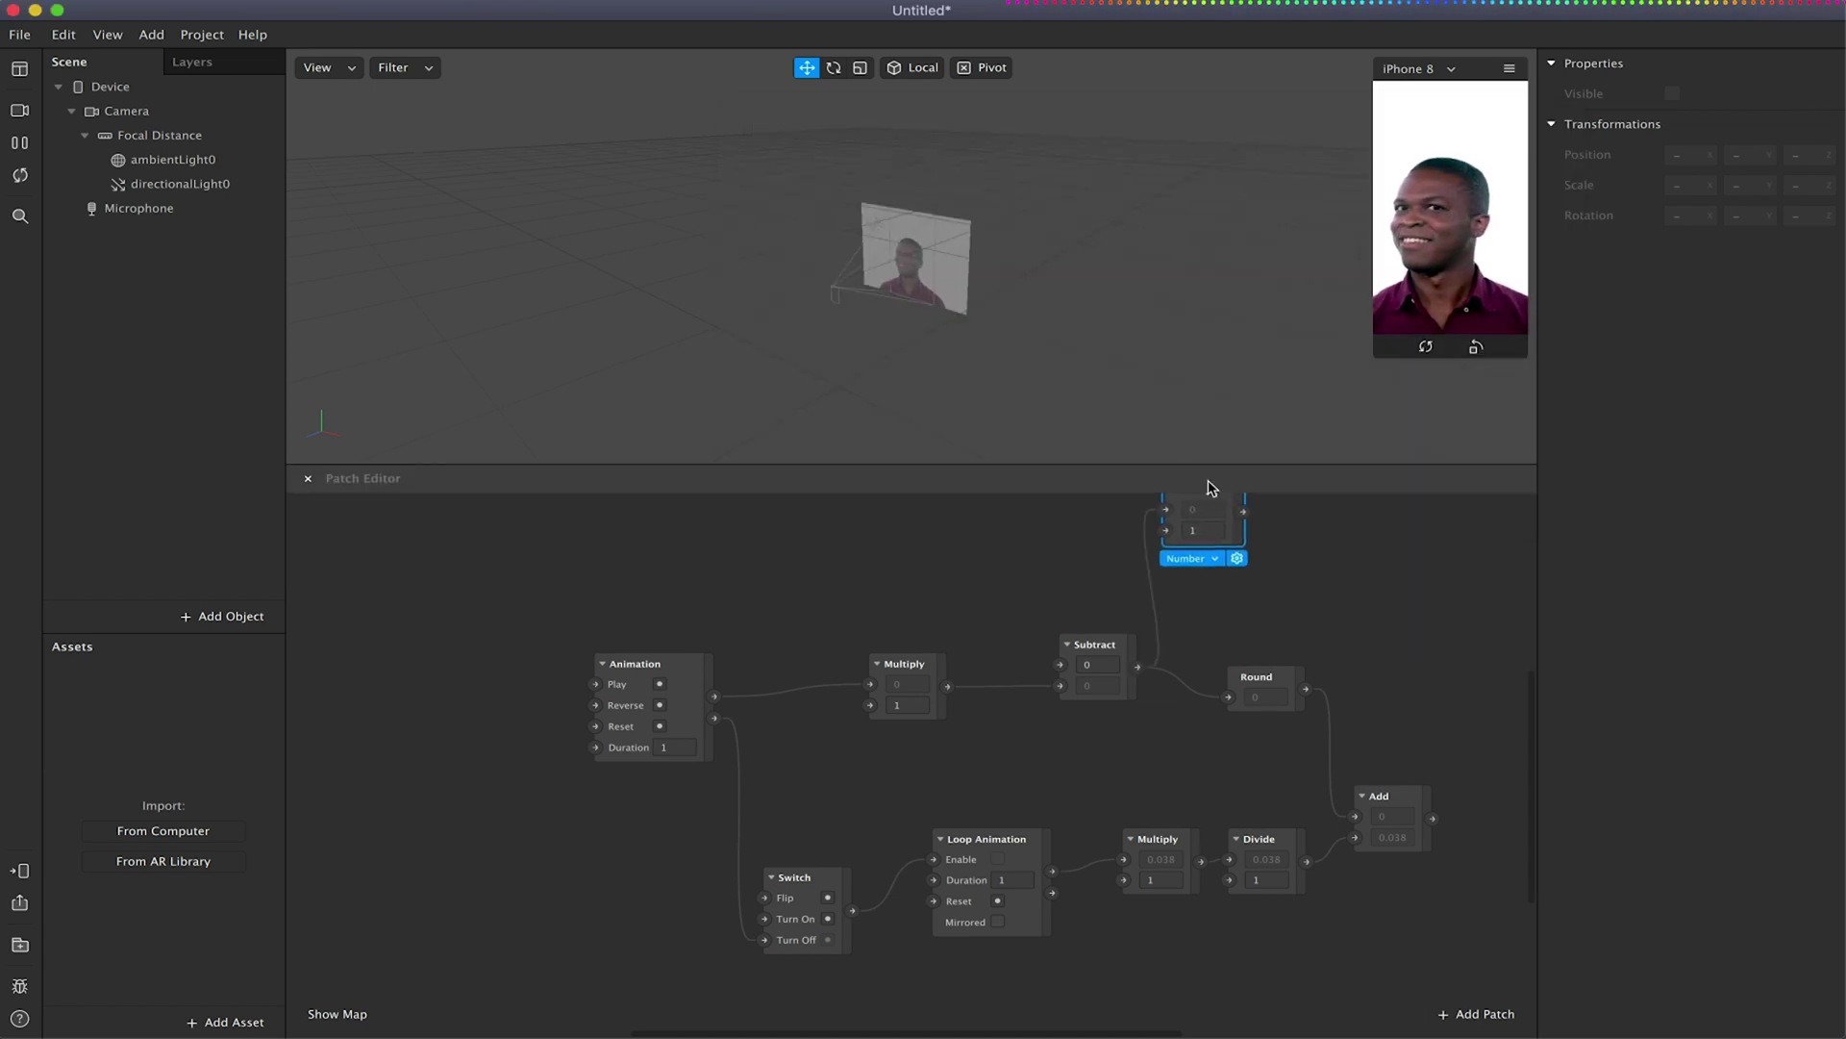
Add a Divide patch fed by the Subtract output and place it between the new Multiply patch and Round.
left_click_drag(1137, 666, 1191, 608)
type("divide")
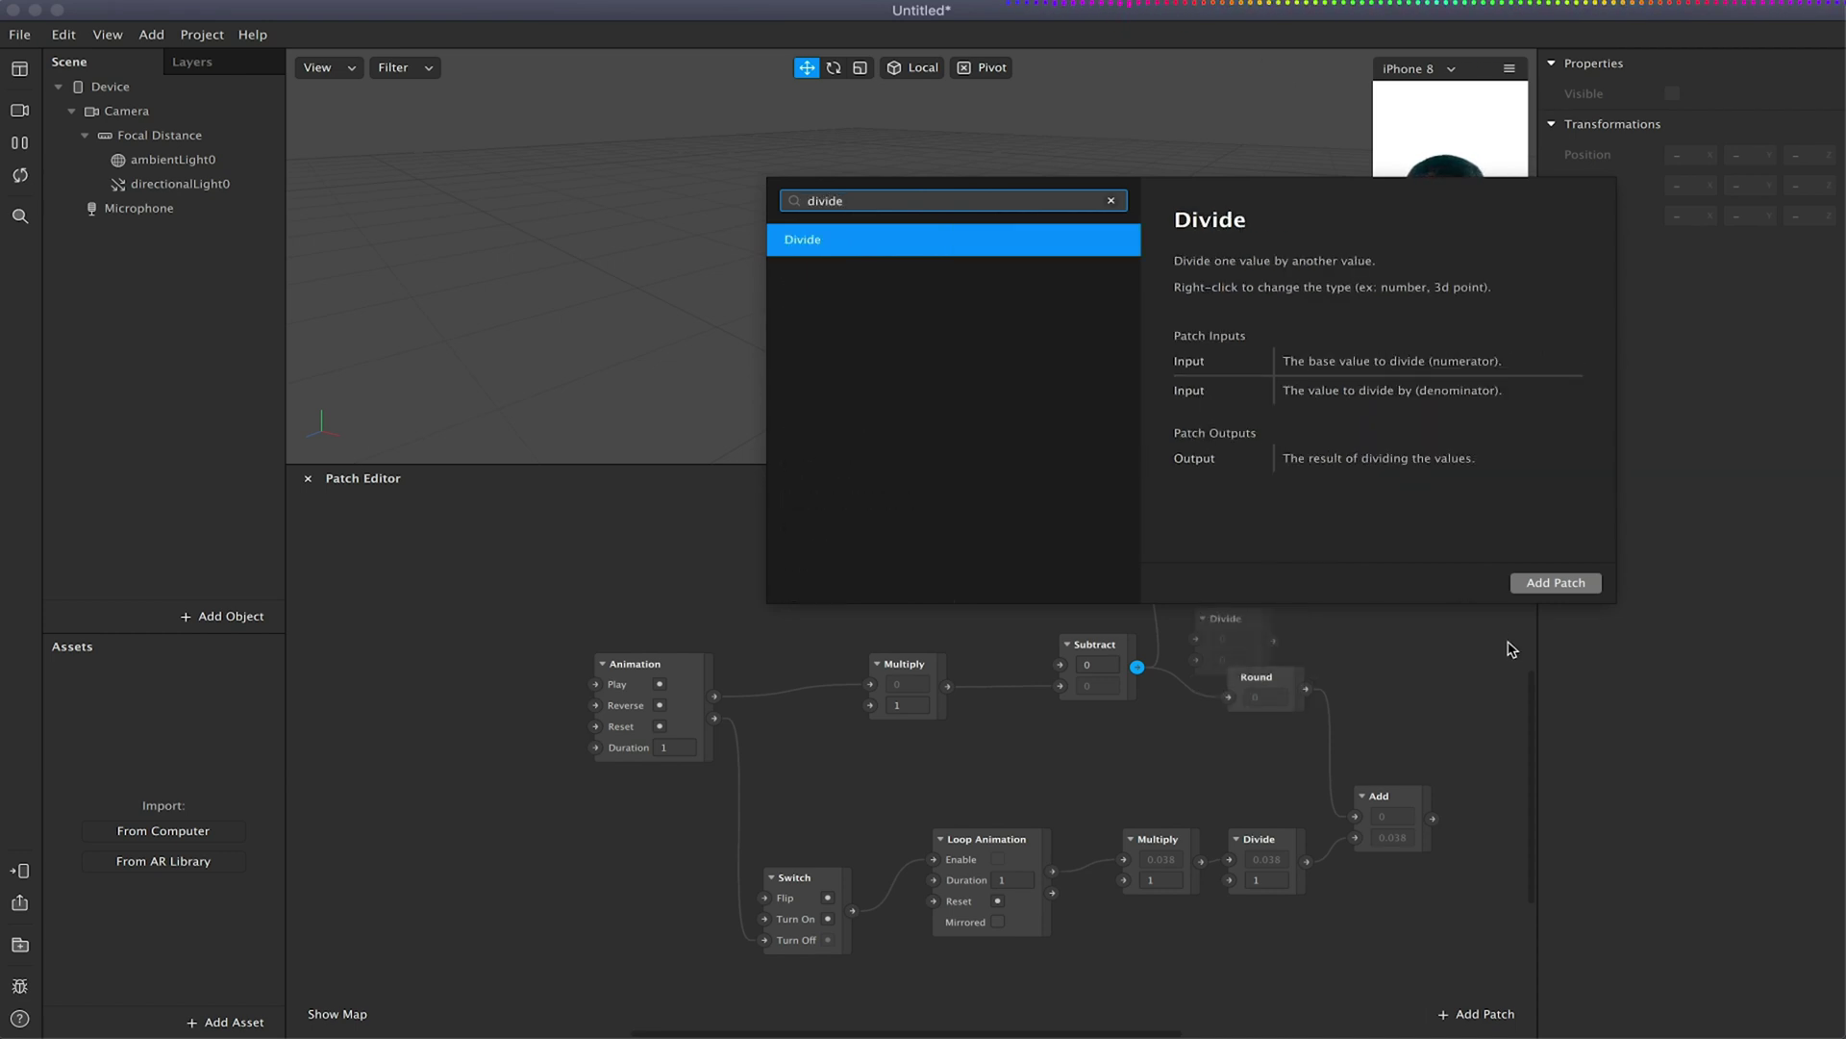
left_click(1553, 583)
left_click_drag(1245, 620, 1278, 568)
left_click(1402, 596)
scroll(1399, 594, "up", 3)
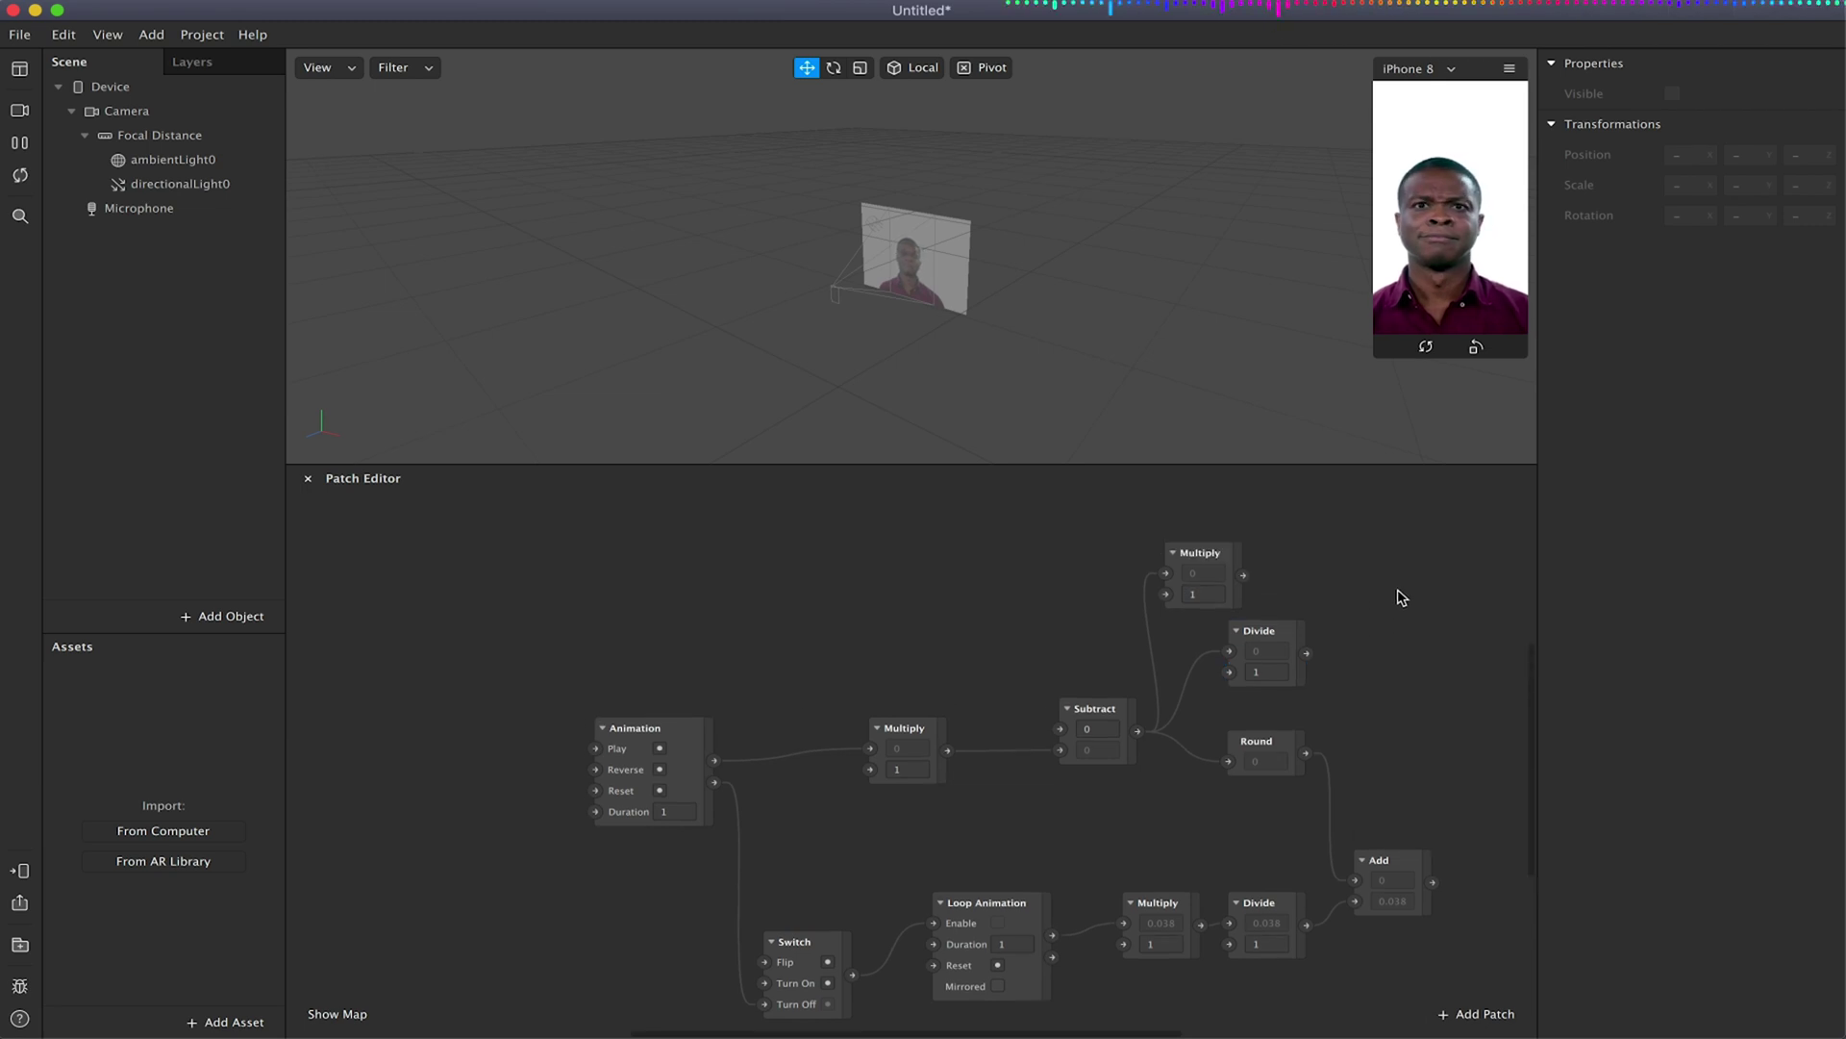
scroll(1394, 601, "down", 2)
scroll(1394, 606, "up", 2)
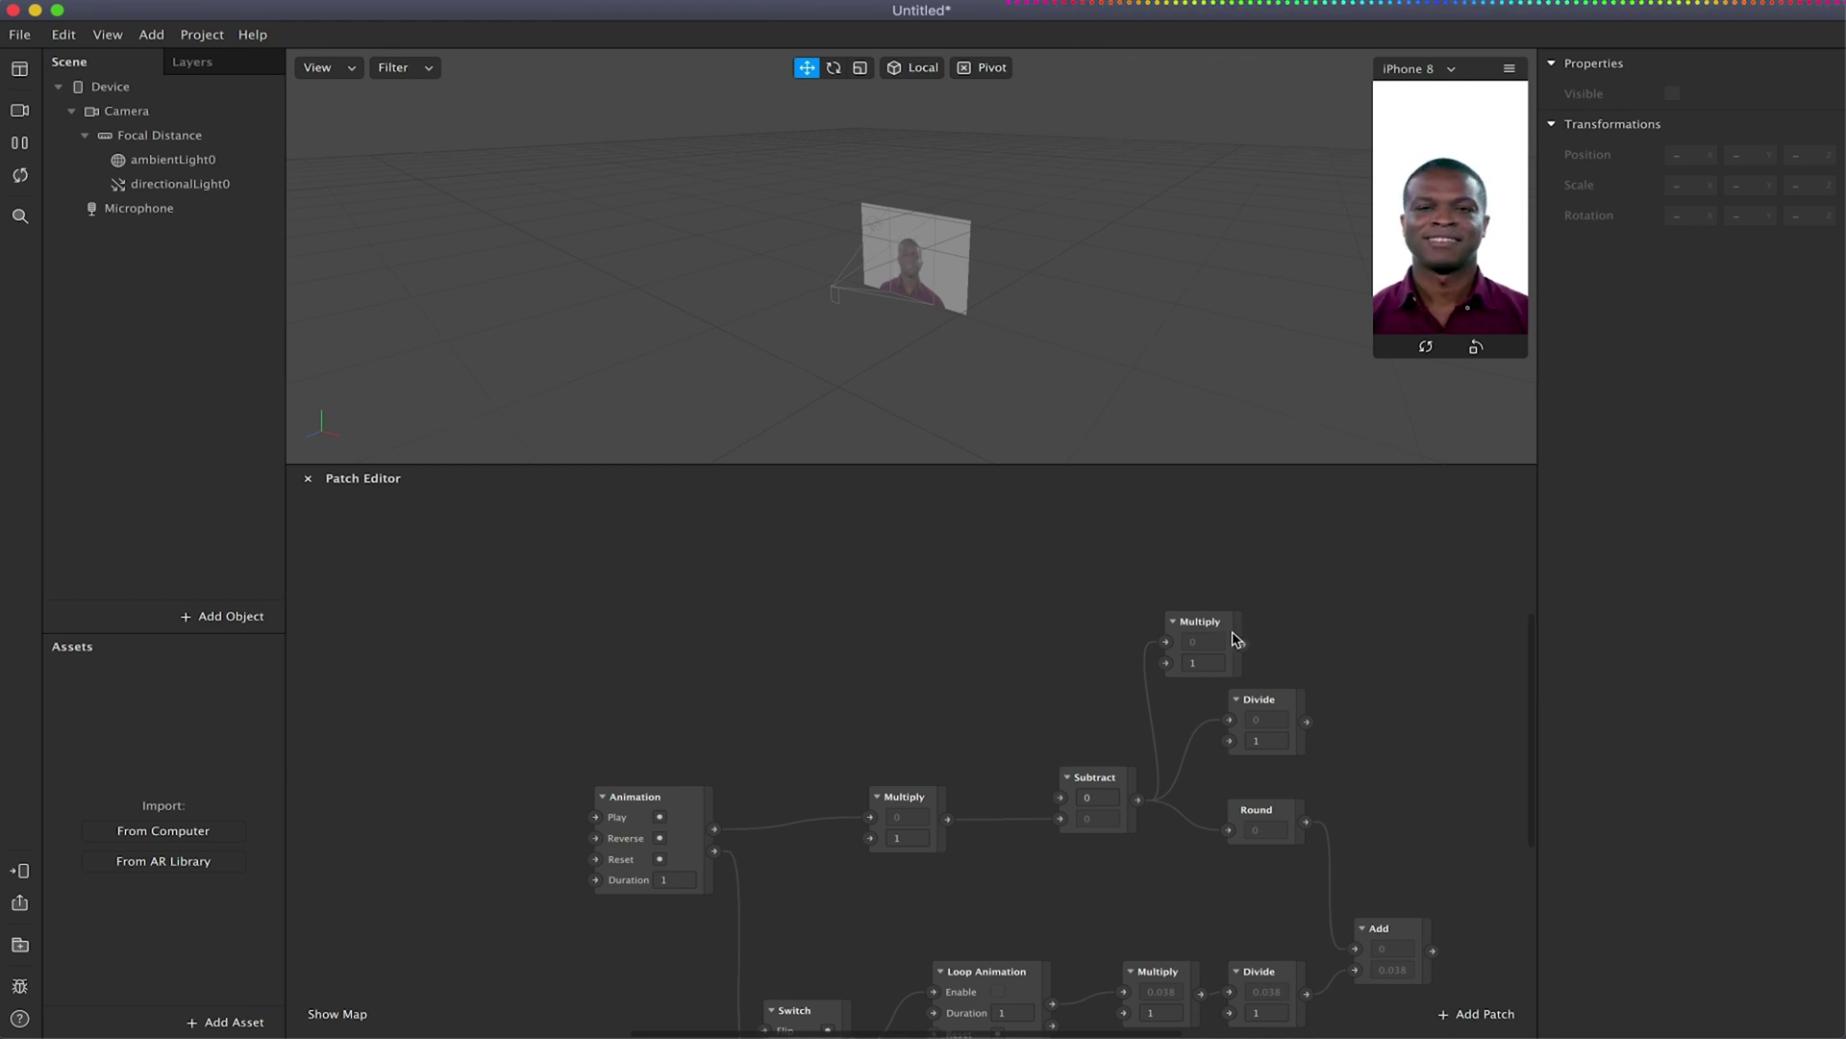
scroll(870, 699, "up", 3)
scroll(879, 699, "down", 3)
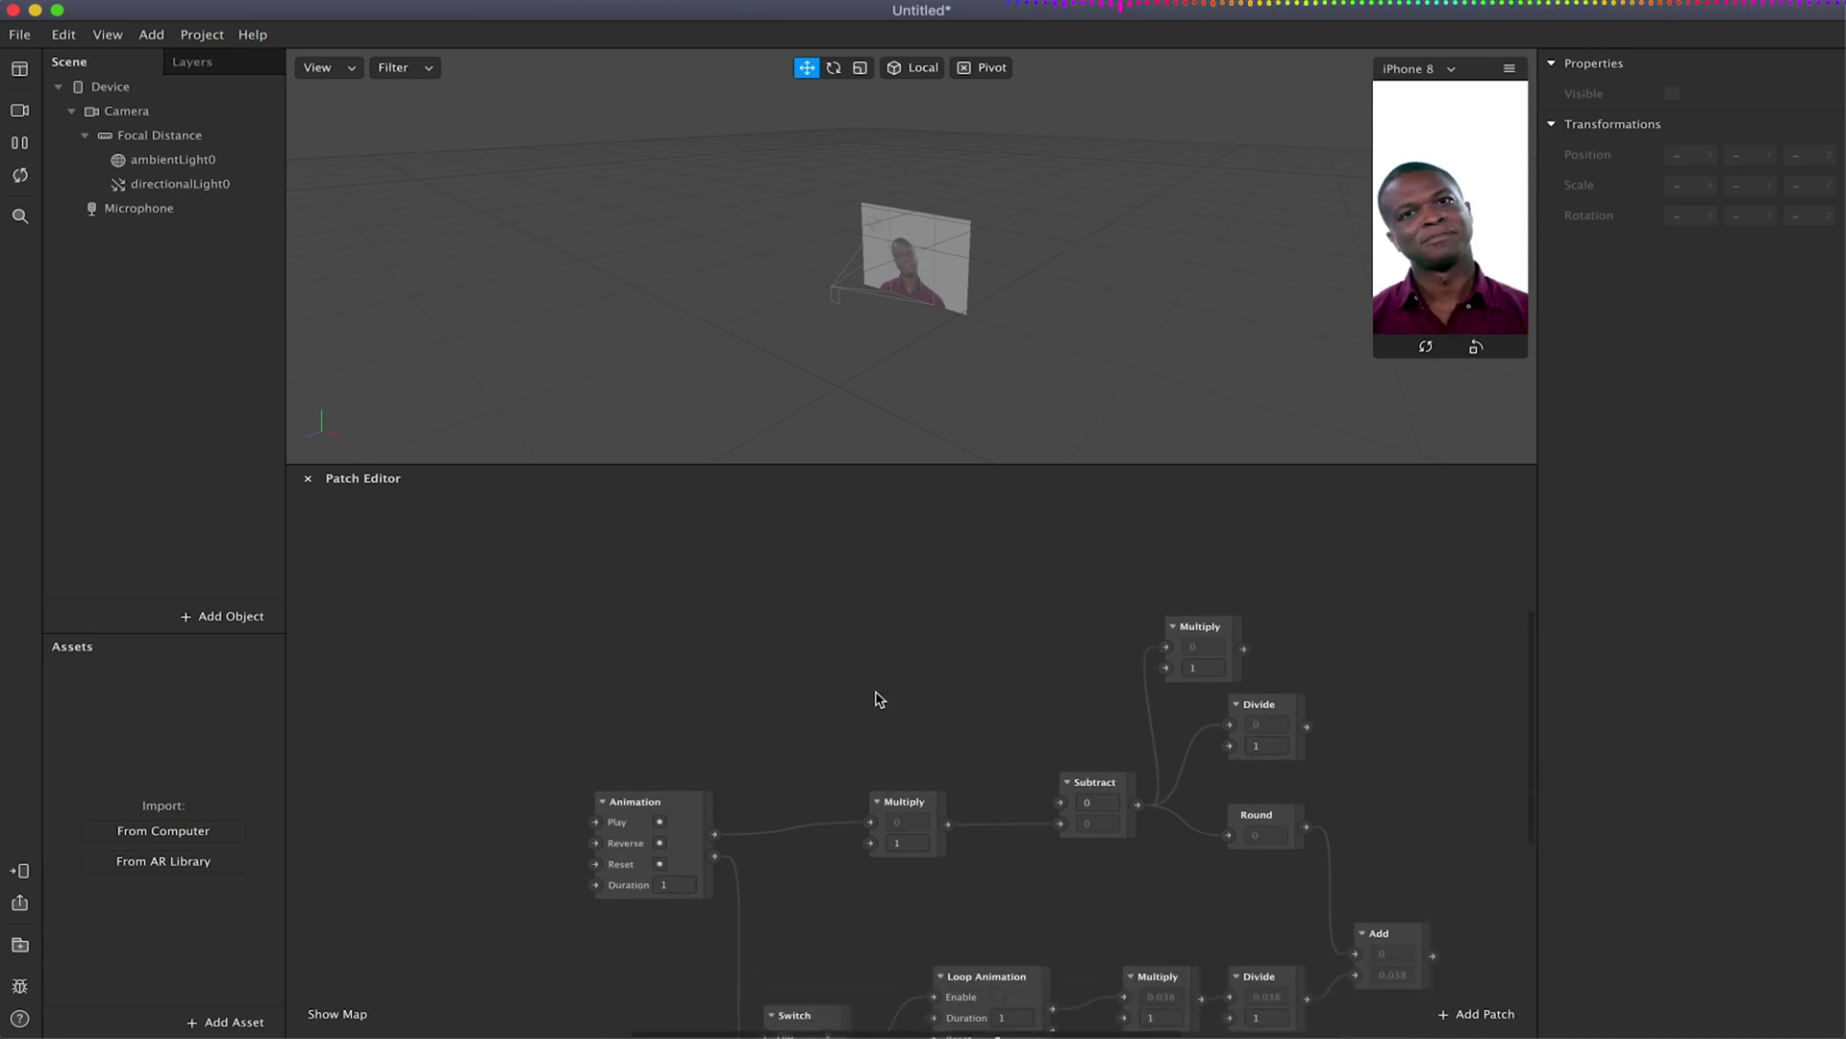
scroll(879, 700, "down", 5)
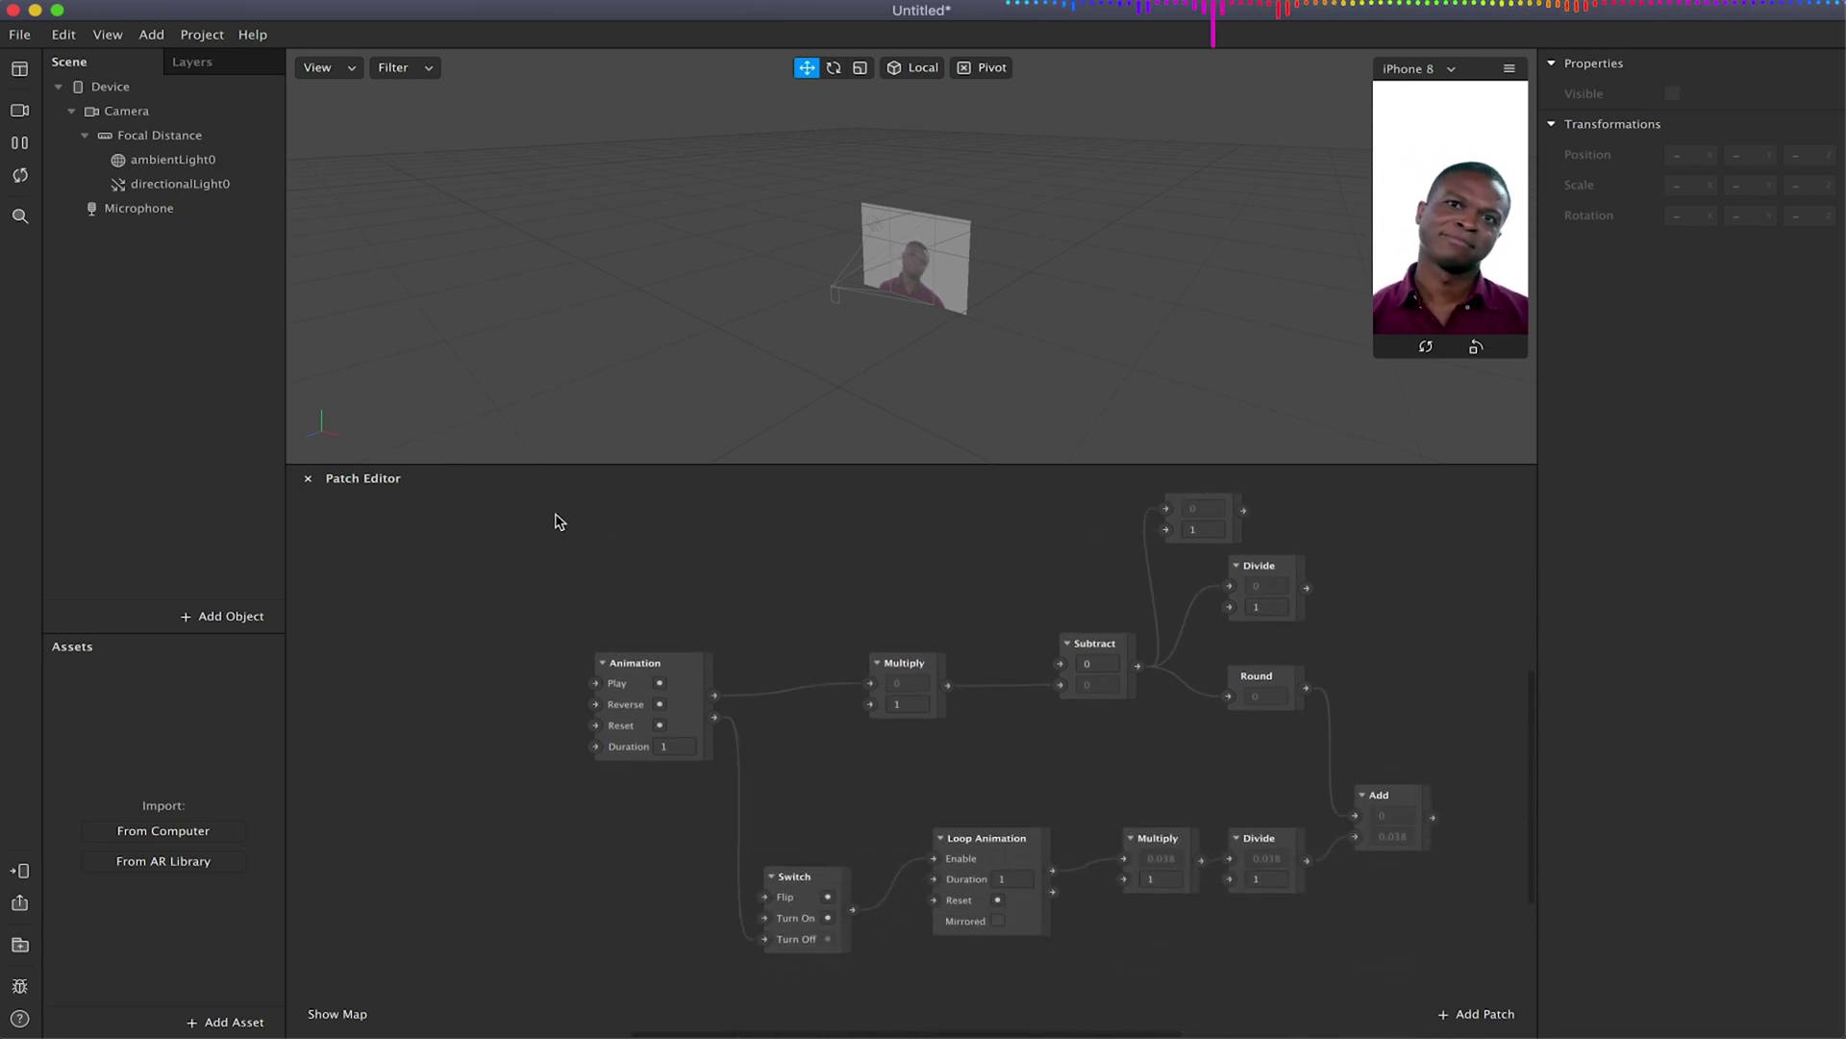
left_click_drag(611, 548, 652, 577)
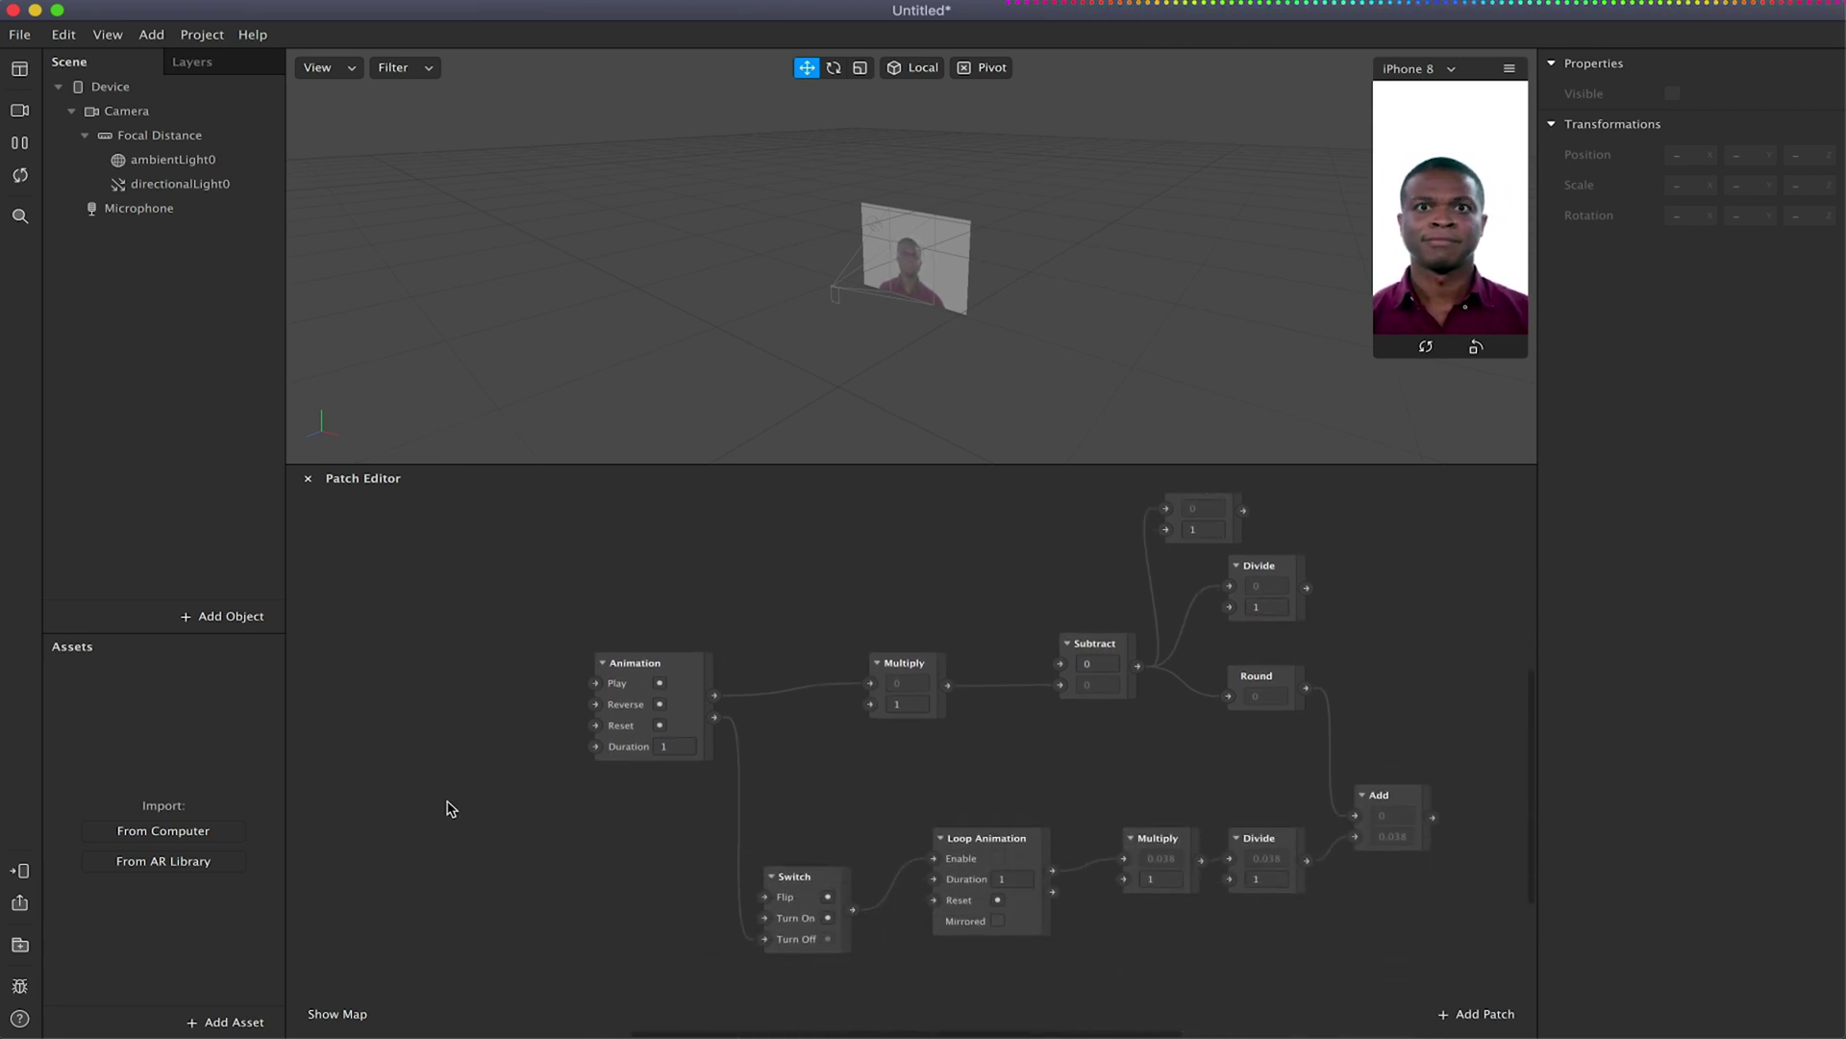
Add a Value patch below the Animation patch and connect its output to Animation's Duration input.
double_click(466, 854)
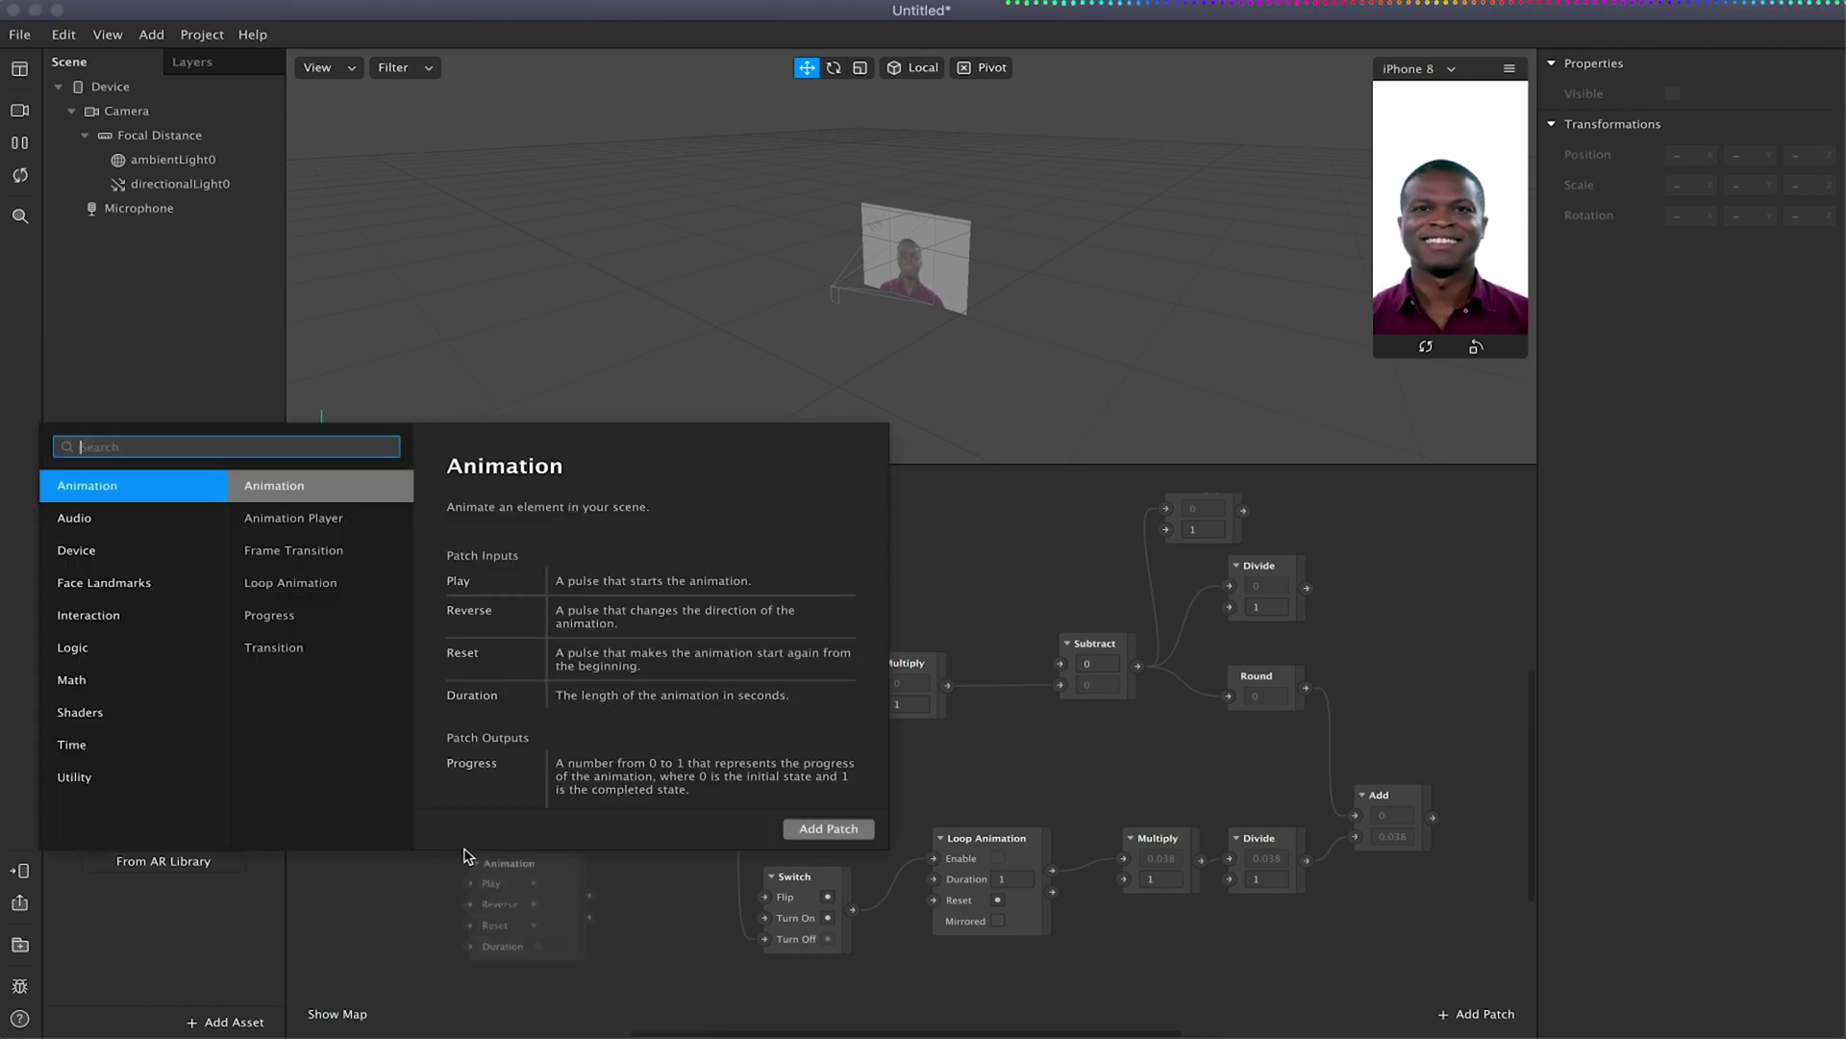
type("value")
key("Return")
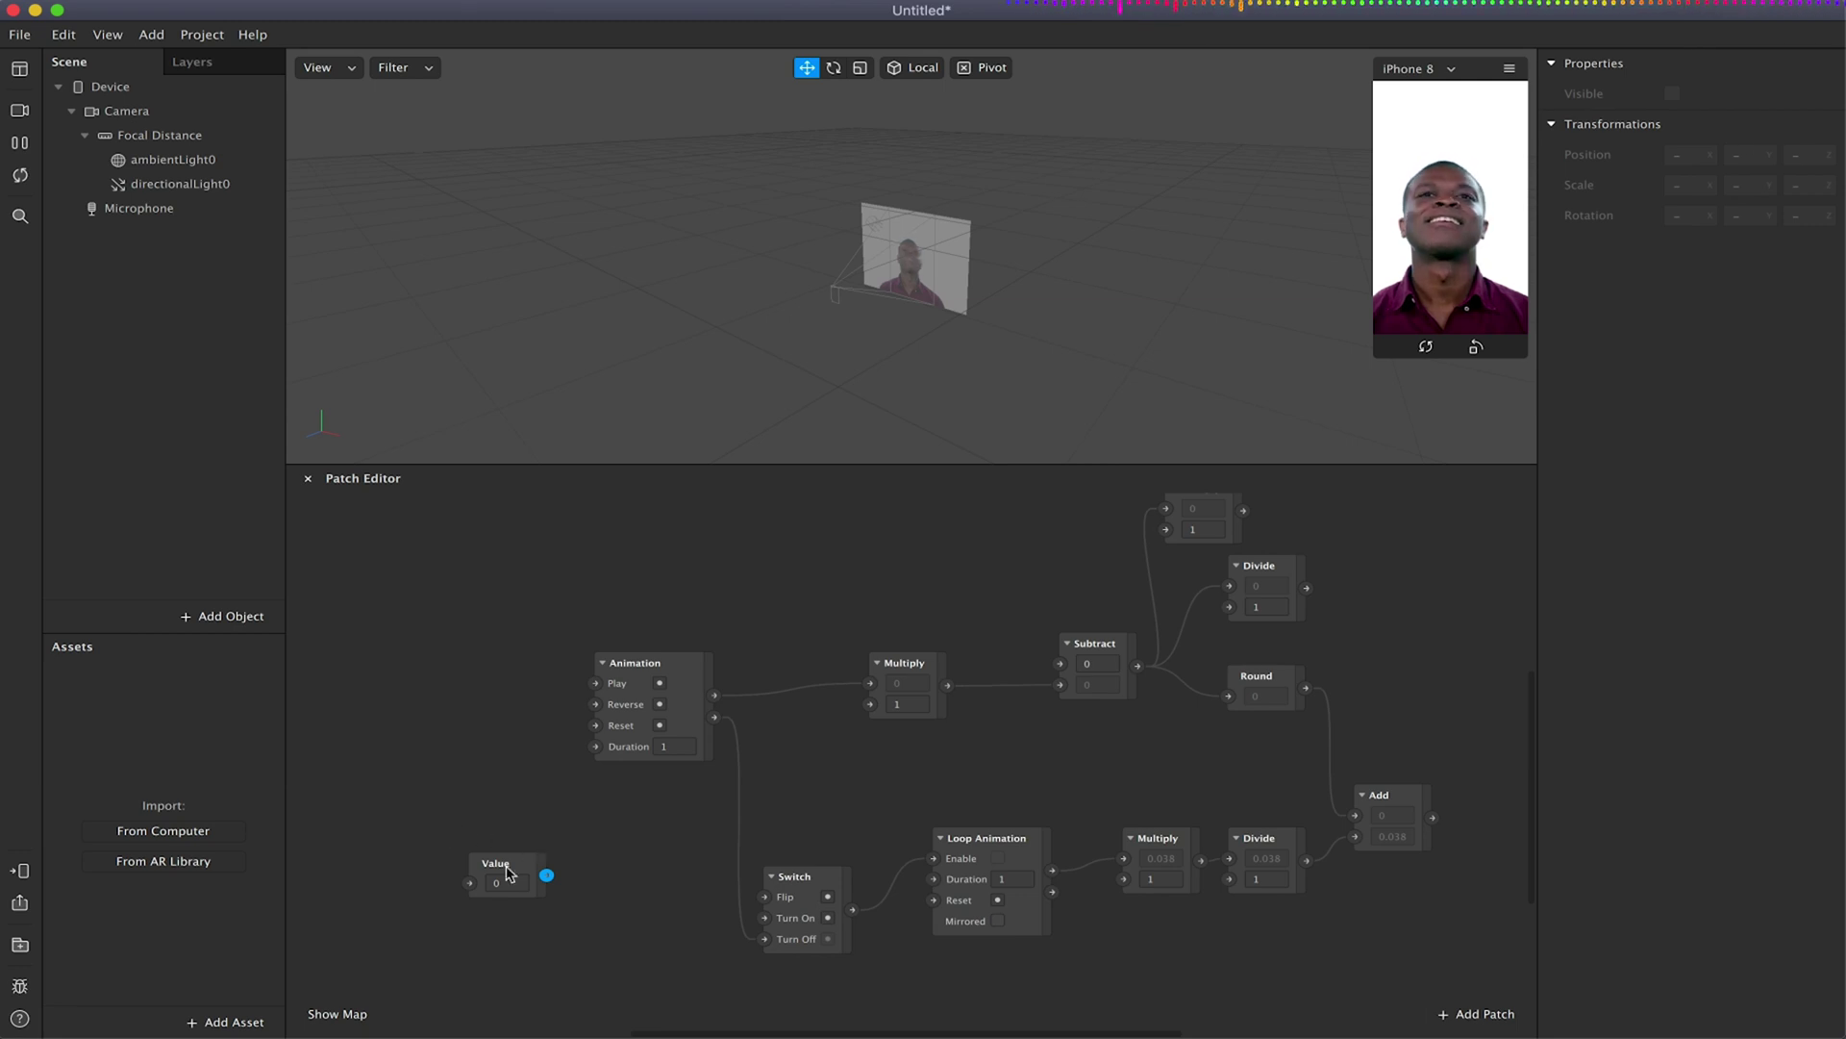
left_click_drag(546, 875, 595, 746)
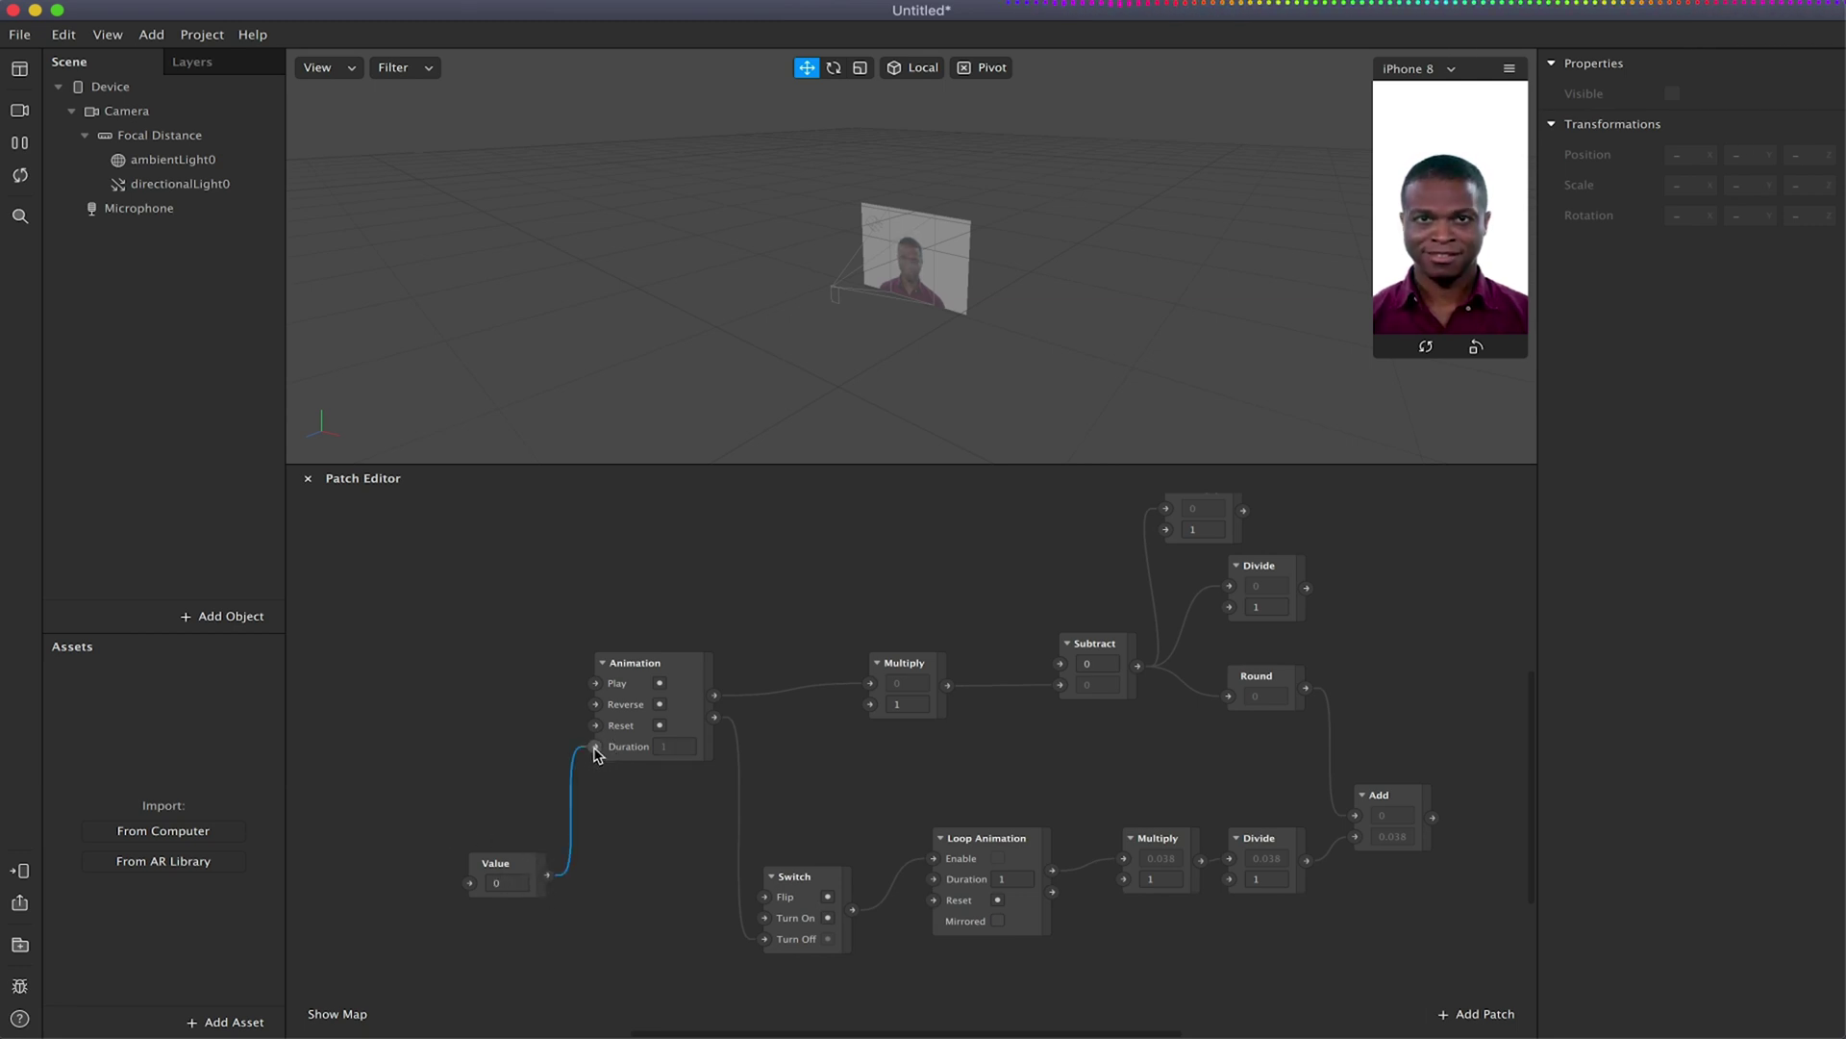
Connect the Value output to Subtract's first input and to the second input of the Multiply patch beside Animation.
left_click(545, 877)
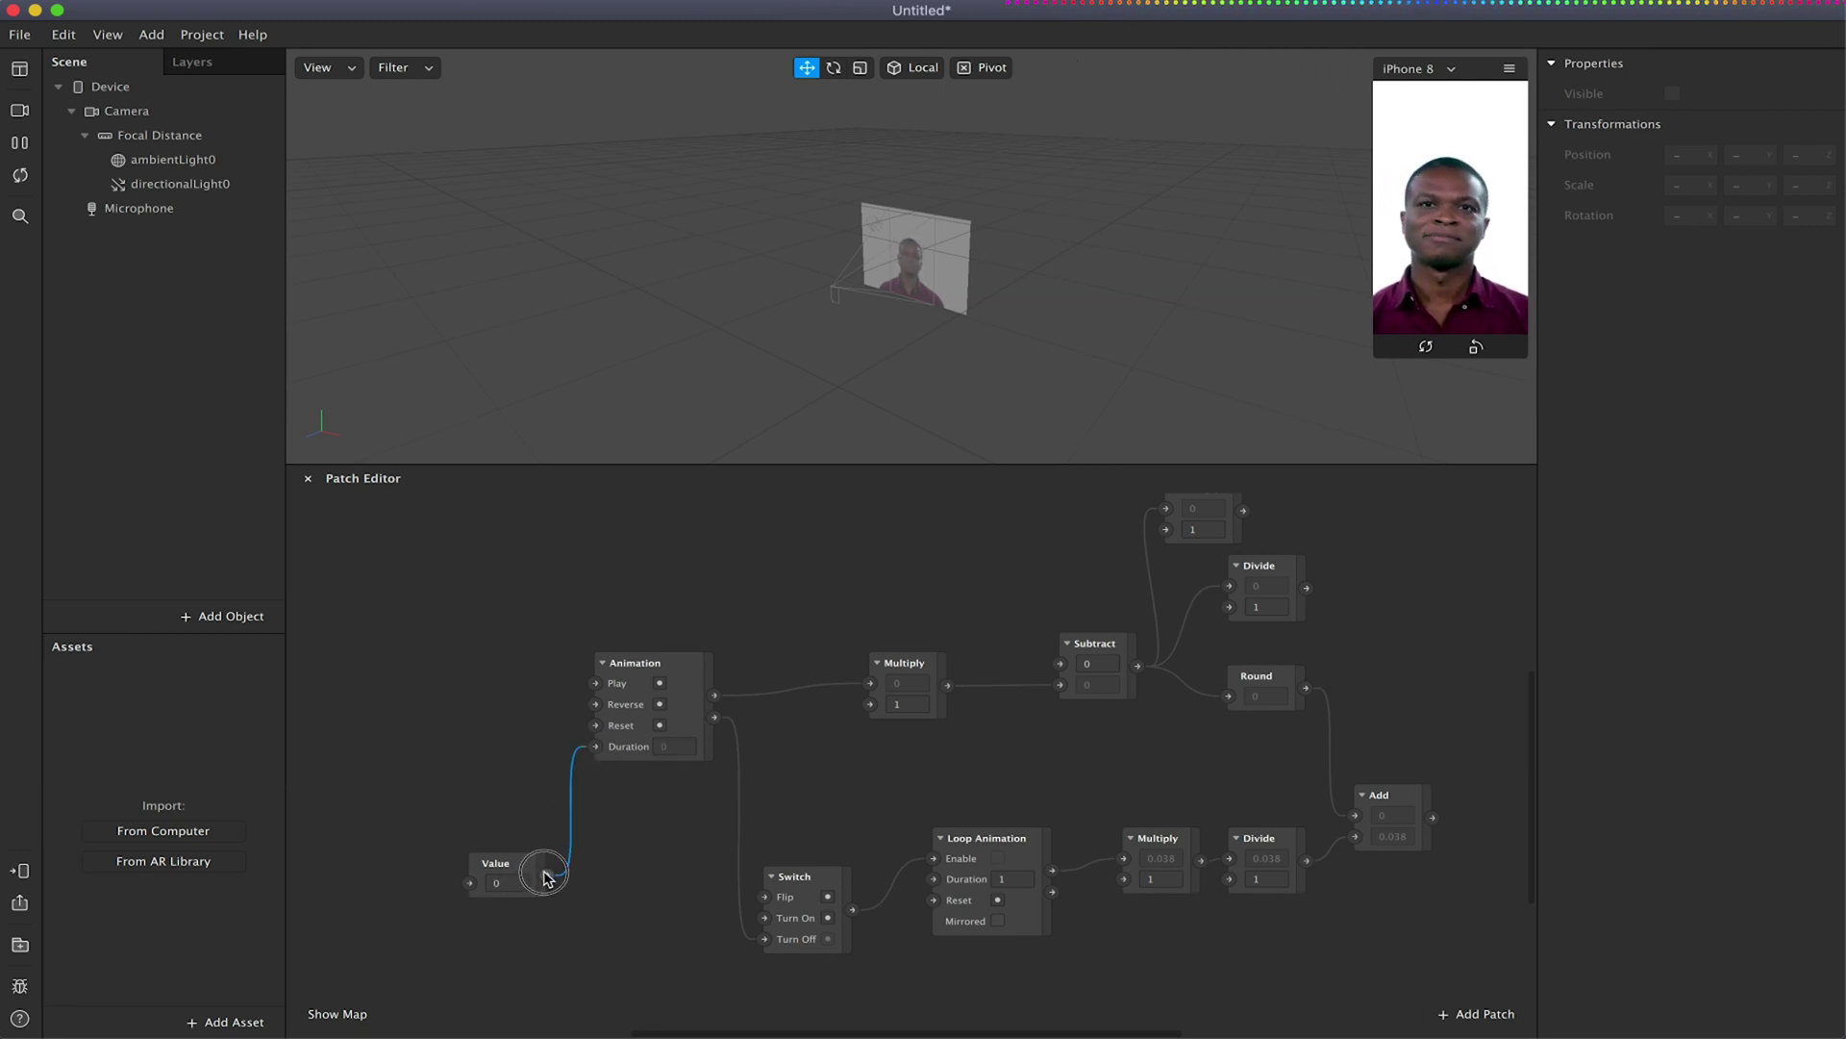
left_click_drag(546, 875, 1061, 666)
left_click(1056, 666)
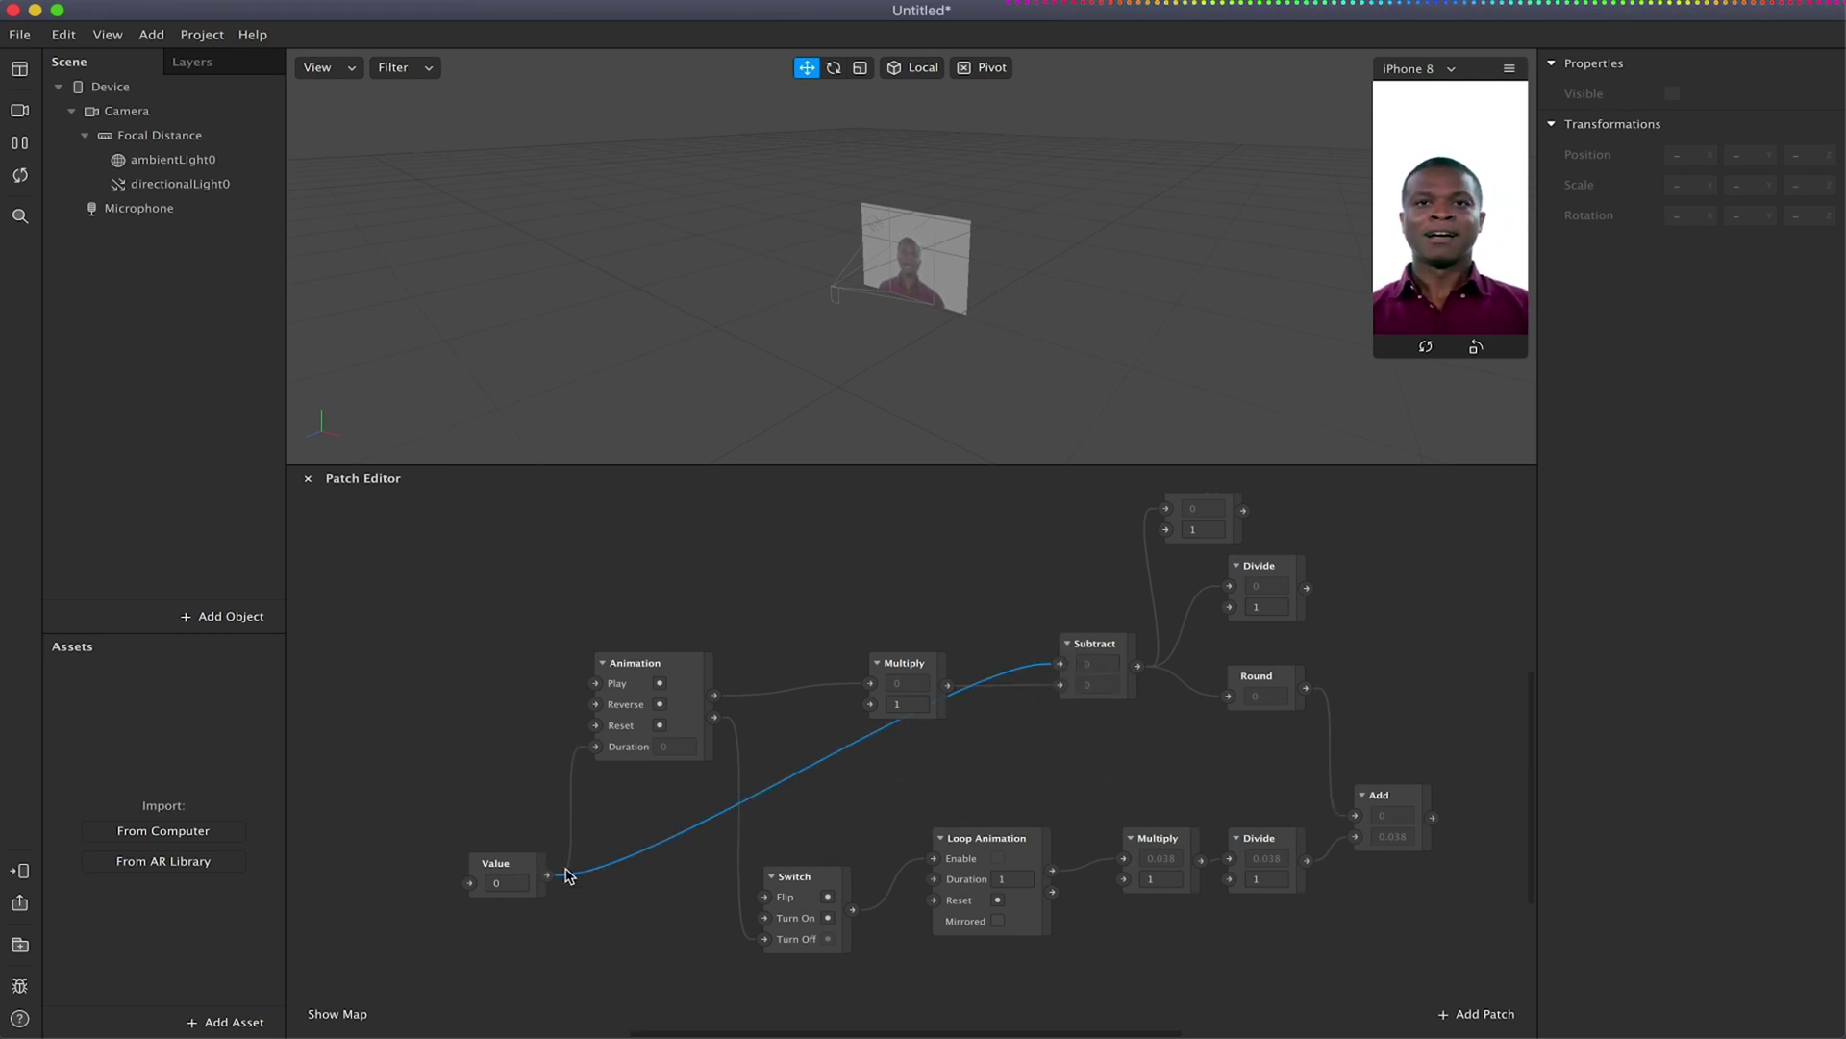
left_click_drag(547, 876, 870, 705)
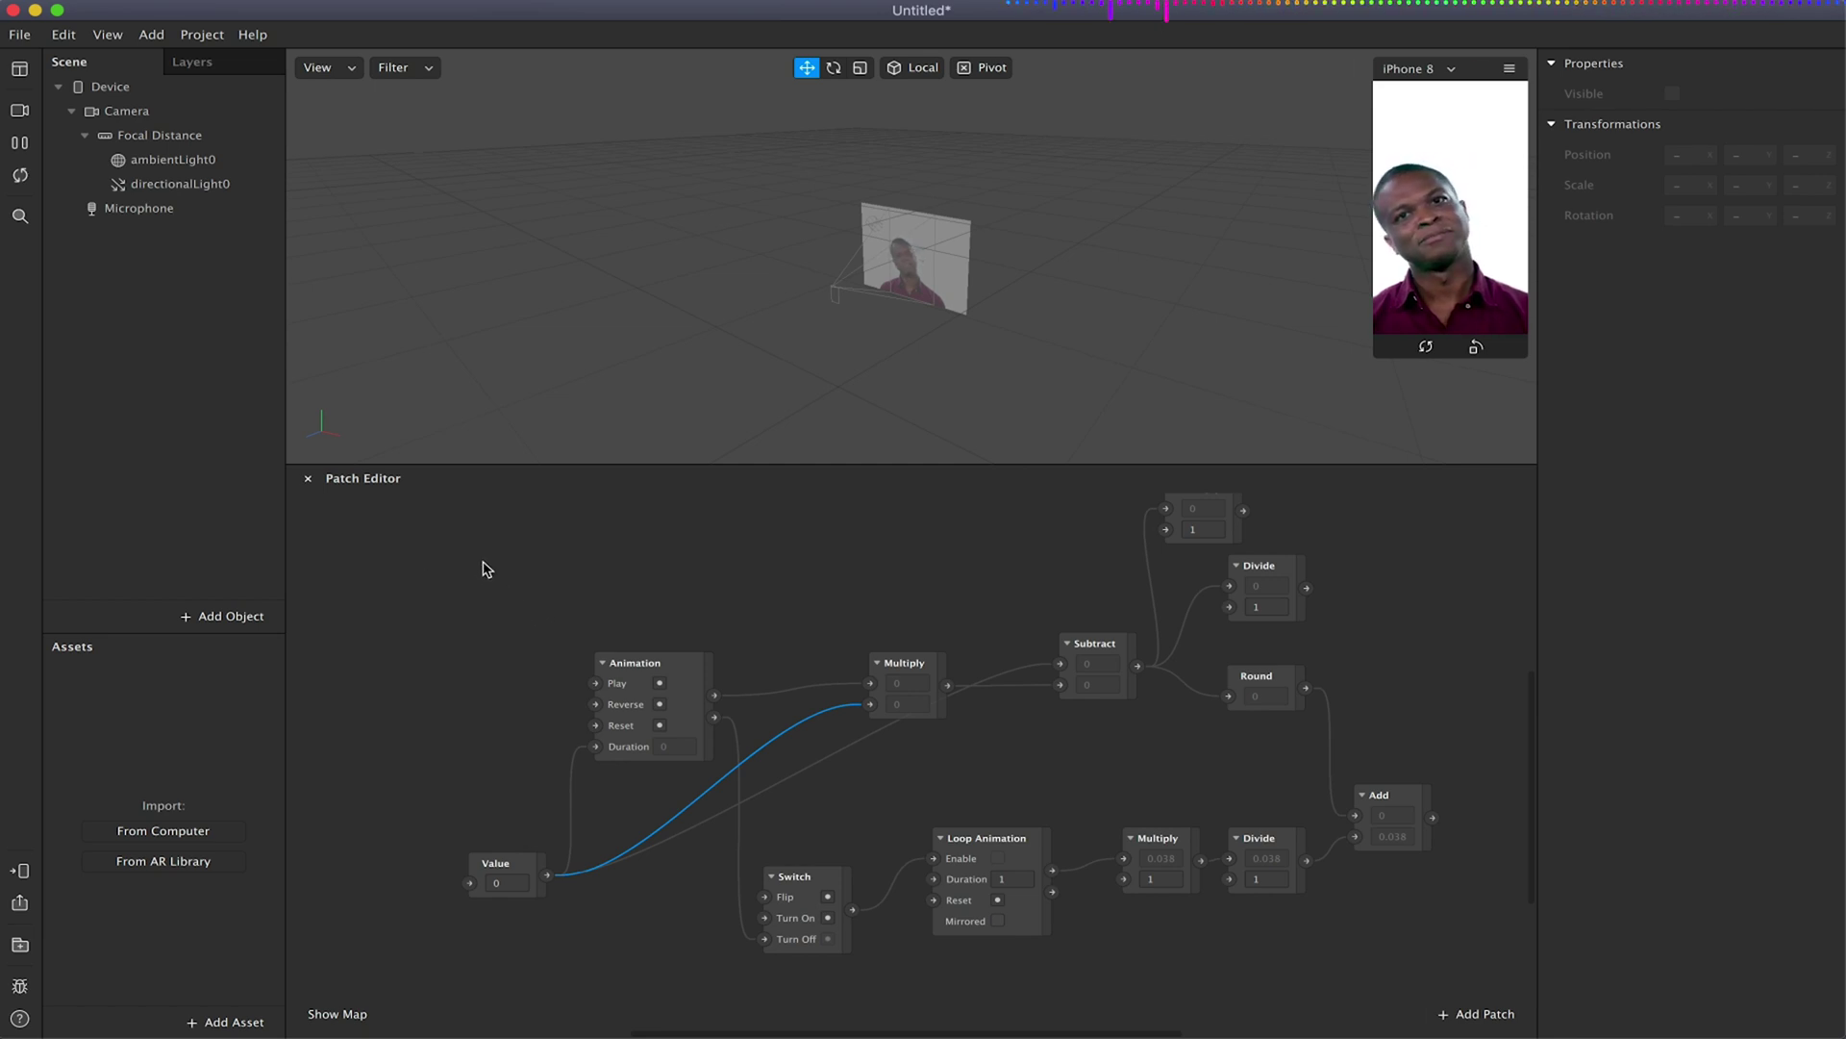
Group all the patches in the graph and name the group Countdown.
scroll(570, 608, "down", 3)
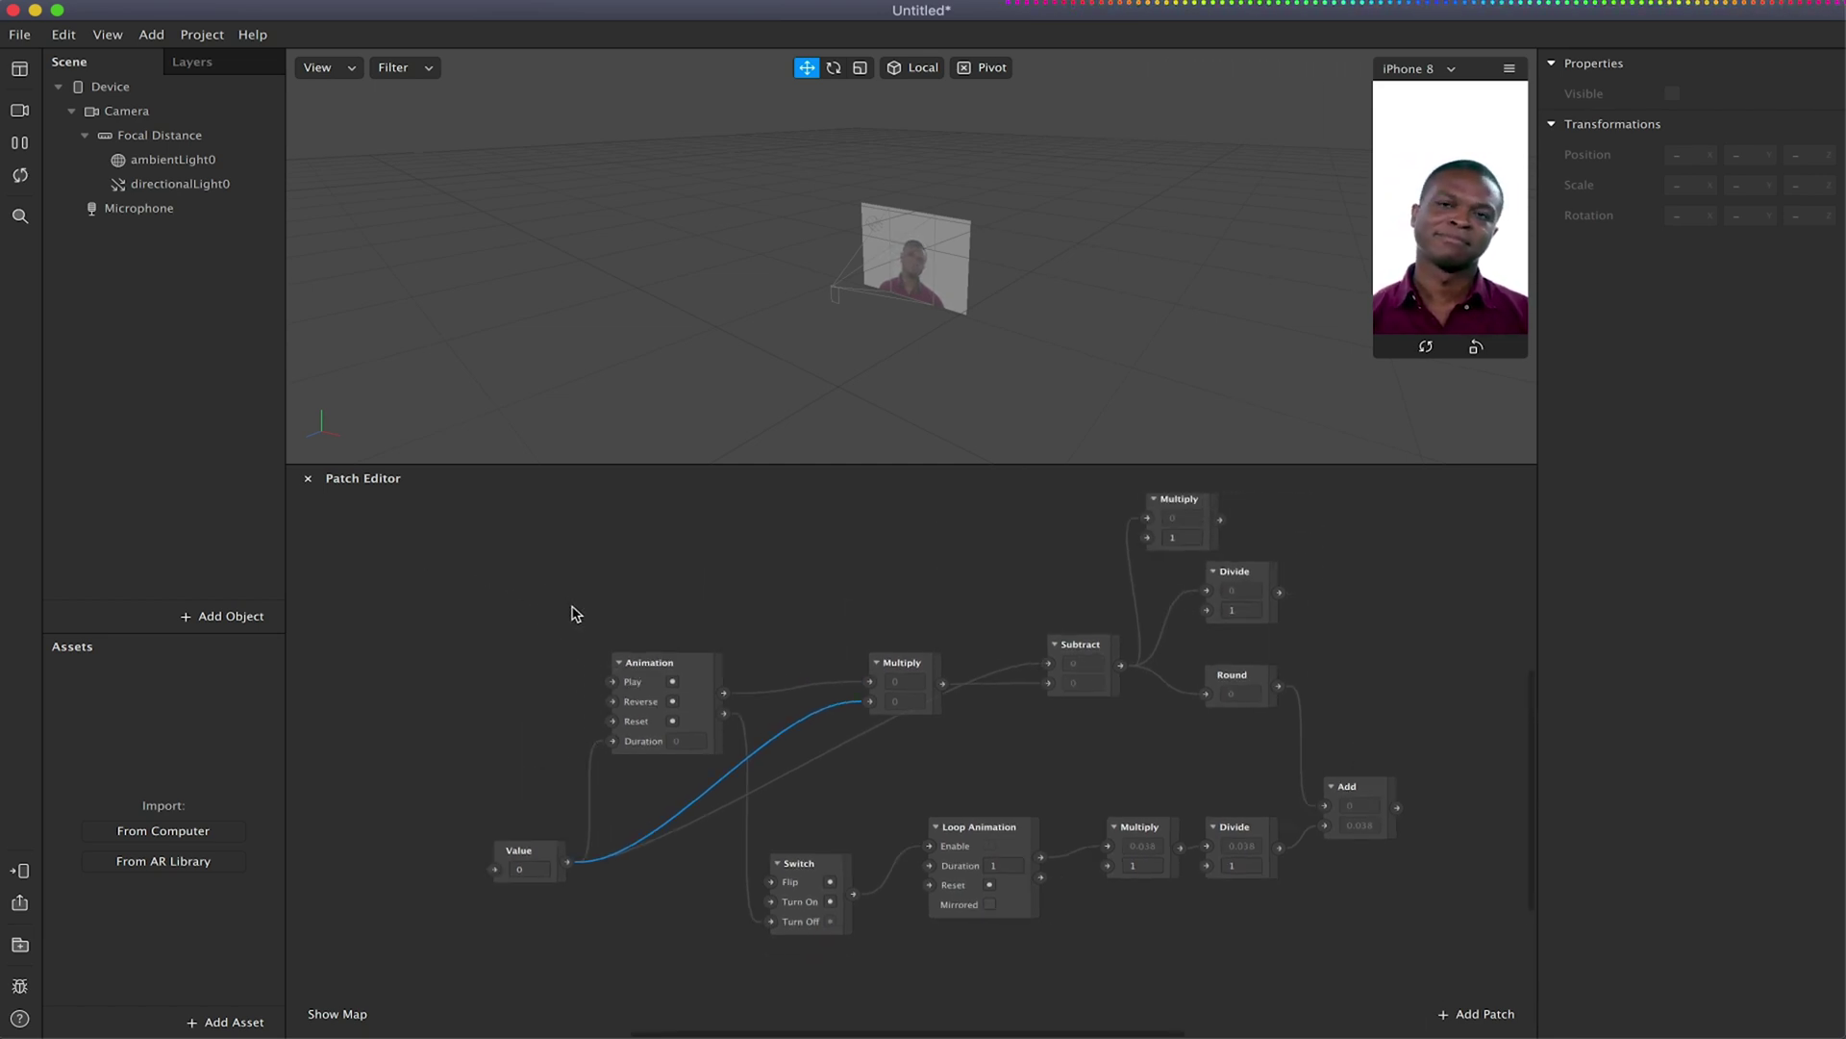
left_click_drag(476, 520, 1426, 859)
right_click(1329, 813)
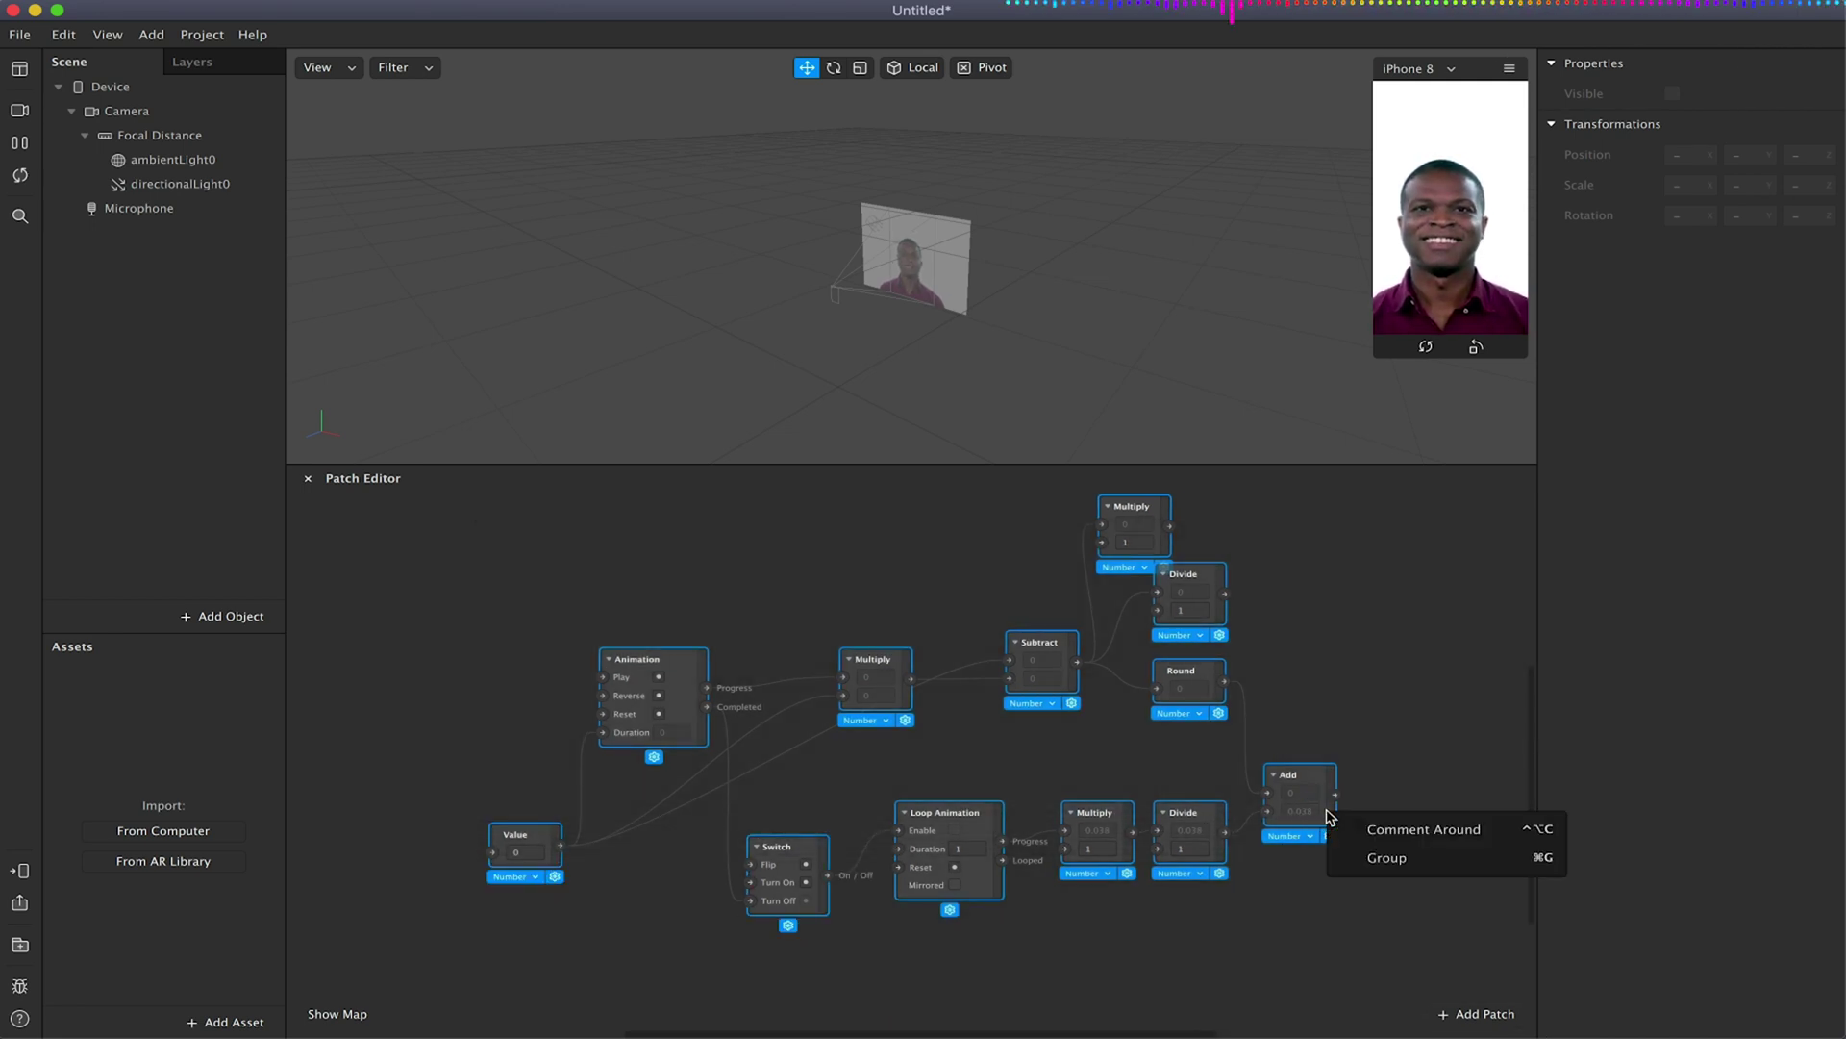
left_click(1370, 856)
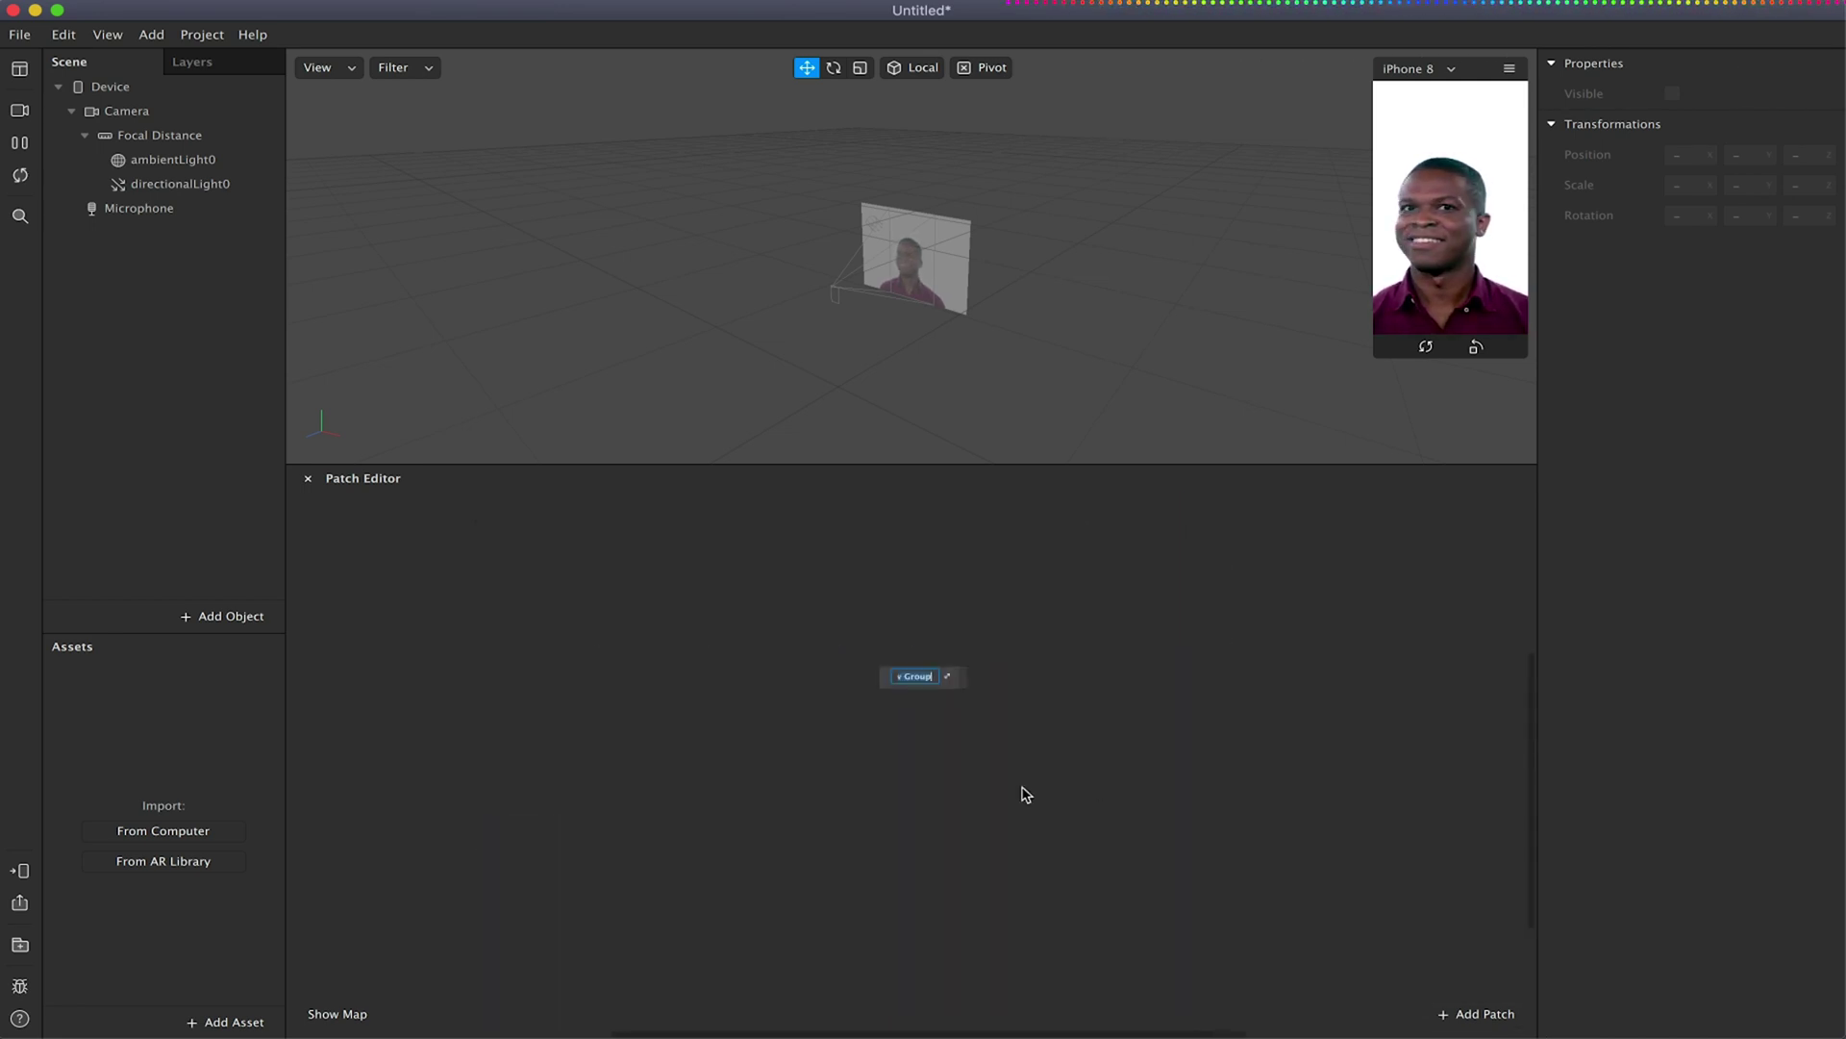
type("c")
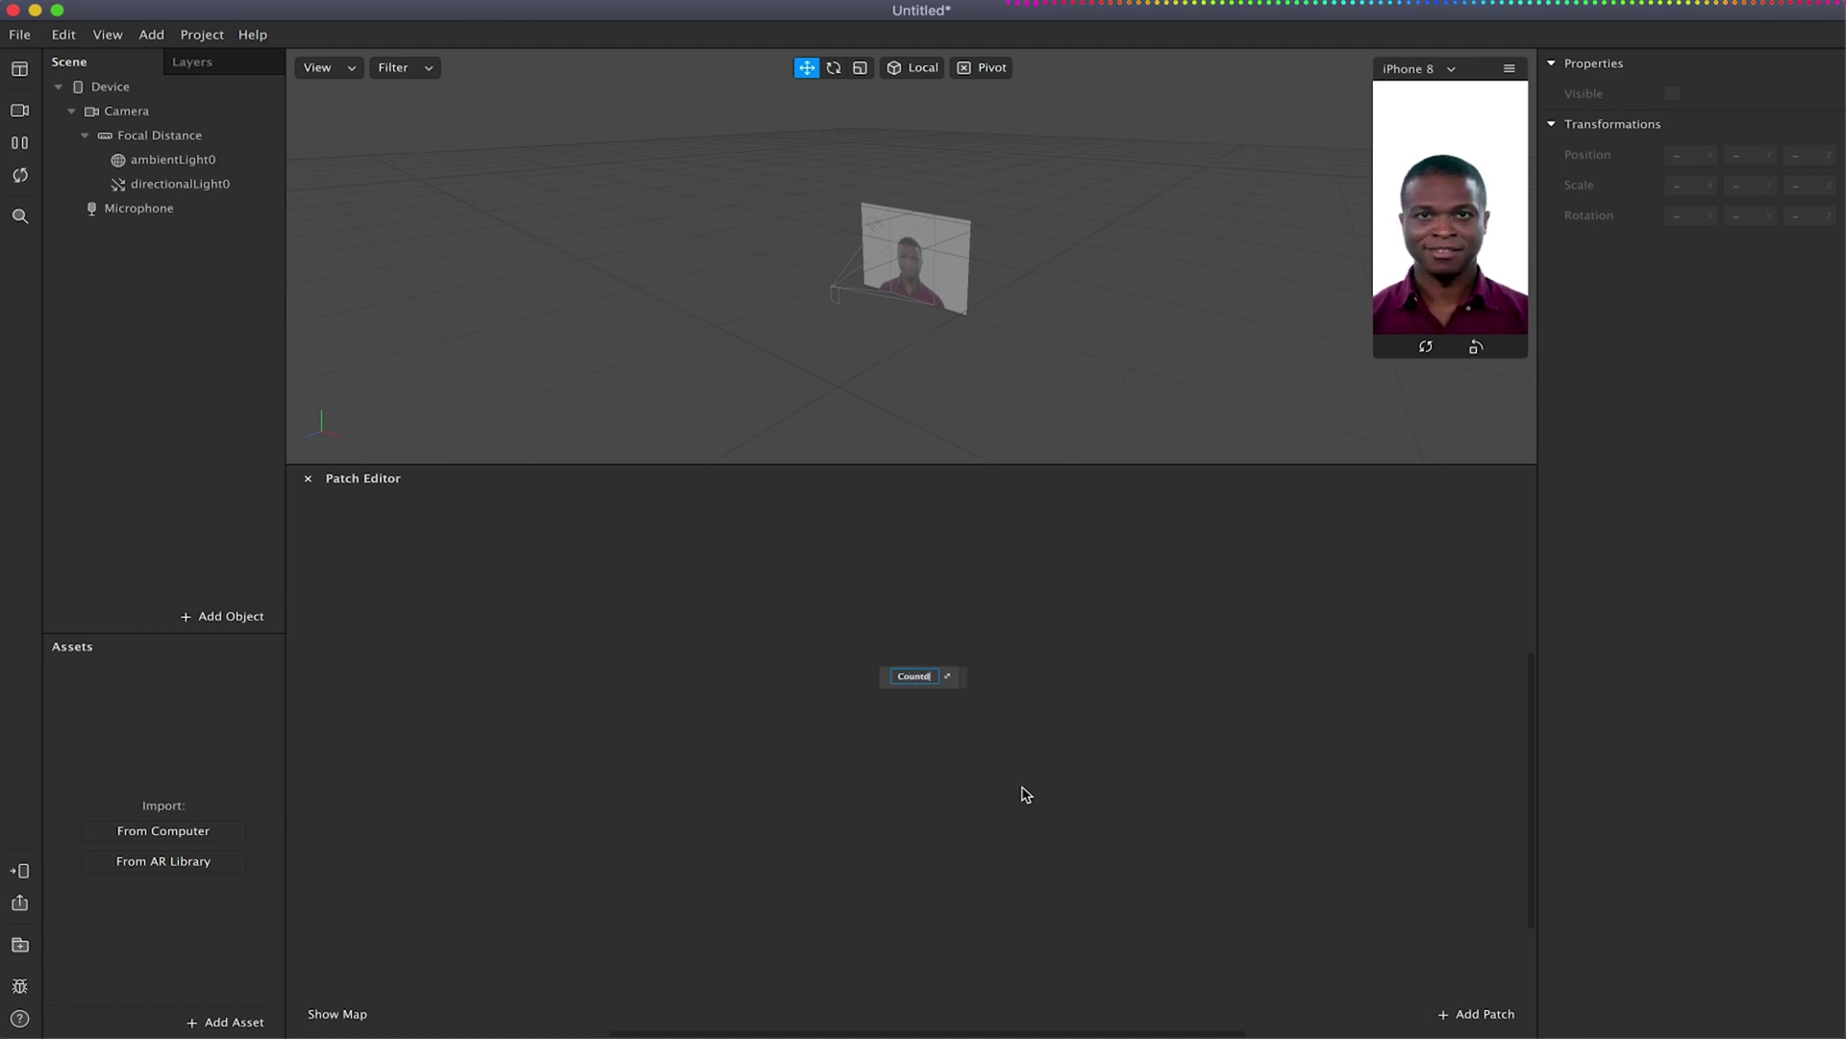
type("ountdown")
key("Return")
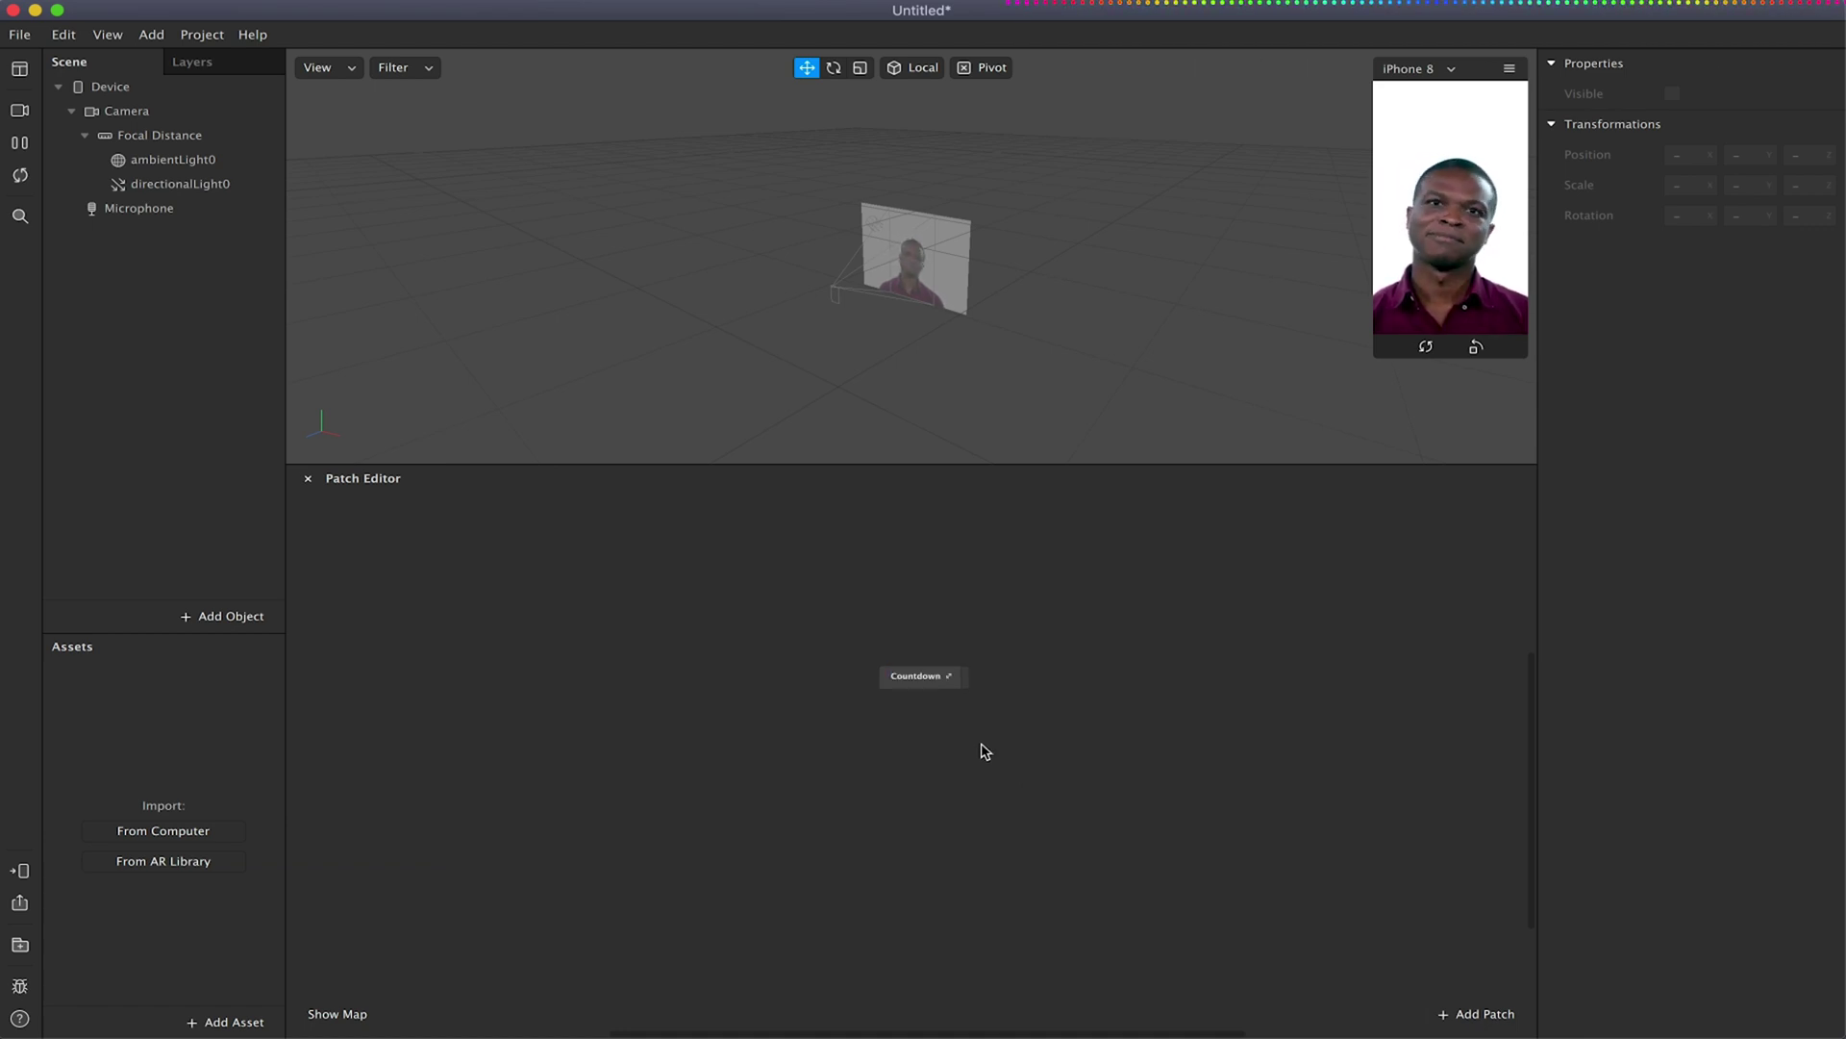
left_click(929, 684)
right_click(929, 685)
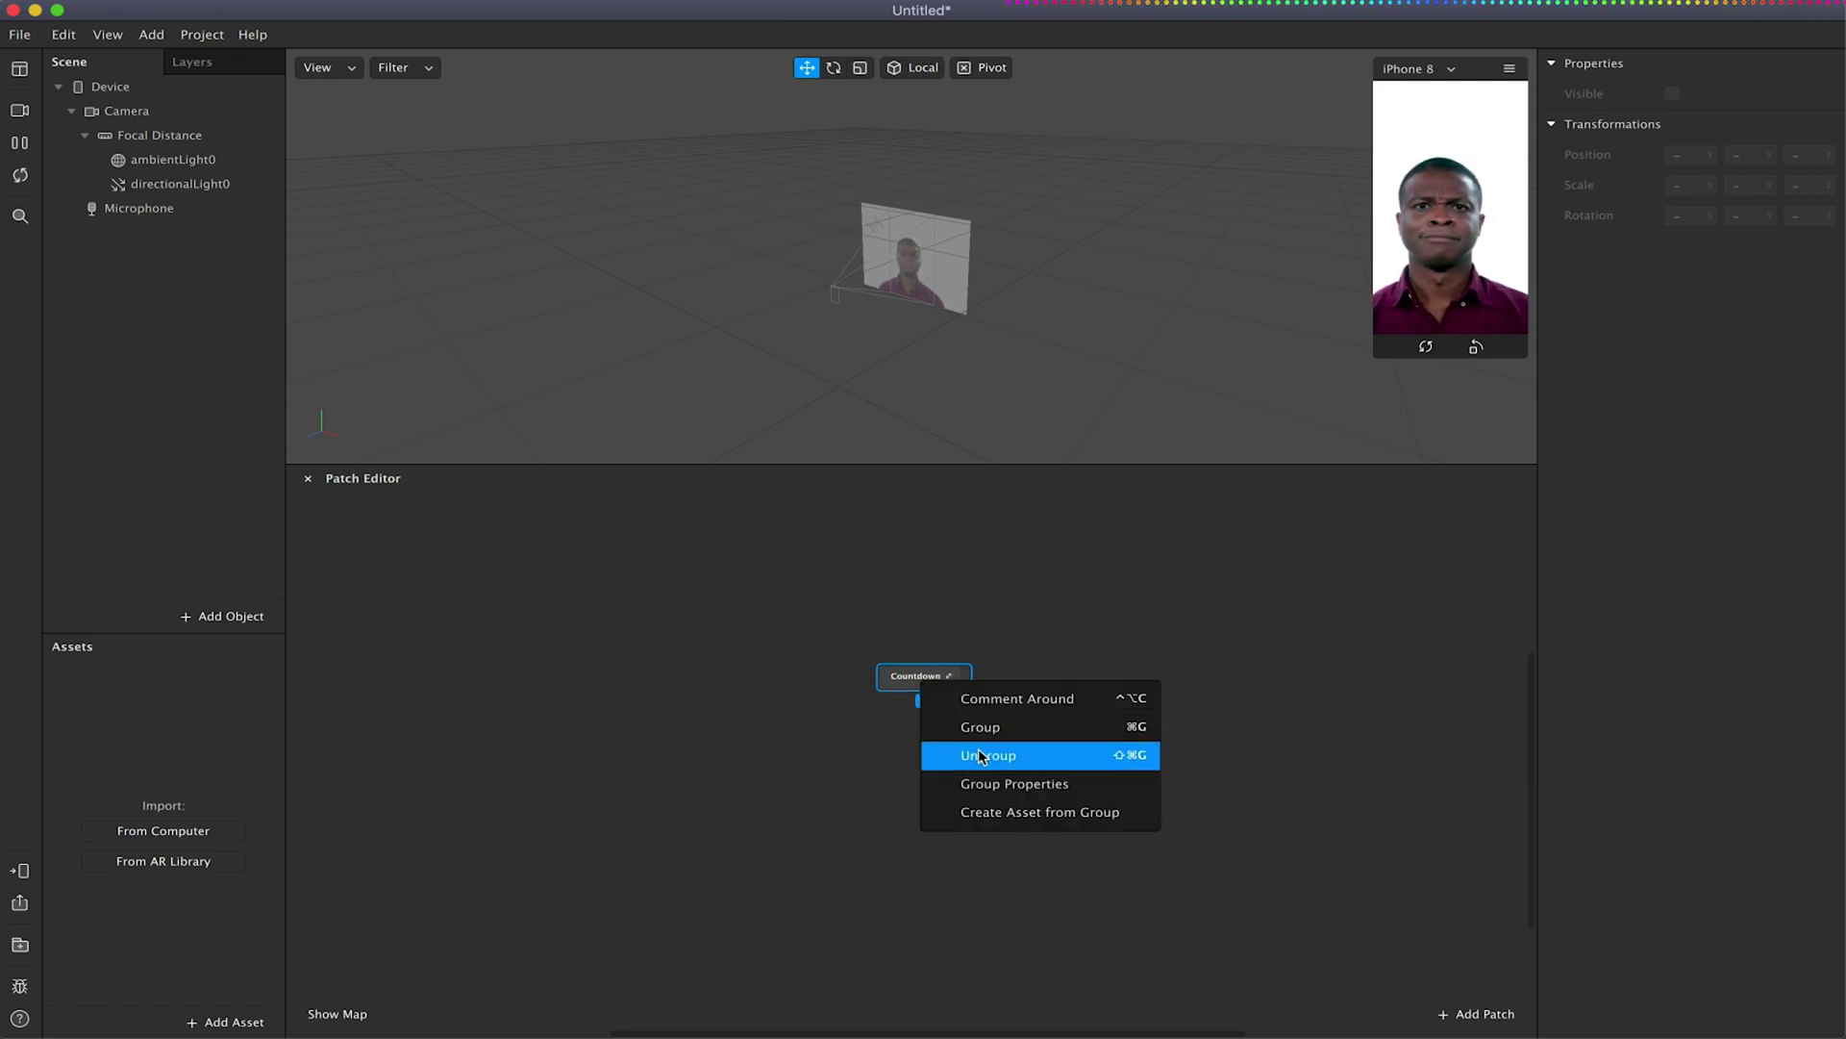
left_click(988, 783)
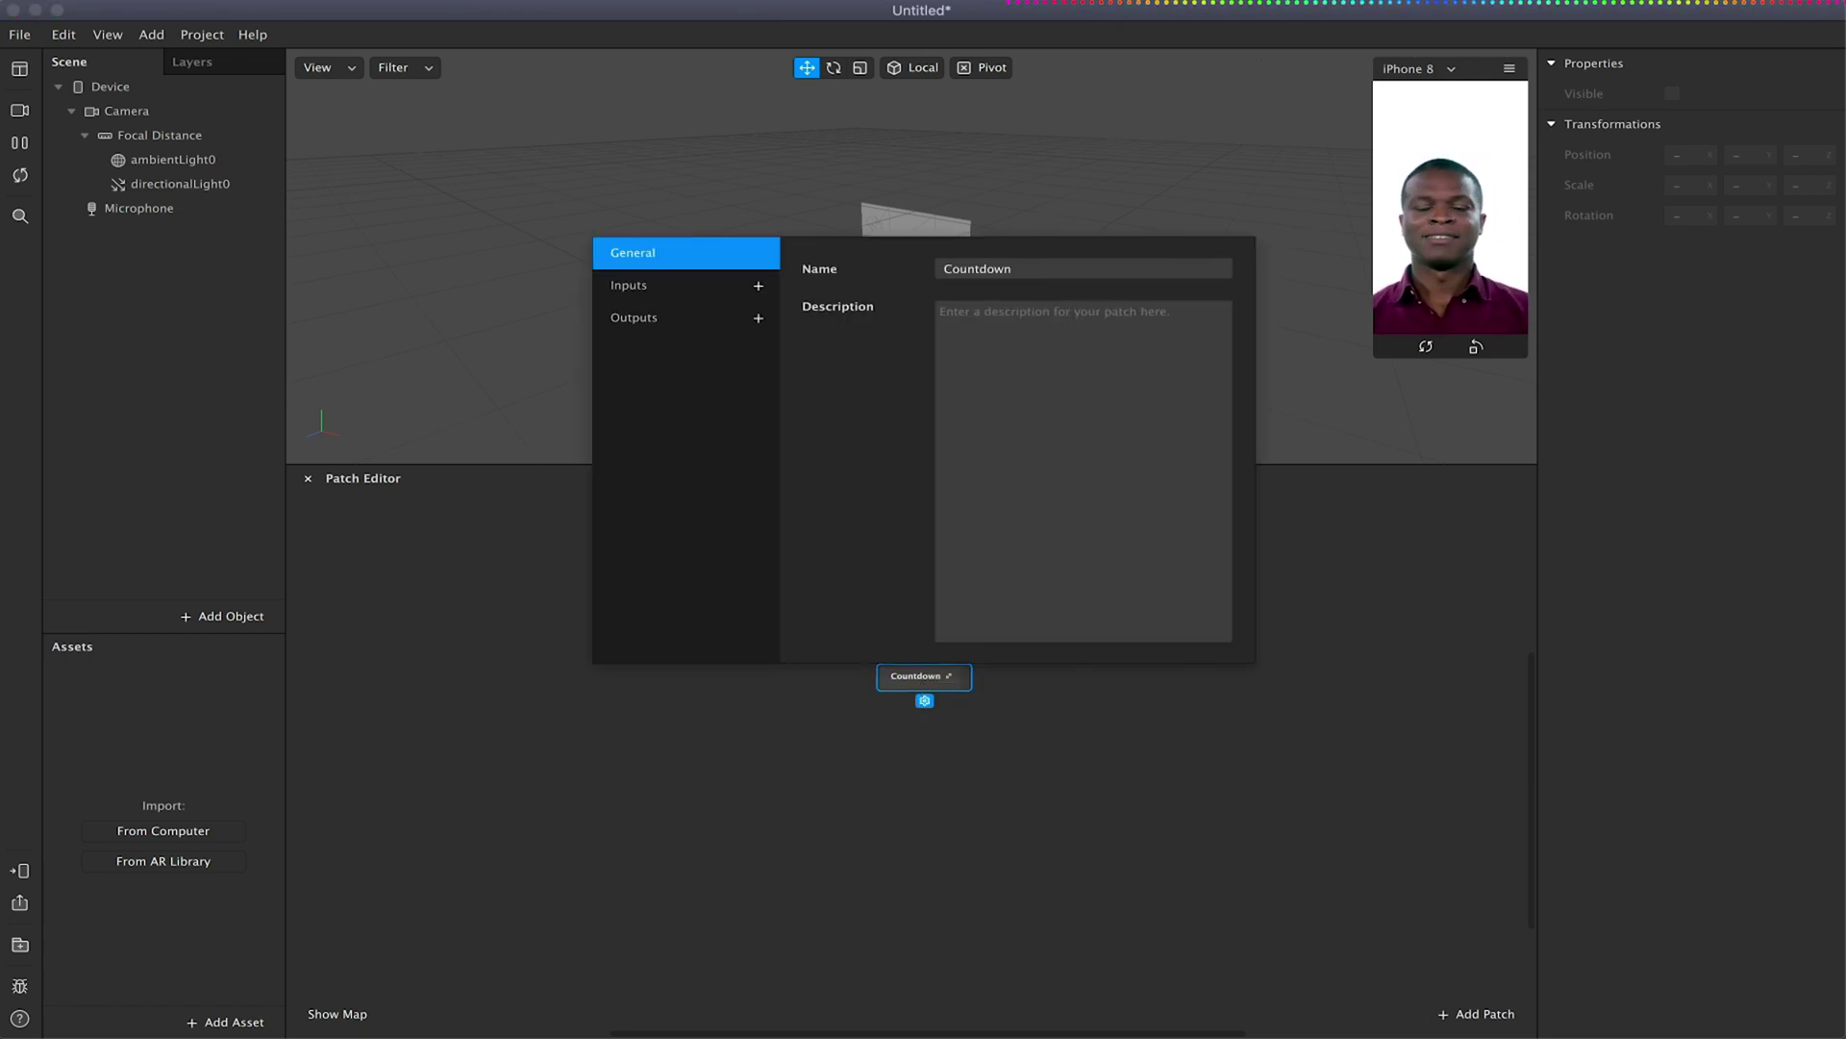
key("Escape")
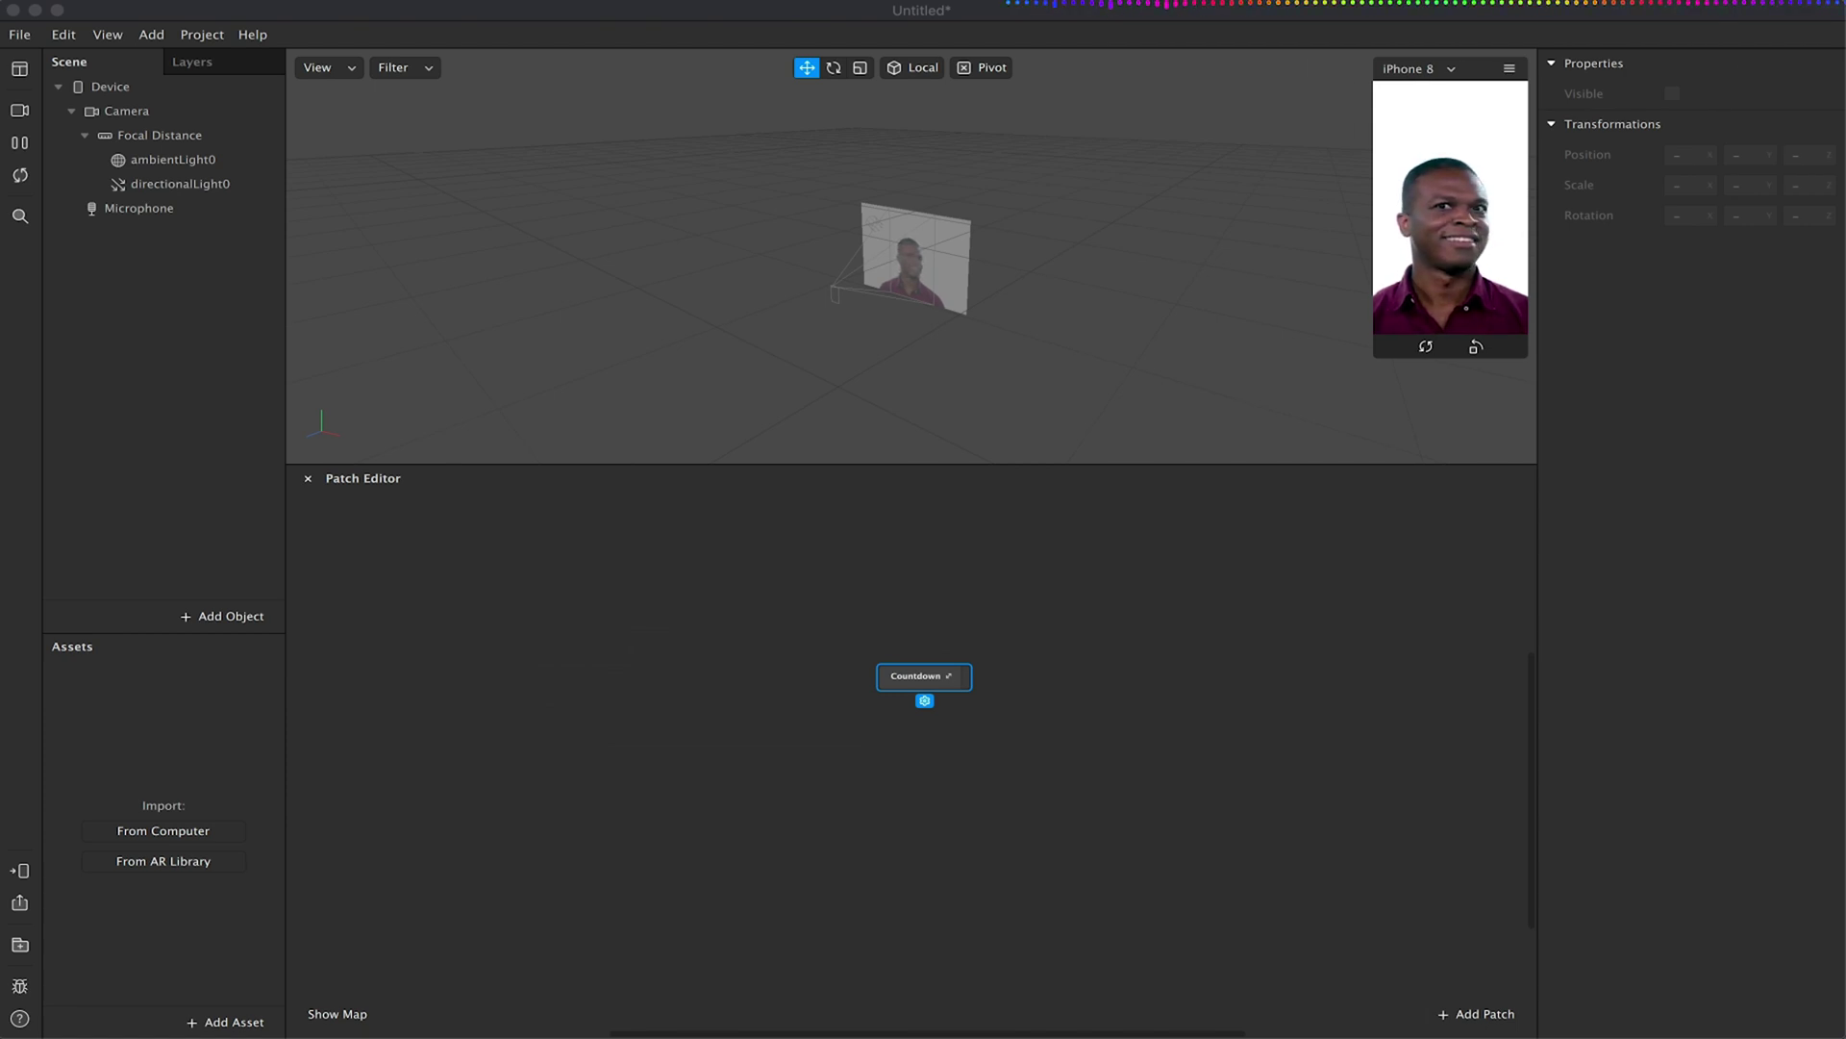
Open the Countdown group's properties and add three inputs.
right_click(890, 685)
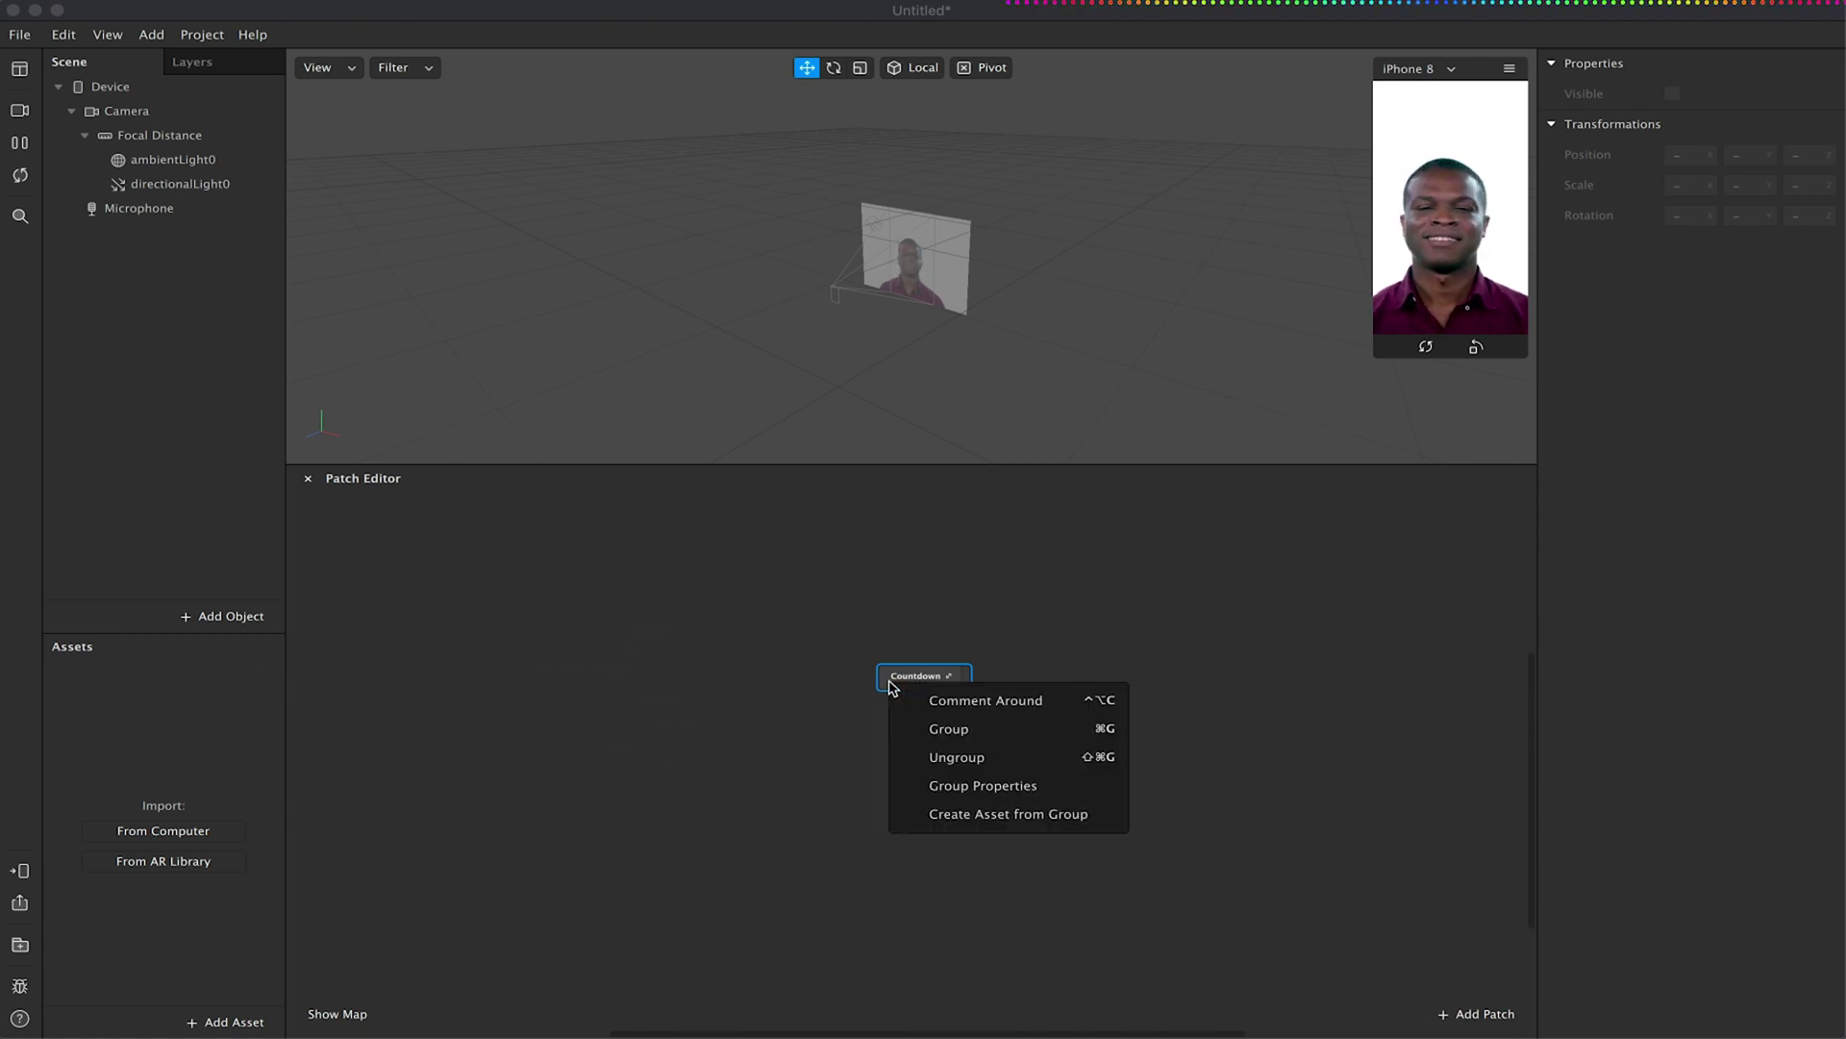
left_click(1005, 784)
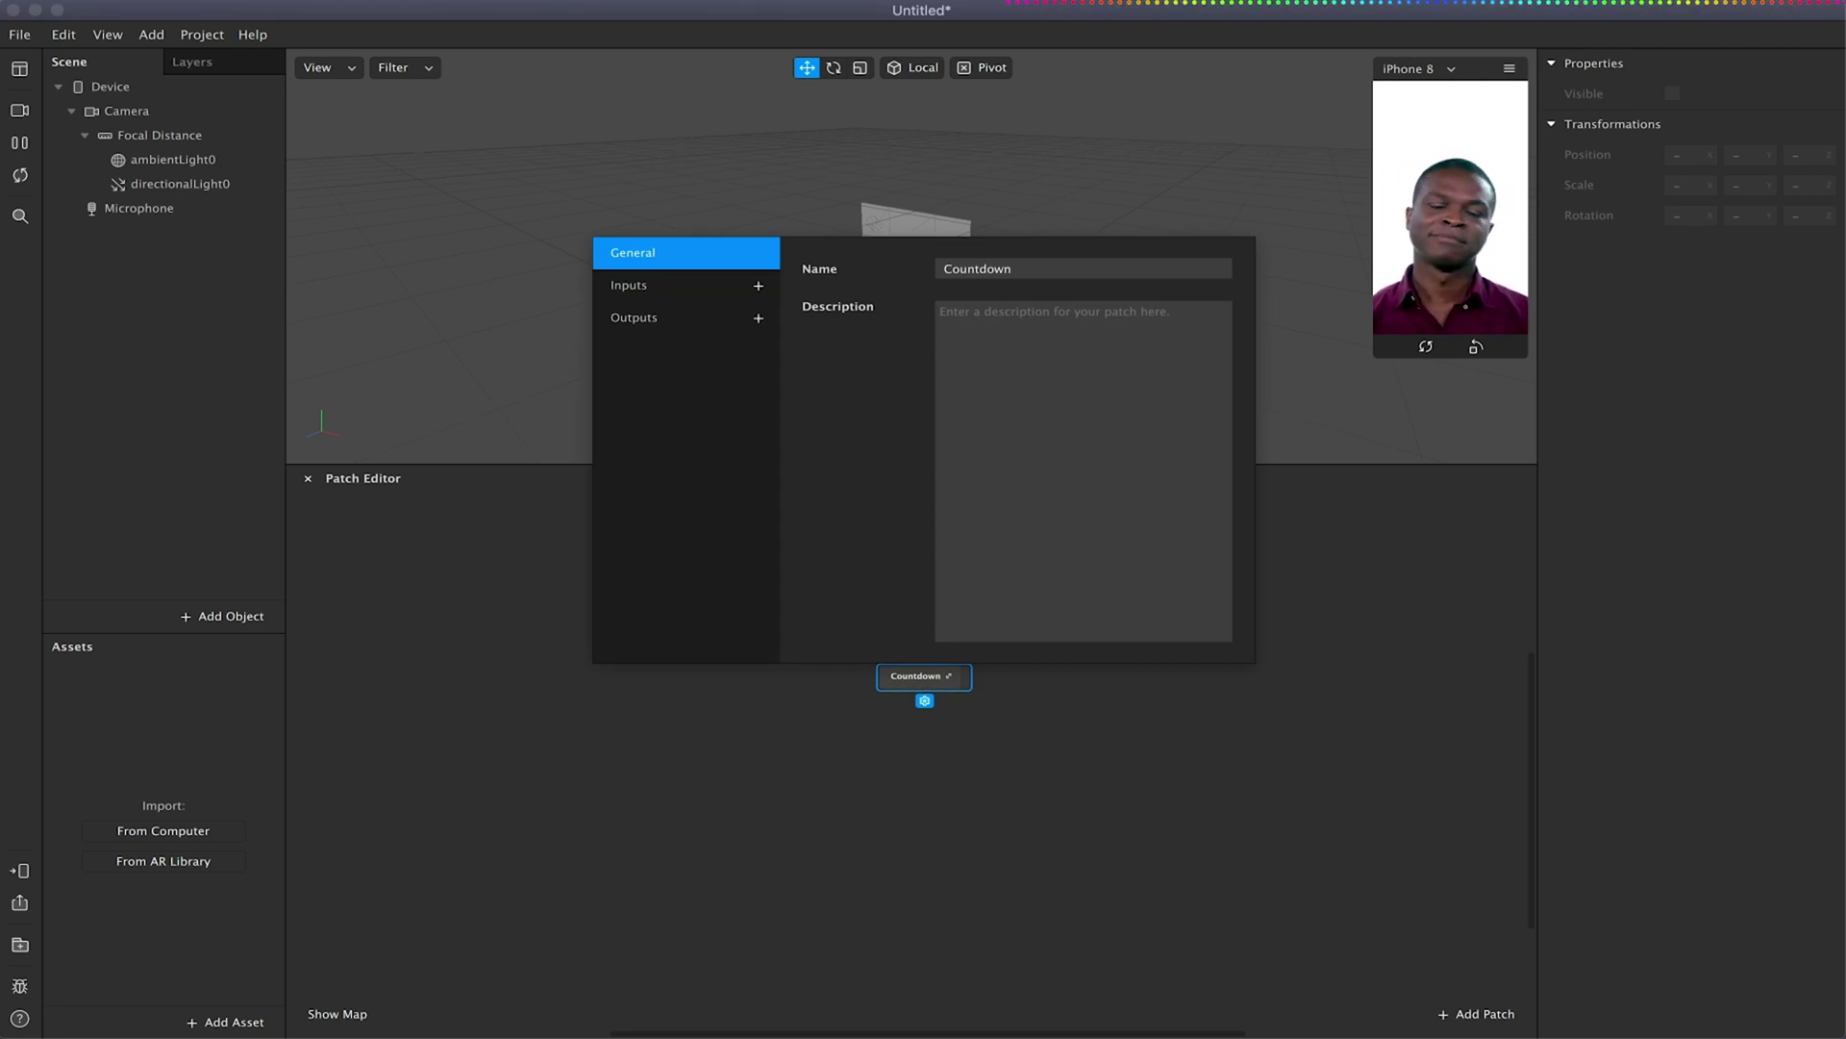
left_click(759, 287)
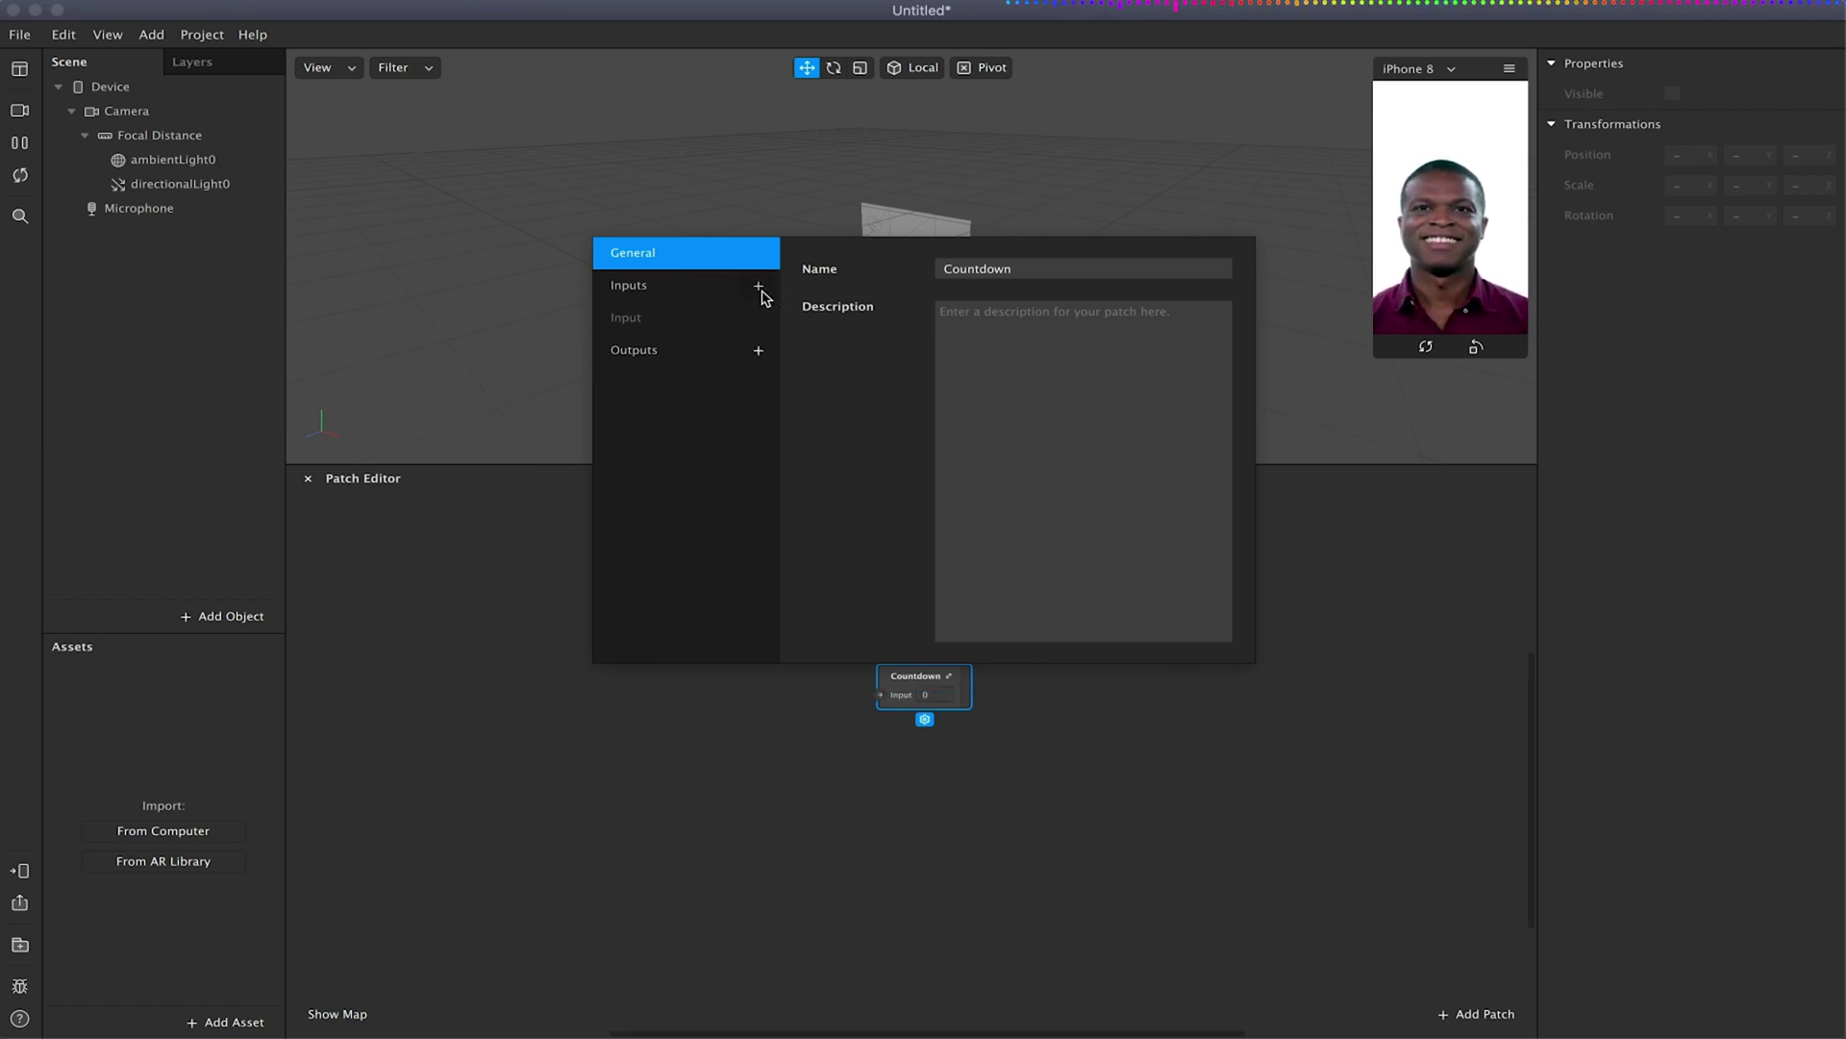
left_click(759, 286)
left_click(758, 286)
Rename the Countdown group's first input to Start and set its type to Pulse.
left_click(660, 328)
left_click_drag(1010, 266, 862, 263)
type("Start")
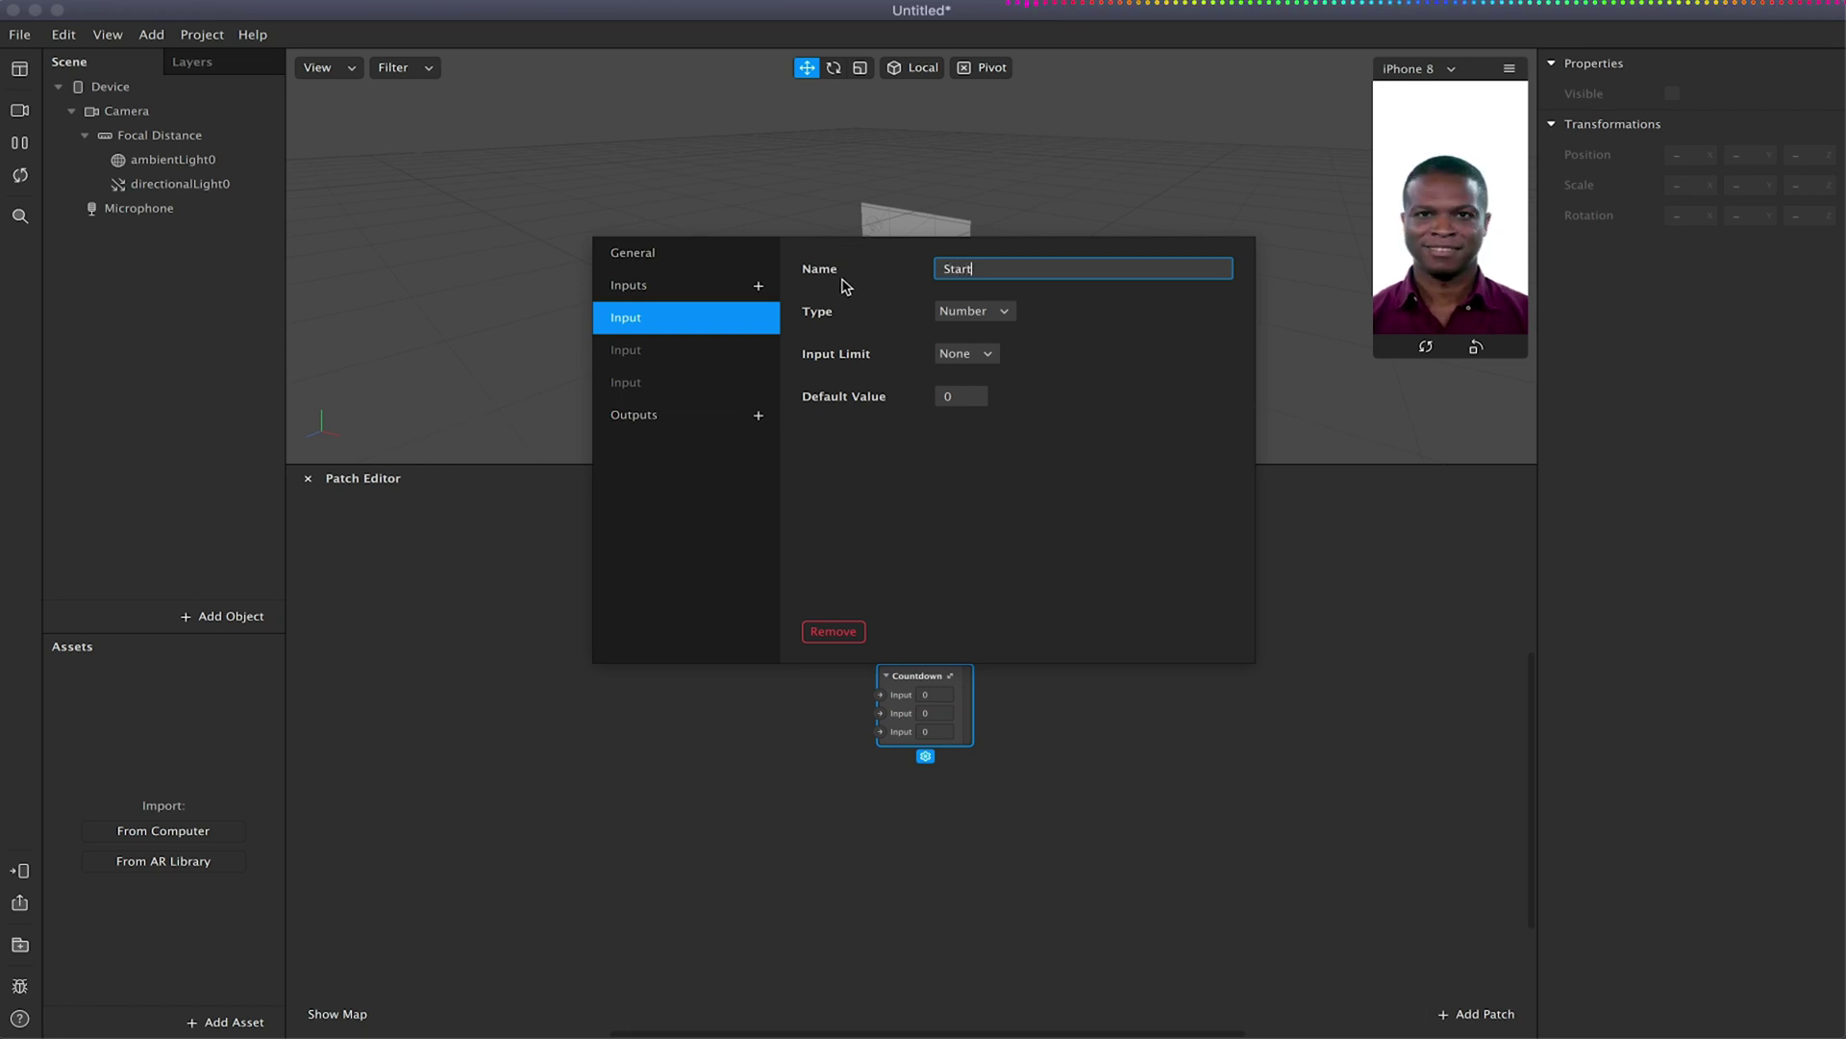
left_click(958, 318)
left_click(990, 337)
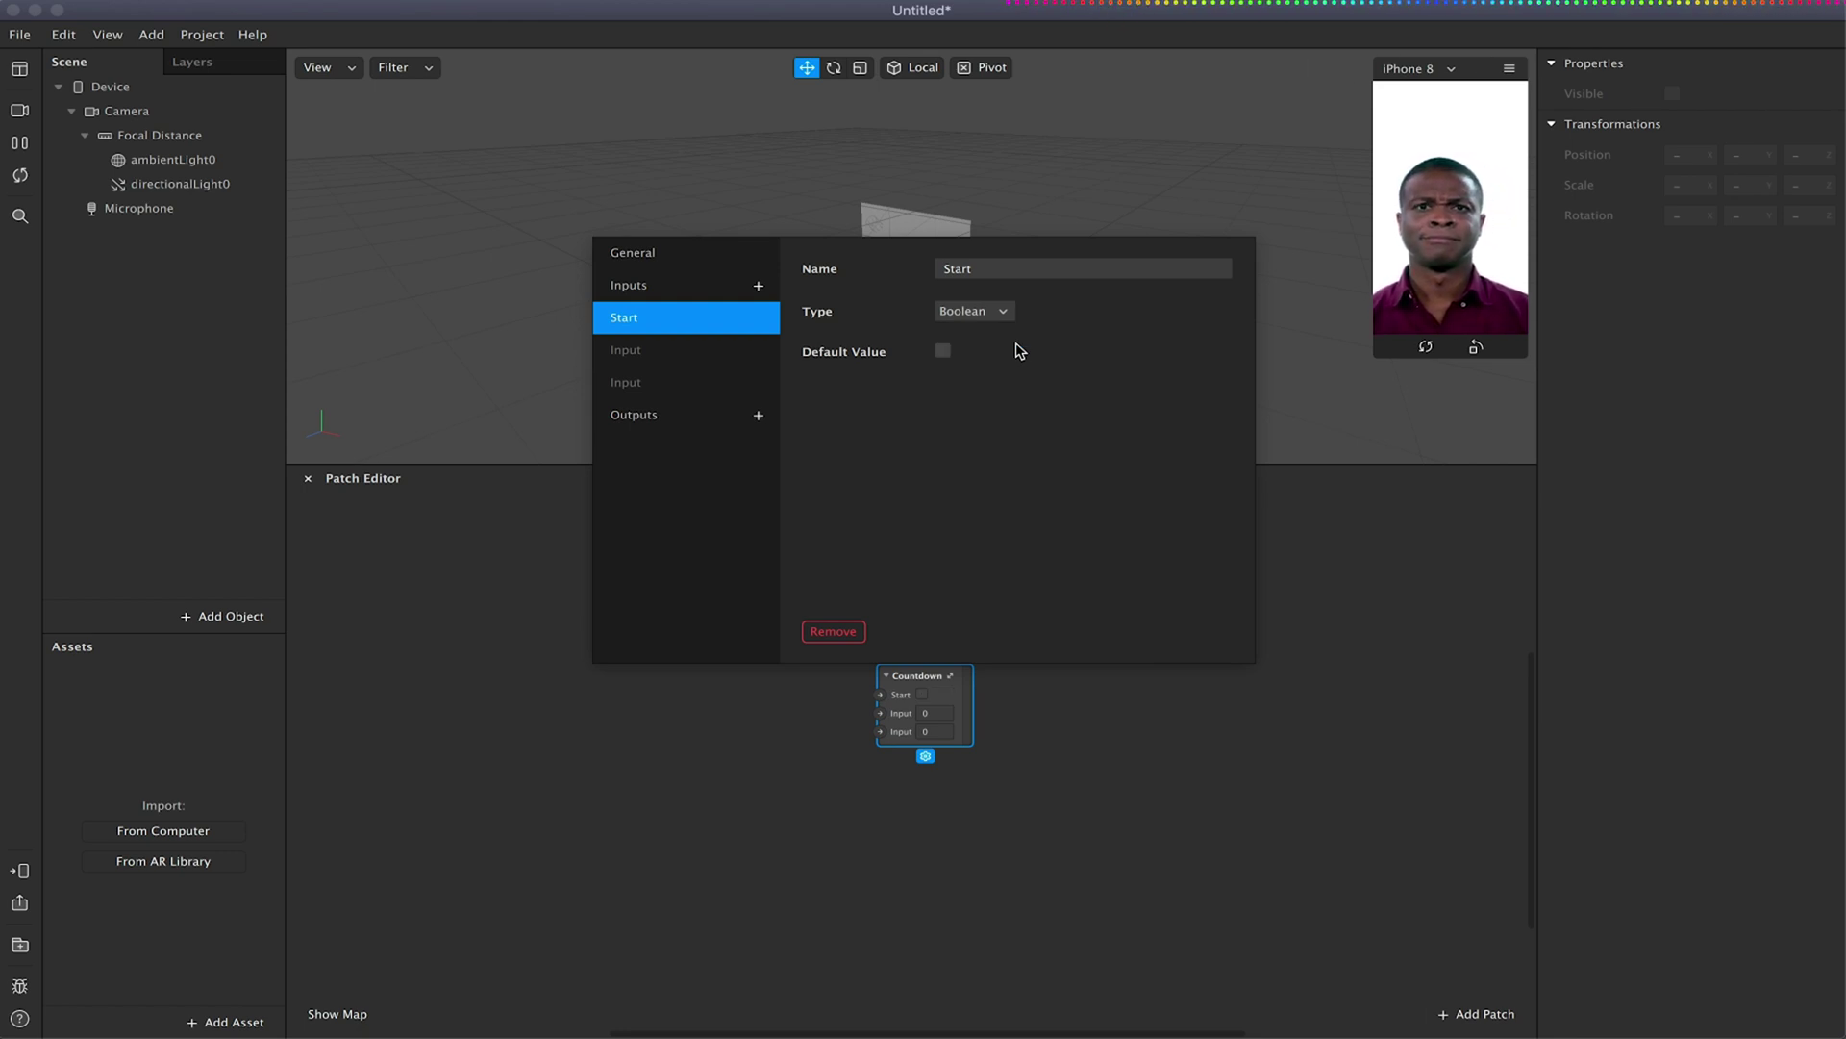
left_click(985, 315)
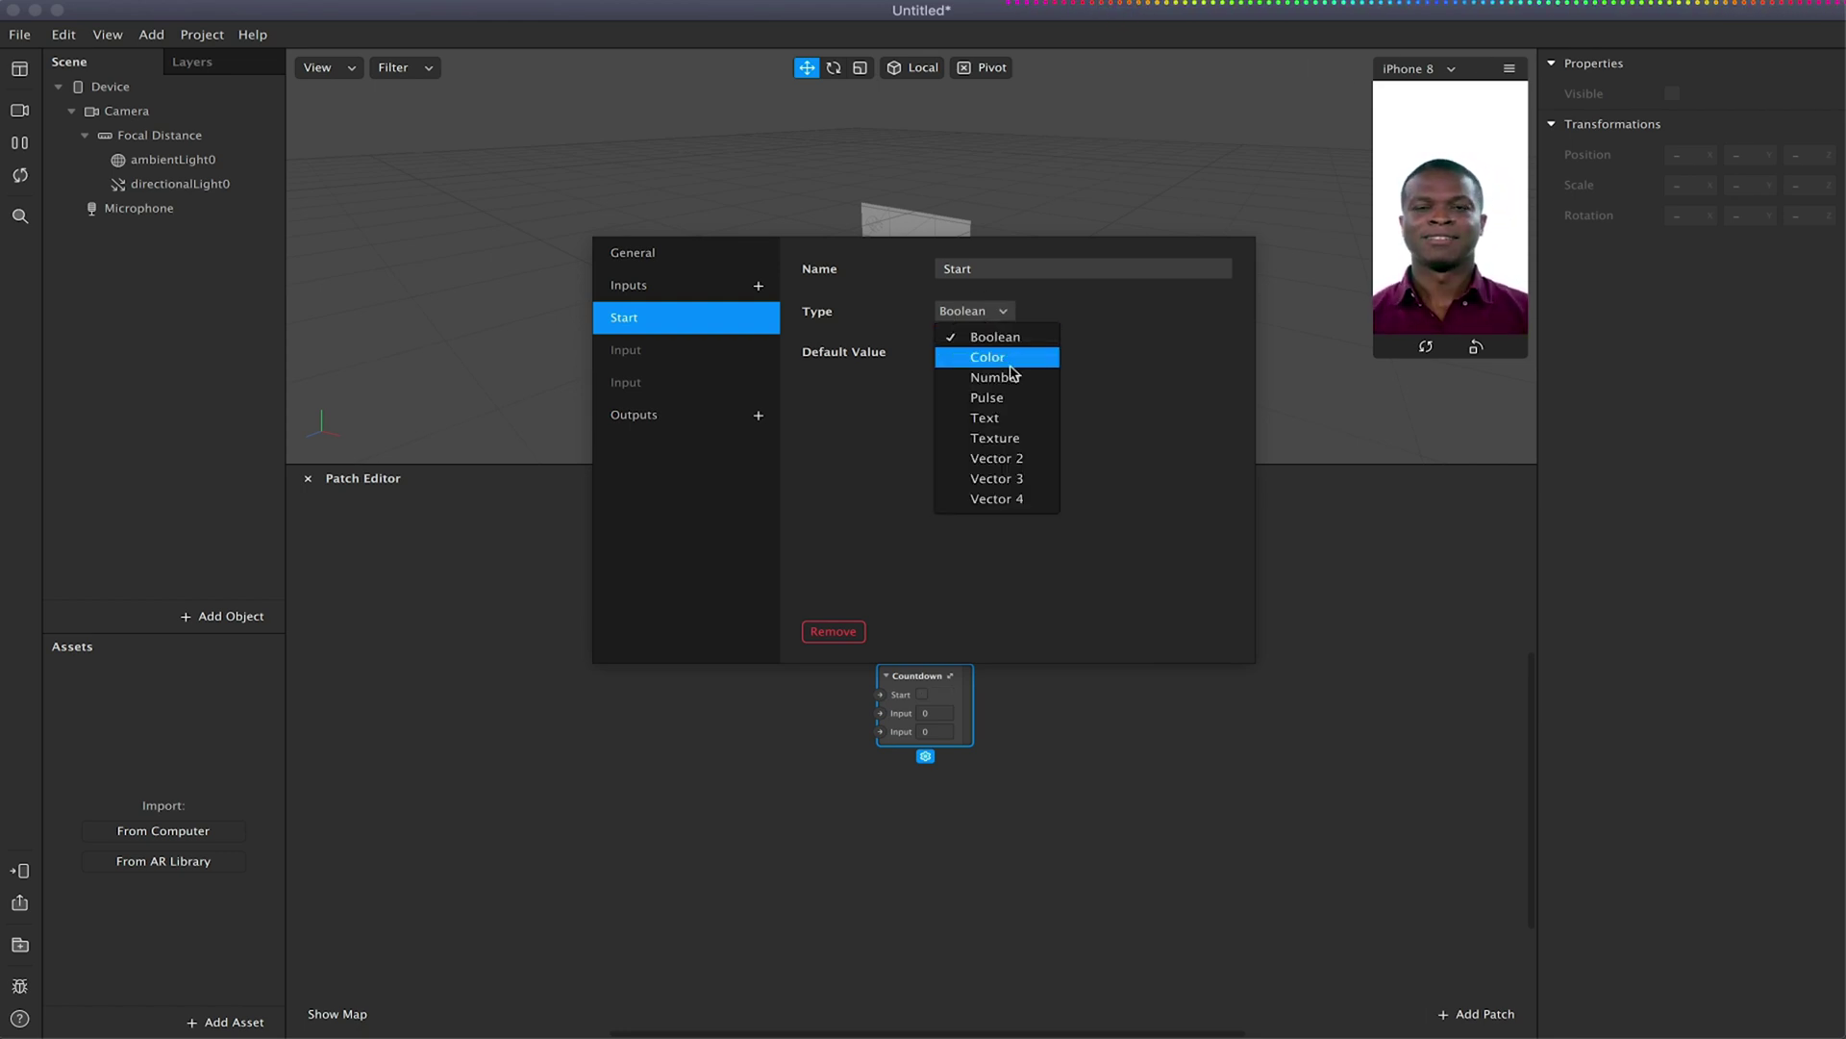
left_click(1012, 397)
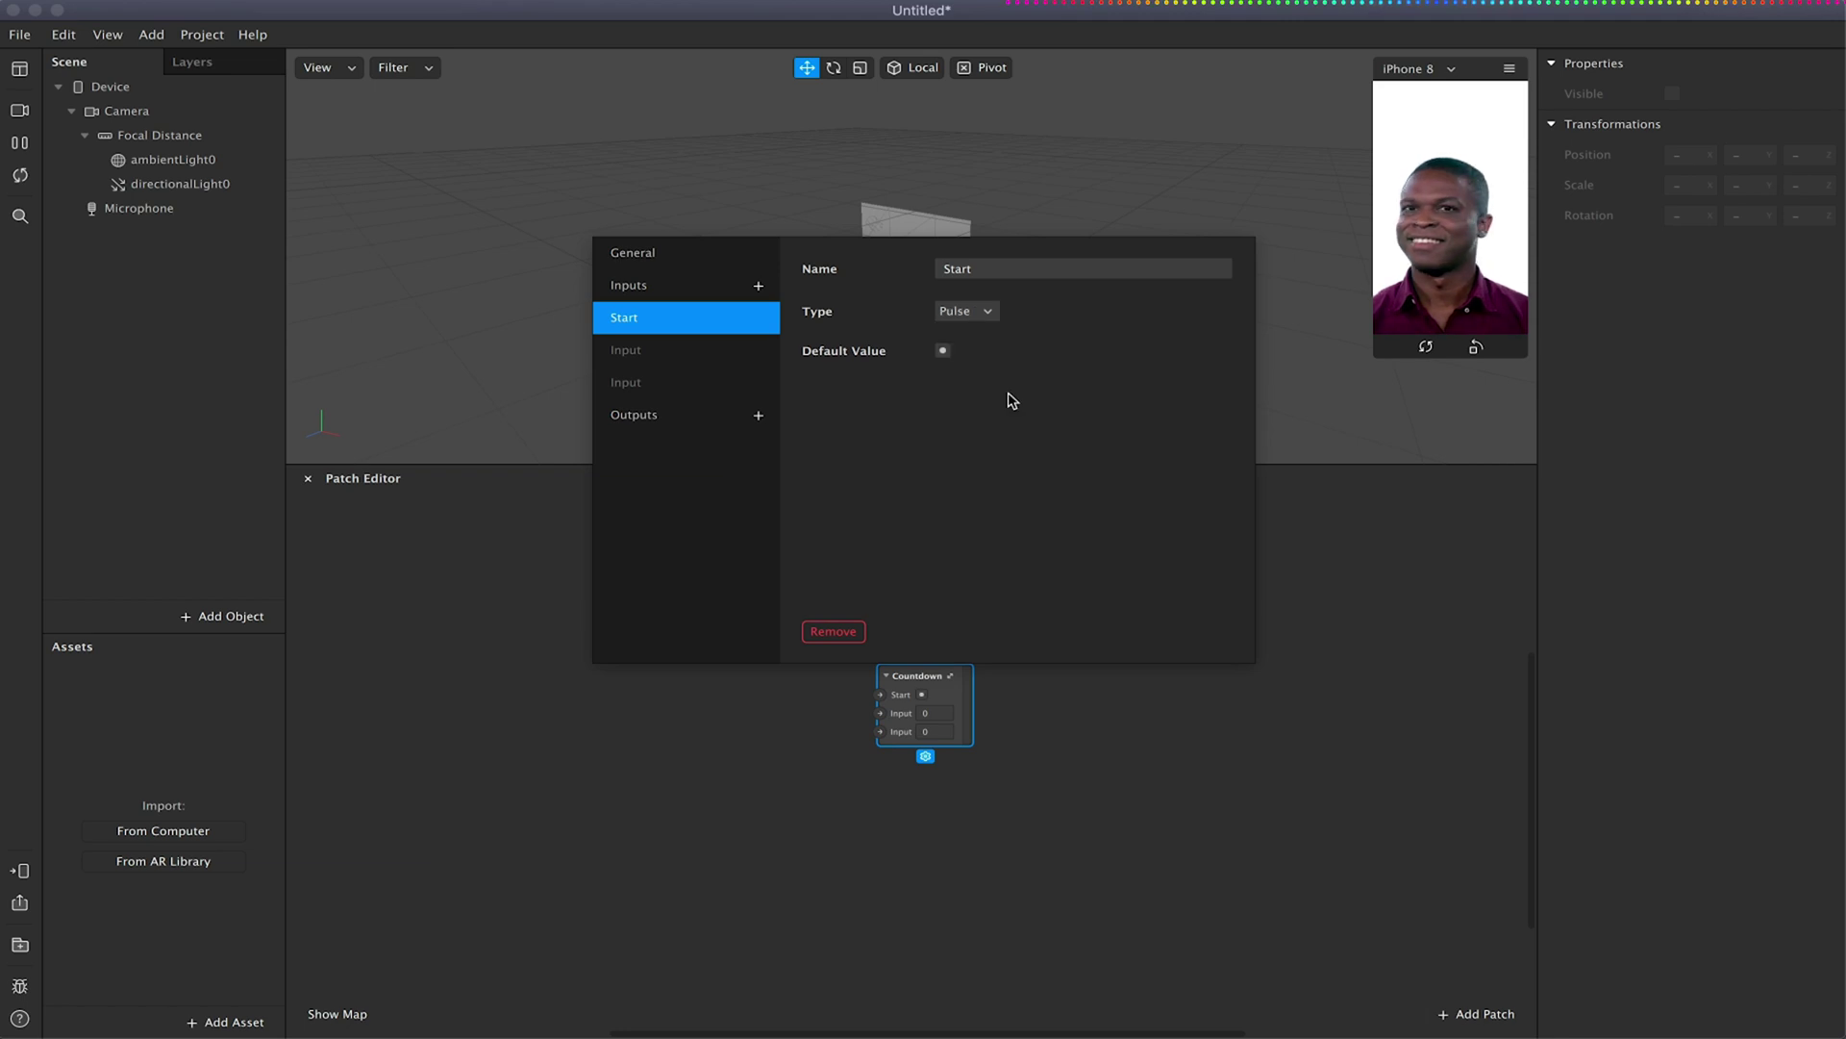
Rename the Countdown group's second input to Rest and set its type to Pulse.
left_click(766, 351)
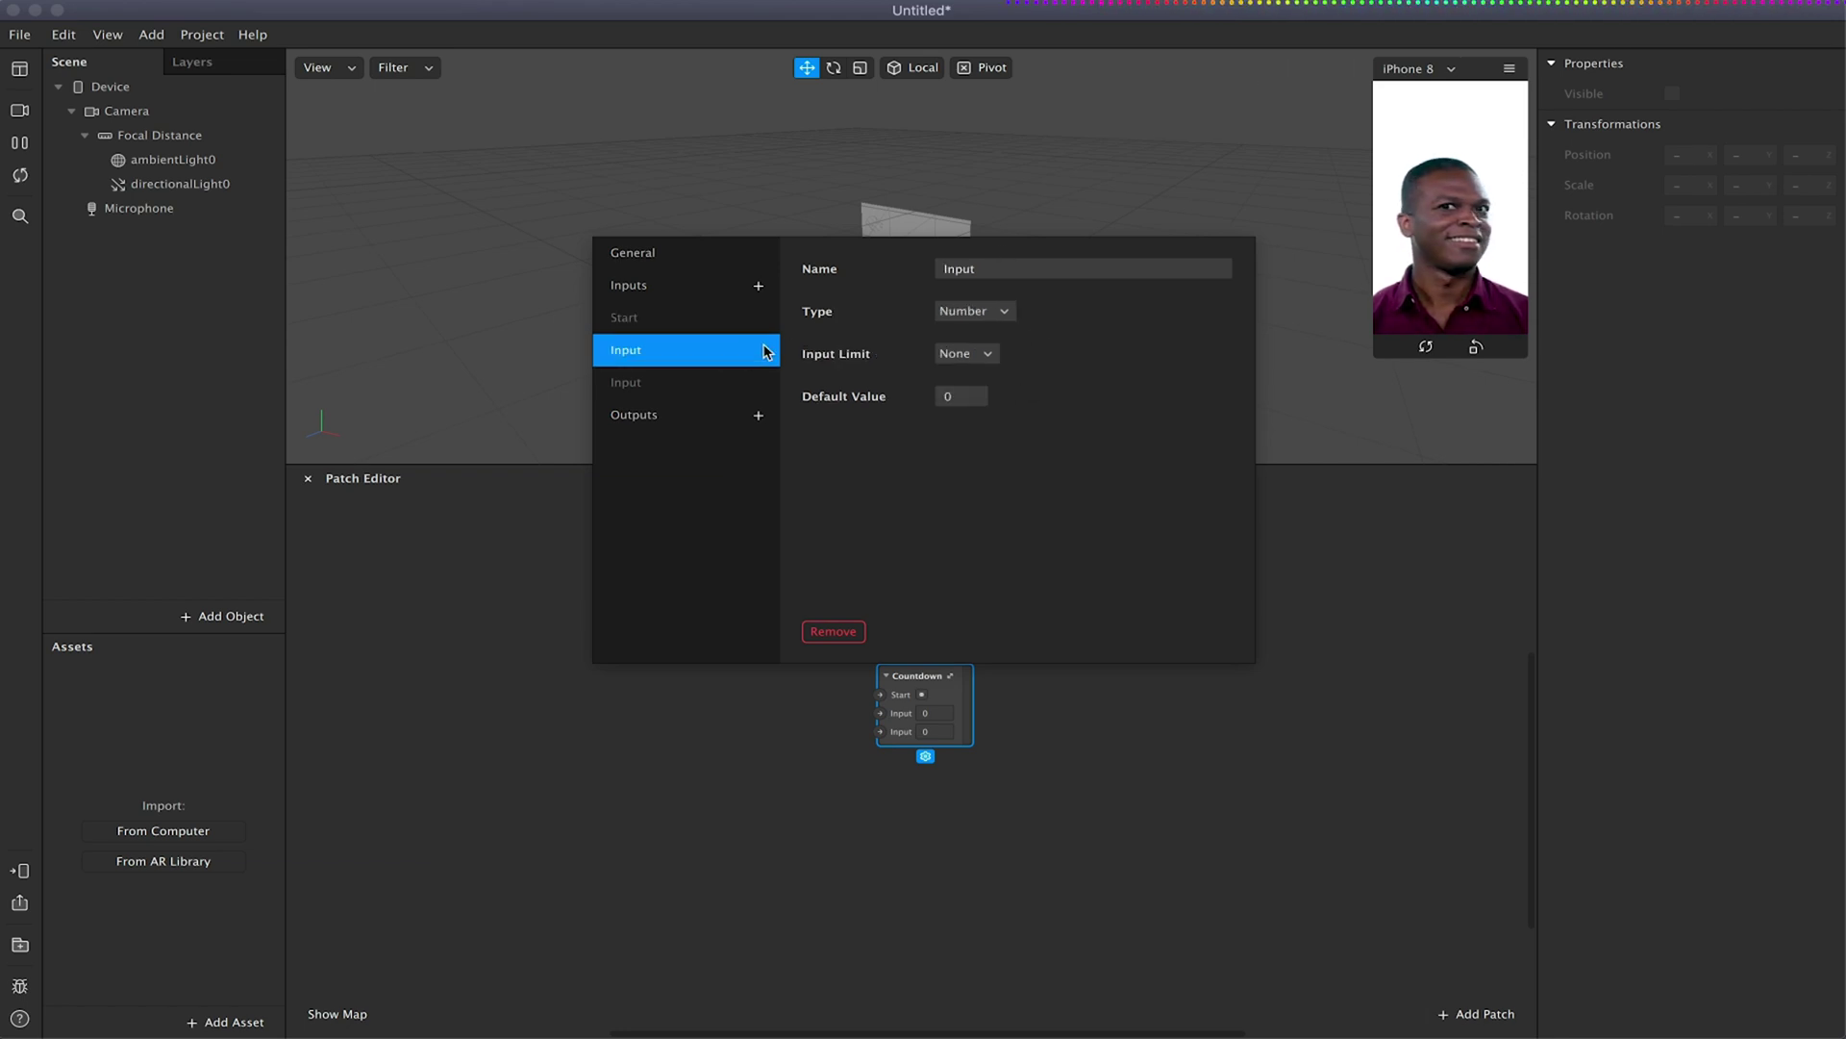
left_click(1048, 267)
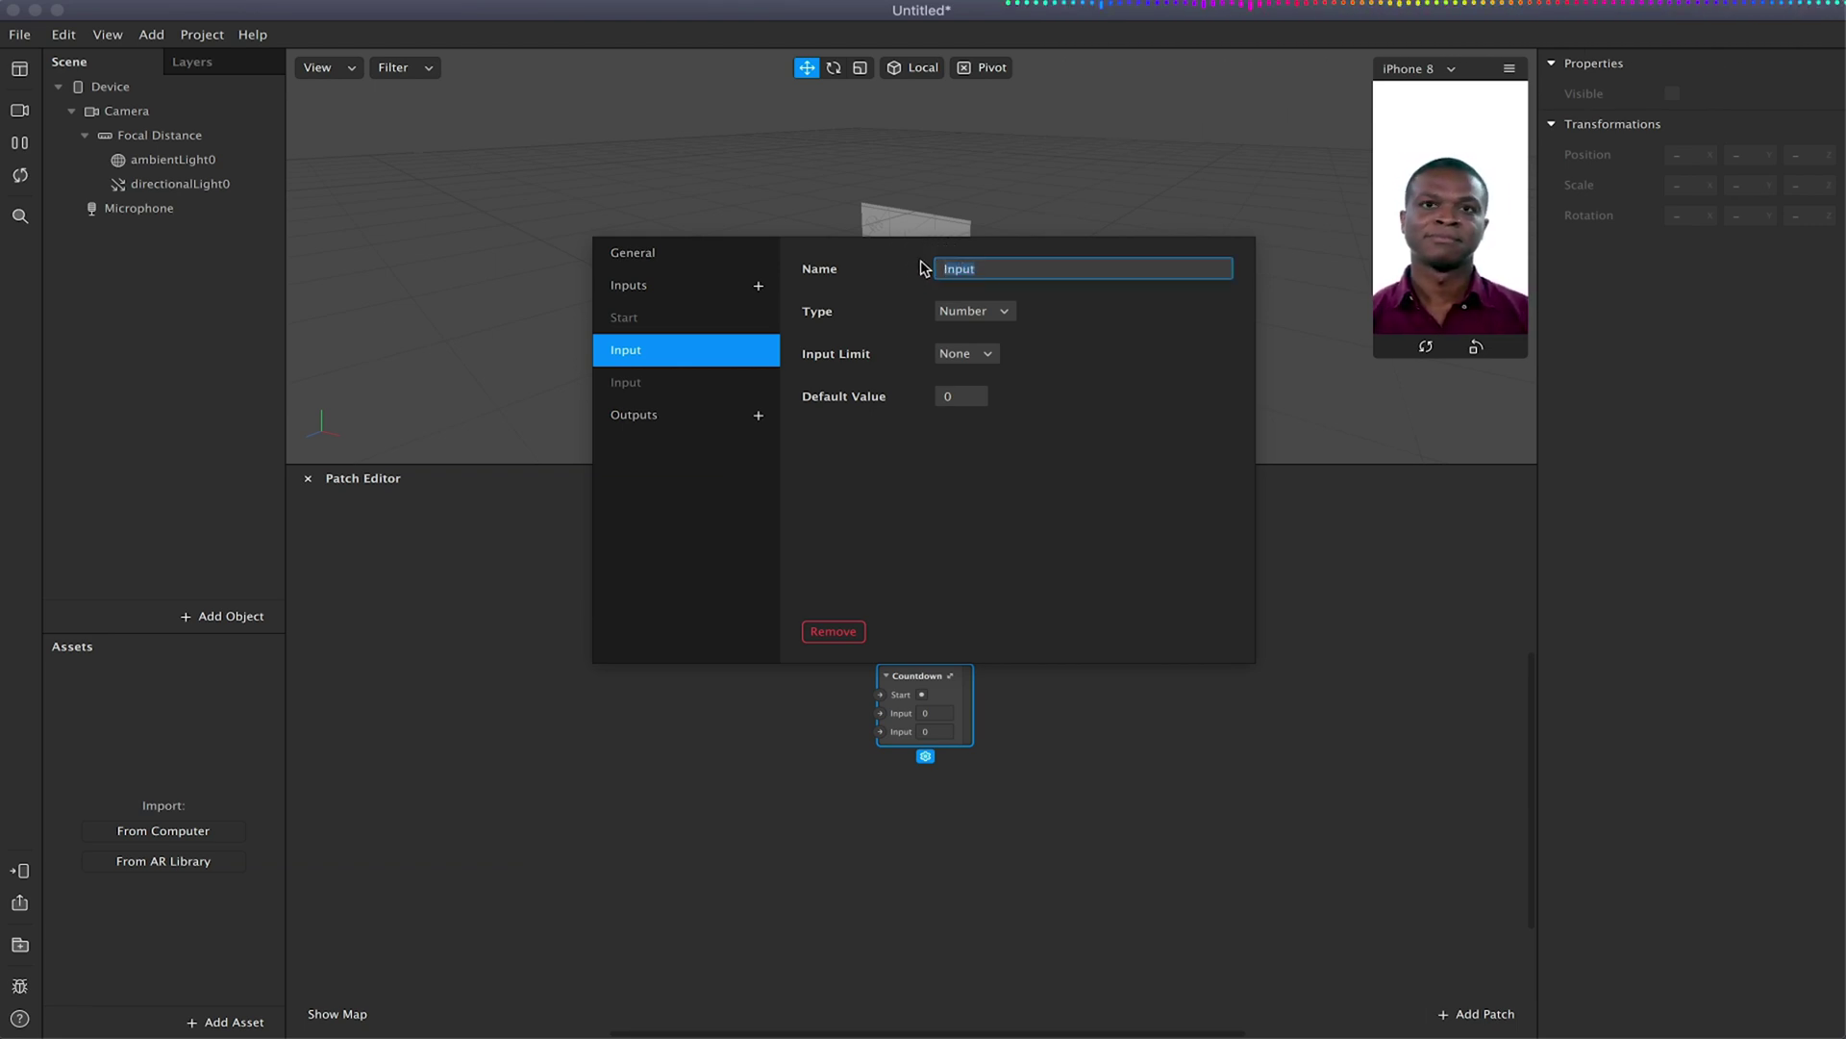
type("Rest")
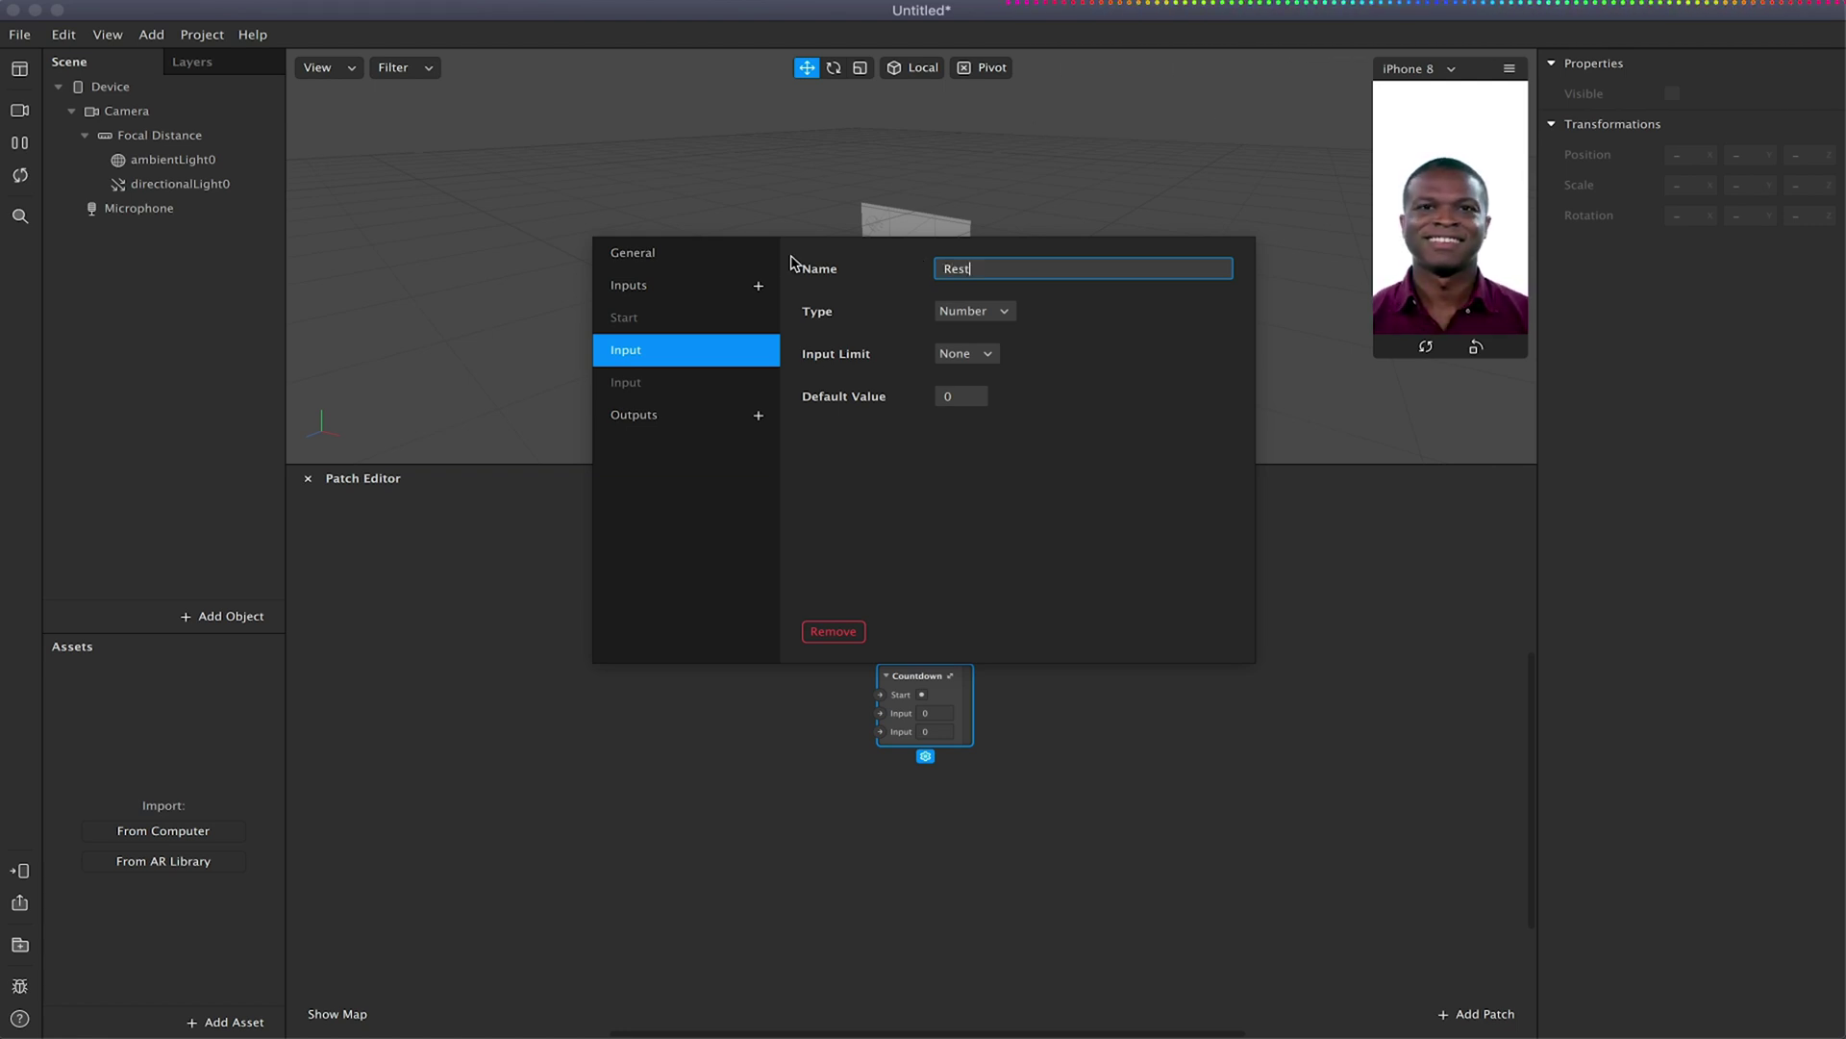
left_click(947, 312)
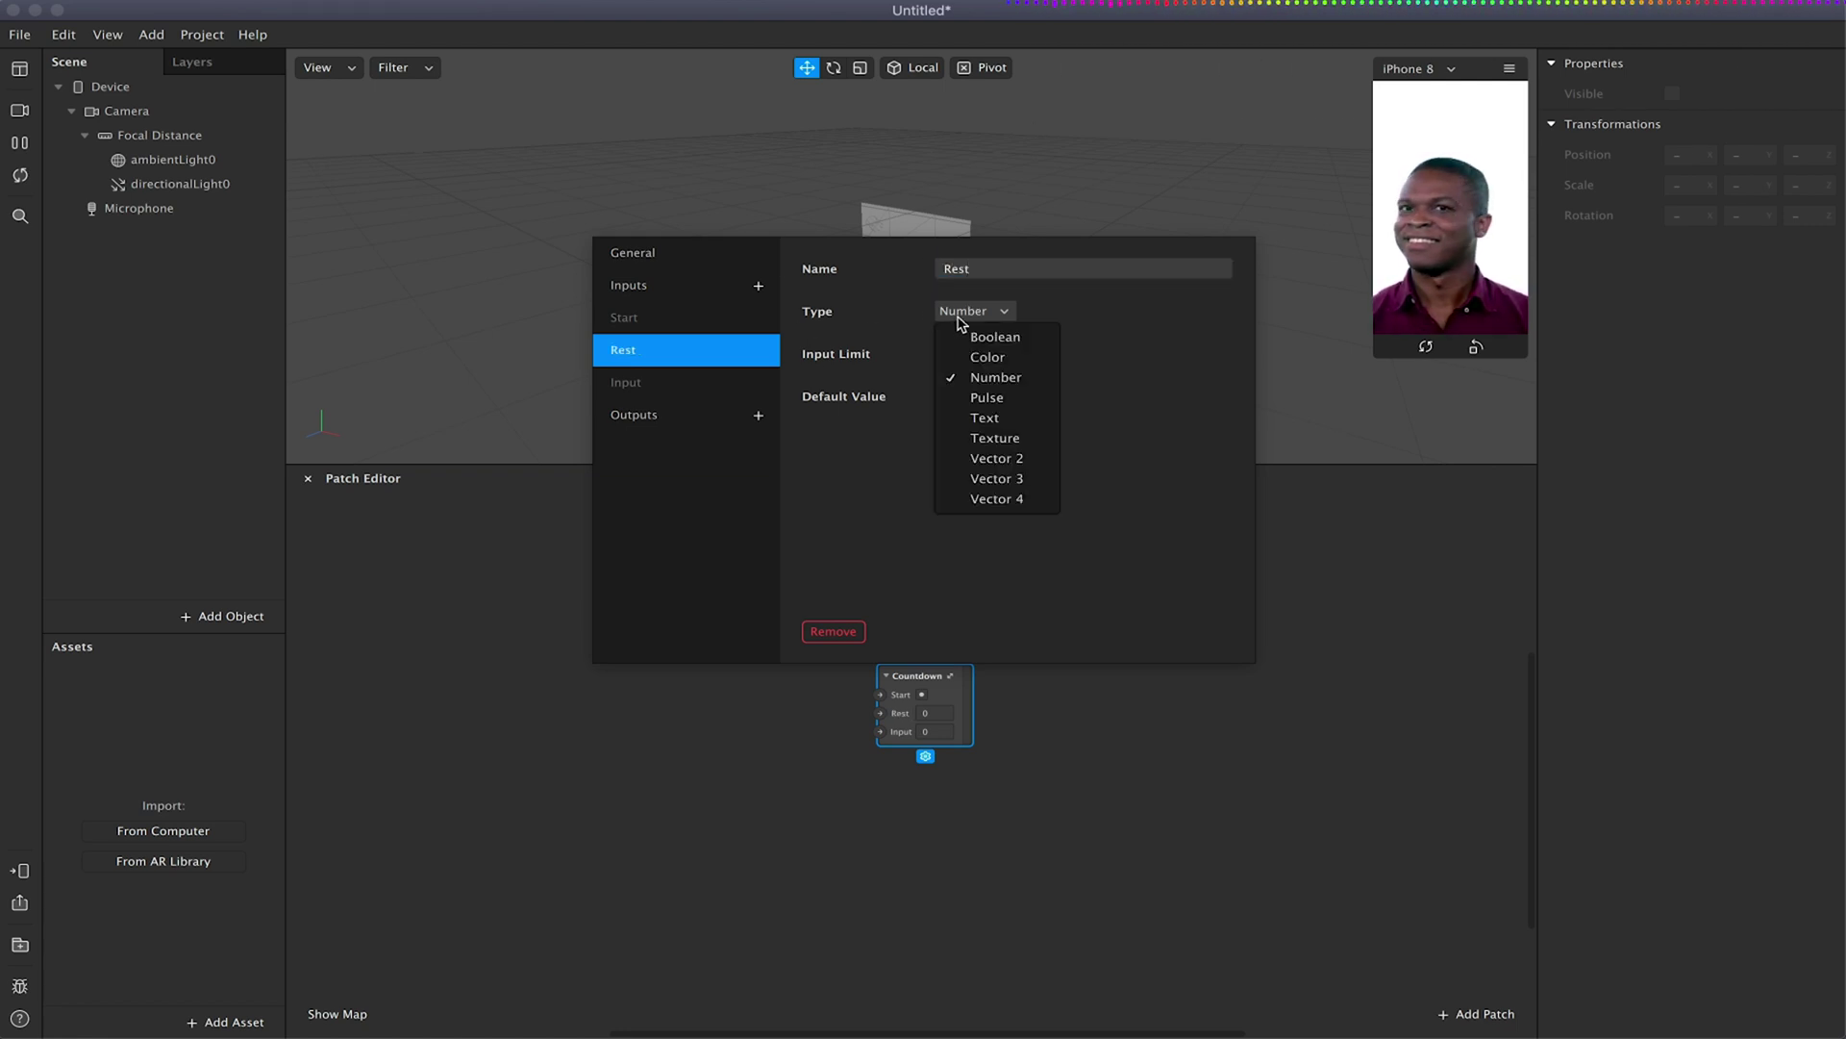
left_click(988, 398)
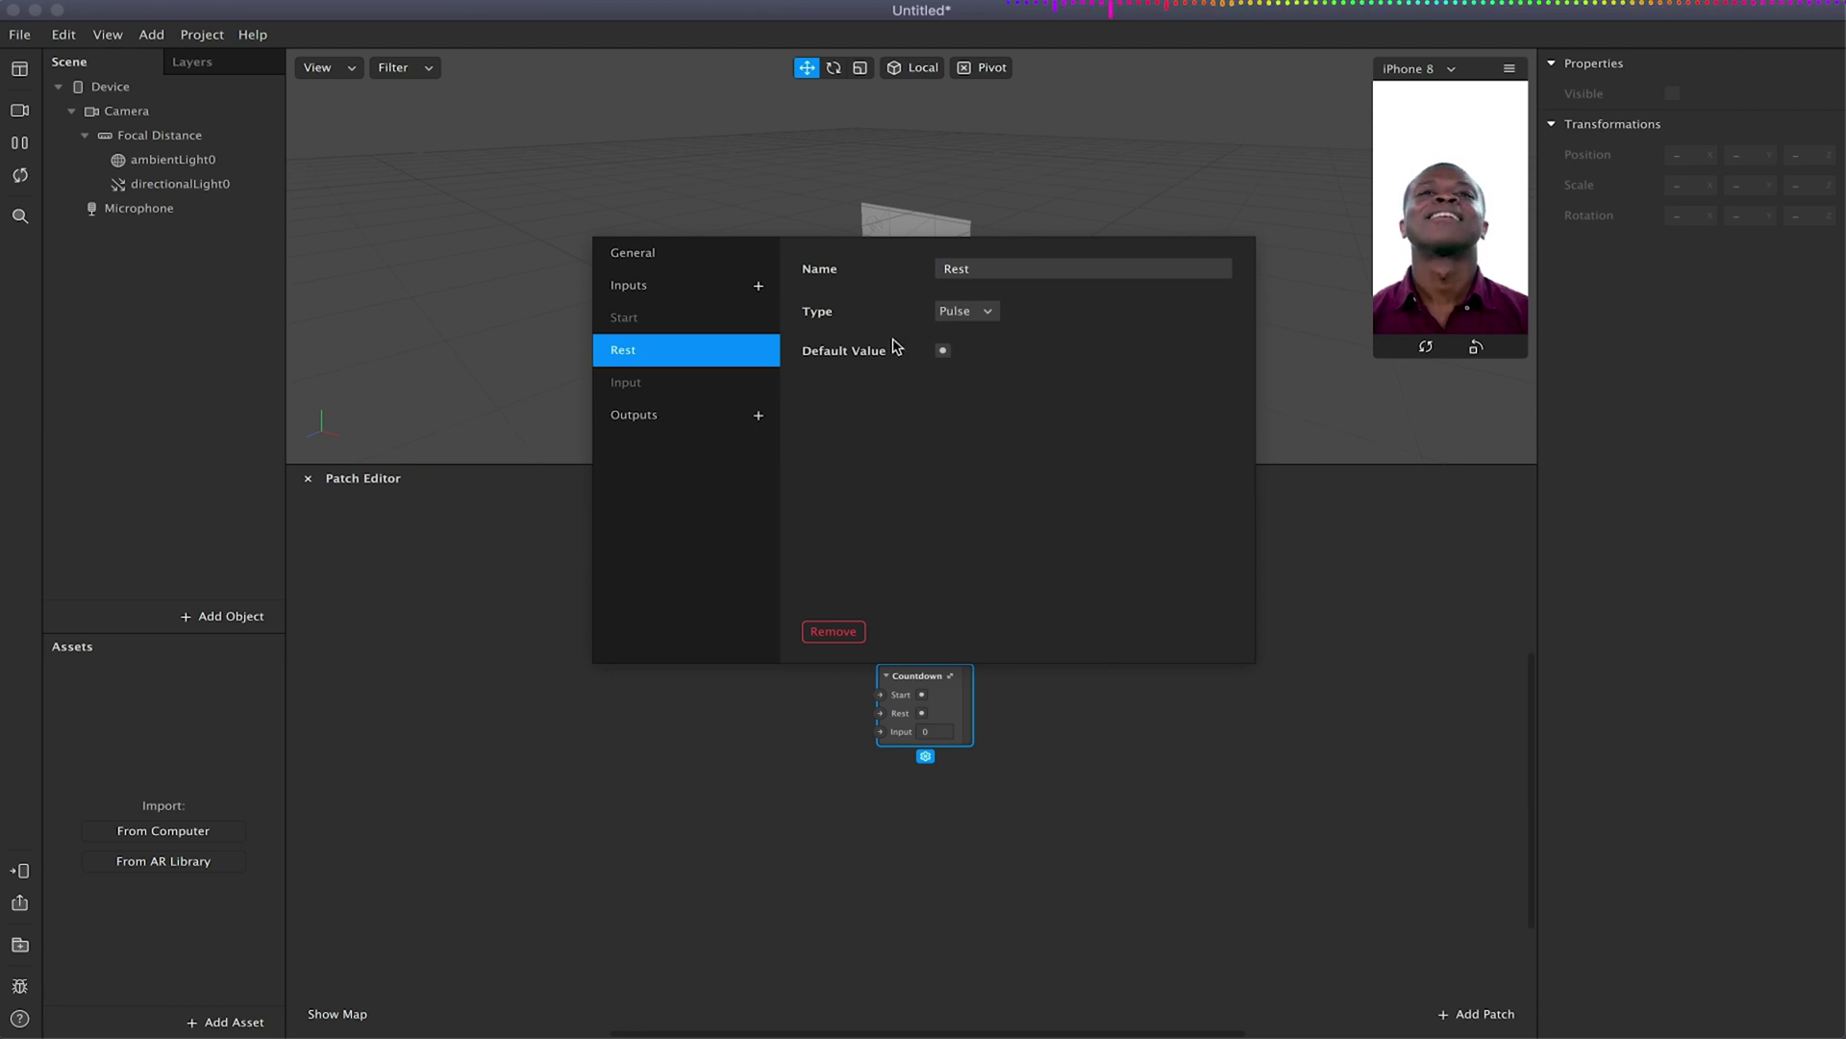
Rename the Countdown group's third input to Timer.
left_click(757, 381)
left_click(962, 269)
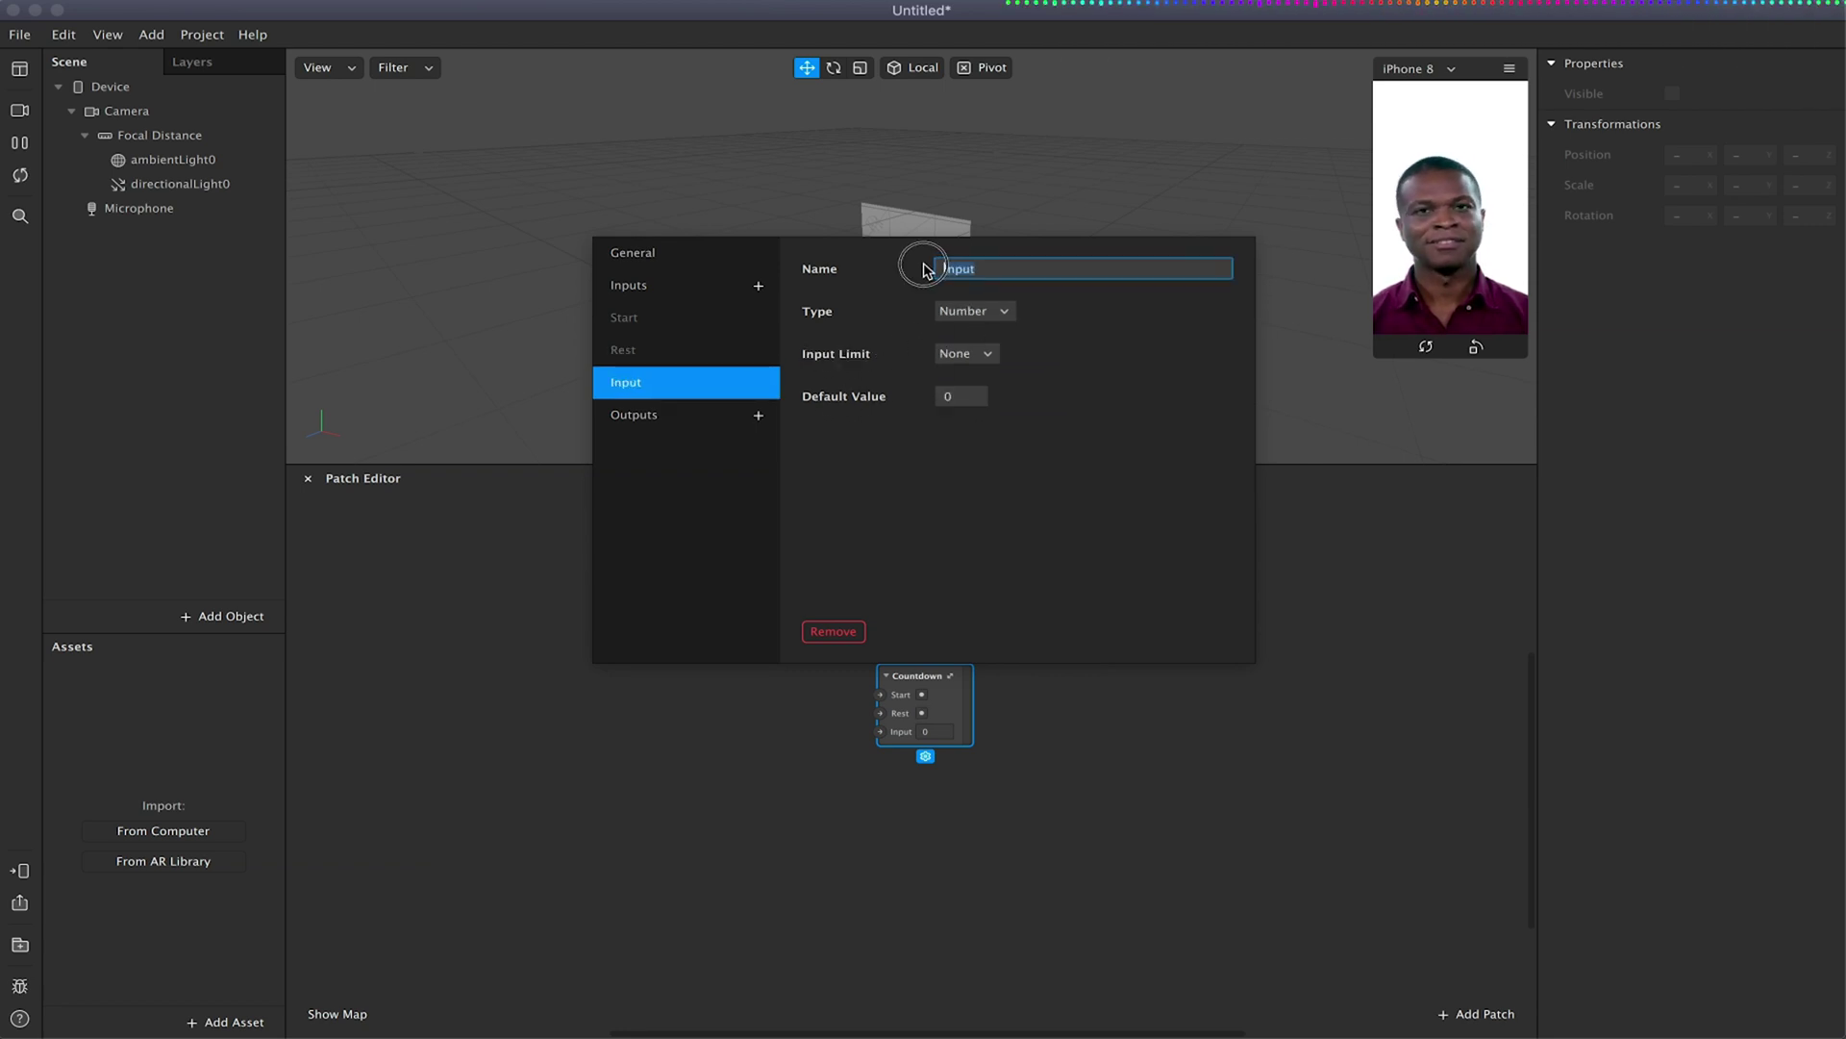
type("Timer")
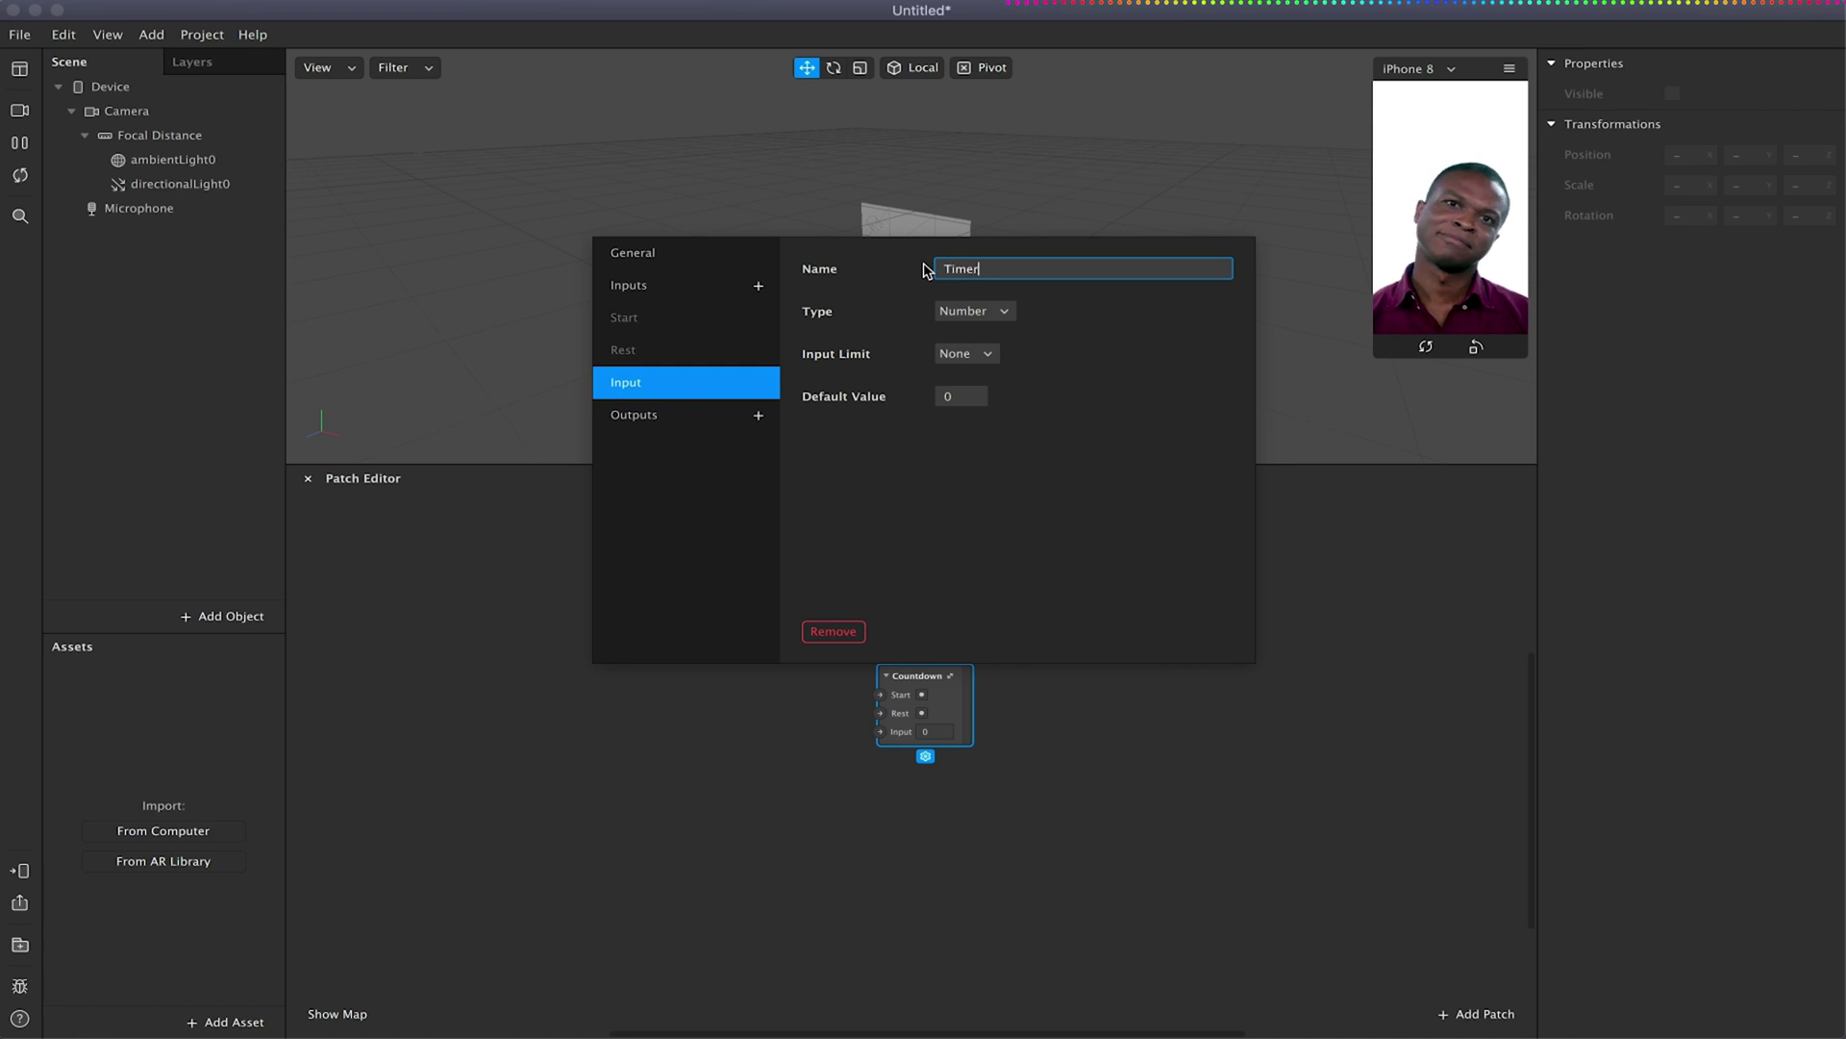
key("Return")
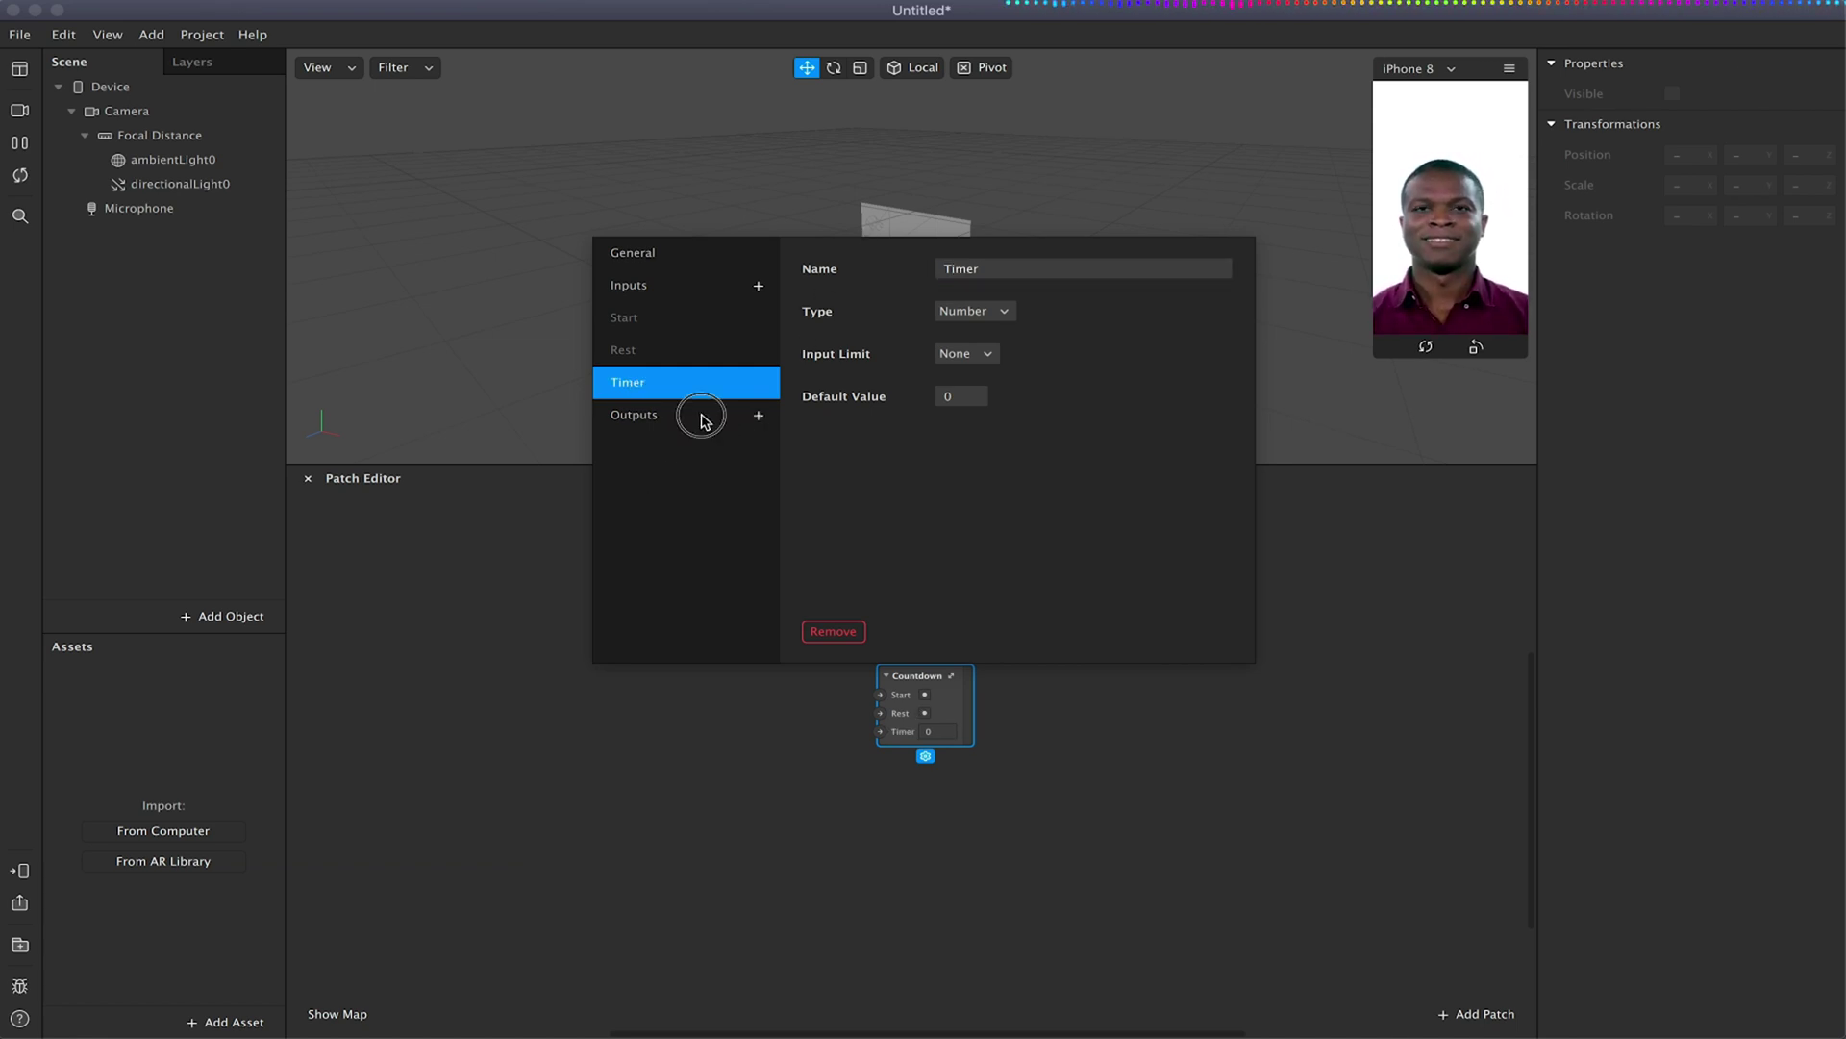
Add two outputs to the Countdown group and name the first one "Timer value --".
left_click(759, 417)
left_click(759, 419)
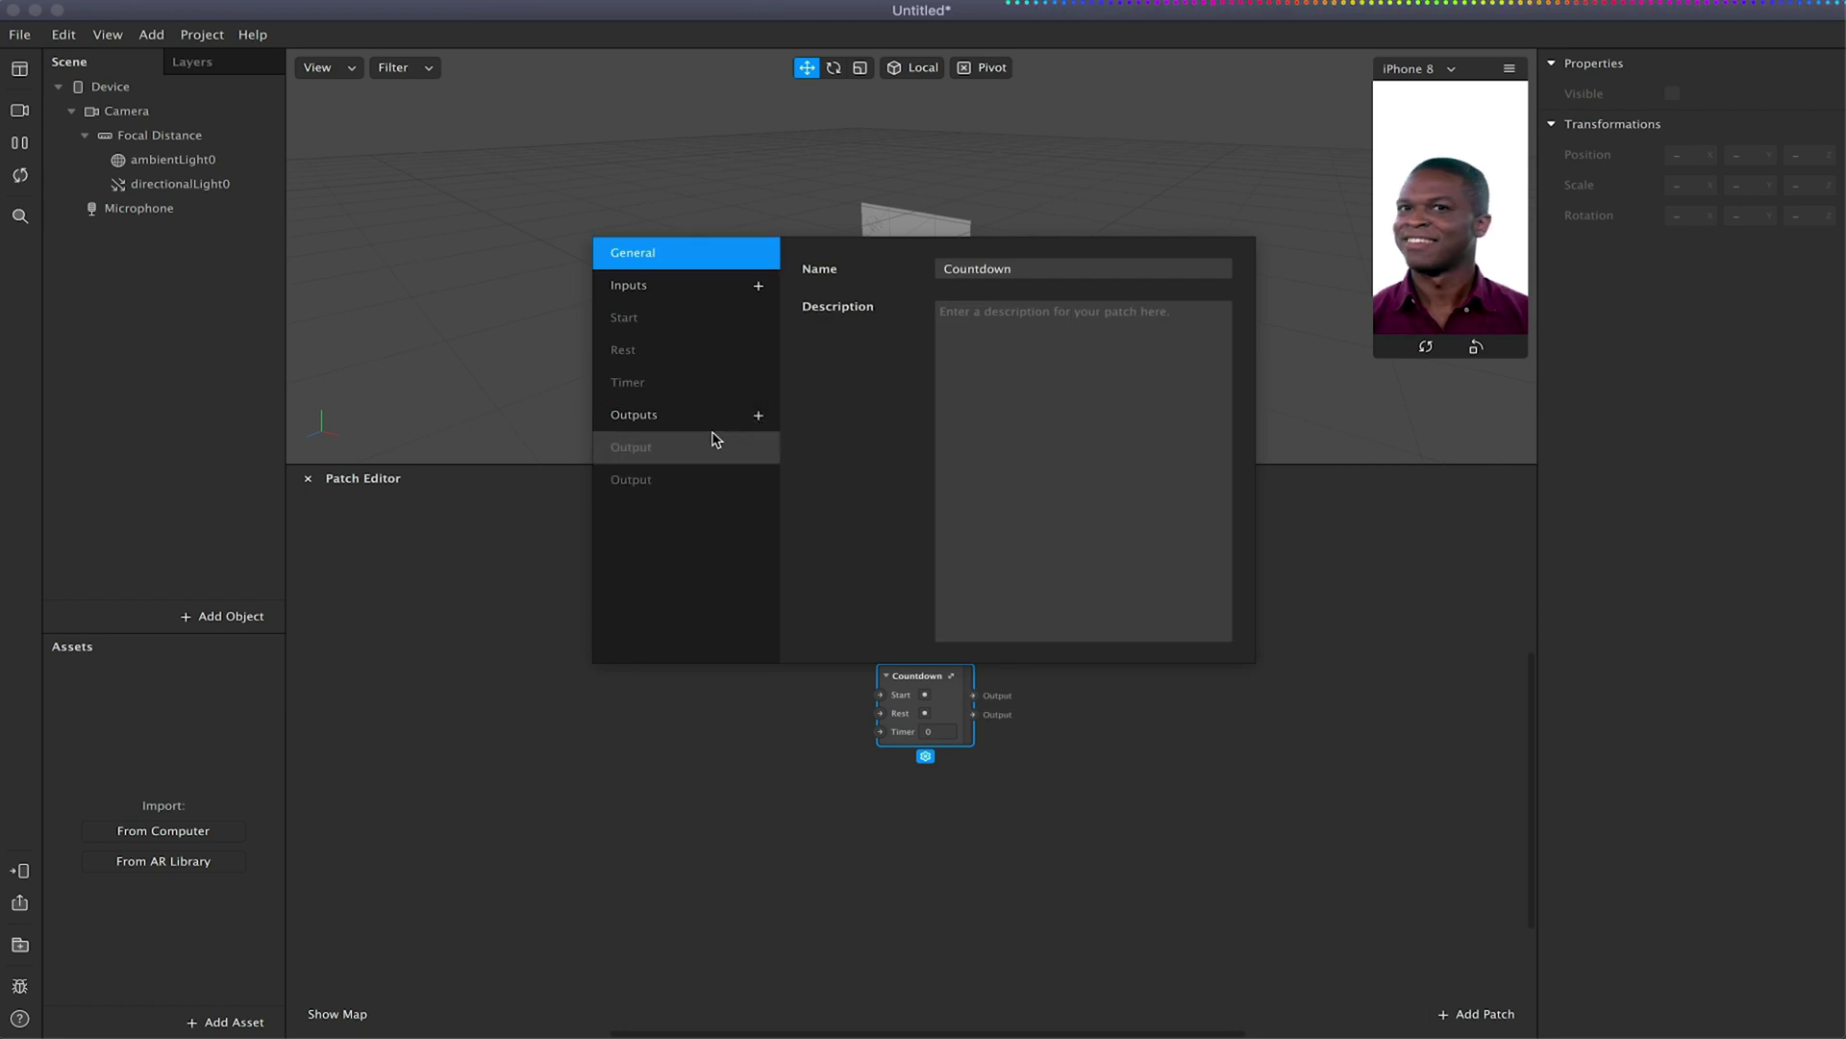
left_click(658, 447)
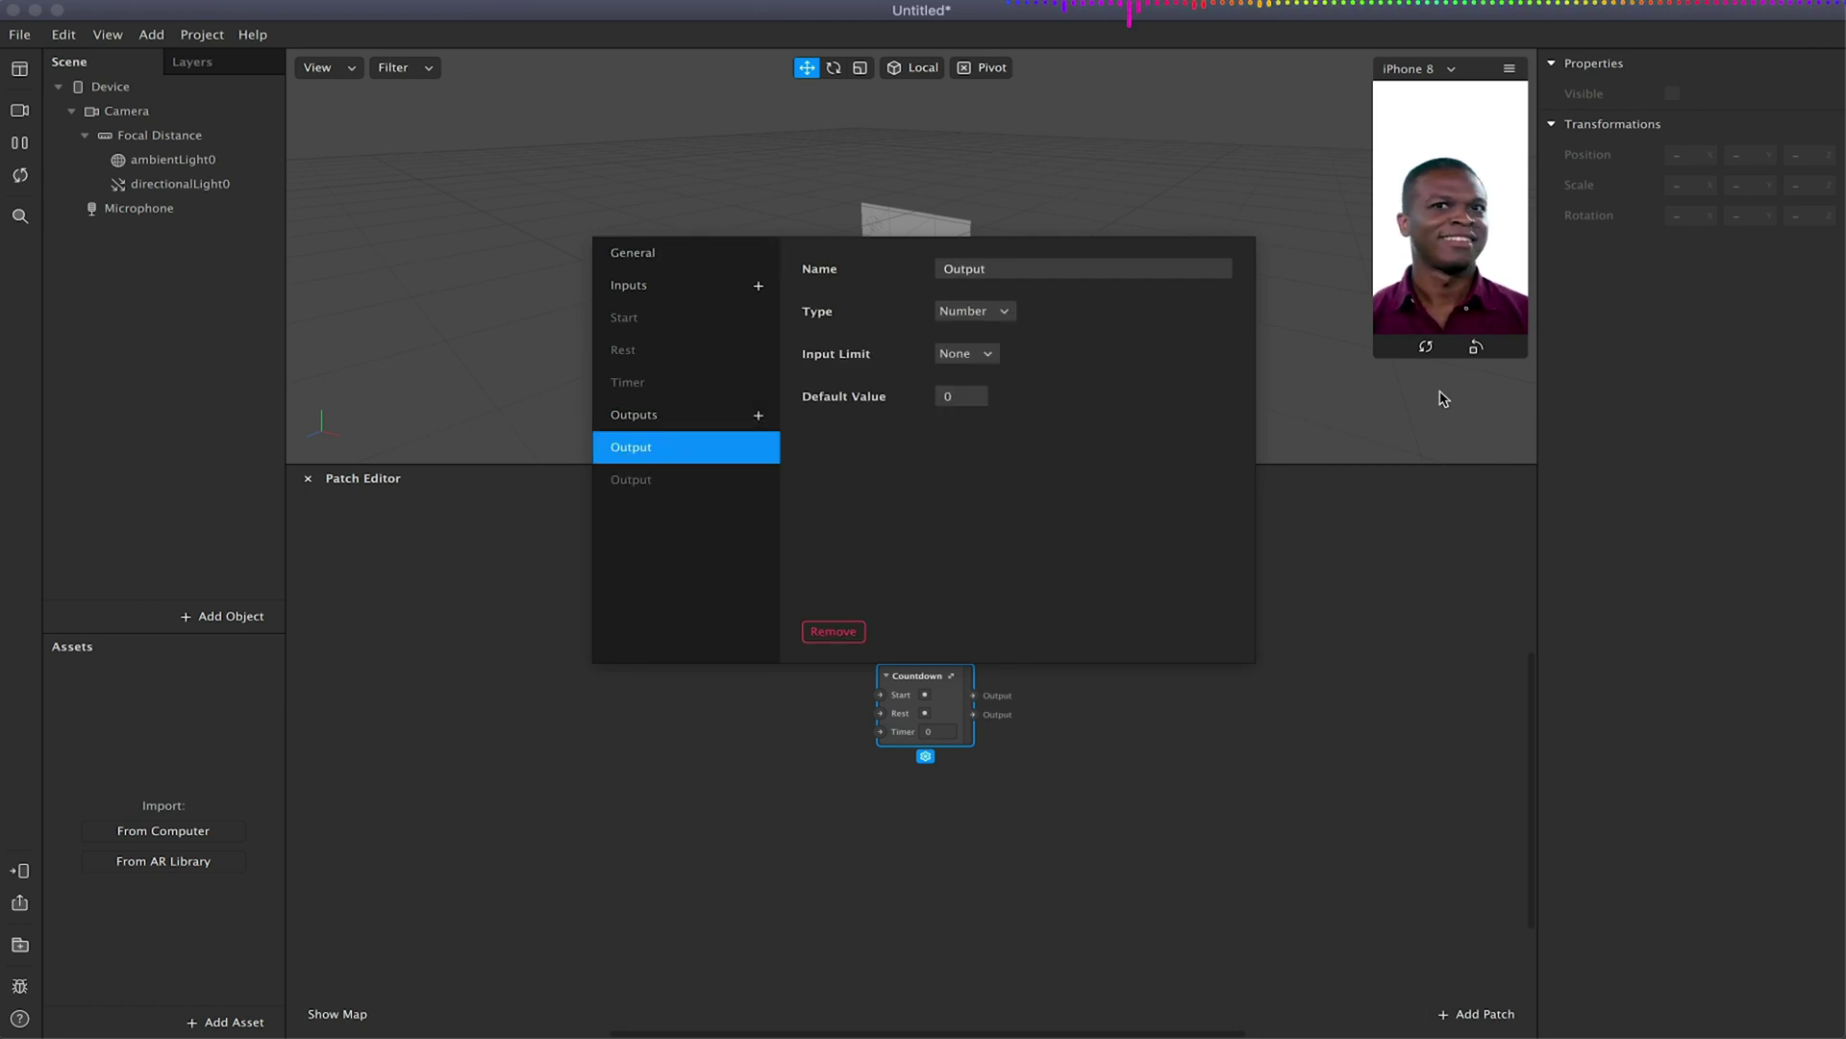
double_click(937, 270)
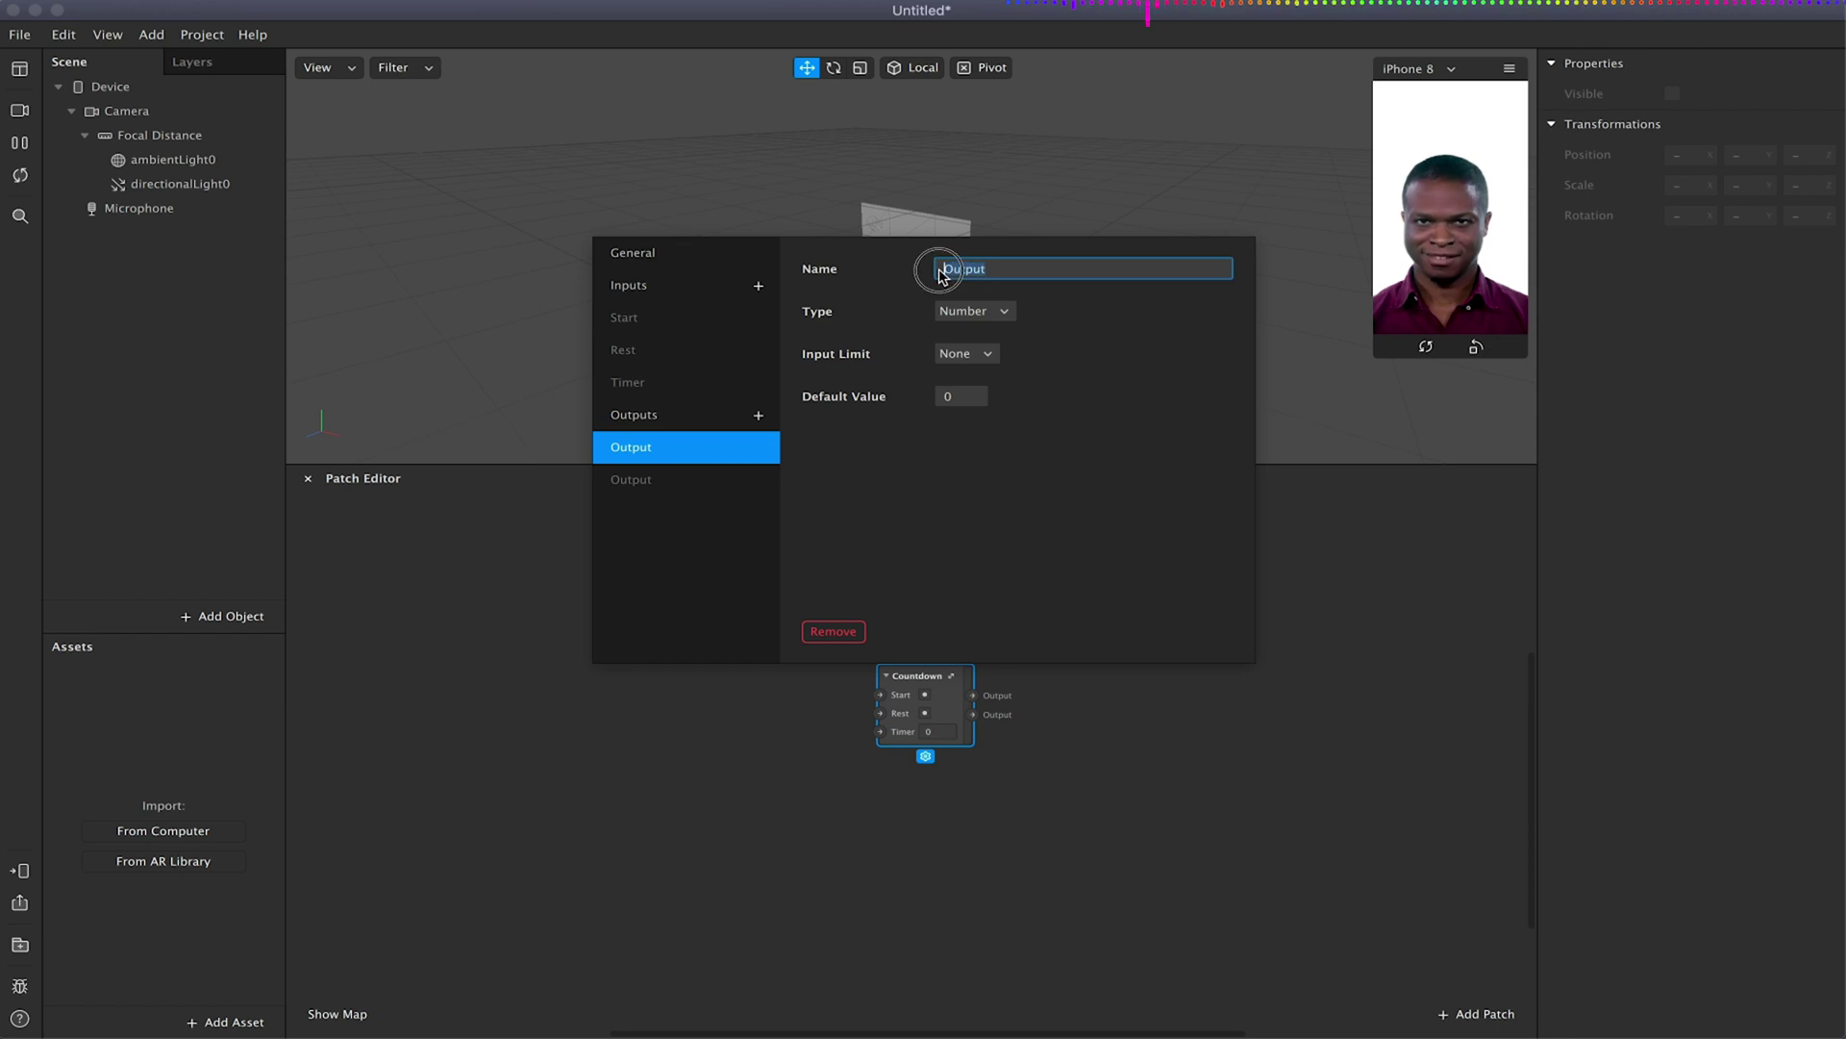
type("Timer value")
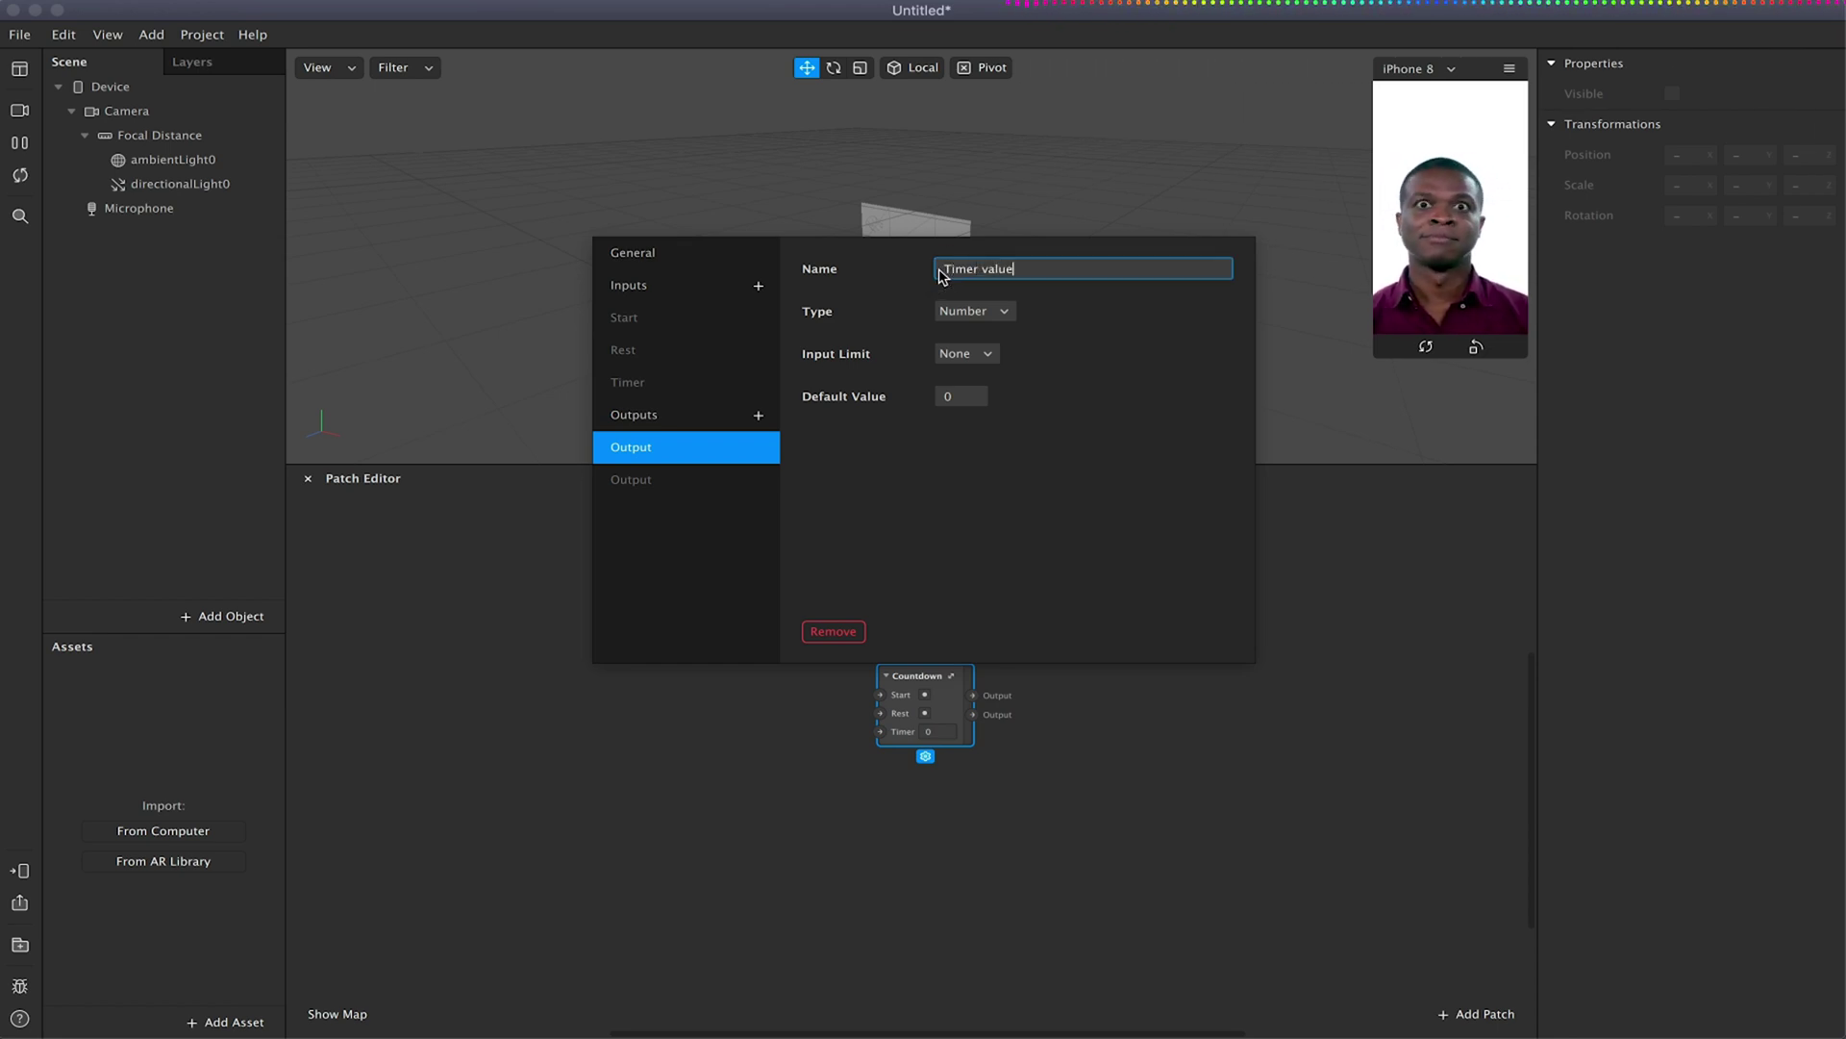
key("Return")
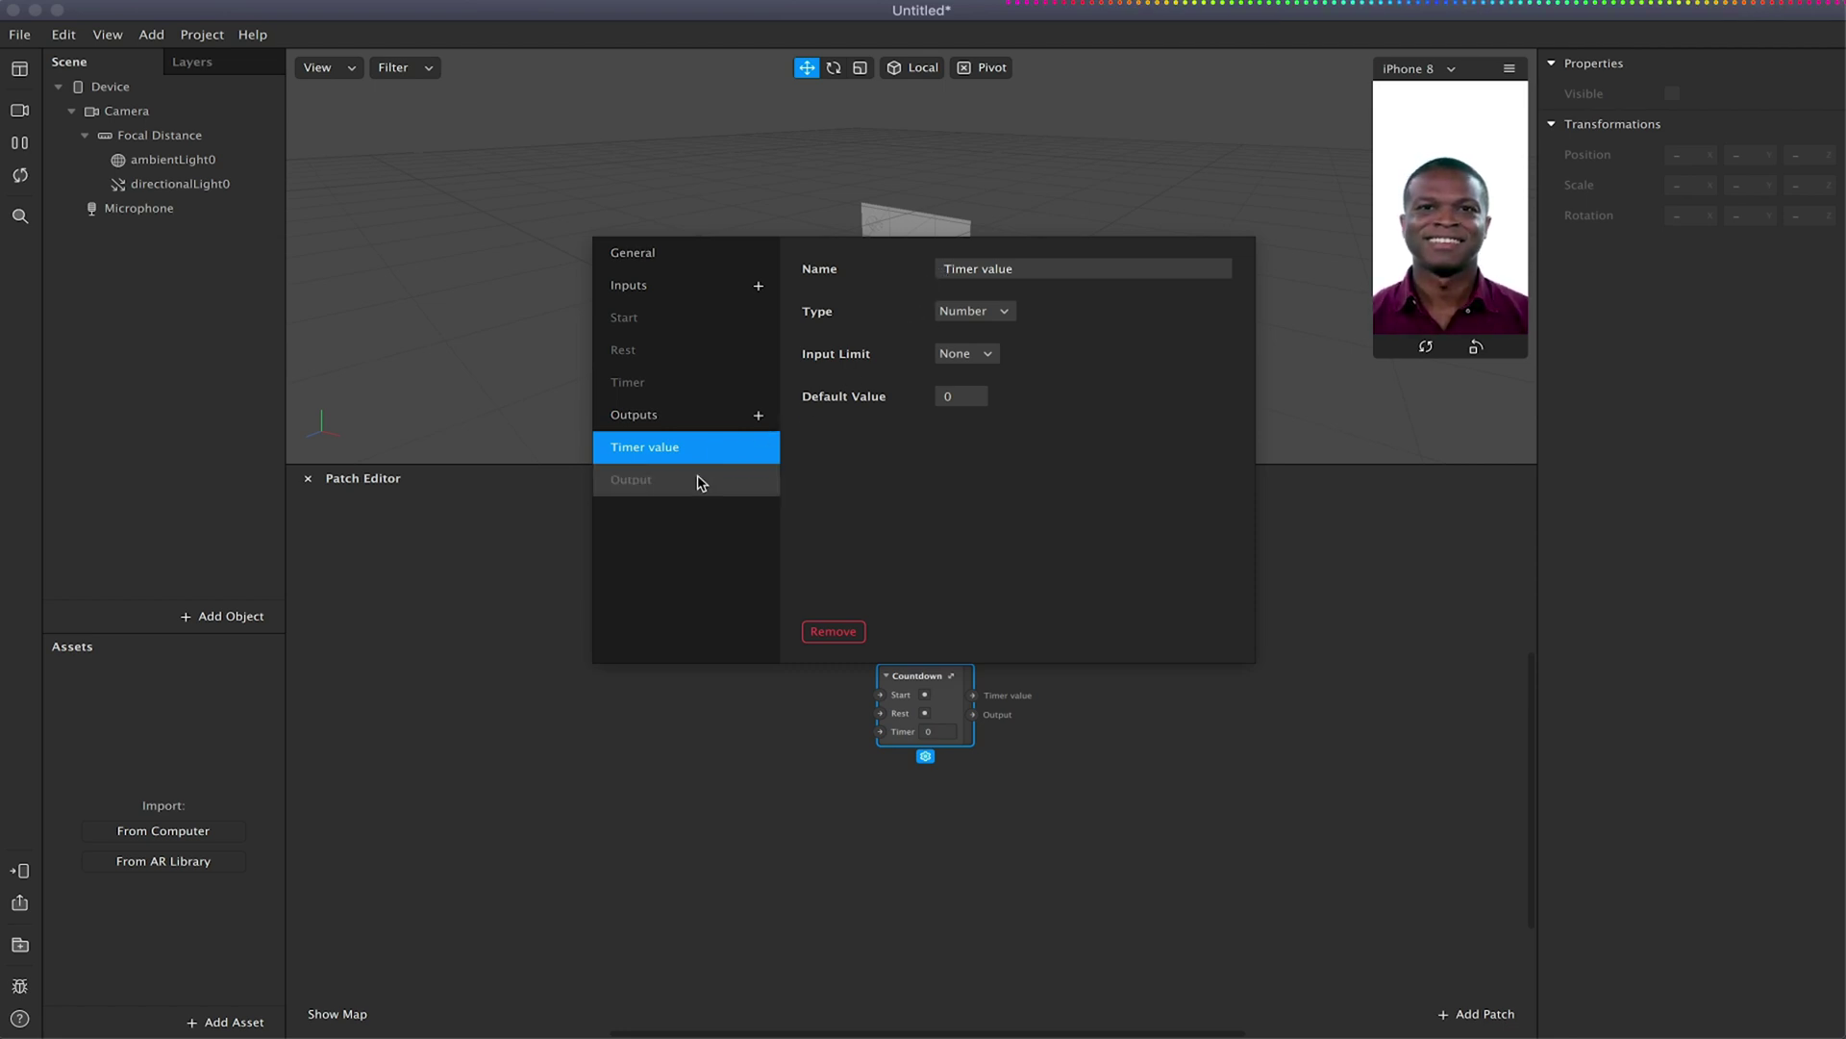
left_click(1056, 264)
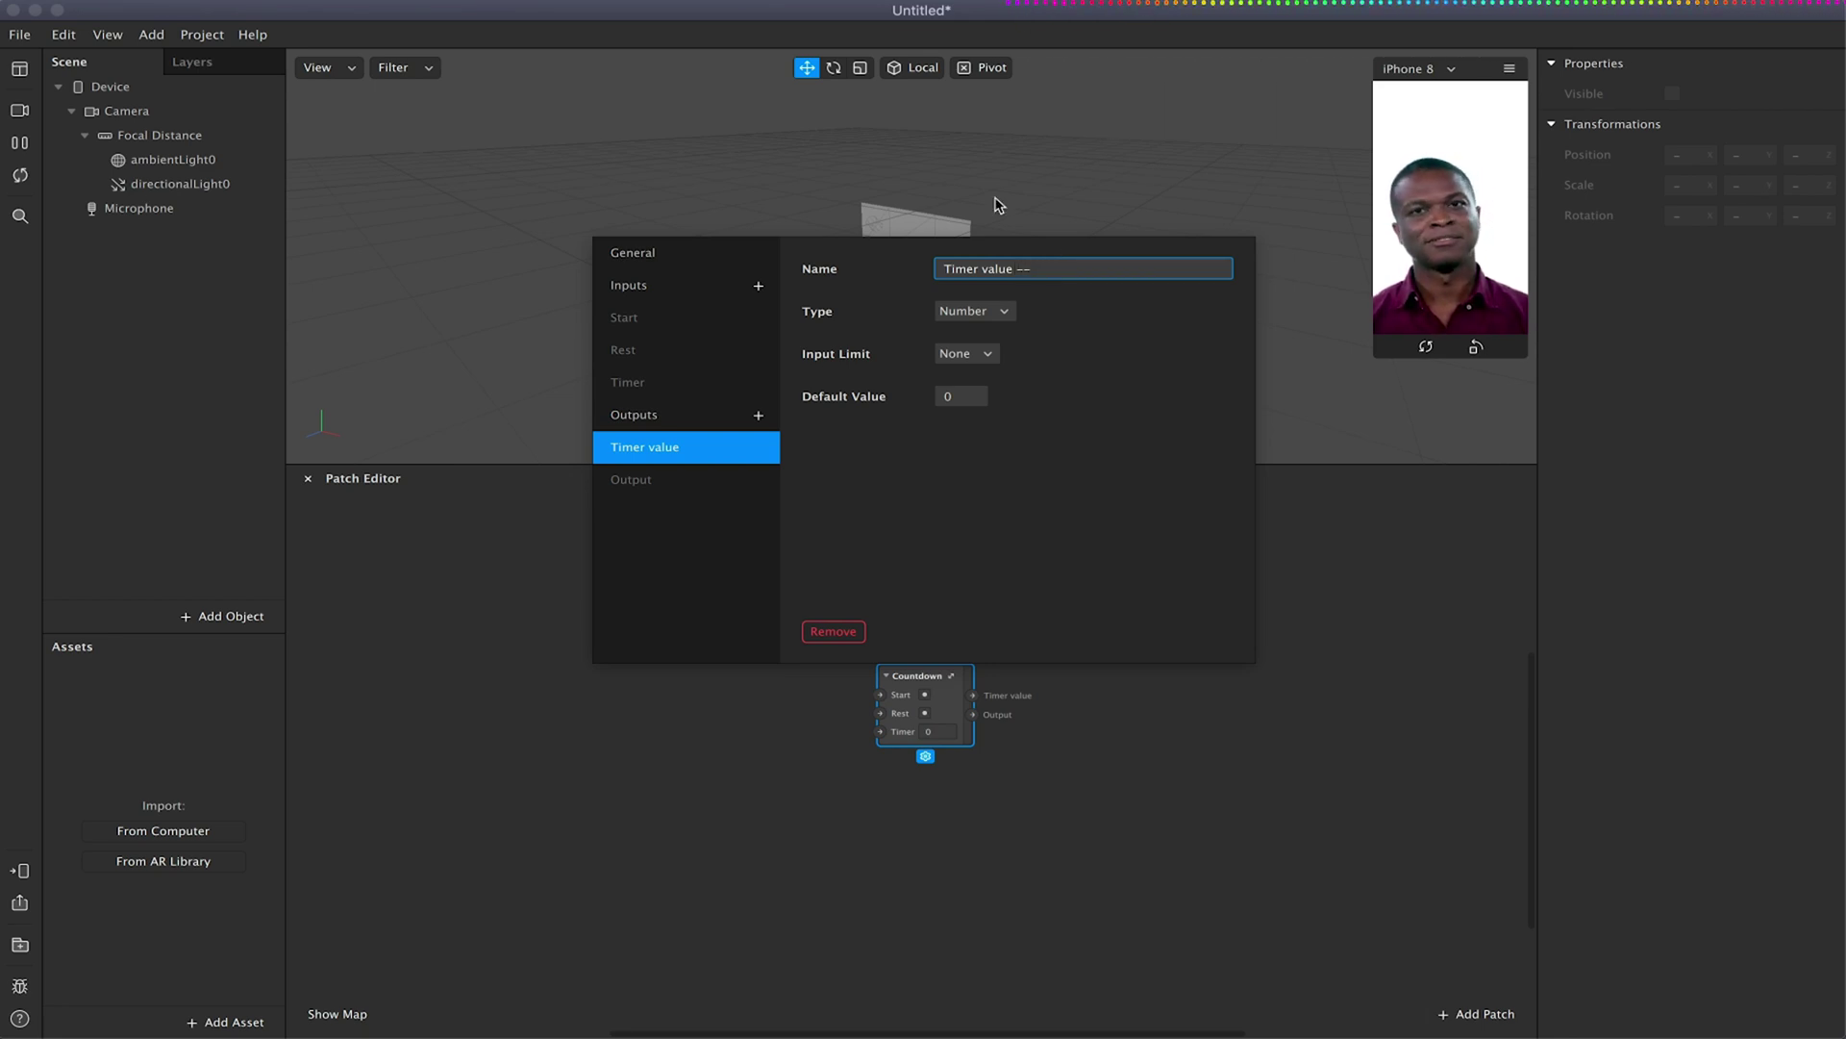
Rename the Countdown group's second output to "Timer Value --.---" and close the group properties.
left_click(731, 479)
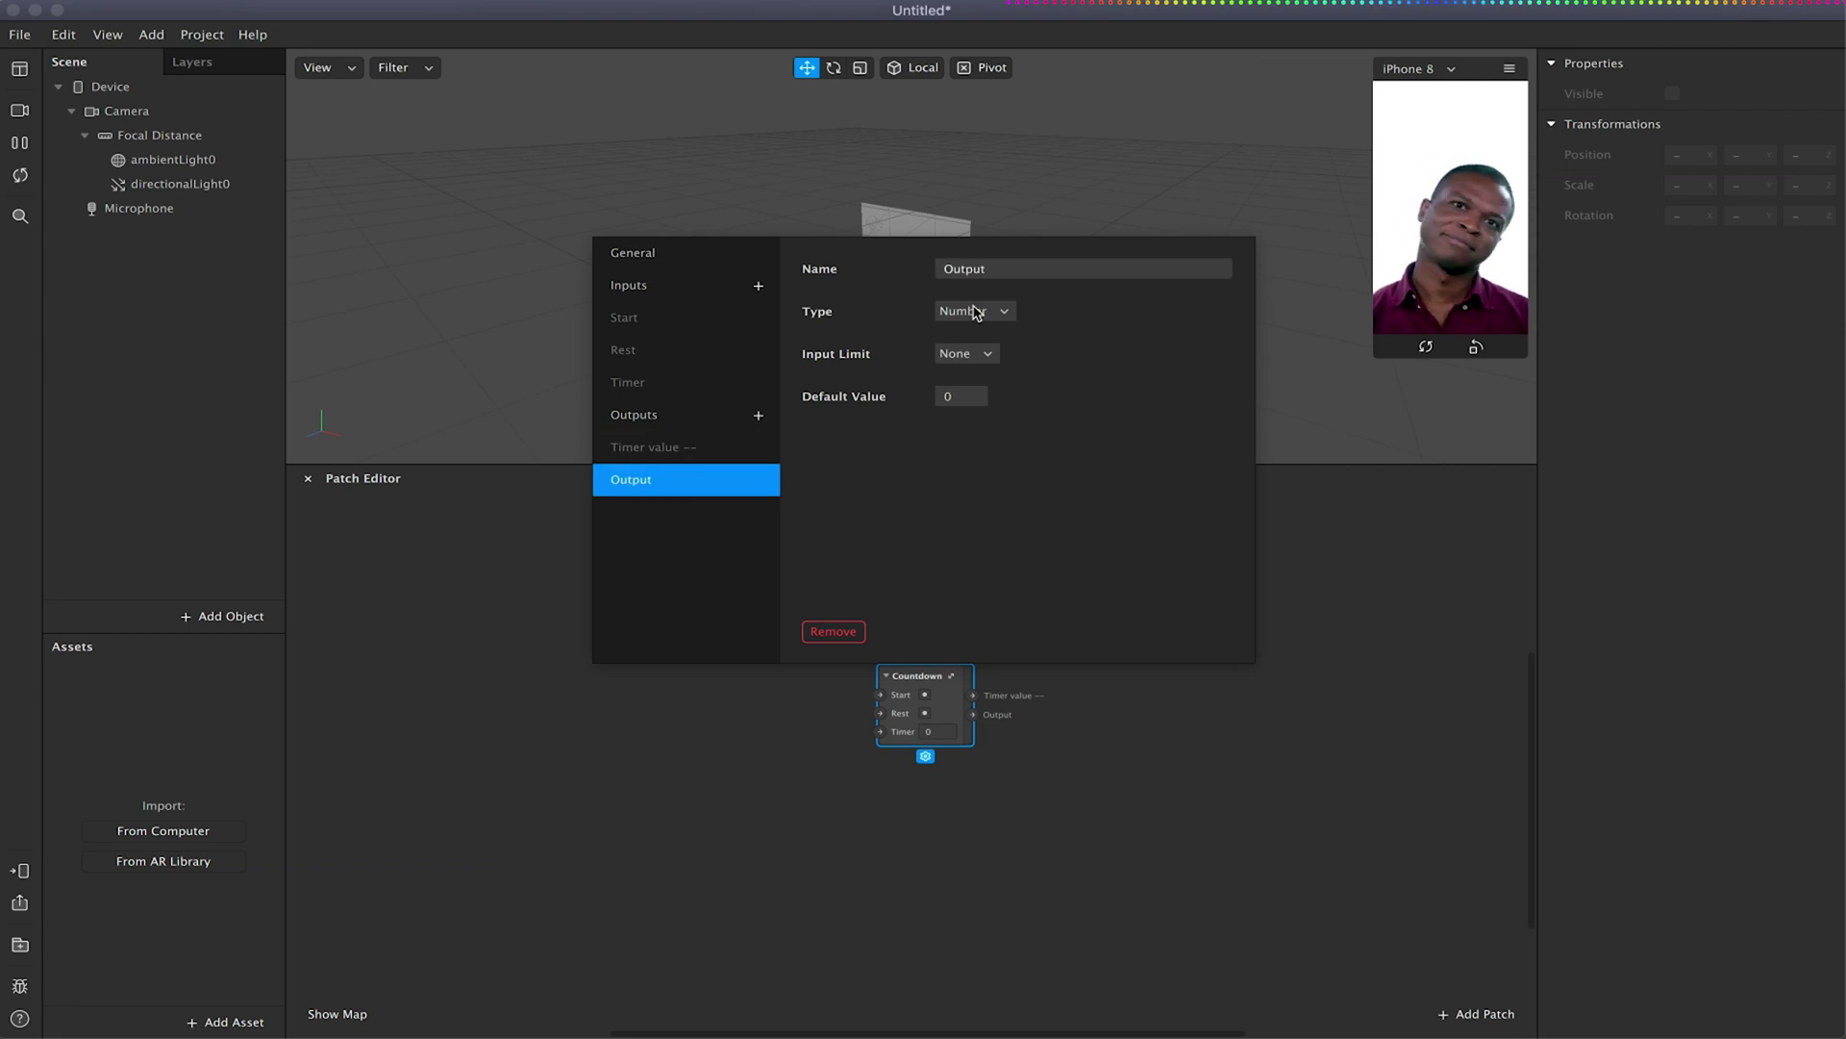
double_click(990, 269)
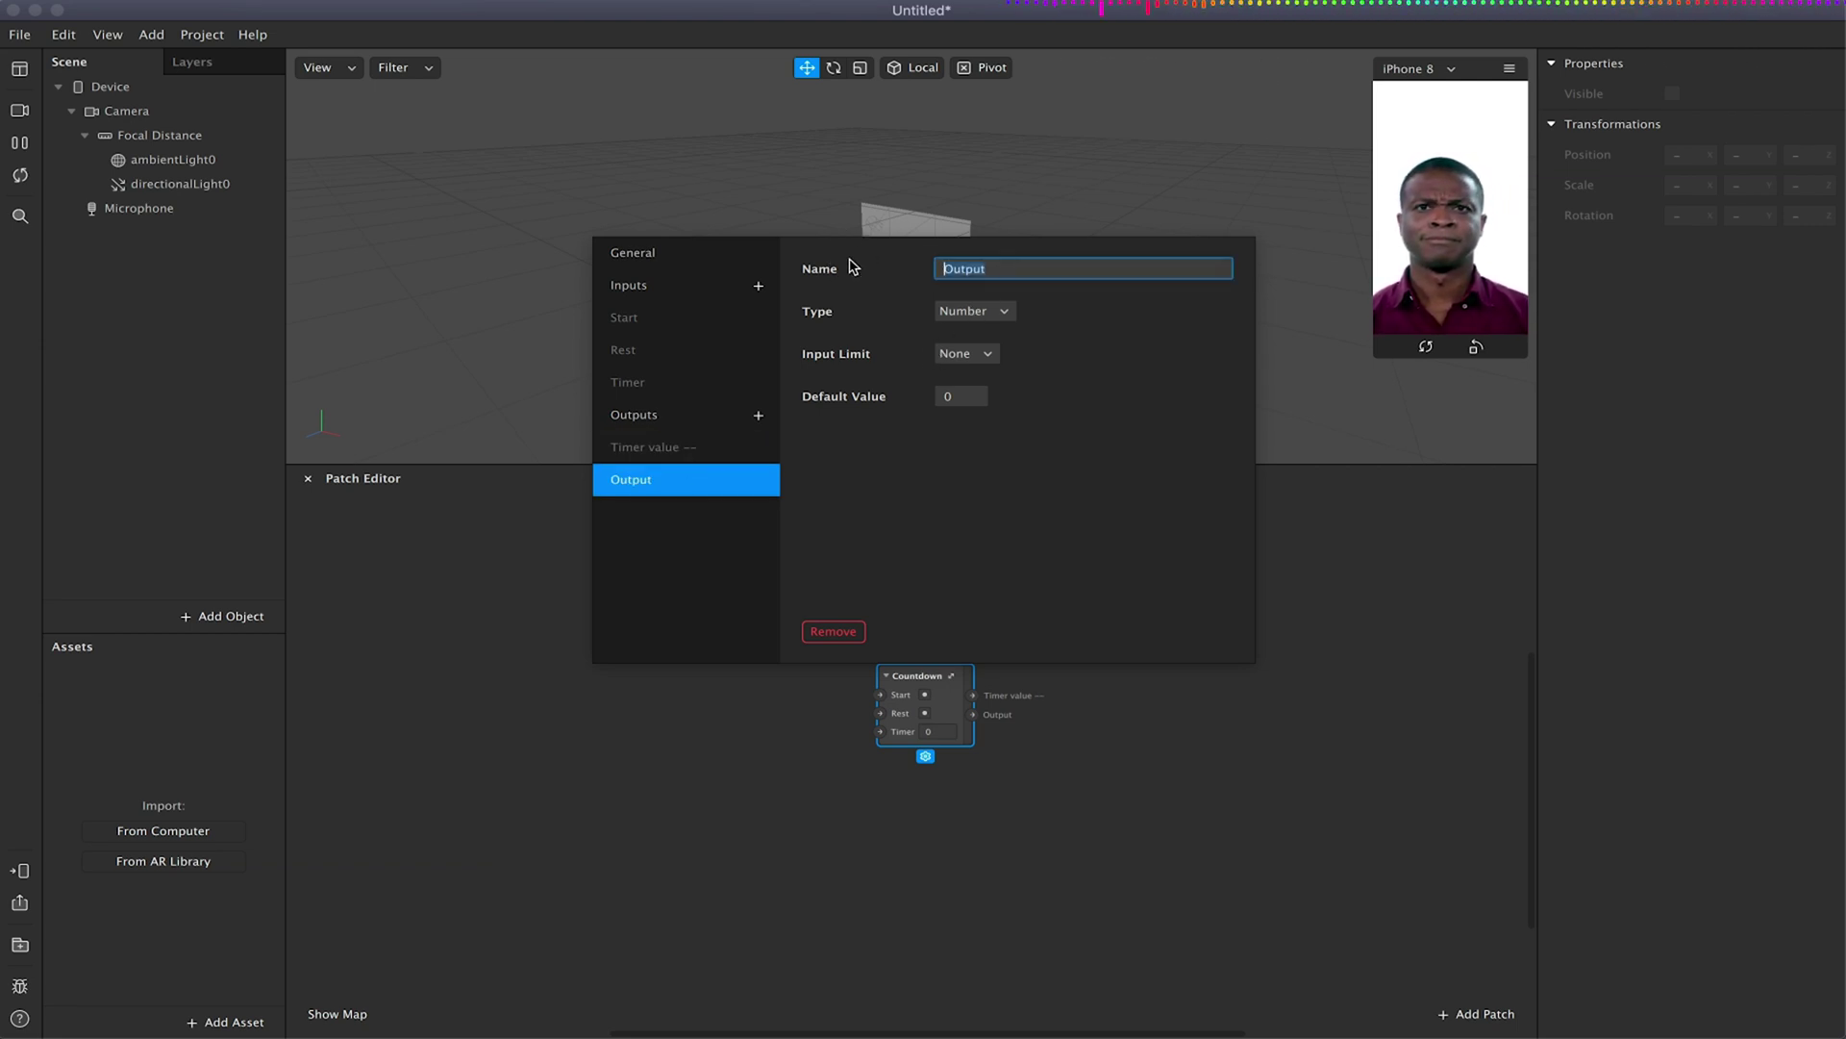
type("Timer Value --.---")
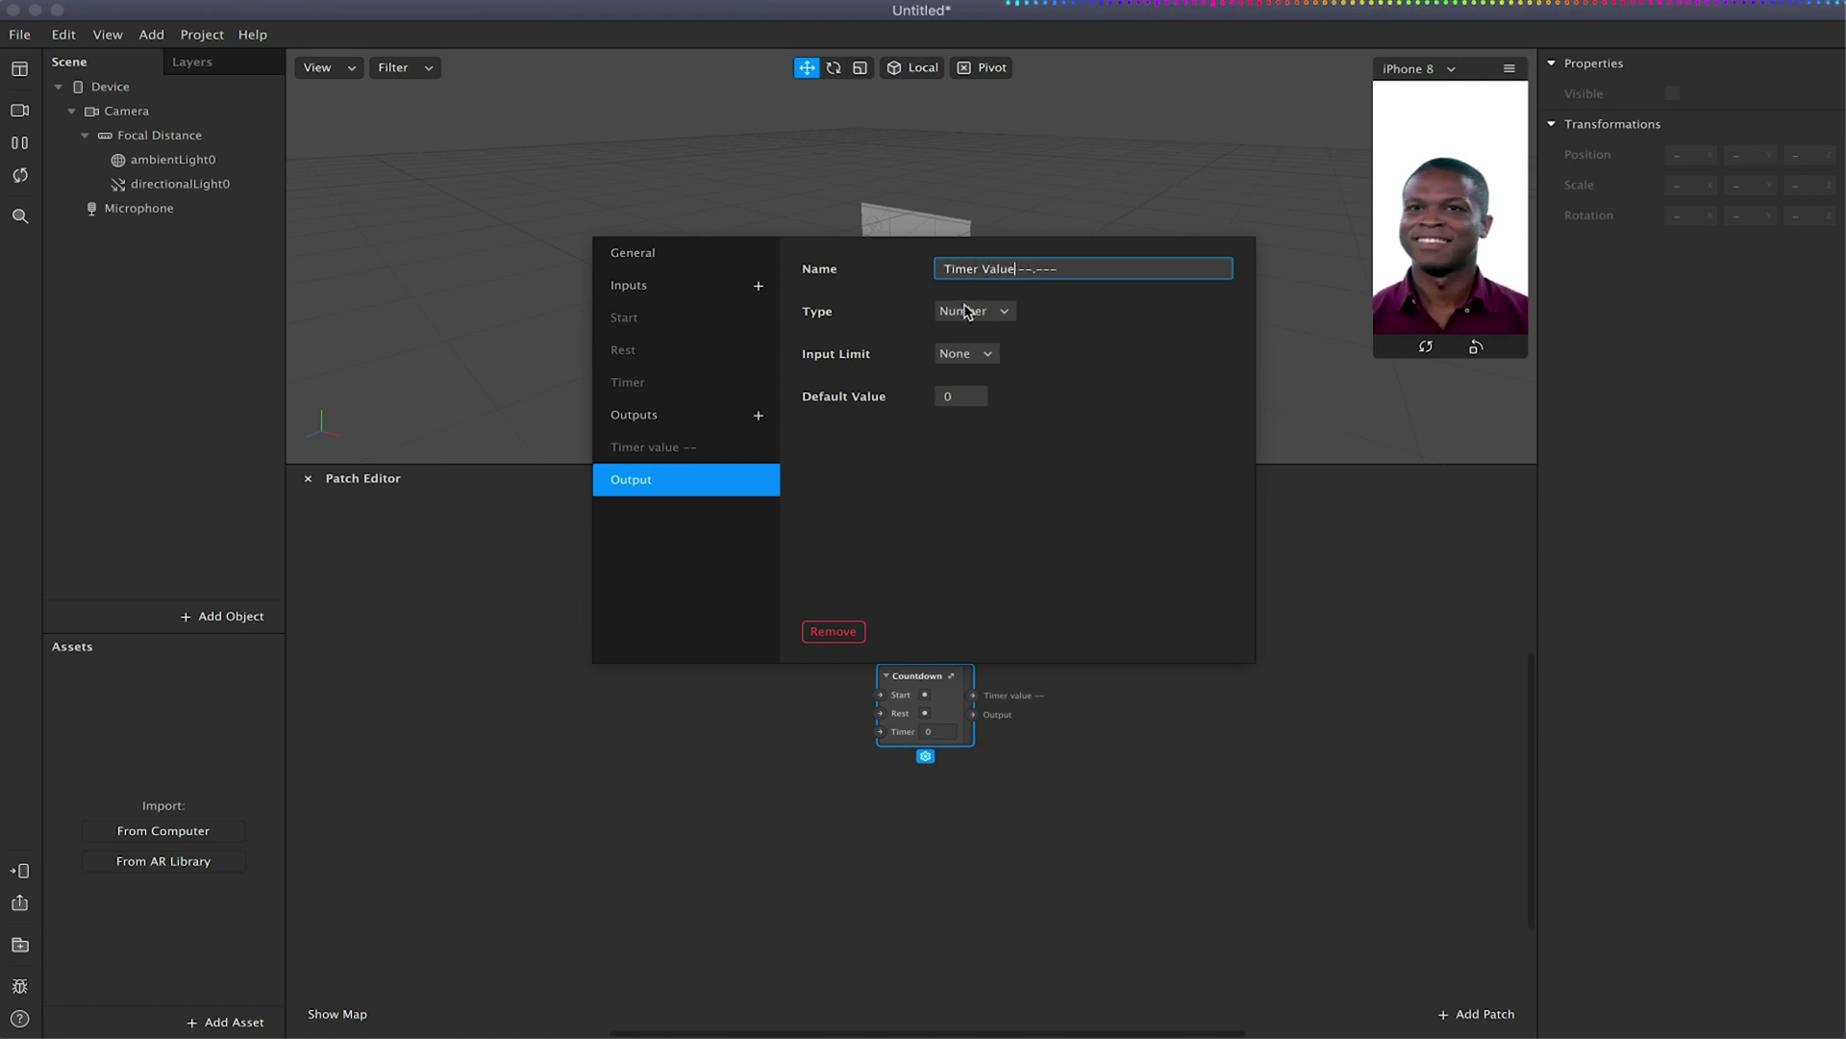
key("Return")
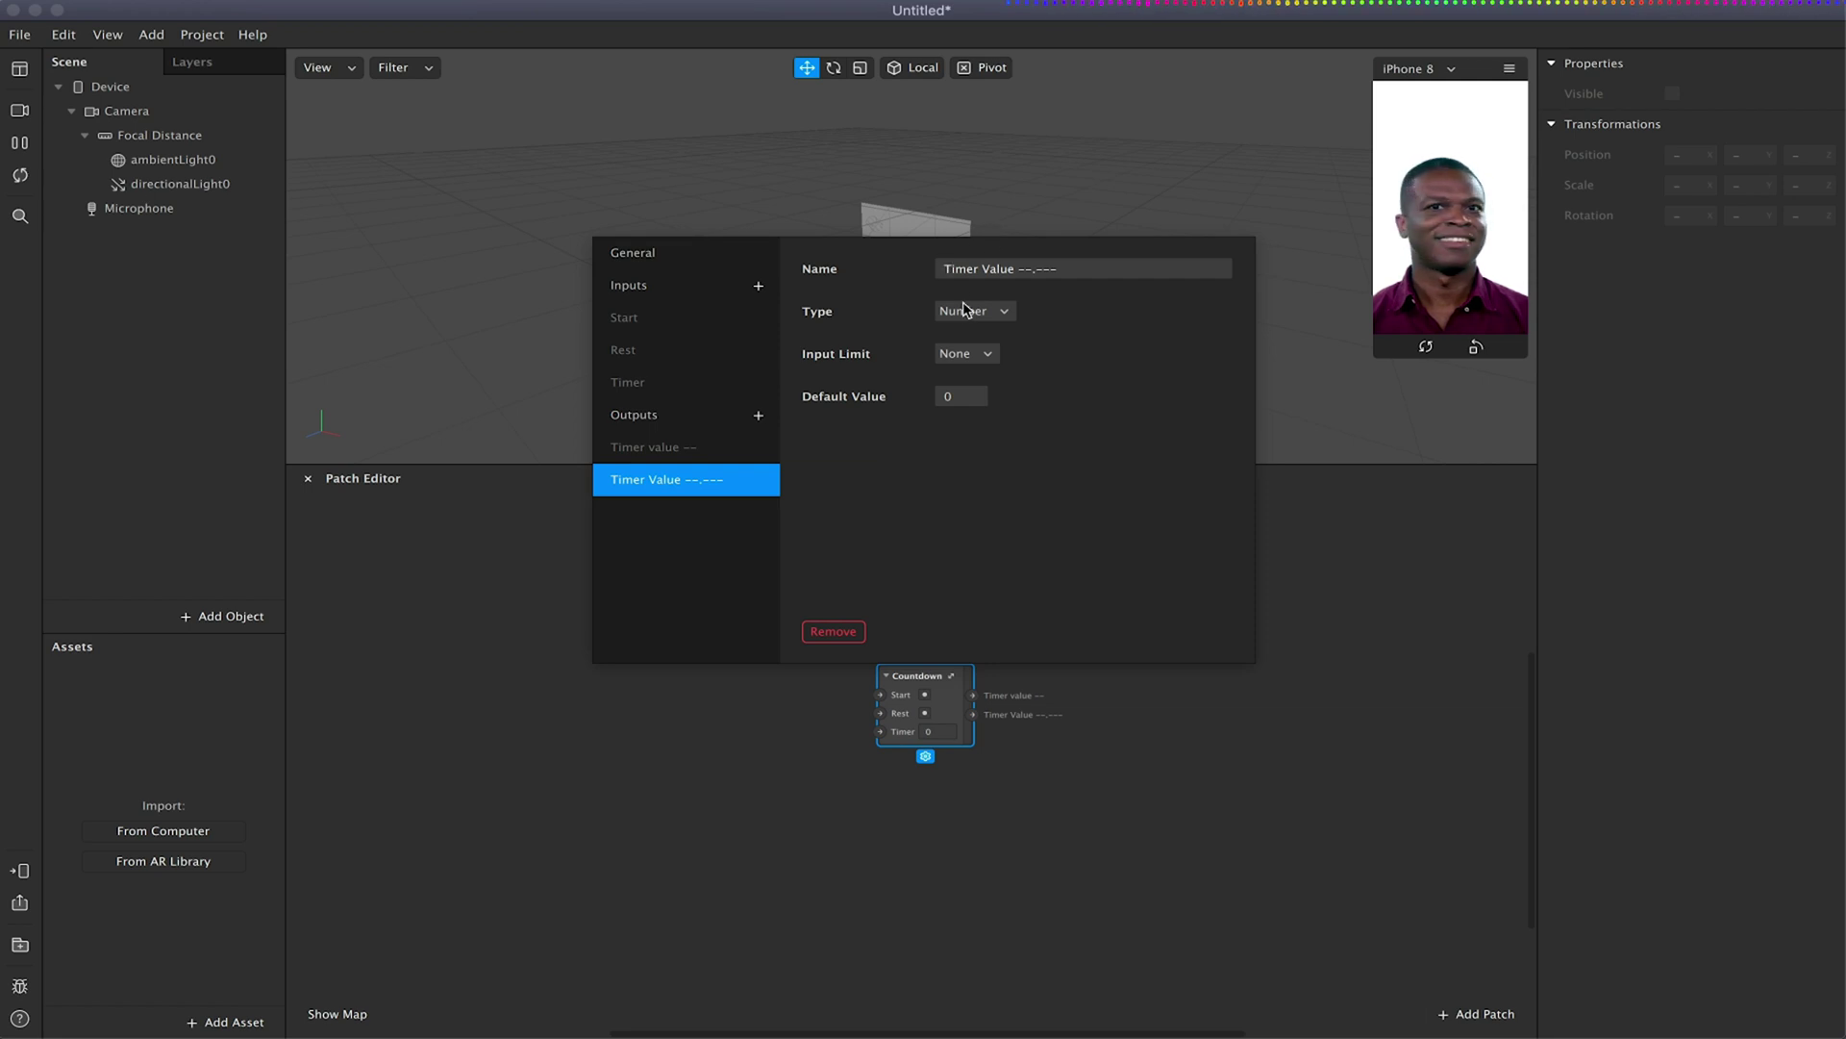
left_click(712, 696)
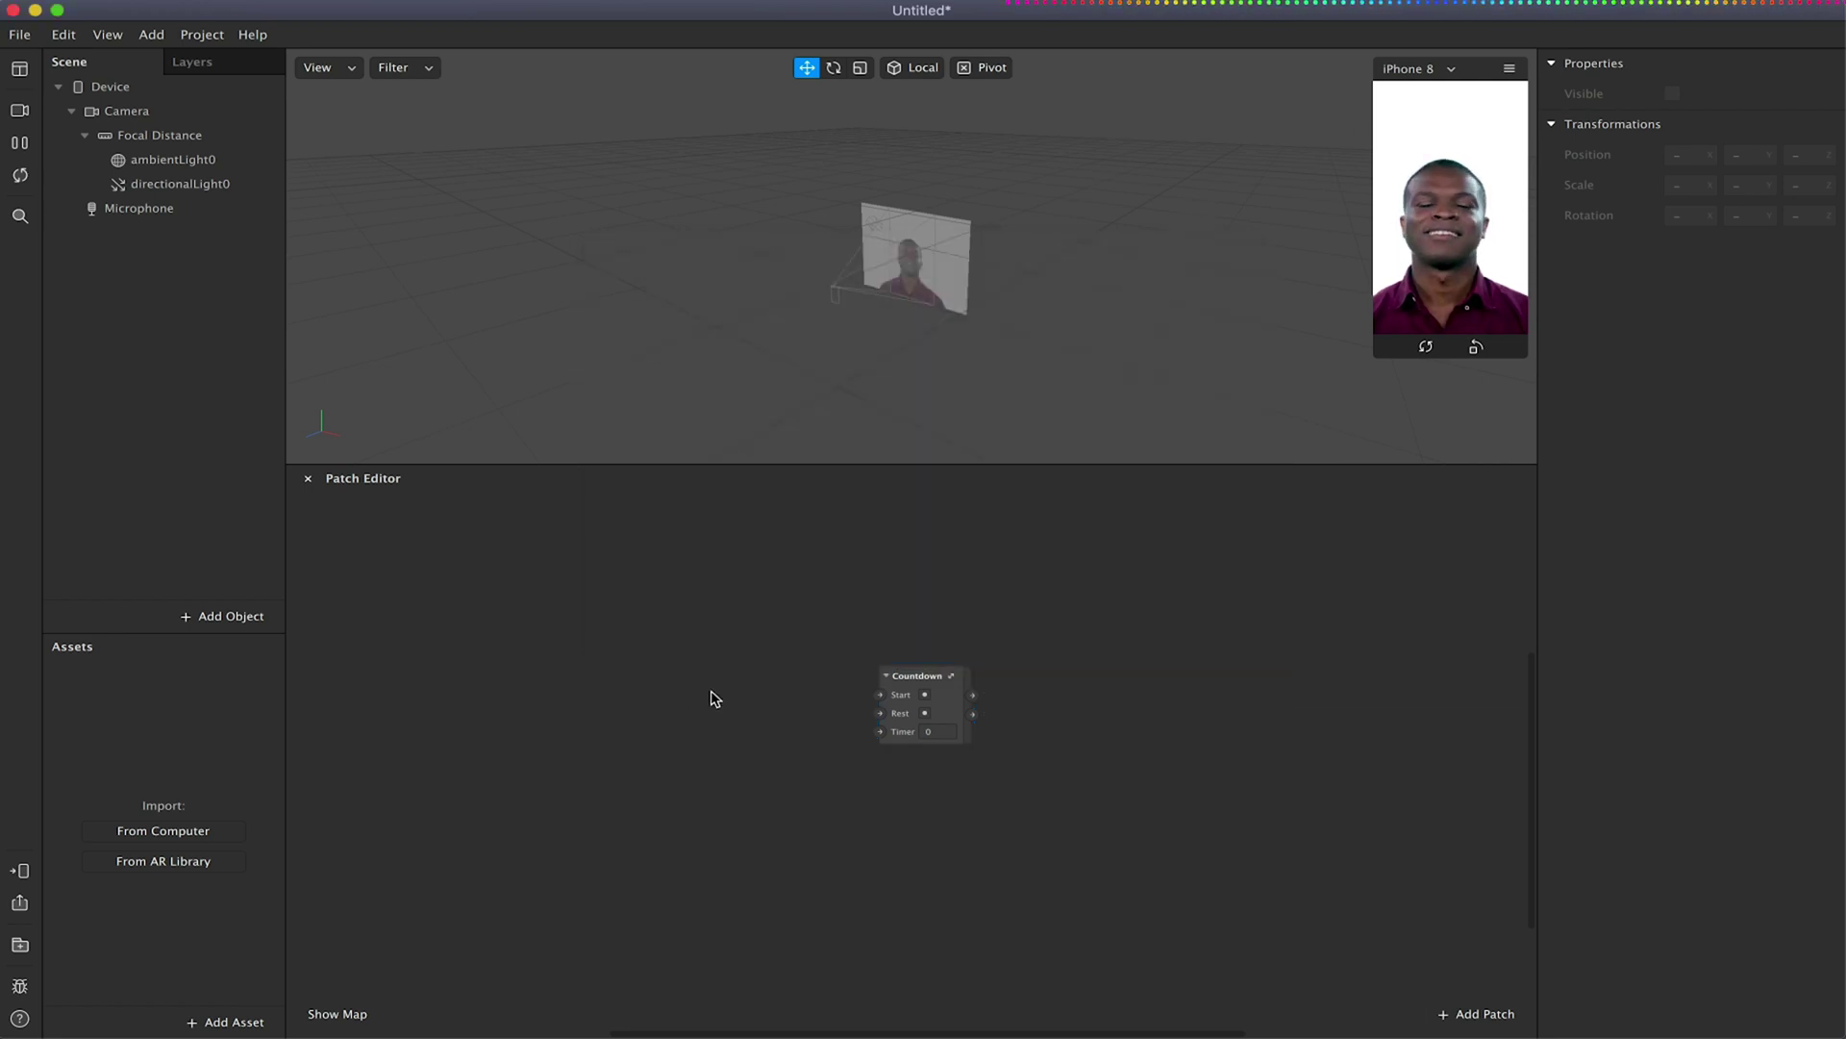
Open the Countdown group for editing and spread the Start, Rest and Timer input nodes out to the left of the Animation patch.
left_click_drag(888, 675, 814, 657)
left_click(751, 677)
left_click(858, 663)
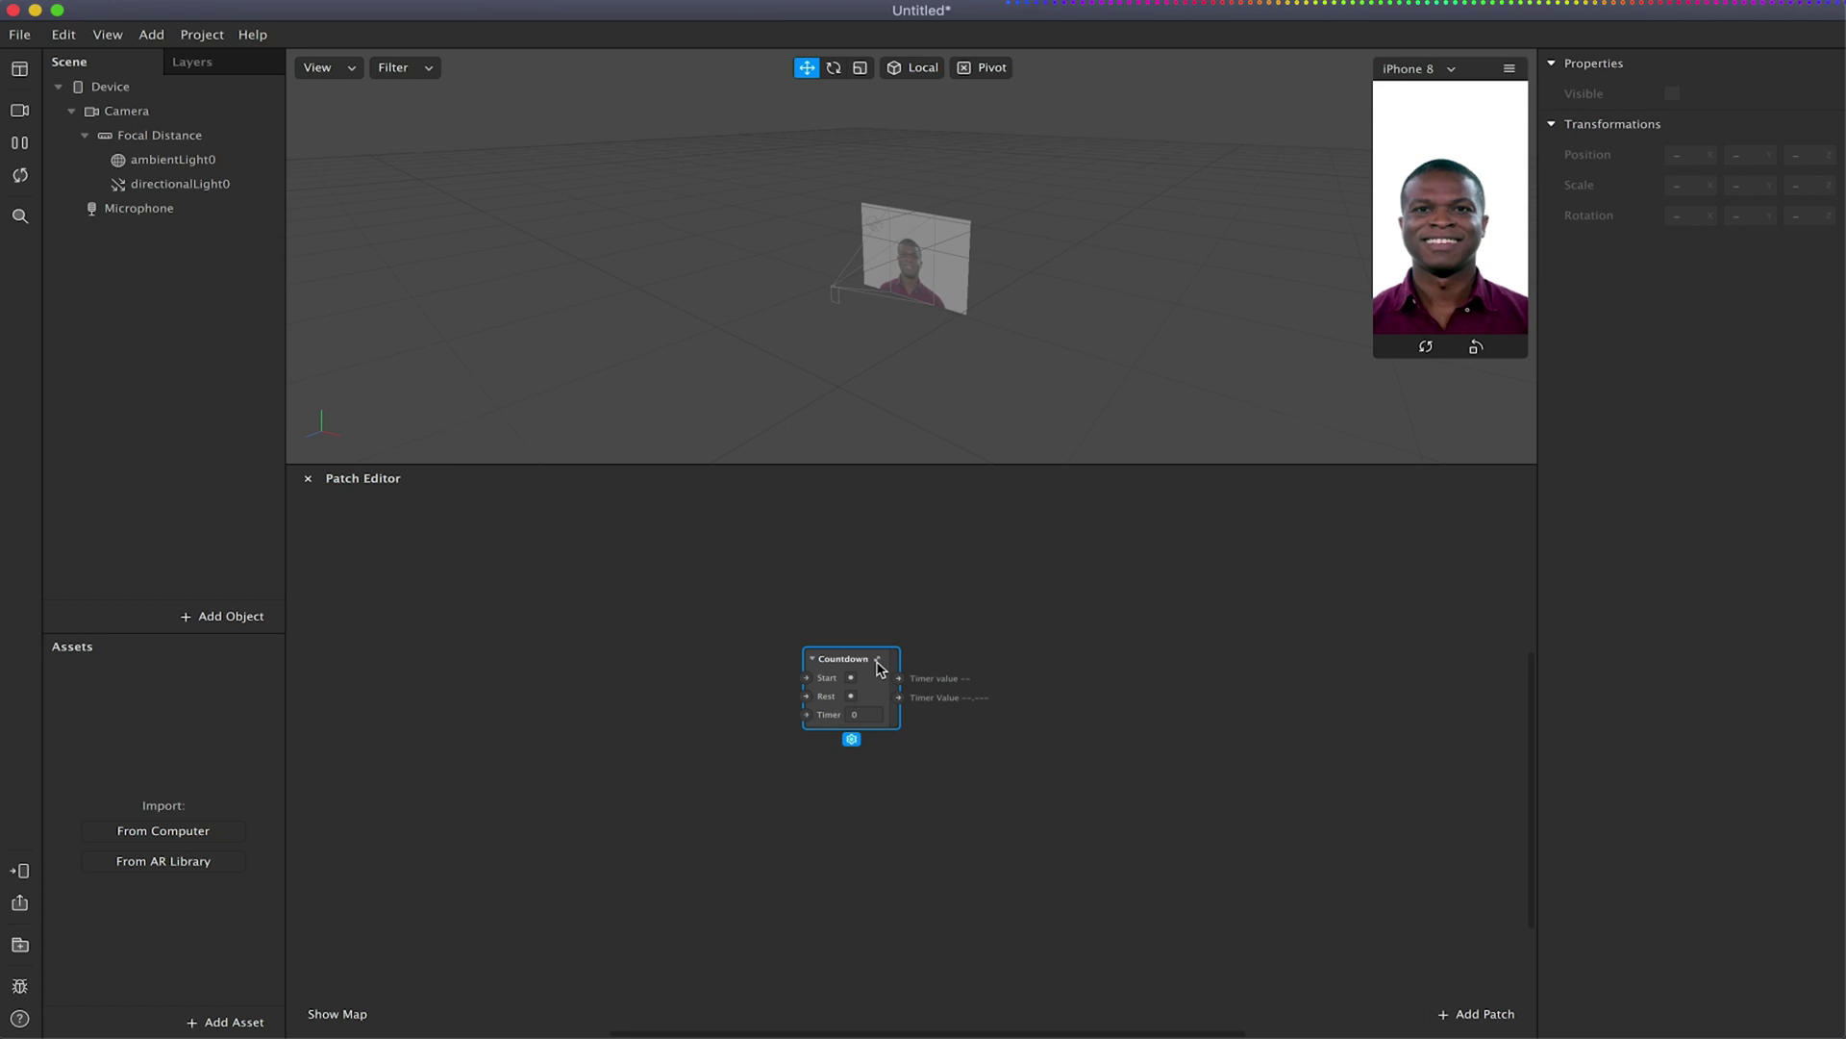
double_click(877, 664)
left_click_drag(719, 767, 455, 681)
left_click_drag(720, 815, 417, 797)
left_click_drag(717, 825, 420, 875)
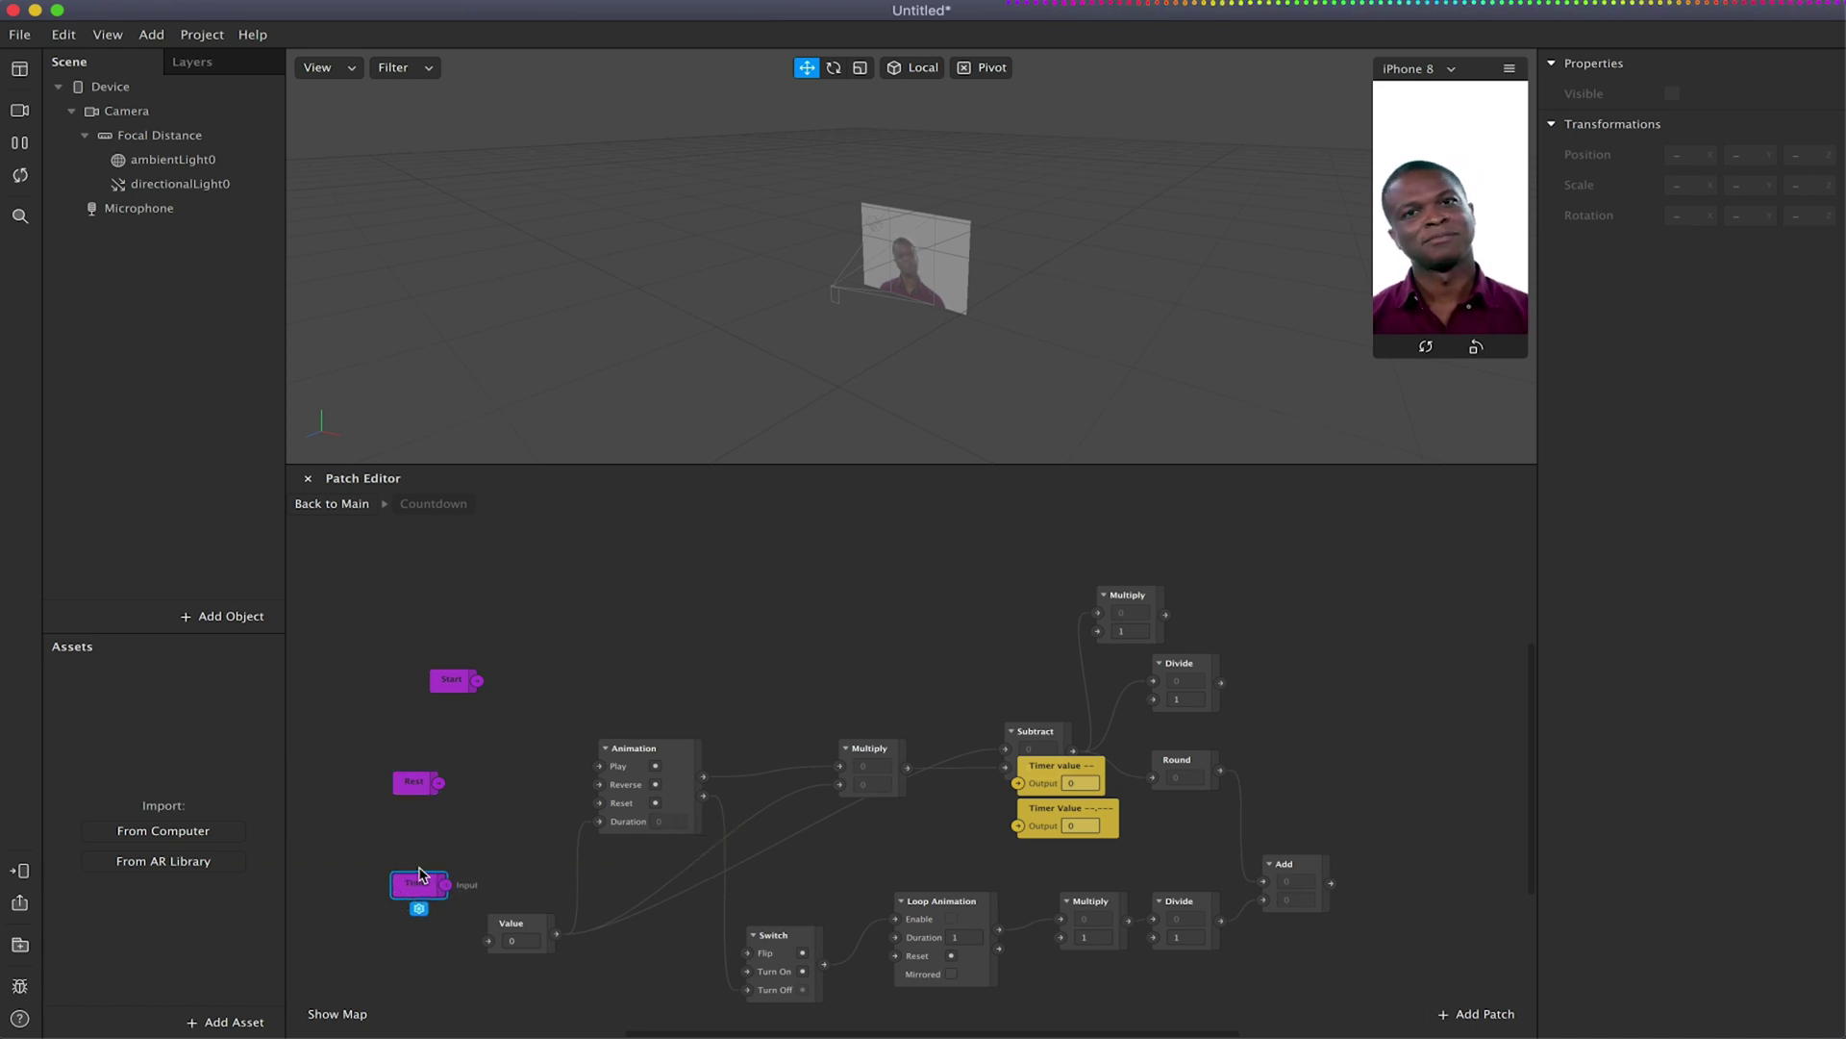
Return to the main graph and rename the Countdown group's Rest input to Reset in its group properties.
left_click(342, 503)
left_click(939, 728)
right_click(907, 733)
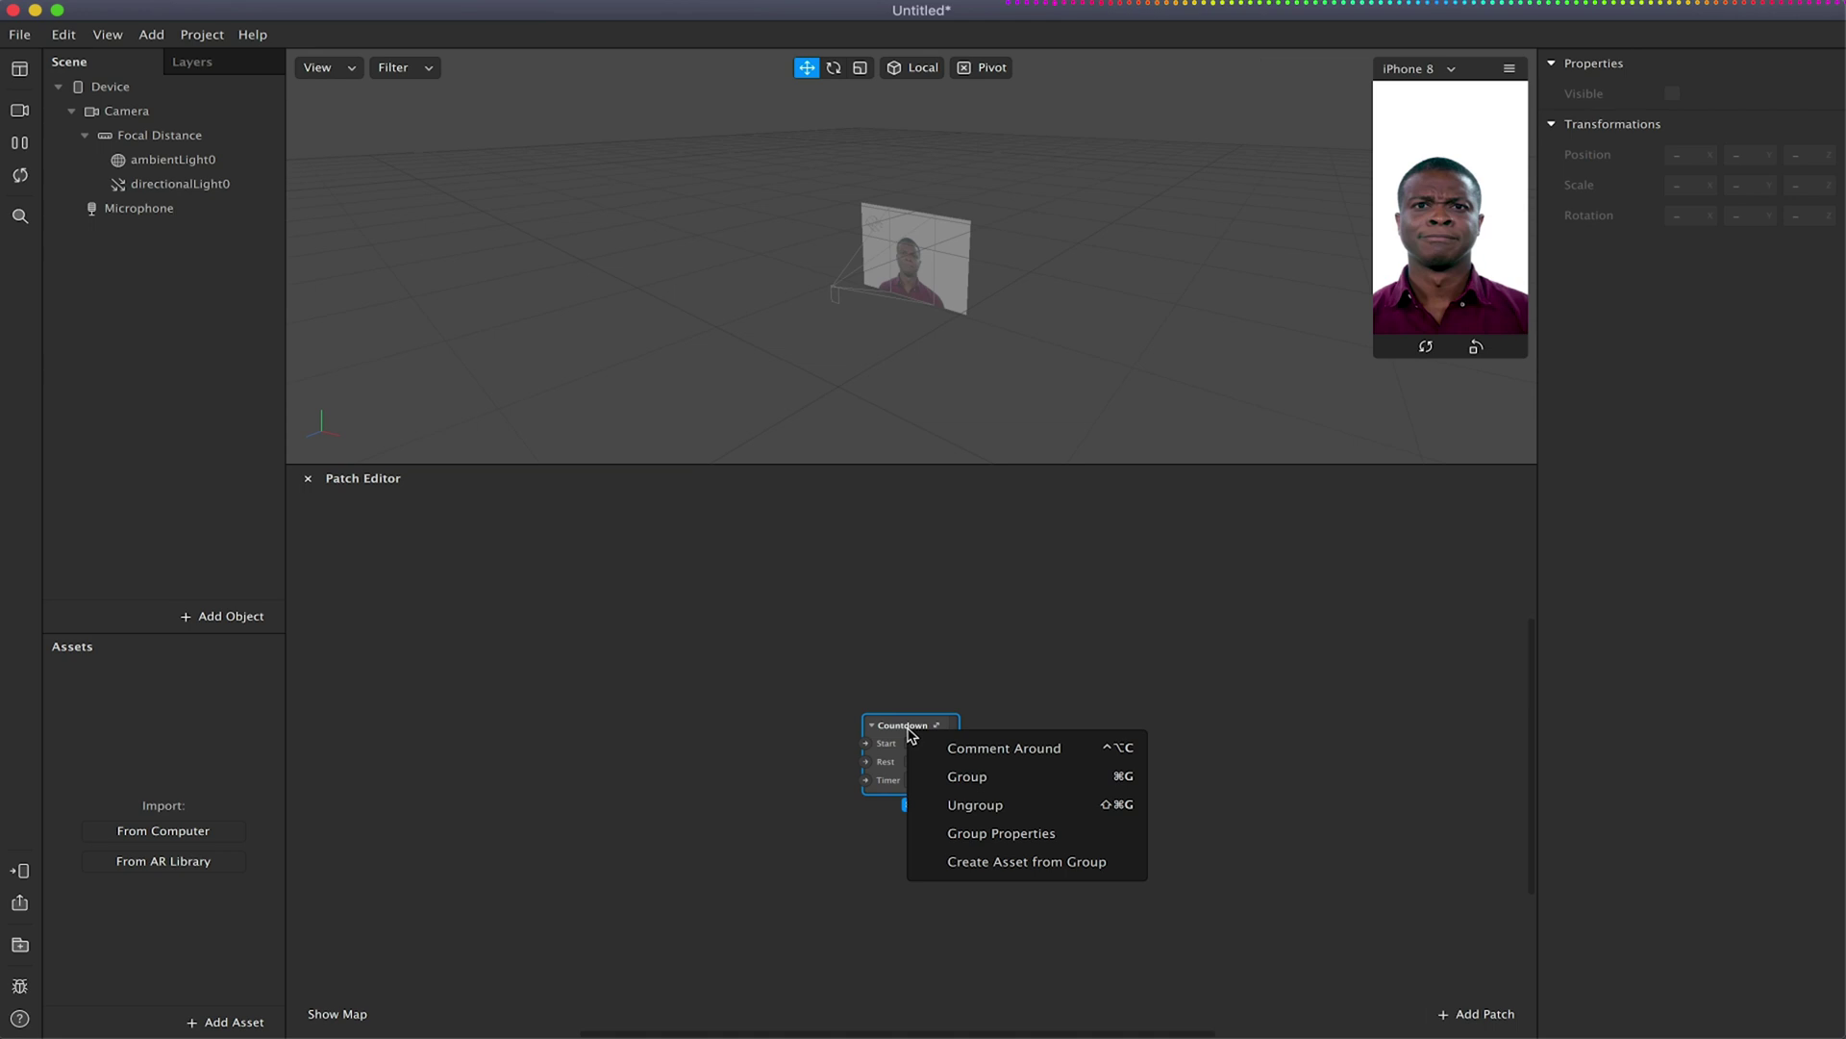
left_click(995, 835)
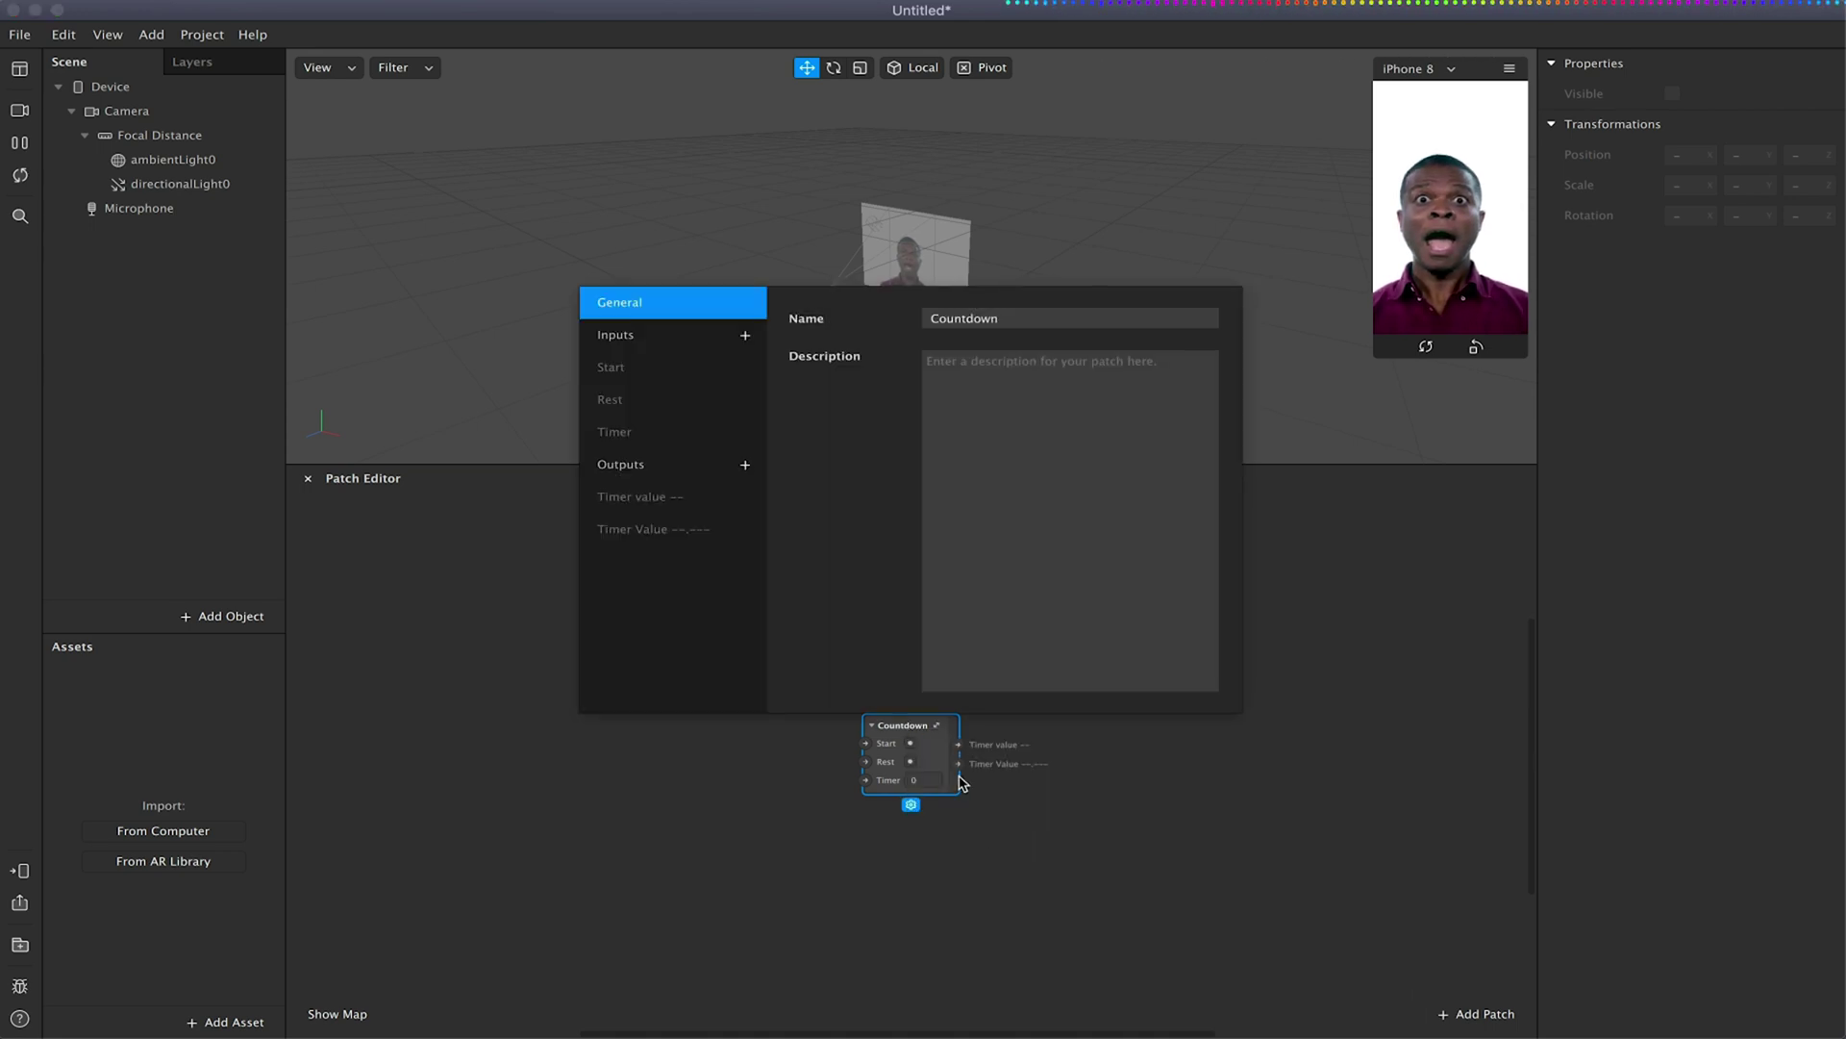
left_click(683, 400)
left_click(952, 318)
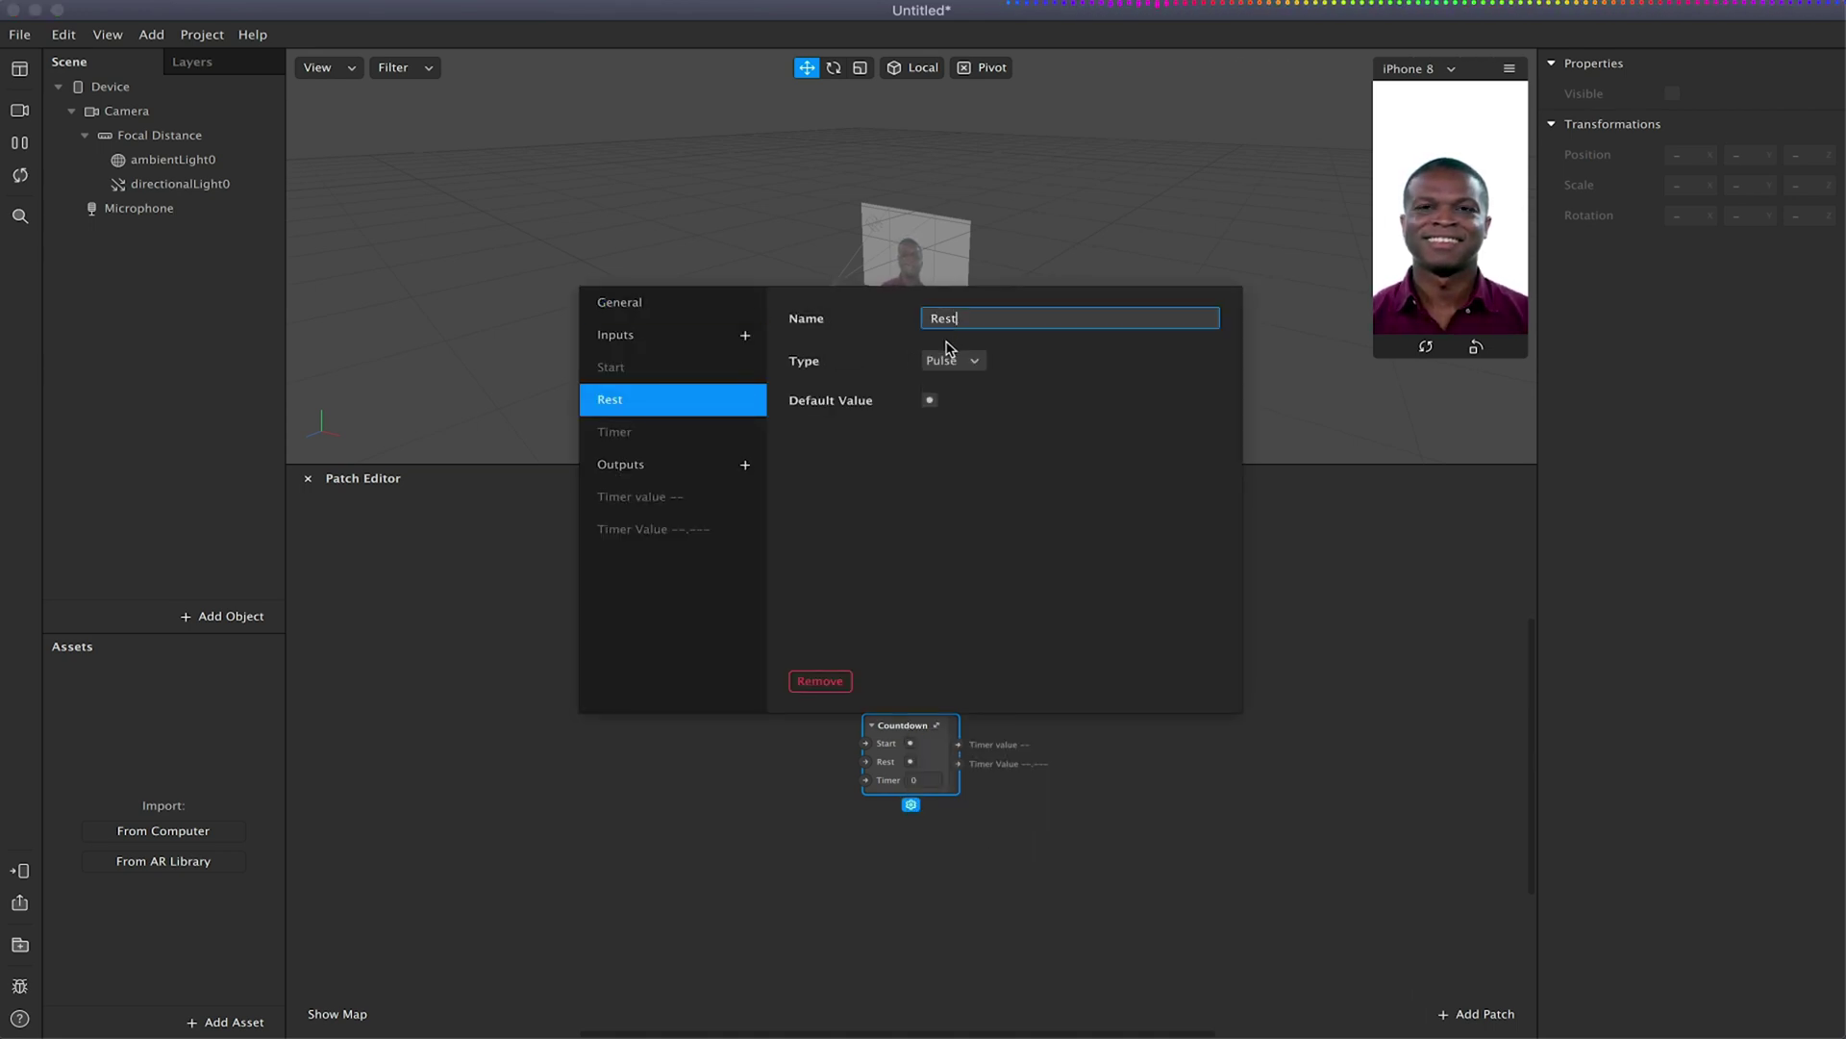
key("Return")
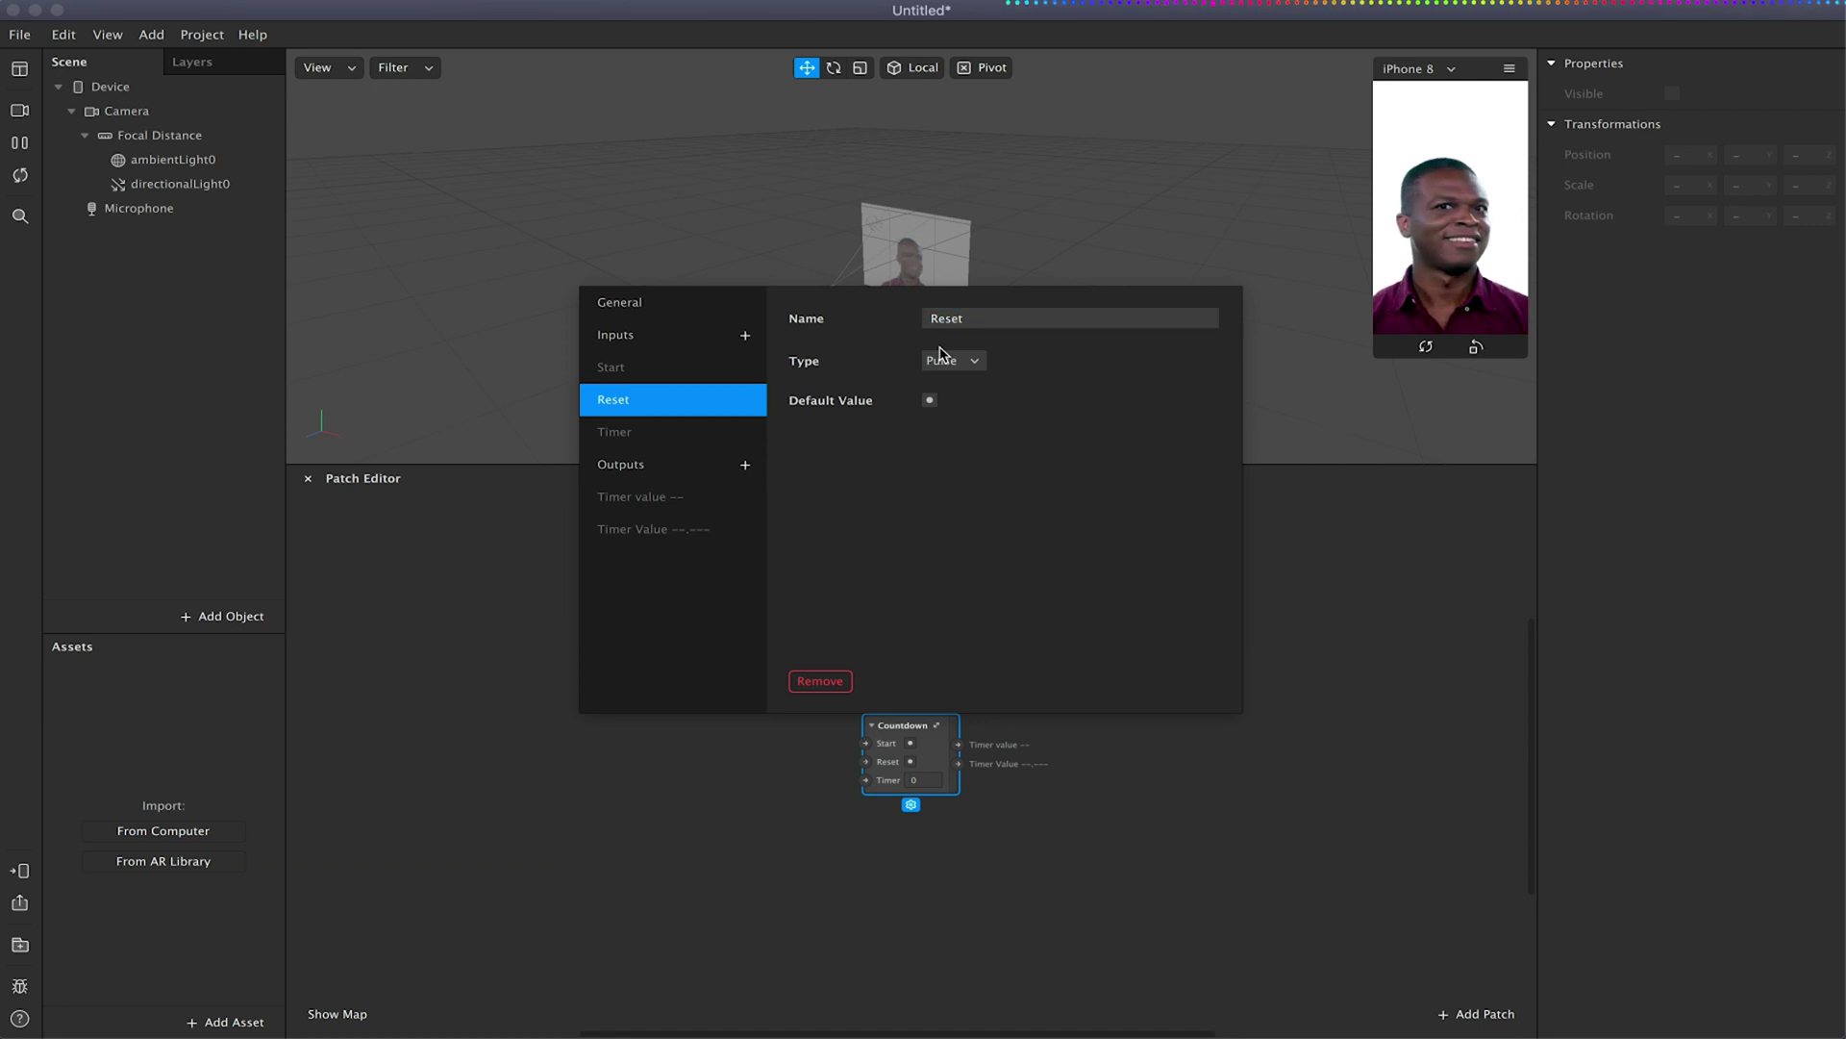
left_click(712, 849)
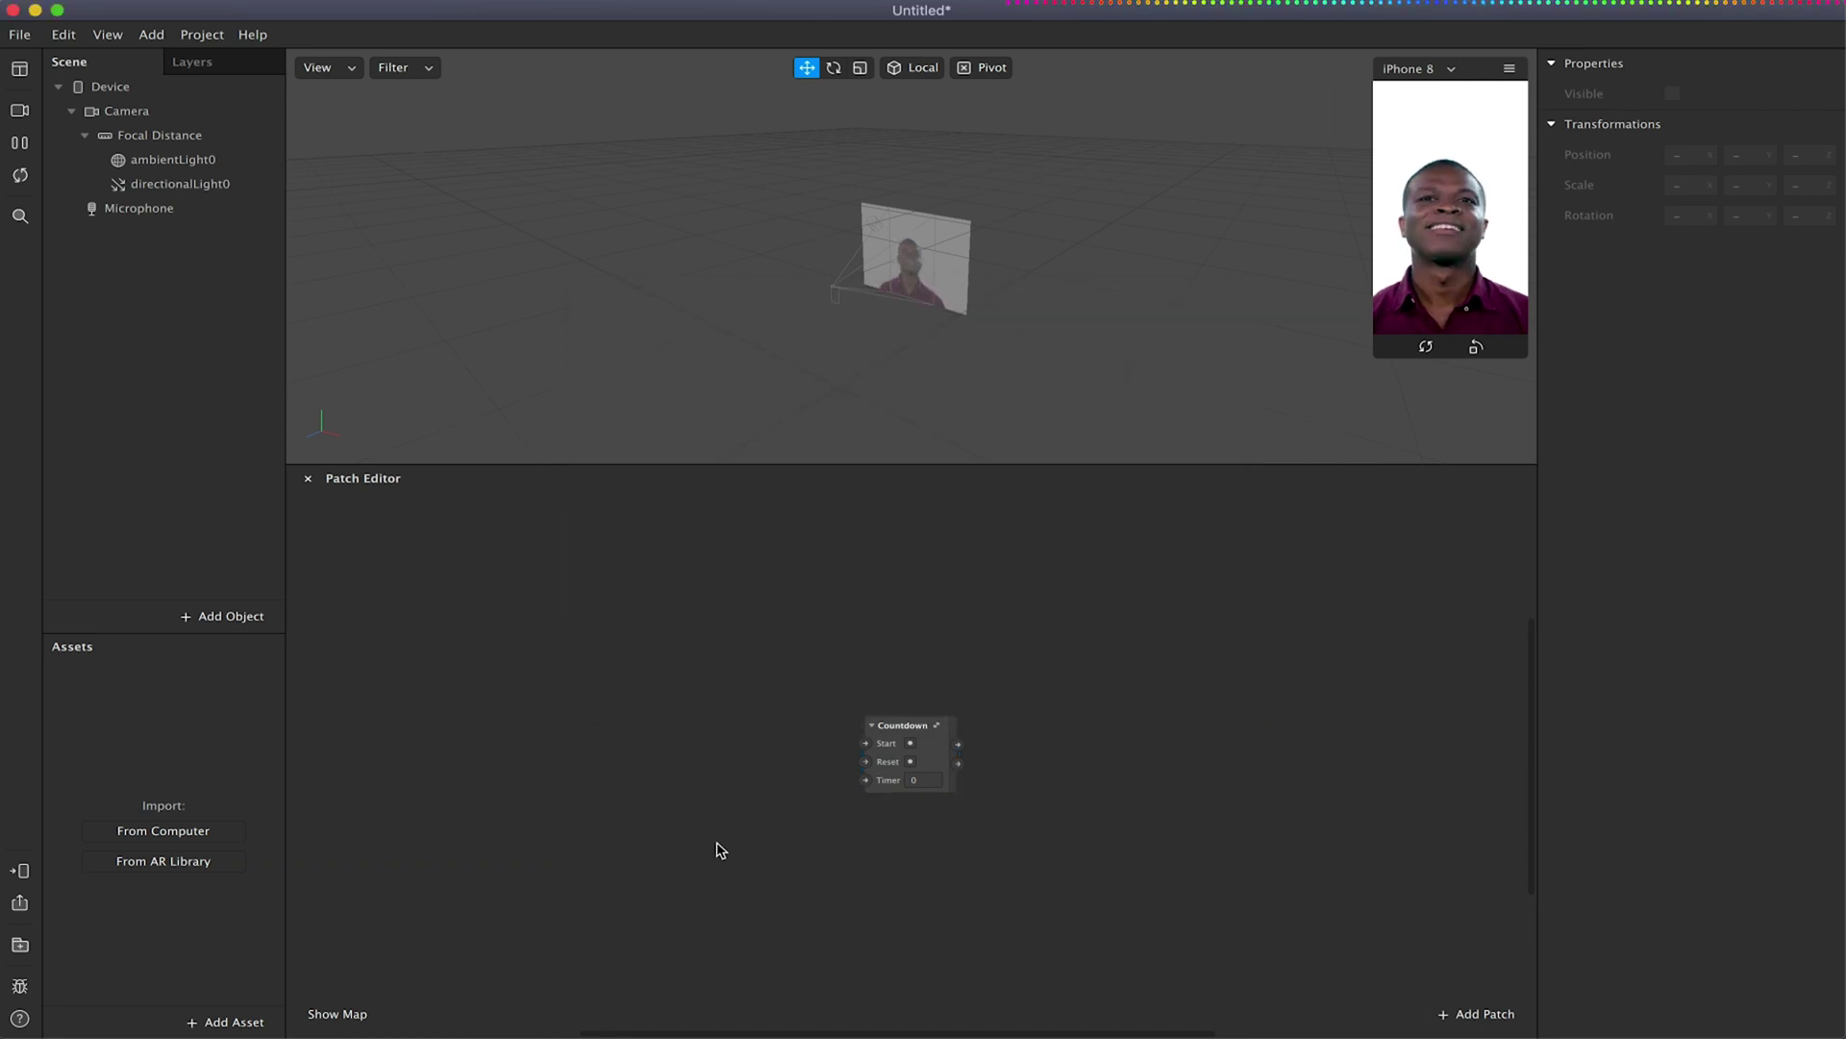
Inside the Countdown group, move both output nodes to the far right and connect Round to "Timer value --" and Add to "Timer Value --.---".
double_click(935, 725)
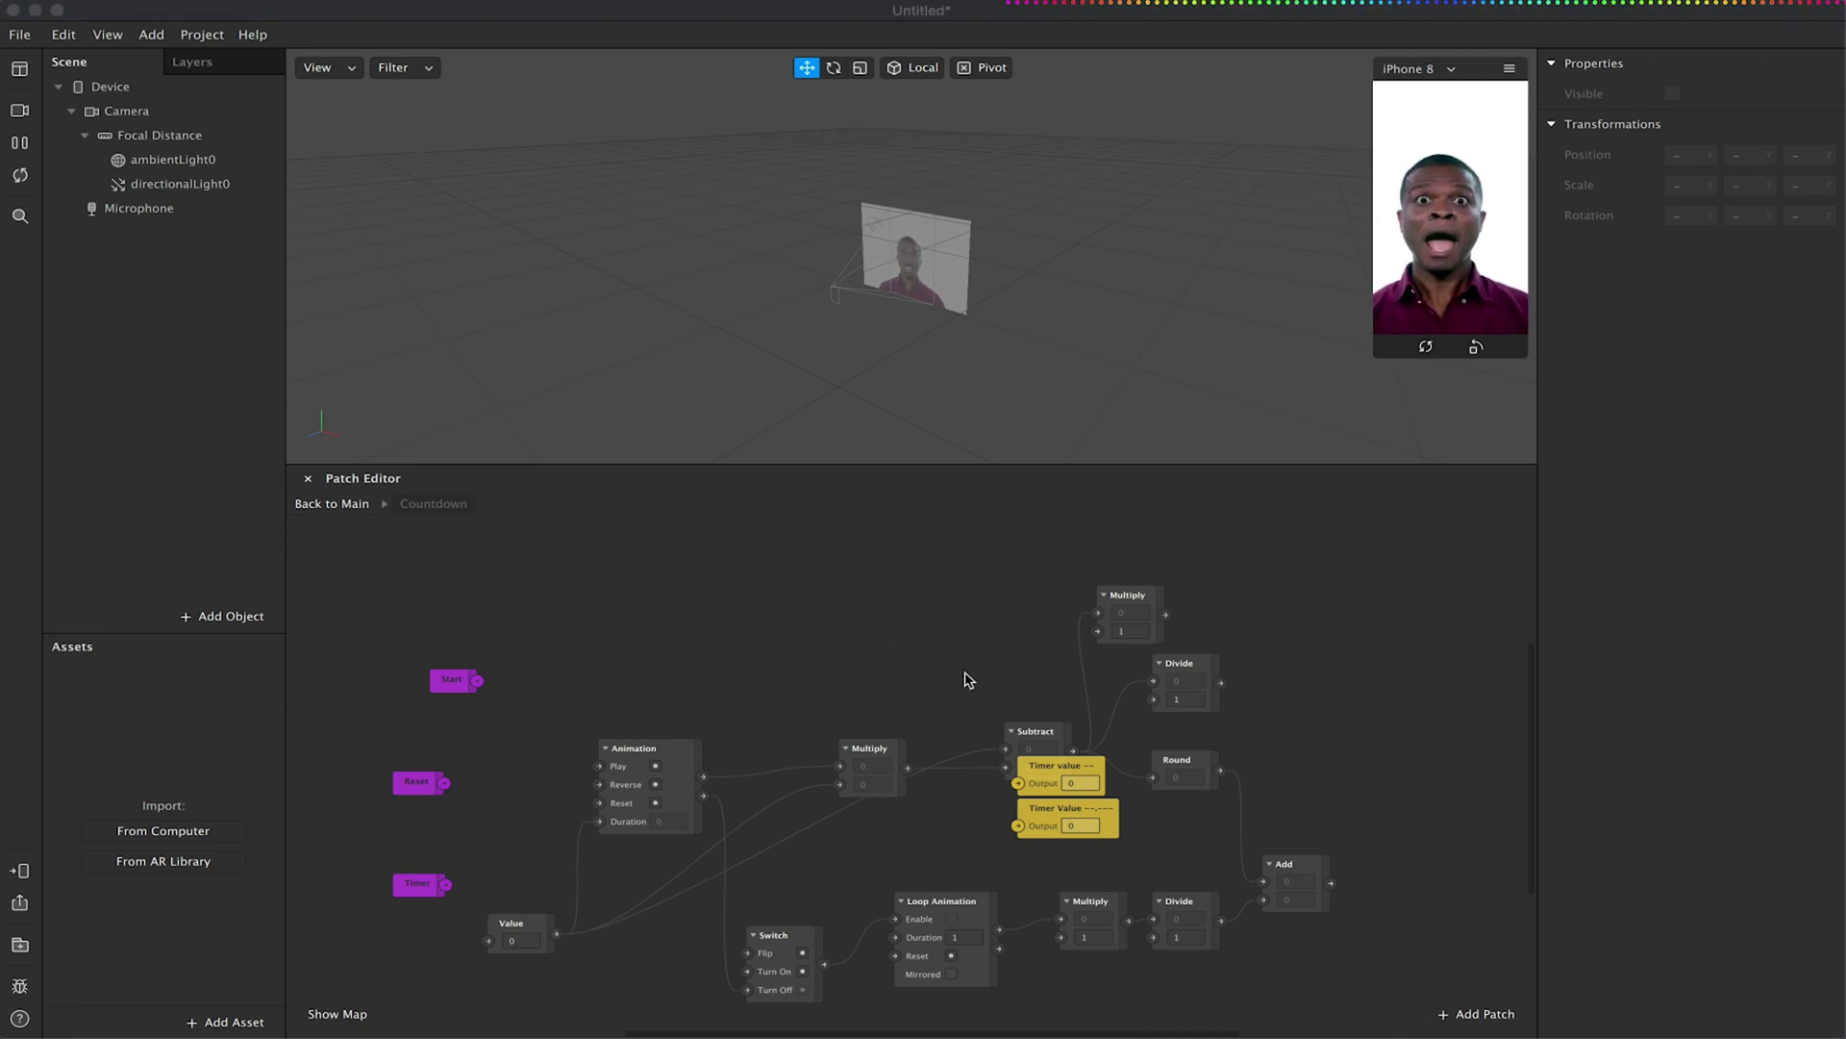
left_click_drag(1072, 773, 1407, 736)
left_click_drag(1221, 772, 1356, 755)
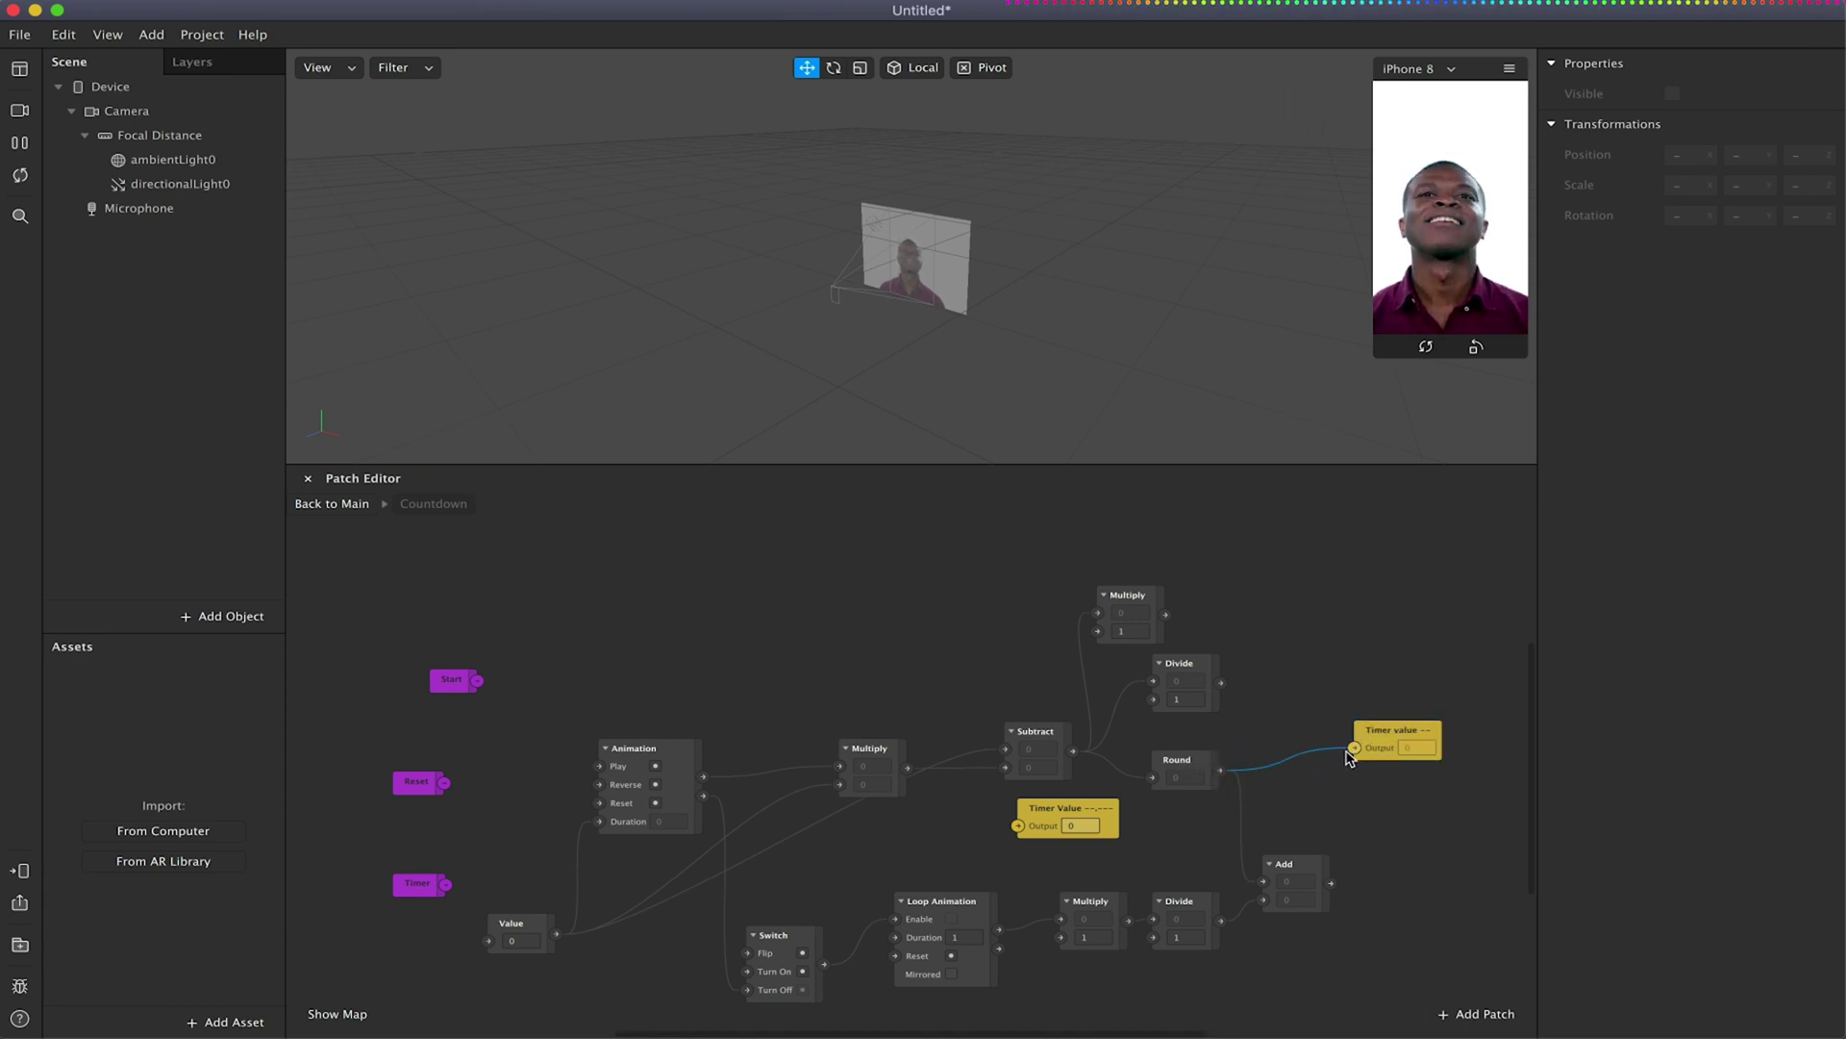
left_click(1037, 816)
left_click_drag(1038, 817, 1391, 885)
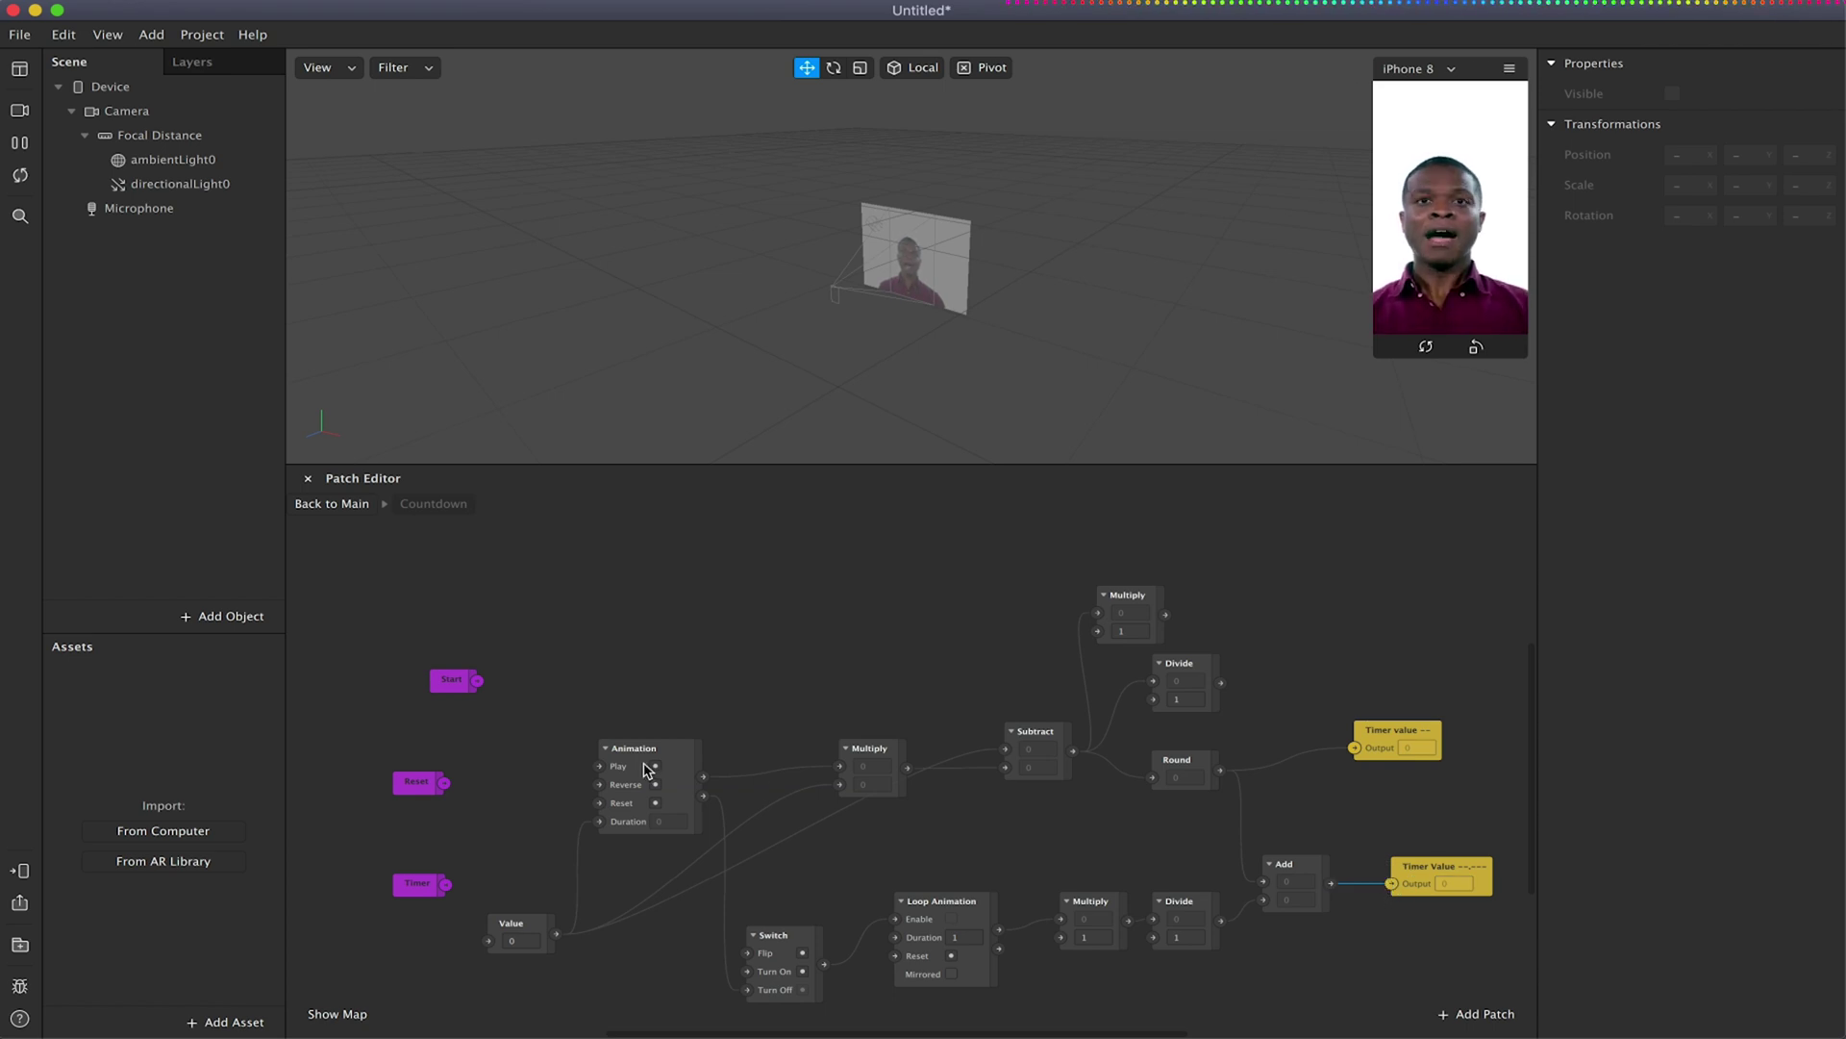
Connect Start to the Animation's Play and the Switch's Turn On, and connect Reset to the Reset inputs of Animation and Loop Animation.
left_click_drag(477, 680, 600, 767)
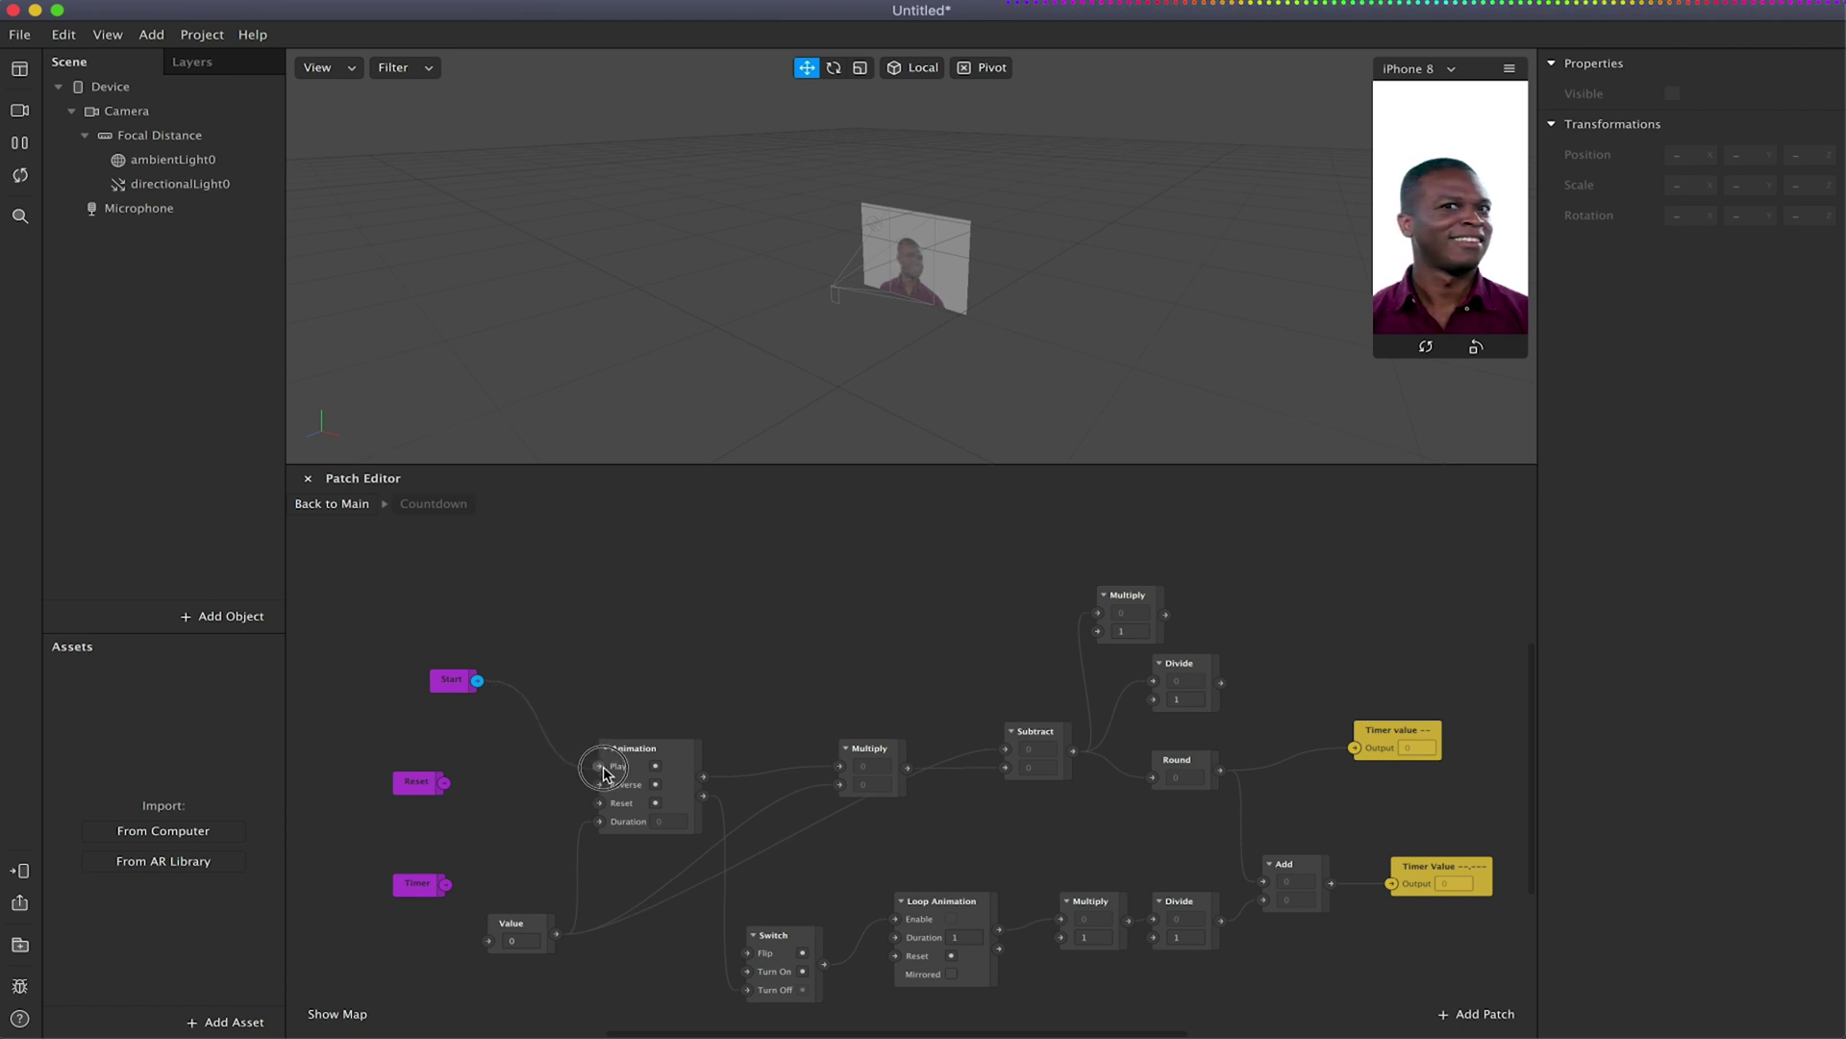
left_click_drag(478, 681, 748, 972)
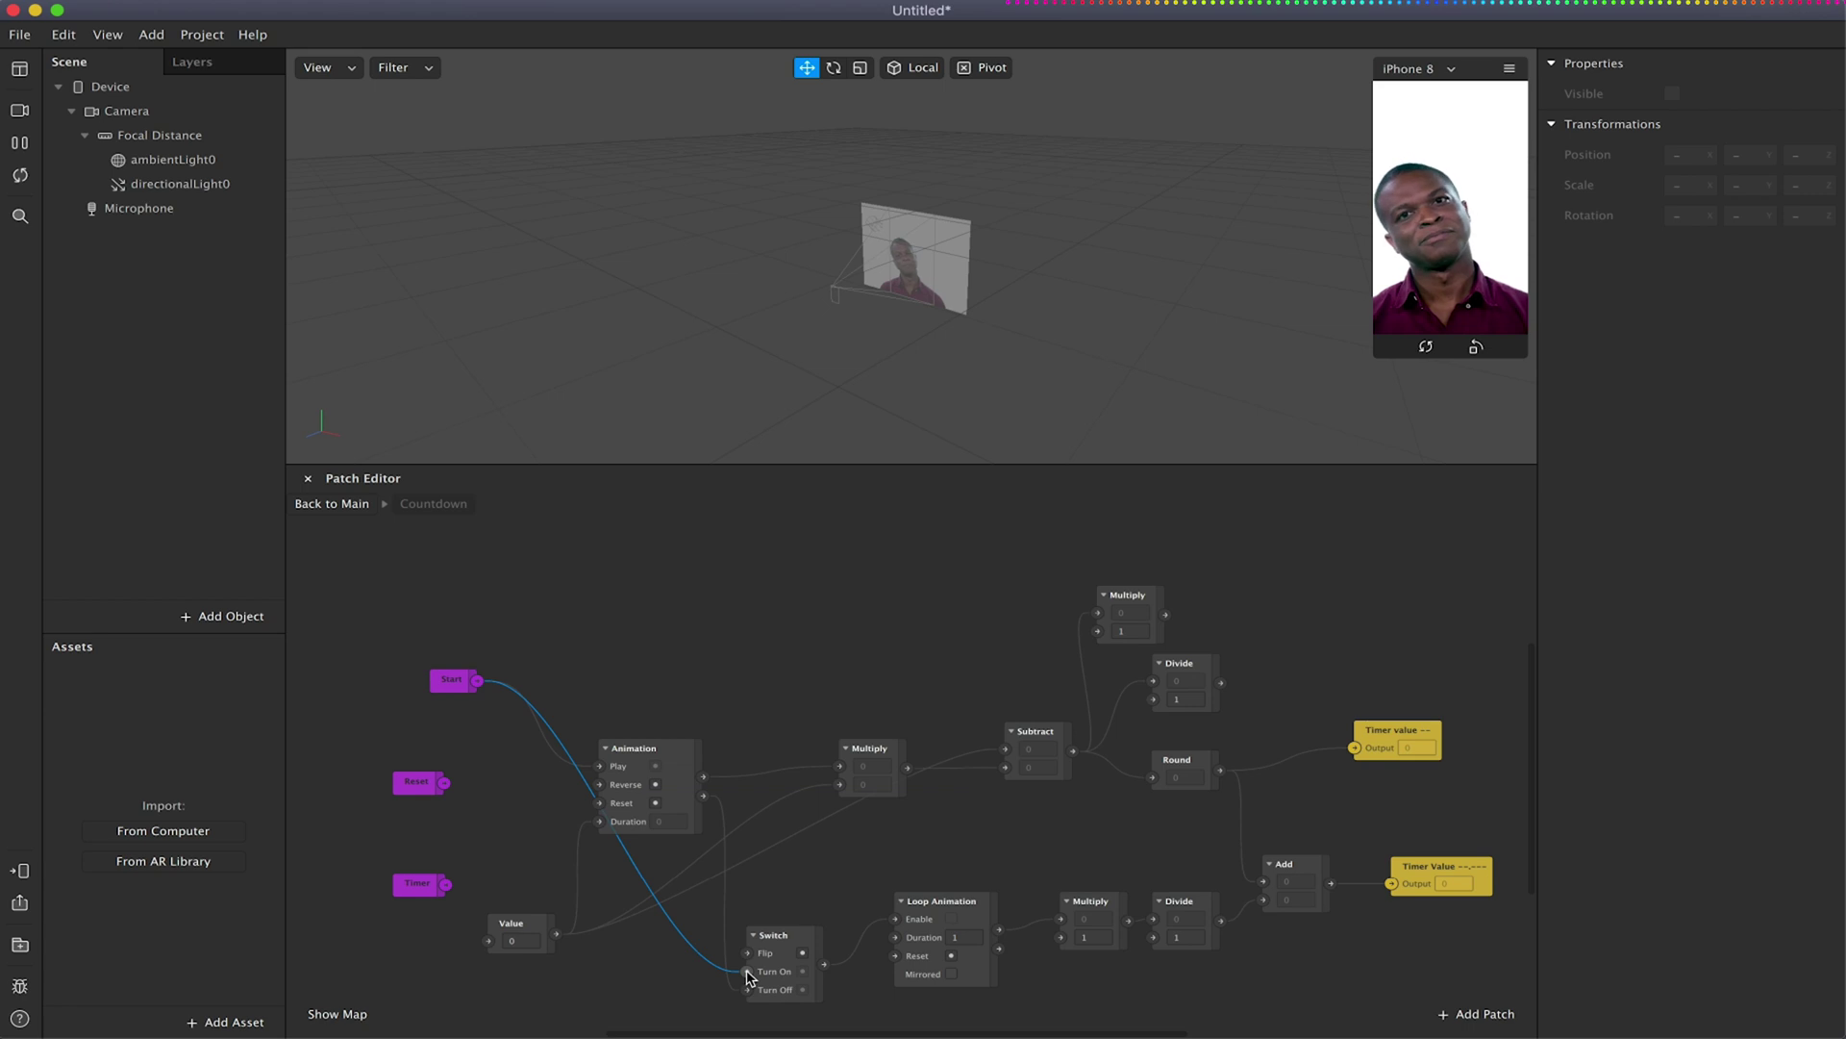
left_click_drag(444, 783, 601, 804)
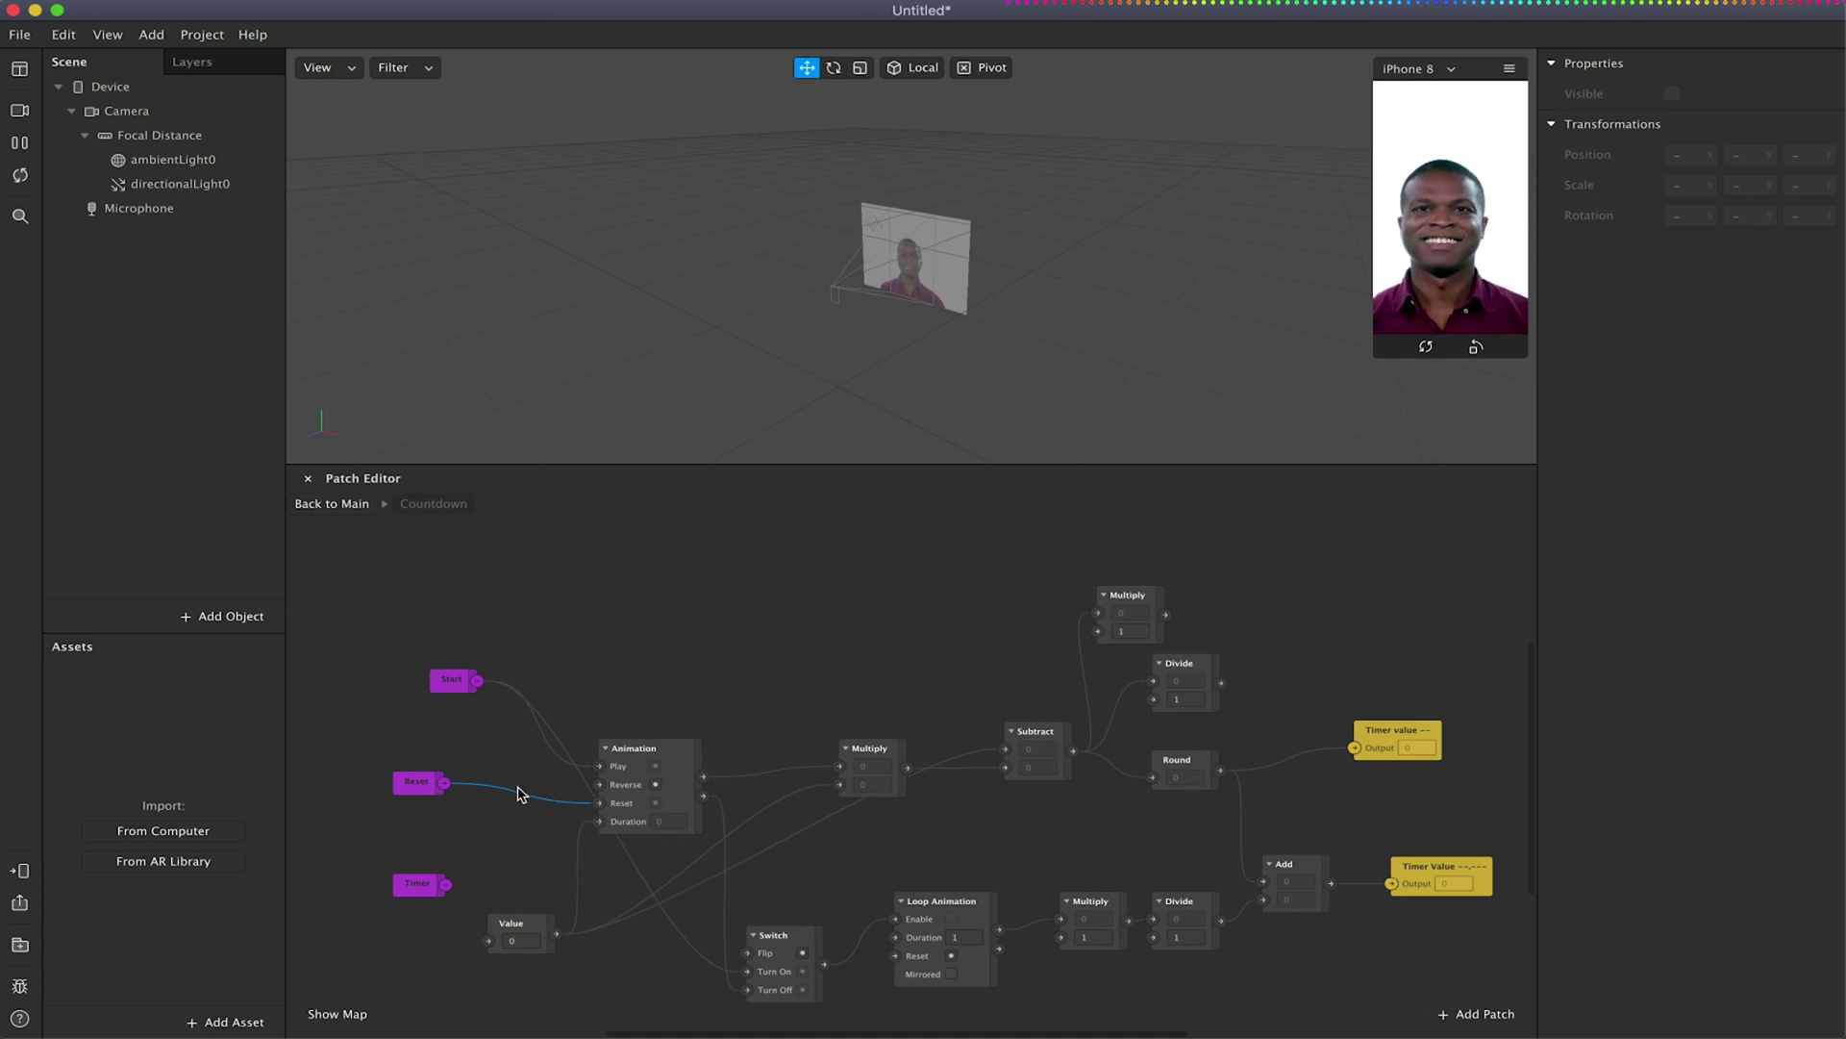
left_click_drag(444, 783, 748, 998)
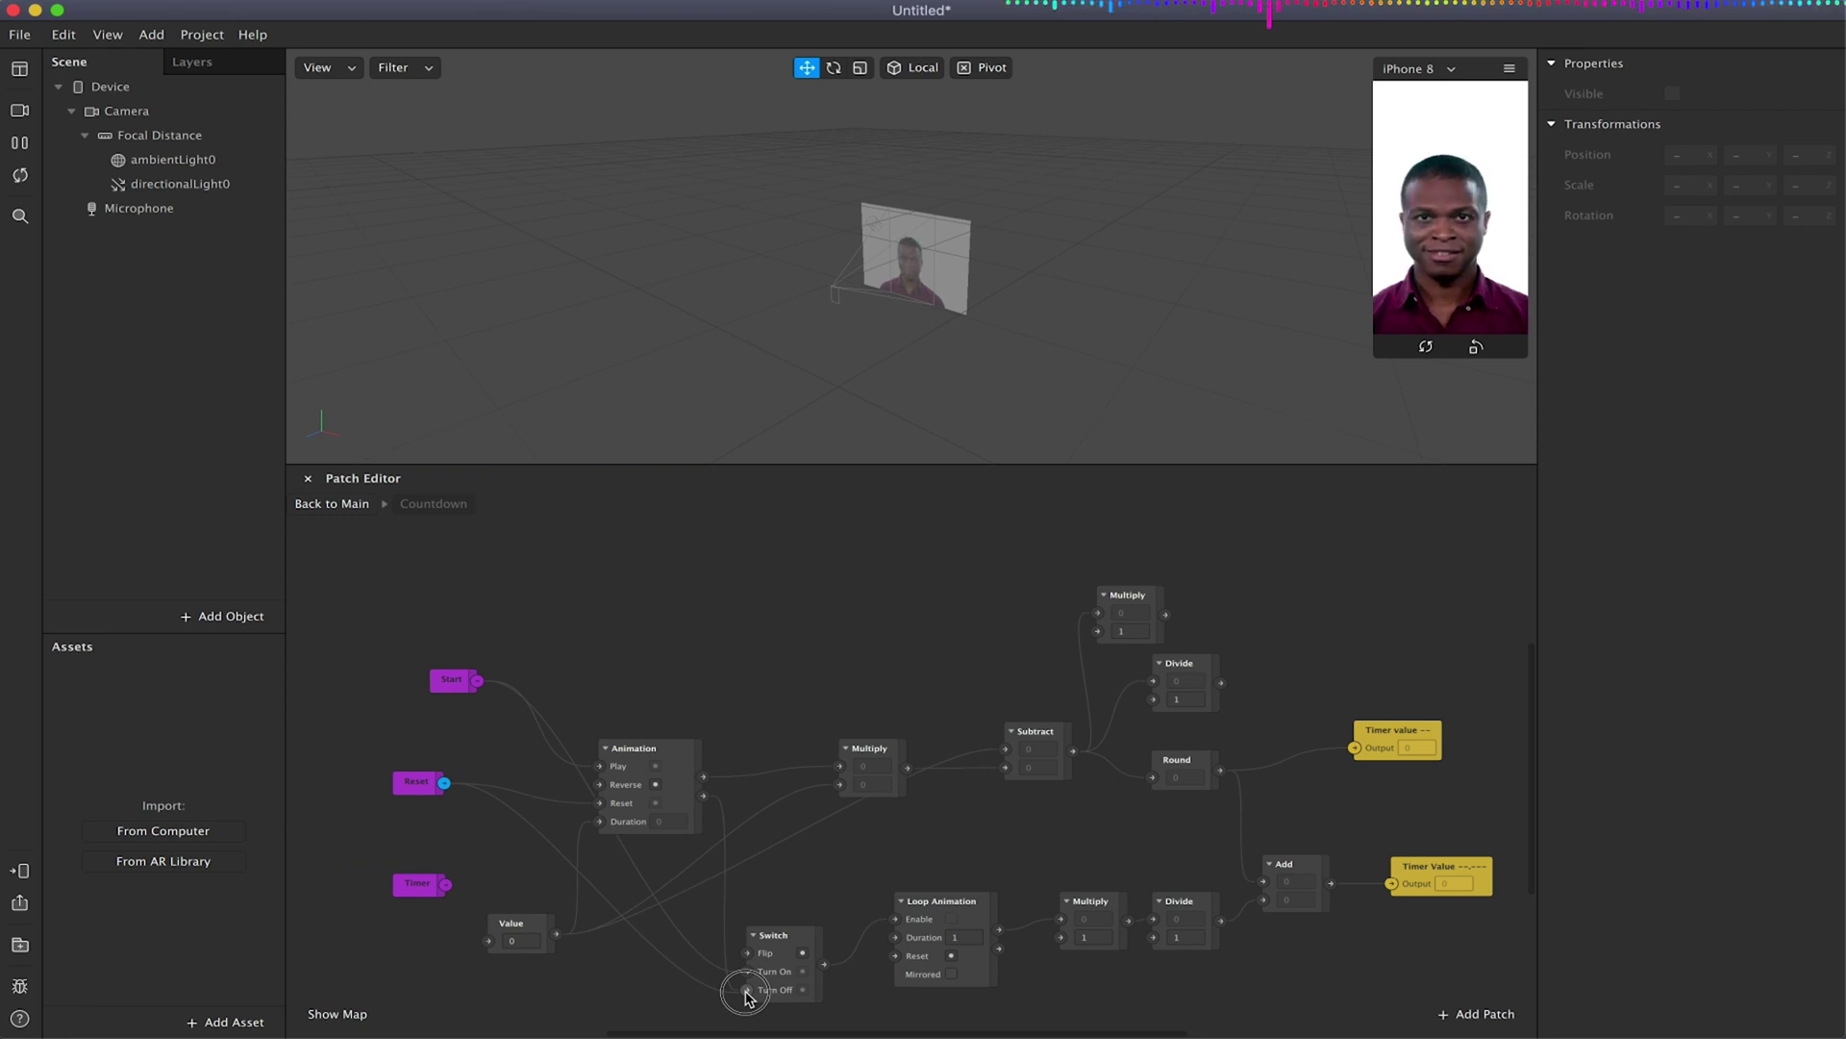
mouse_move(748, 998)
left_mouse_down()
mouse_move(877, 895)
mouse_move(919, 940)
mouse_move(769, 962)
mouse_move(778, 979)
left_mouse_up()
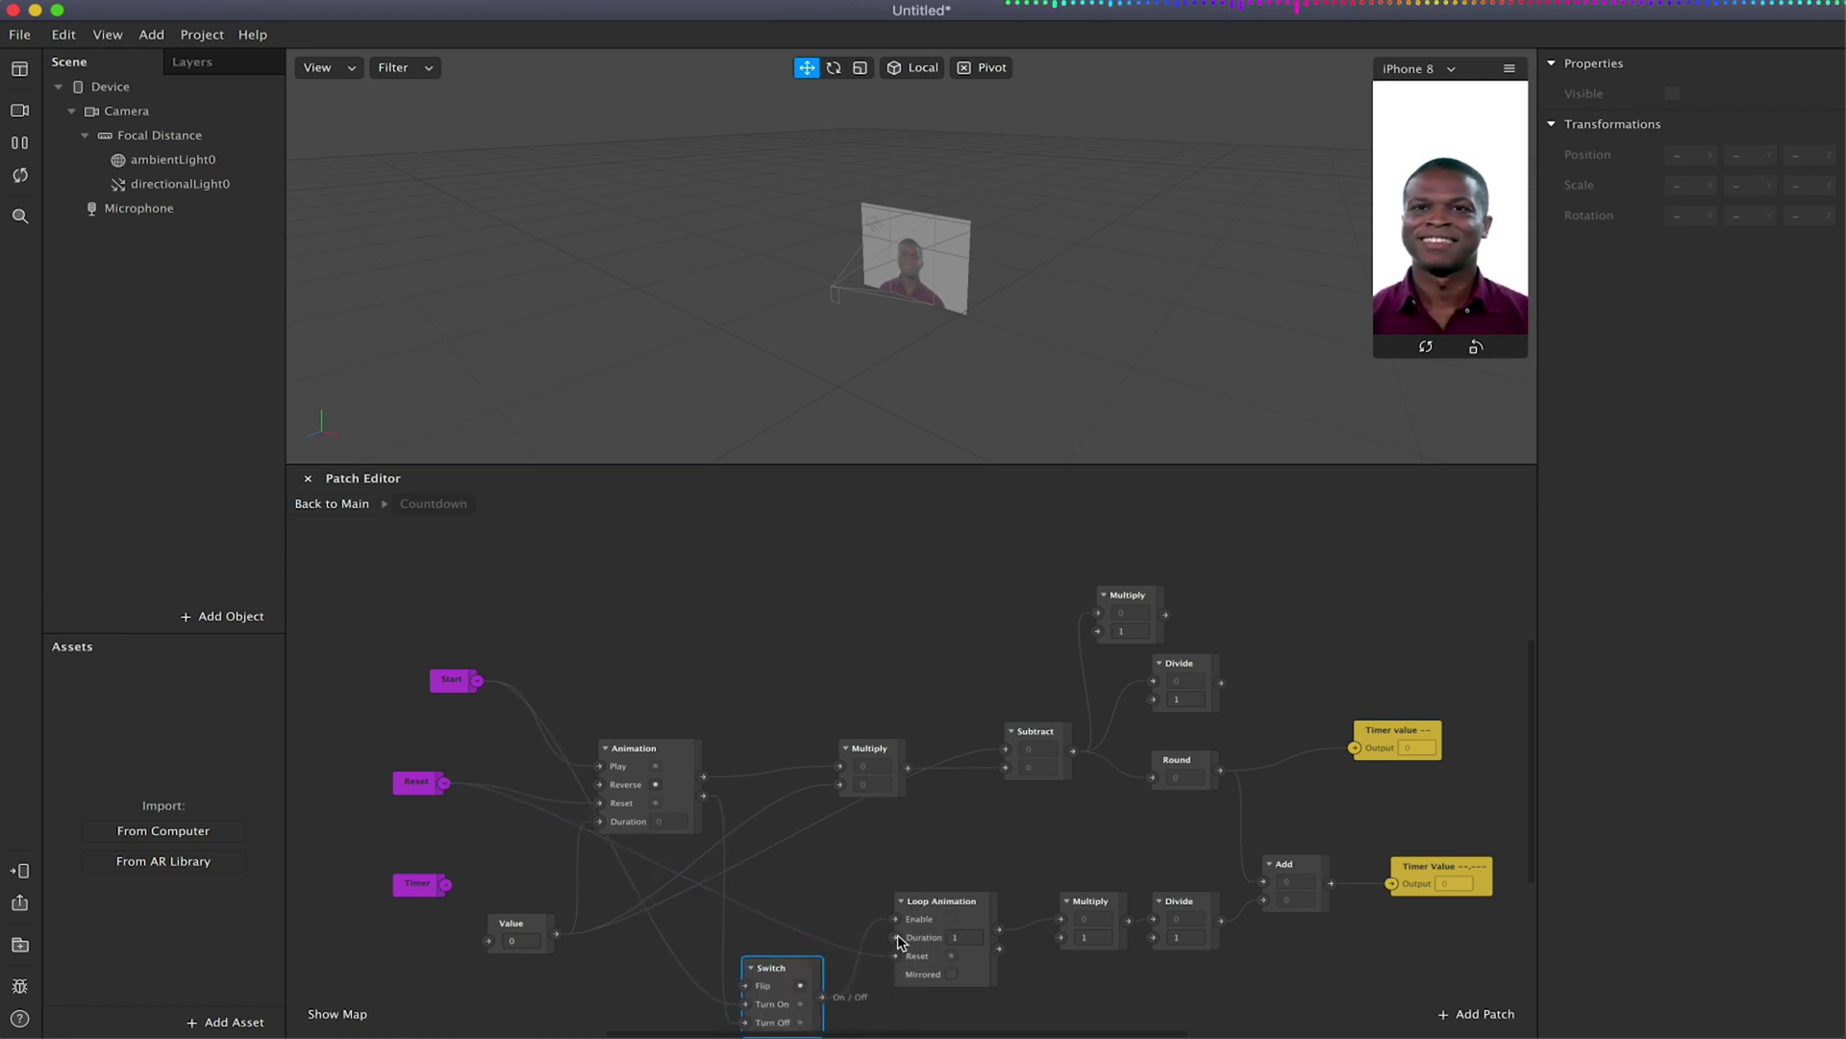
left_click_drag(673, 748, 708, 694)
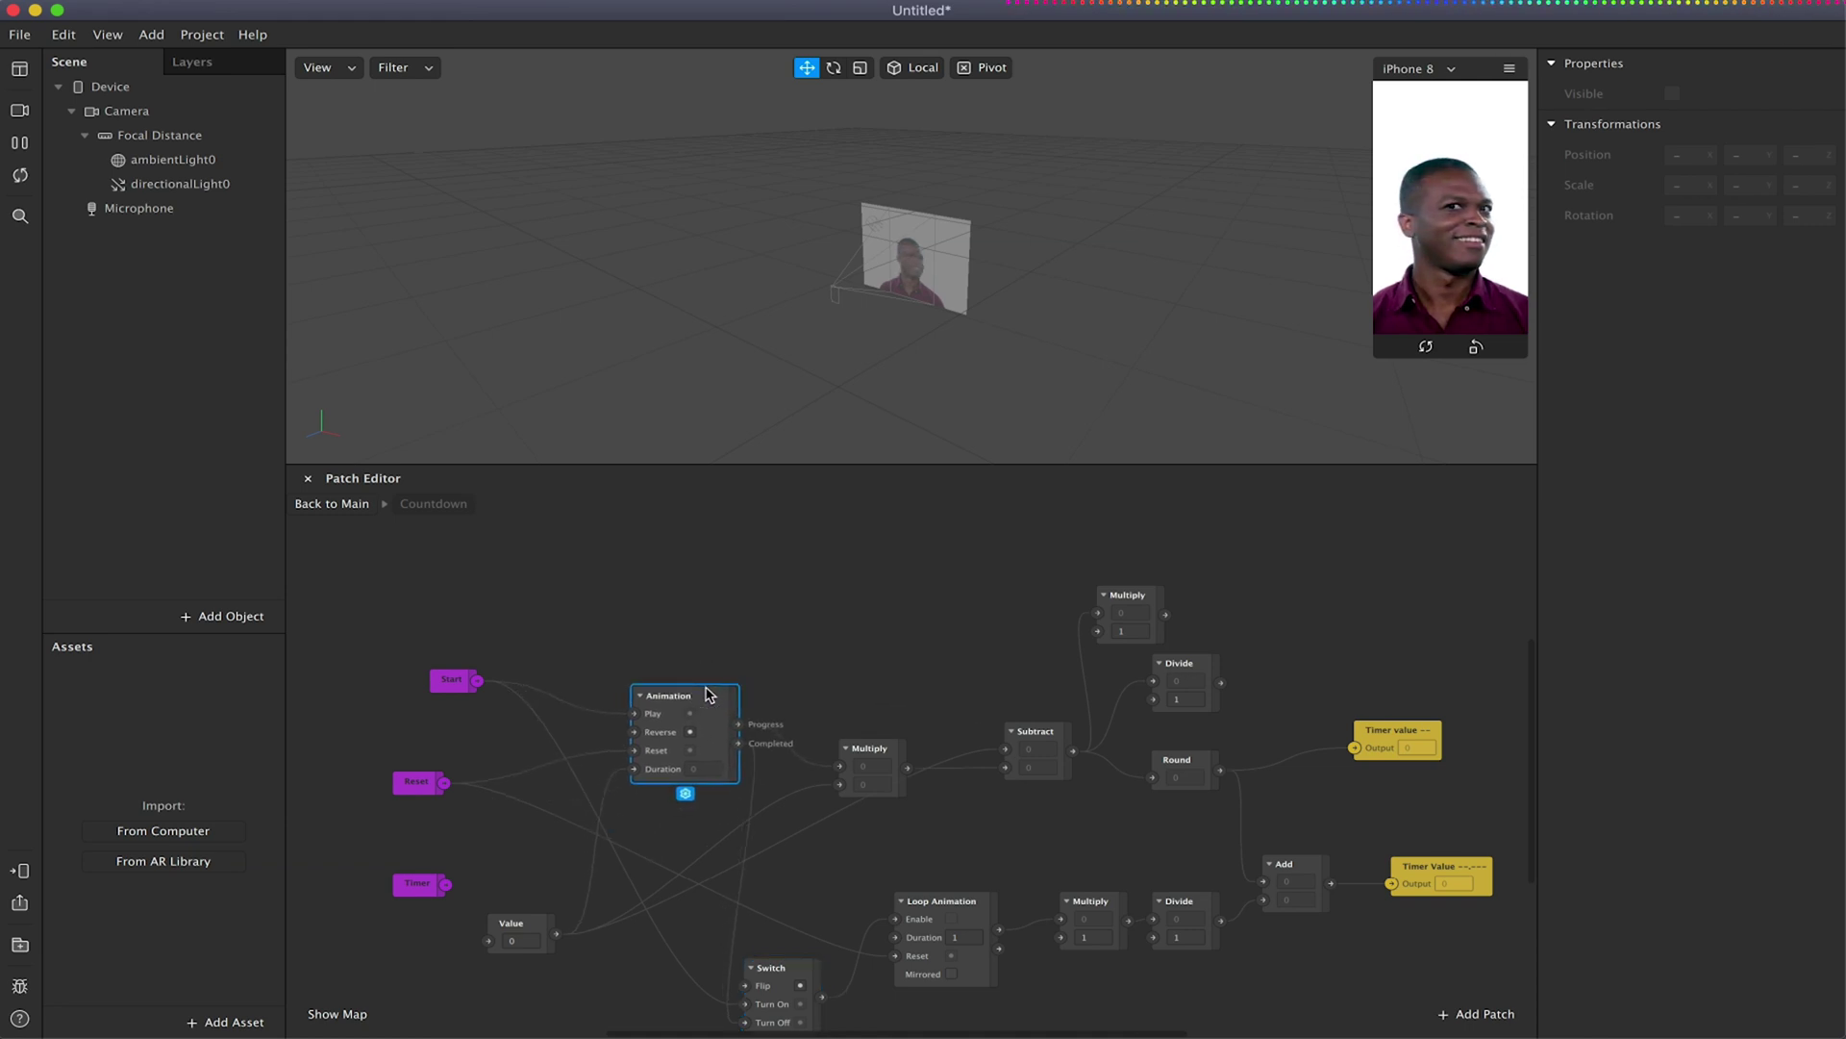
Connect the Timer input to the Value patch, and return to the main graph to reposition the Countdown patch.
left_click_drag(445, 885, 488, 941)
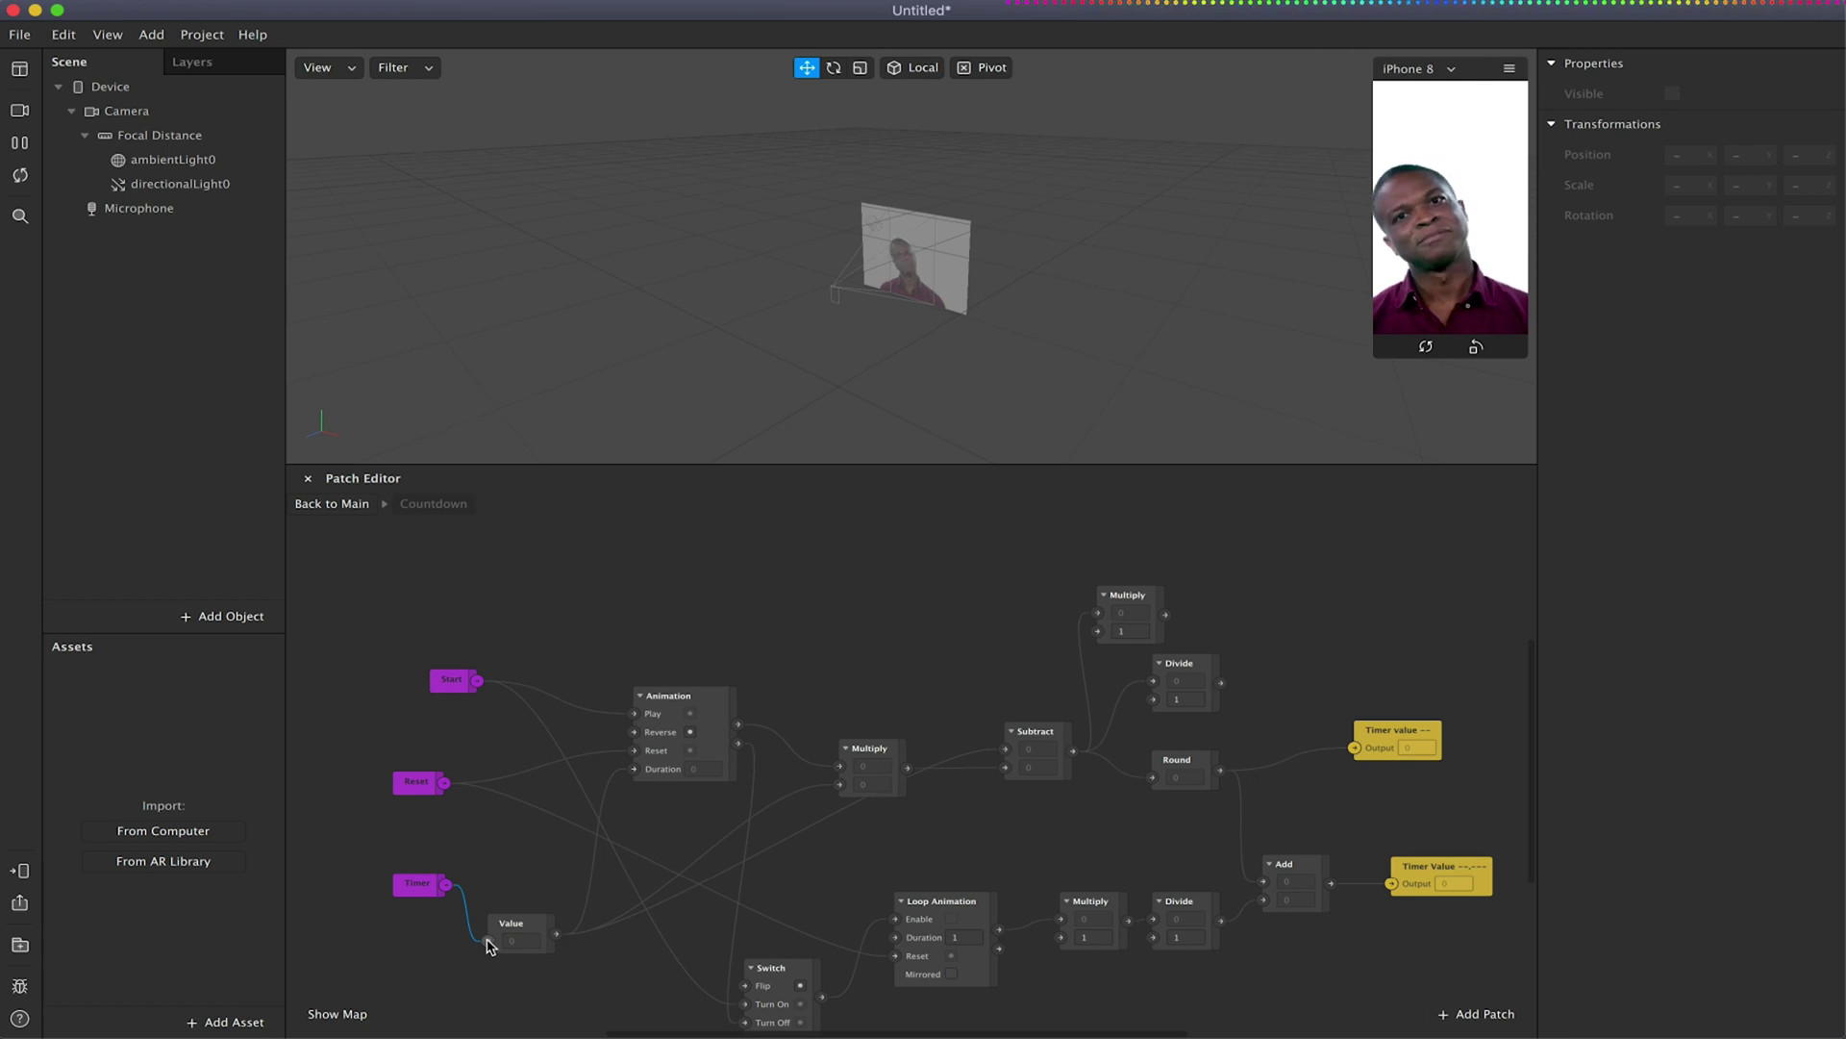
left_click(338, 503)
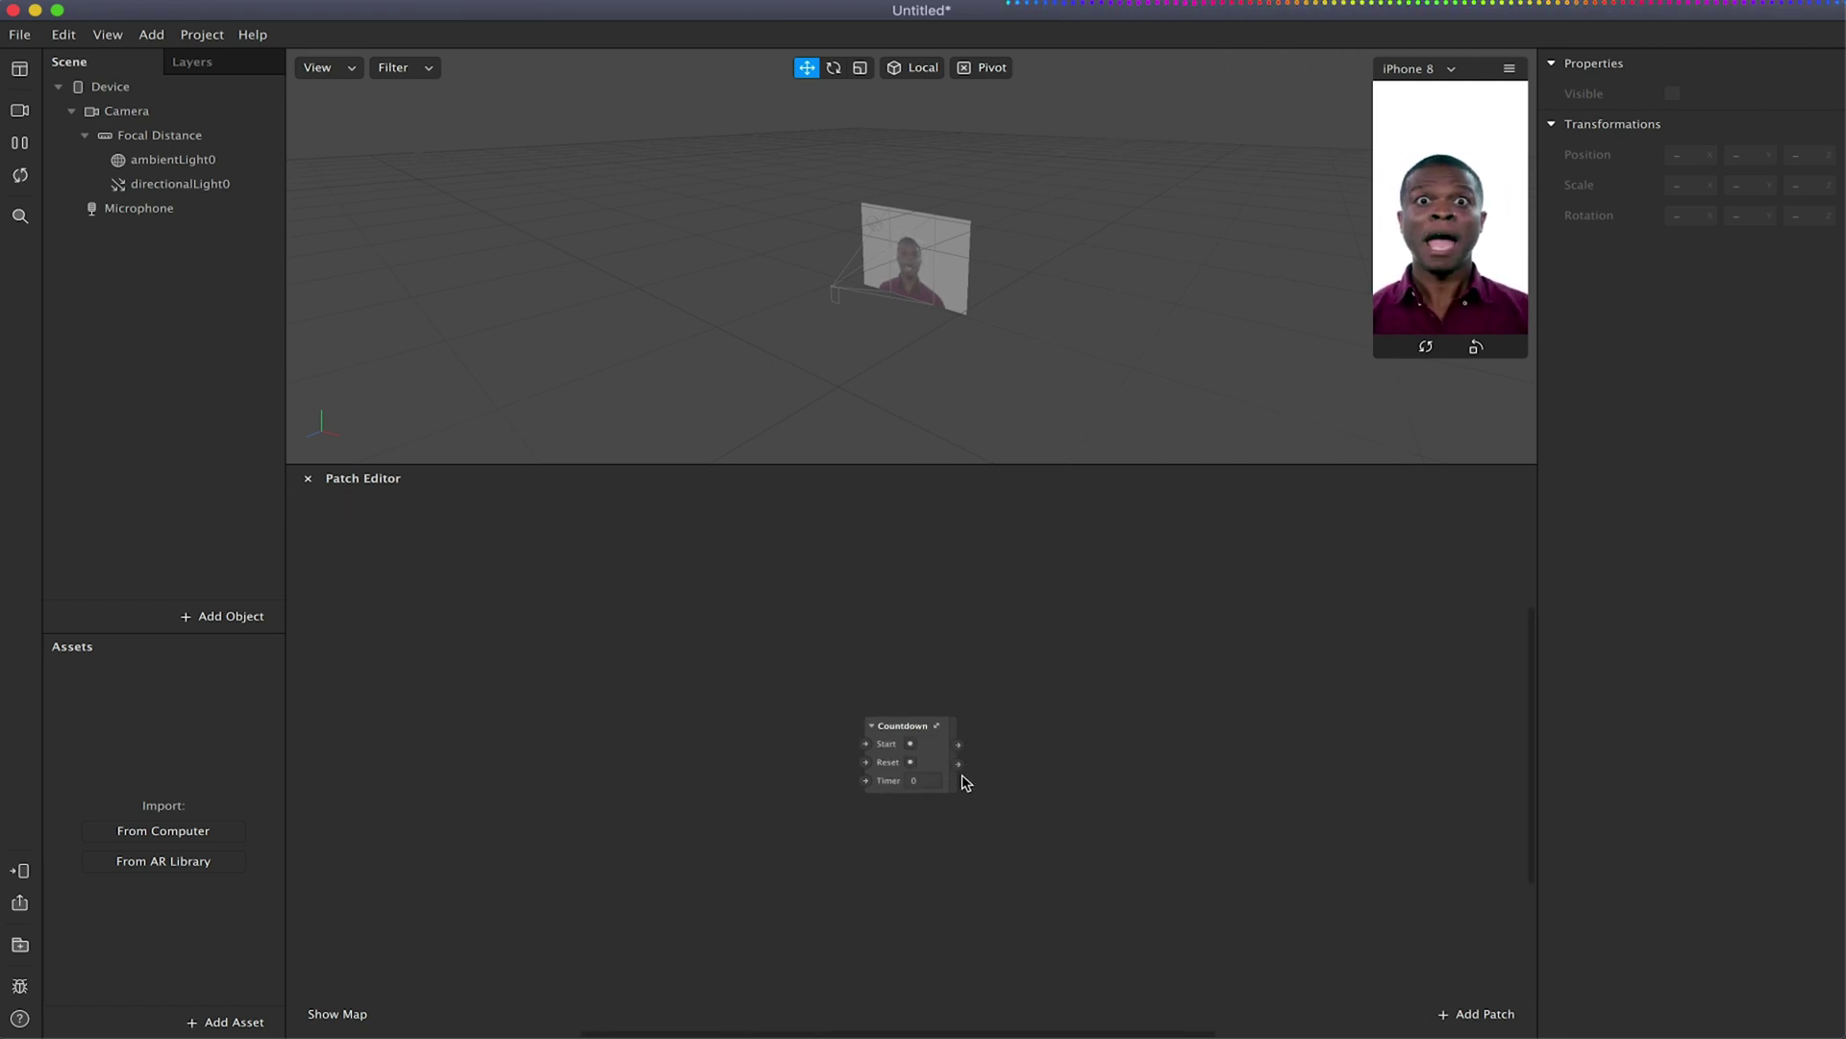
left_click_drag(892, 731, 835, 699)
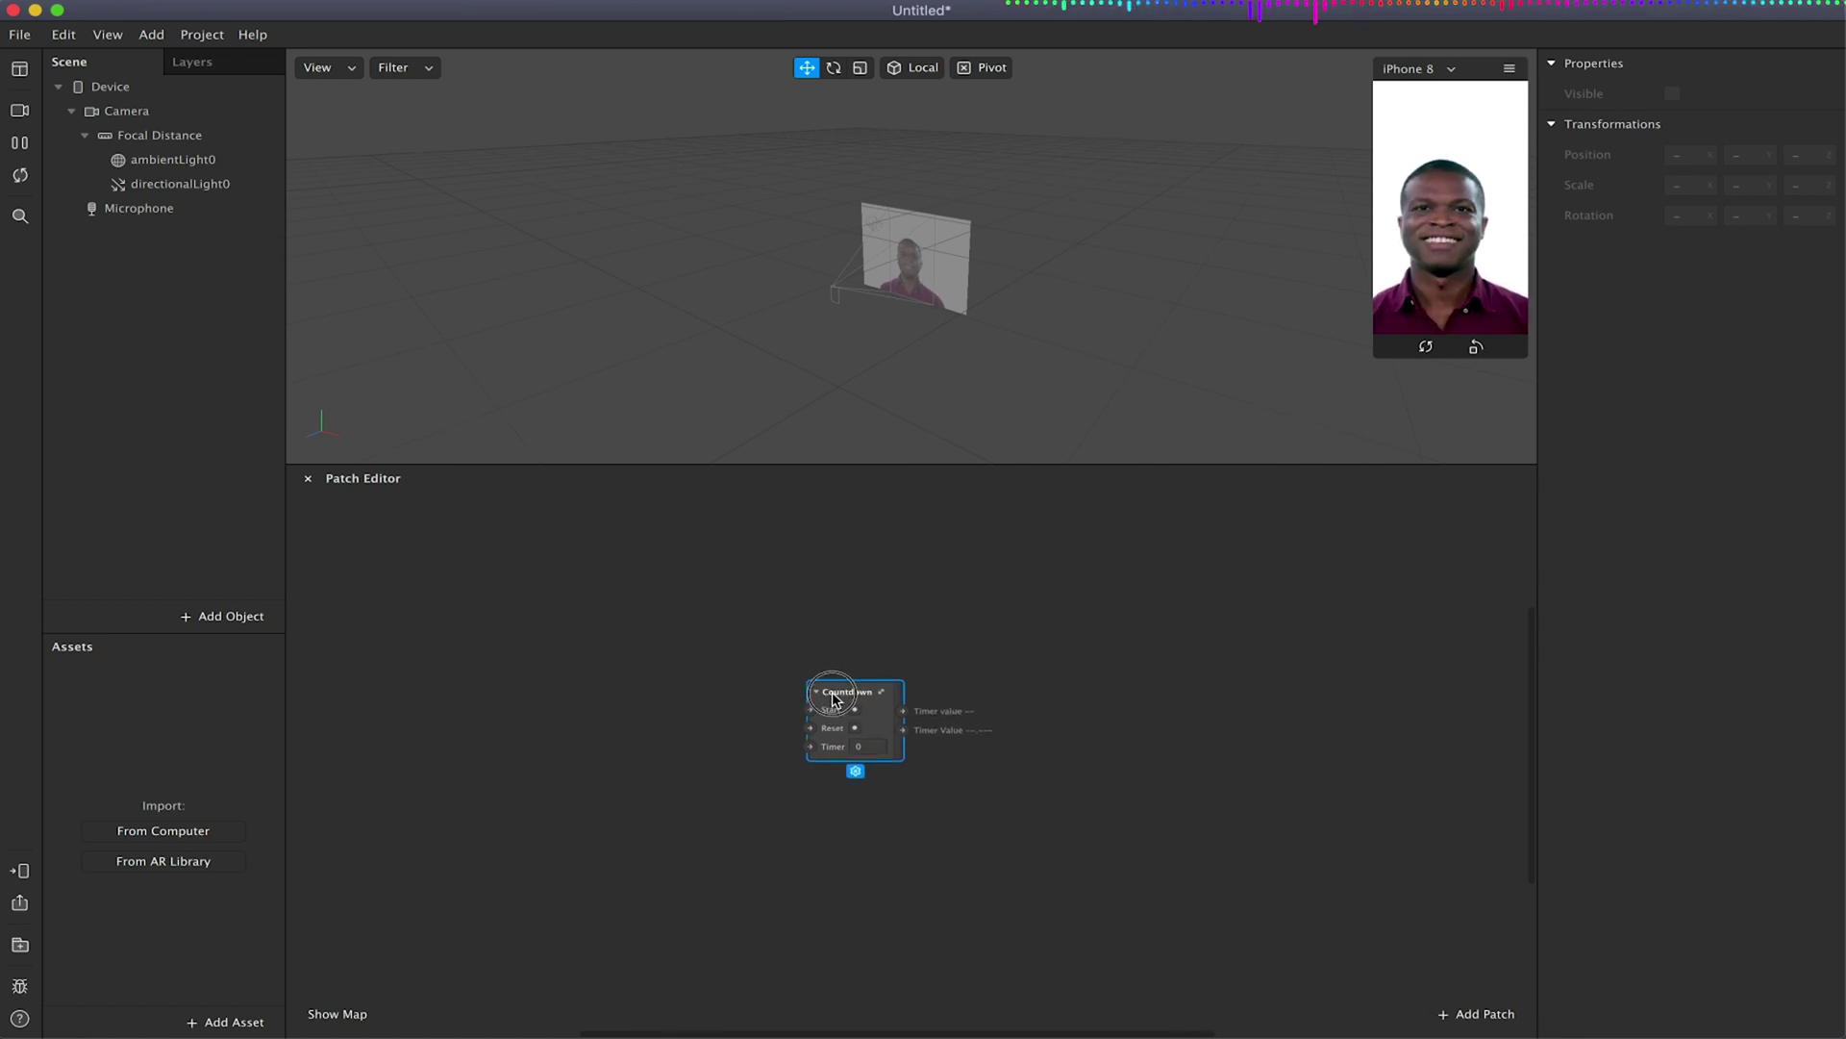
left_click(933, 640)
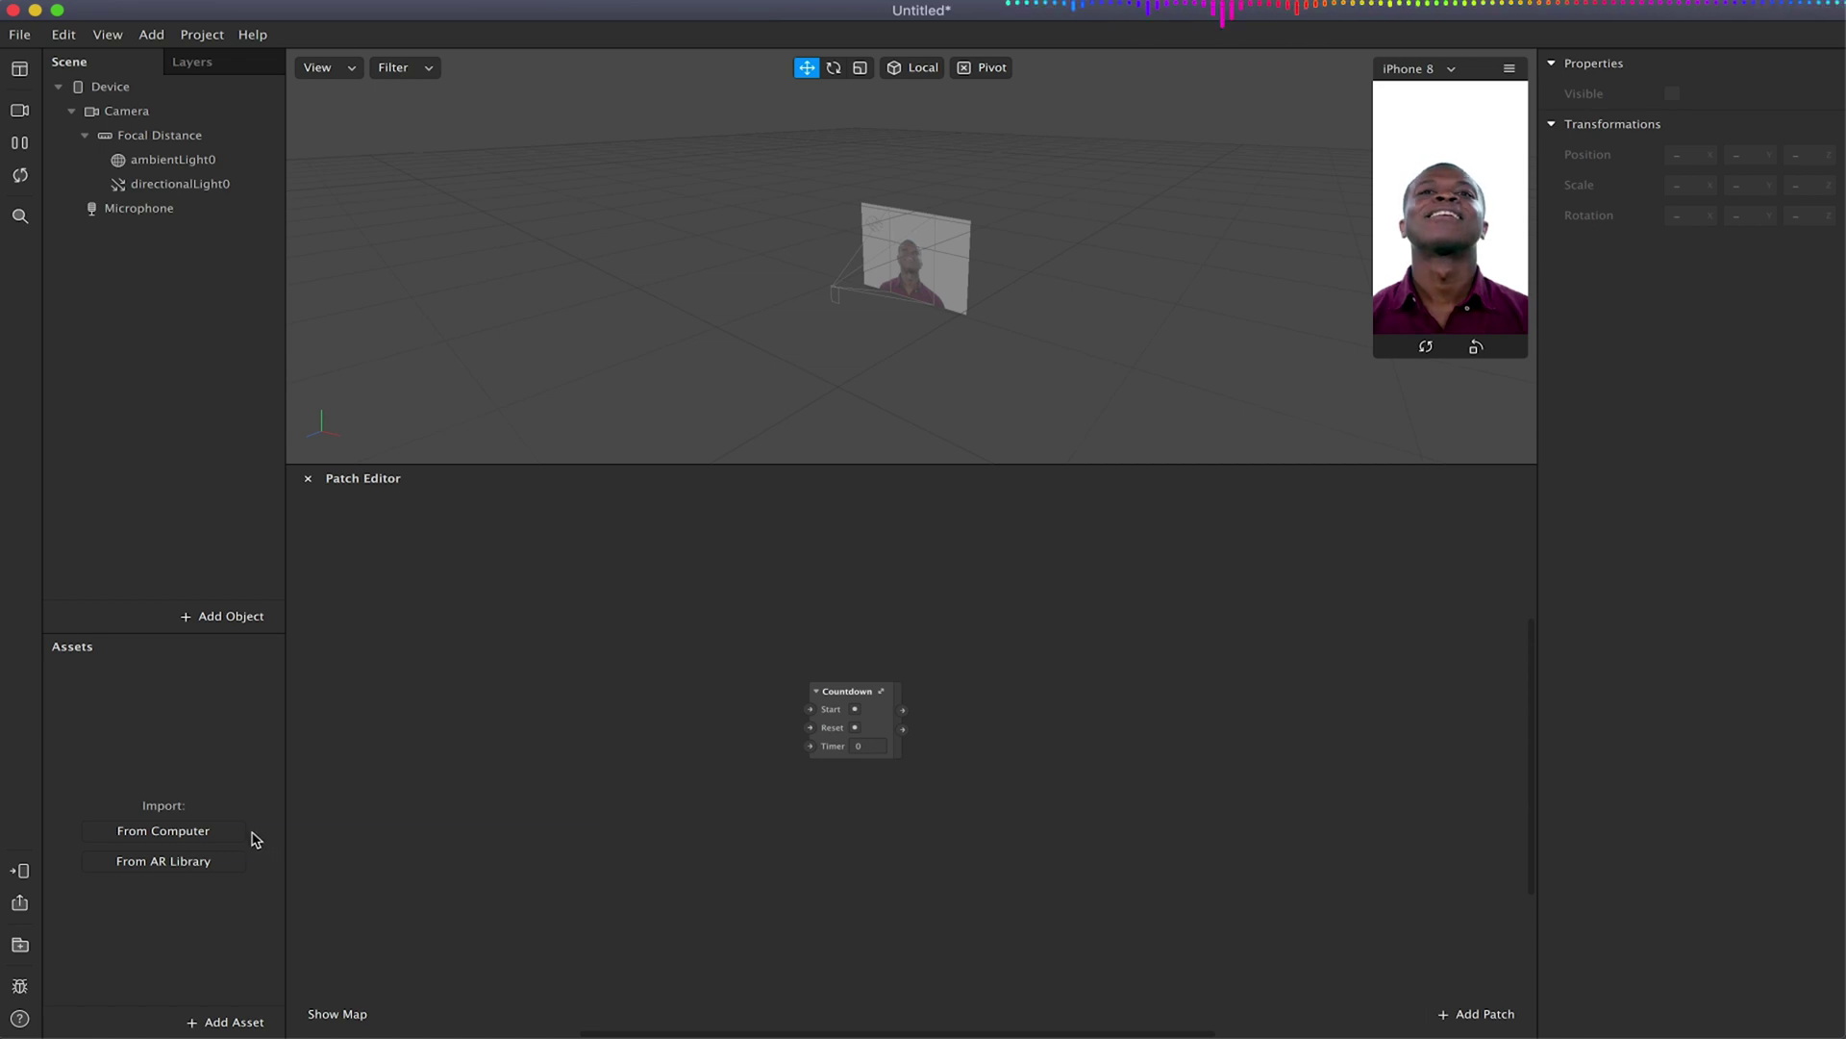
Import the images 1.png through 19.png from the desktop's Countdown folder into the project assets.
left_click(185, 833)
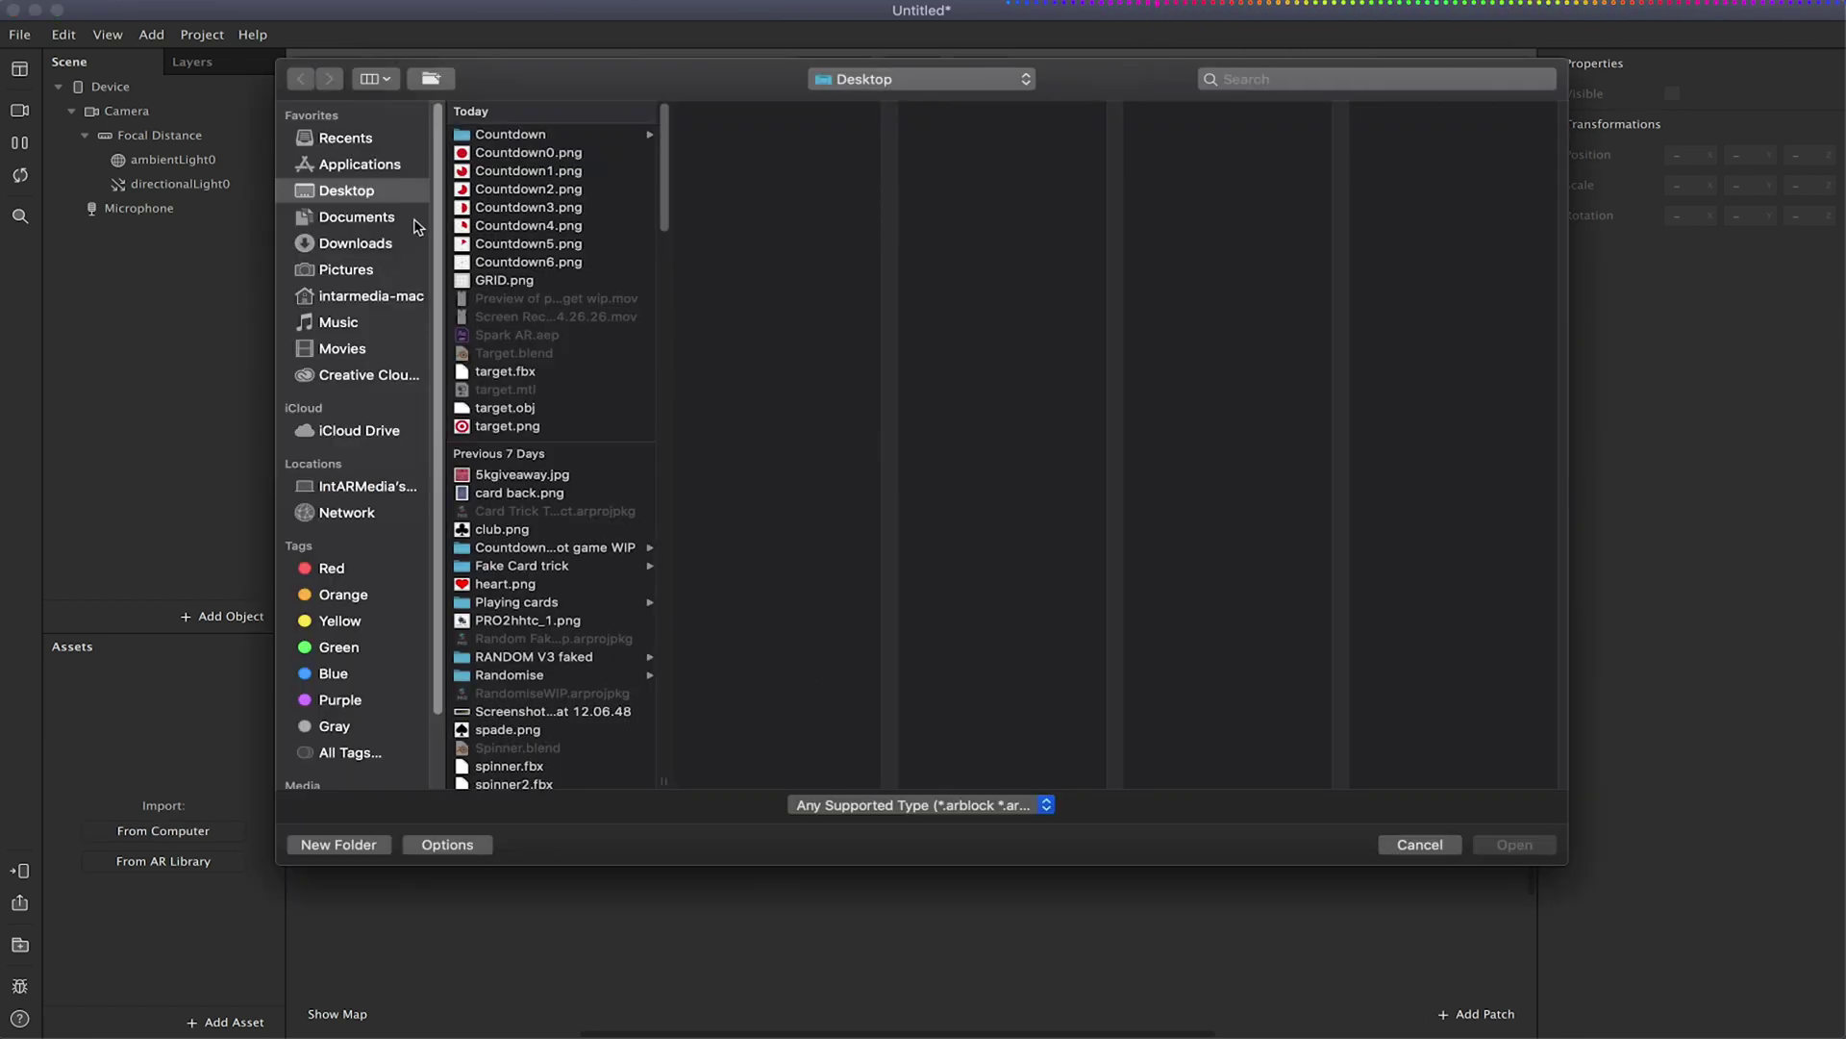
left_click(511, 135)
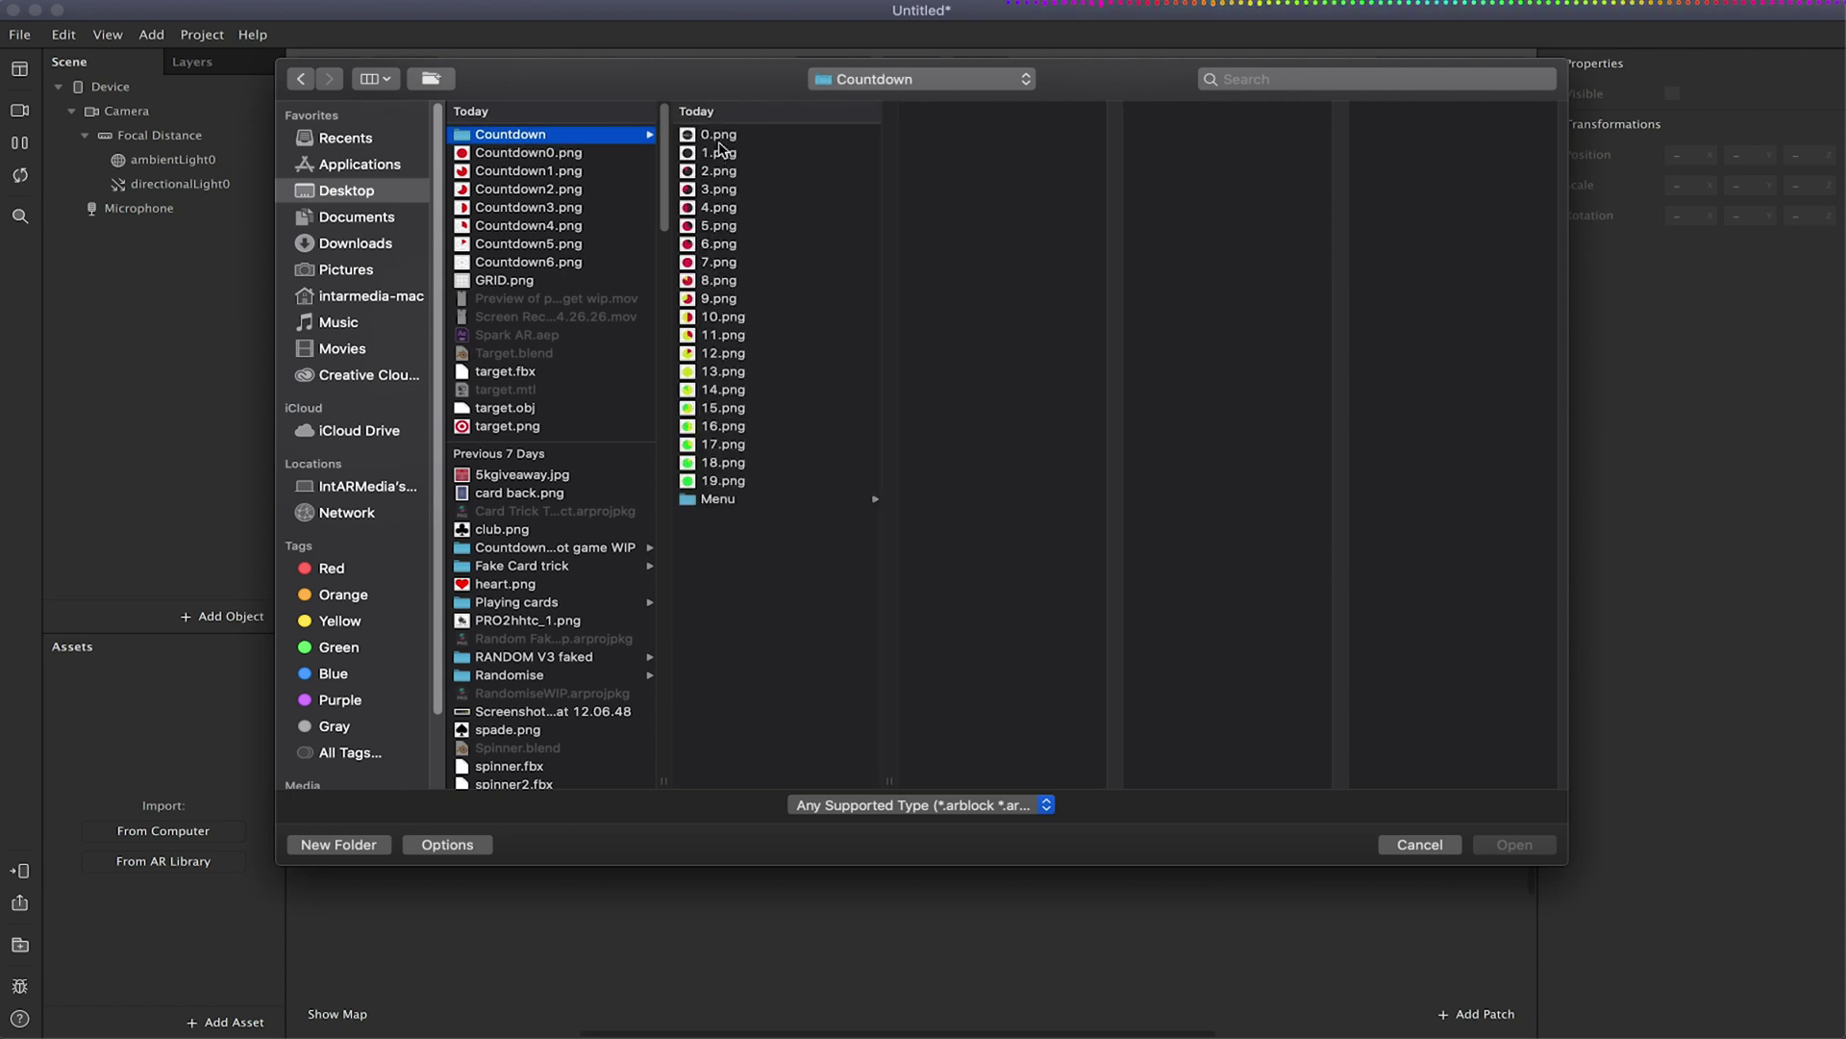
left_click(716, 481)
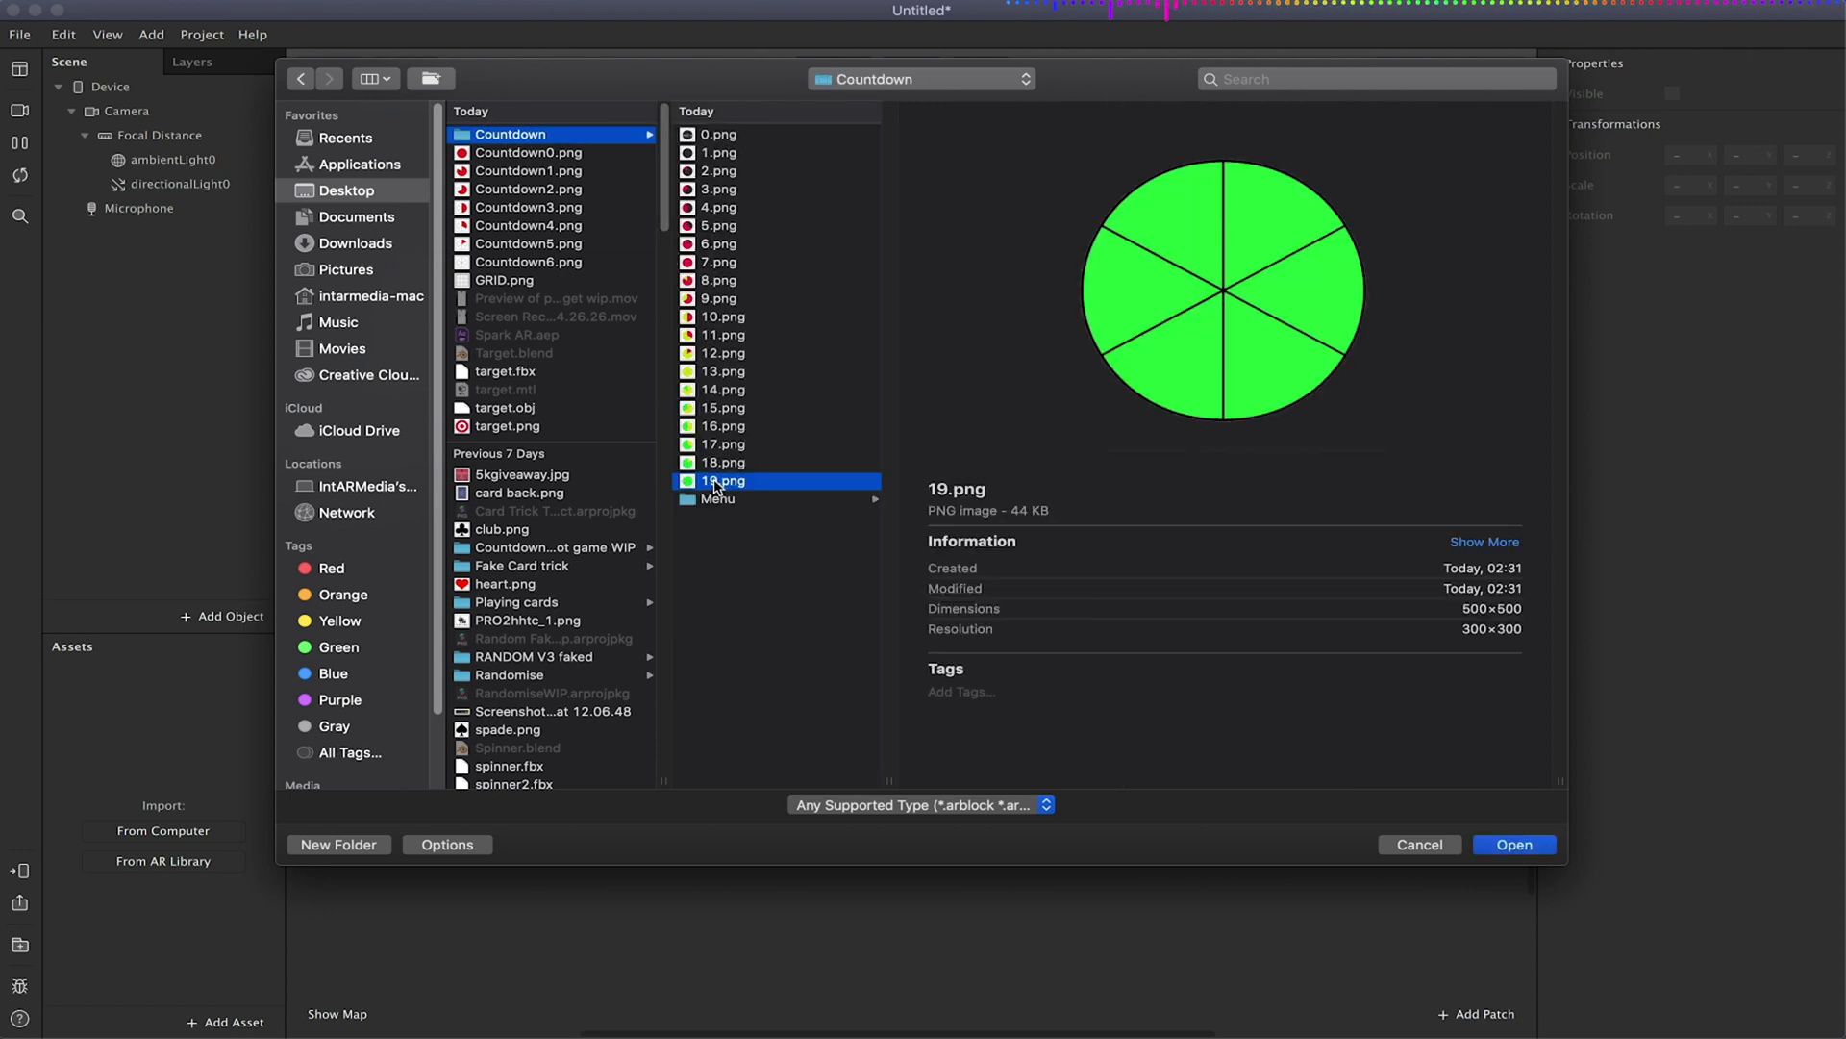
left_click(712, 157, "shift")
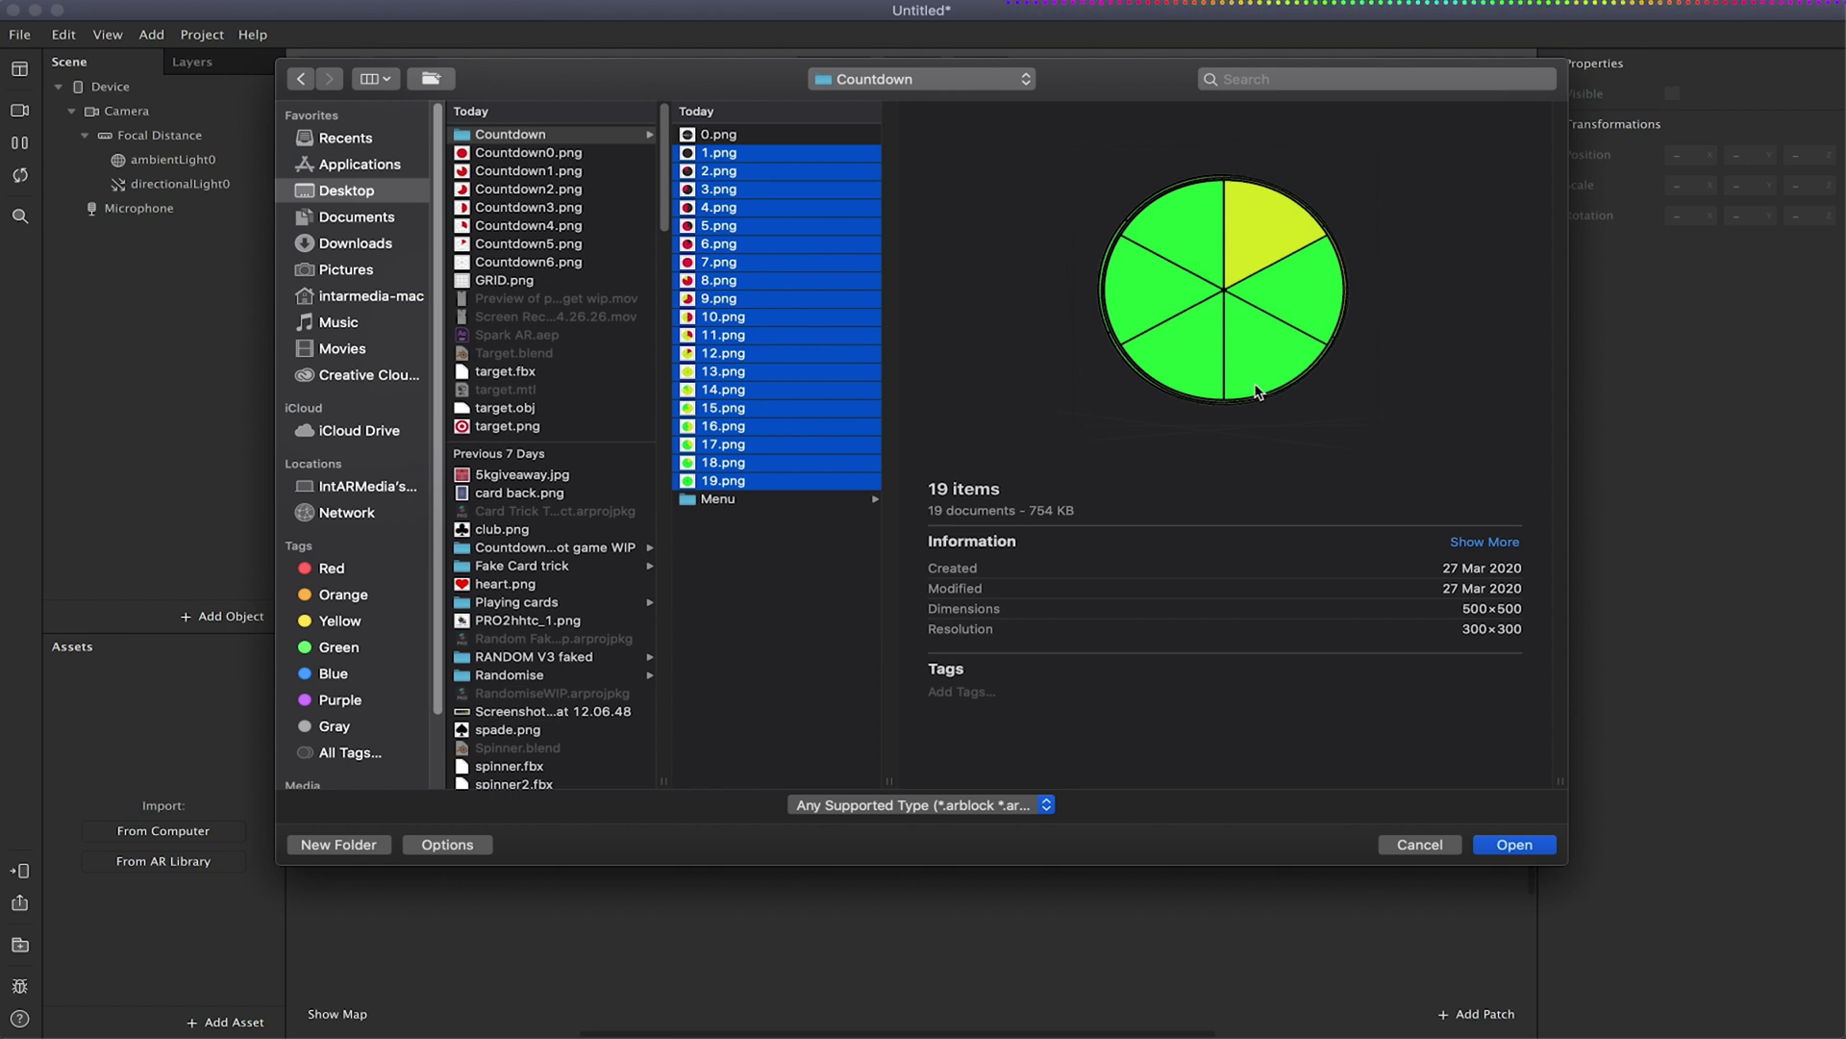
left_click(1512, 845)
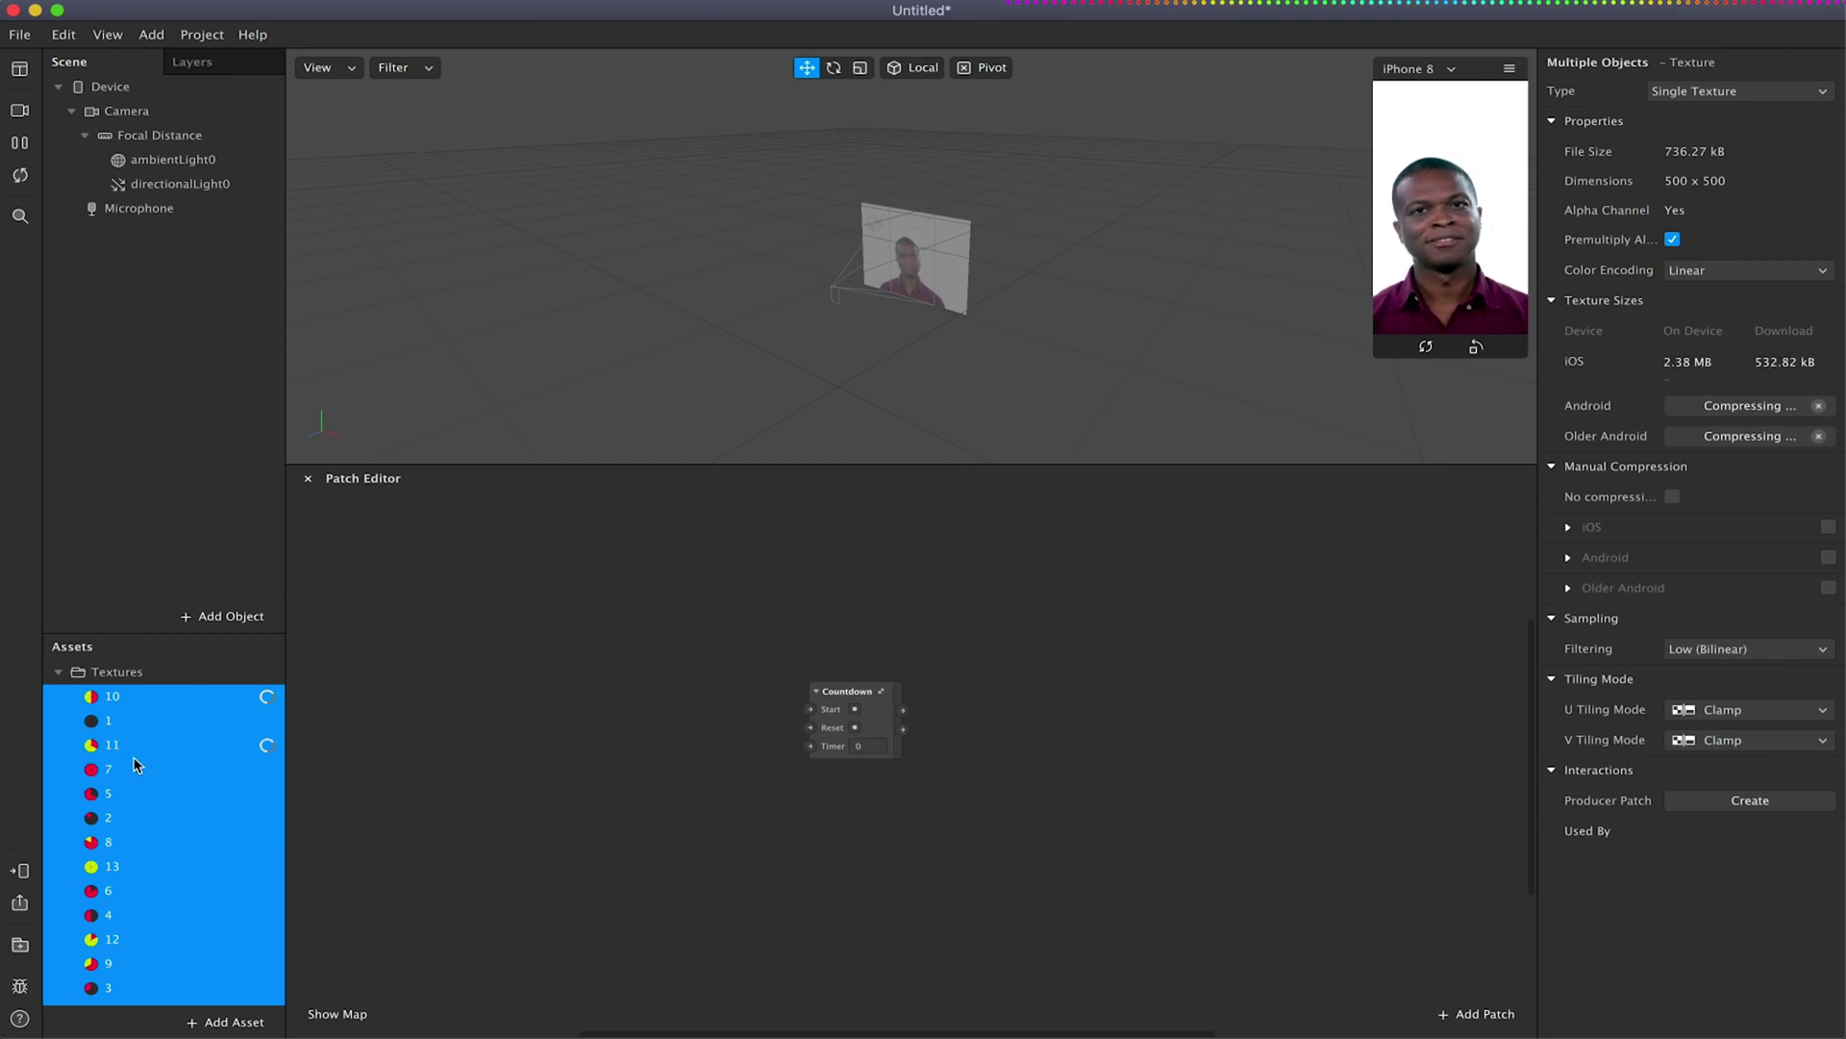
Examine the order of the imported numbered textures in the assets list.
scroll(146, 761, "down", 1)
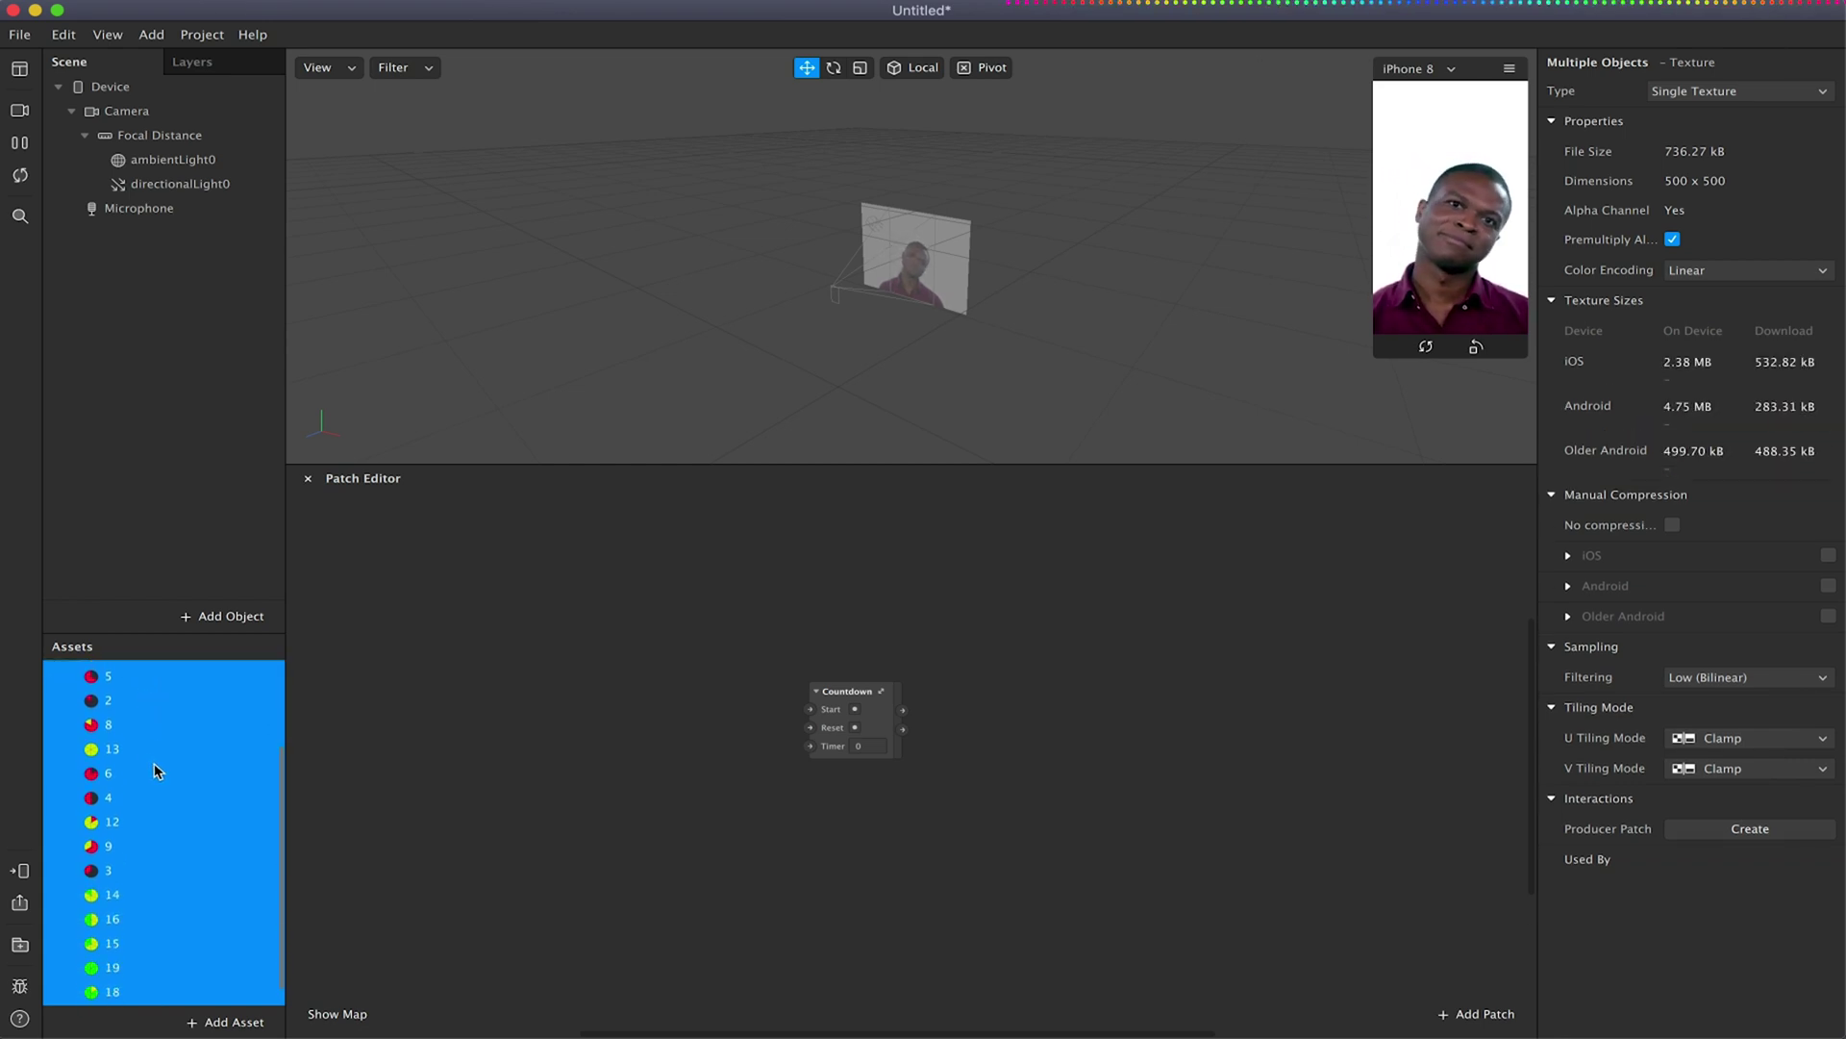
scroll(154, 783, "down", 4)
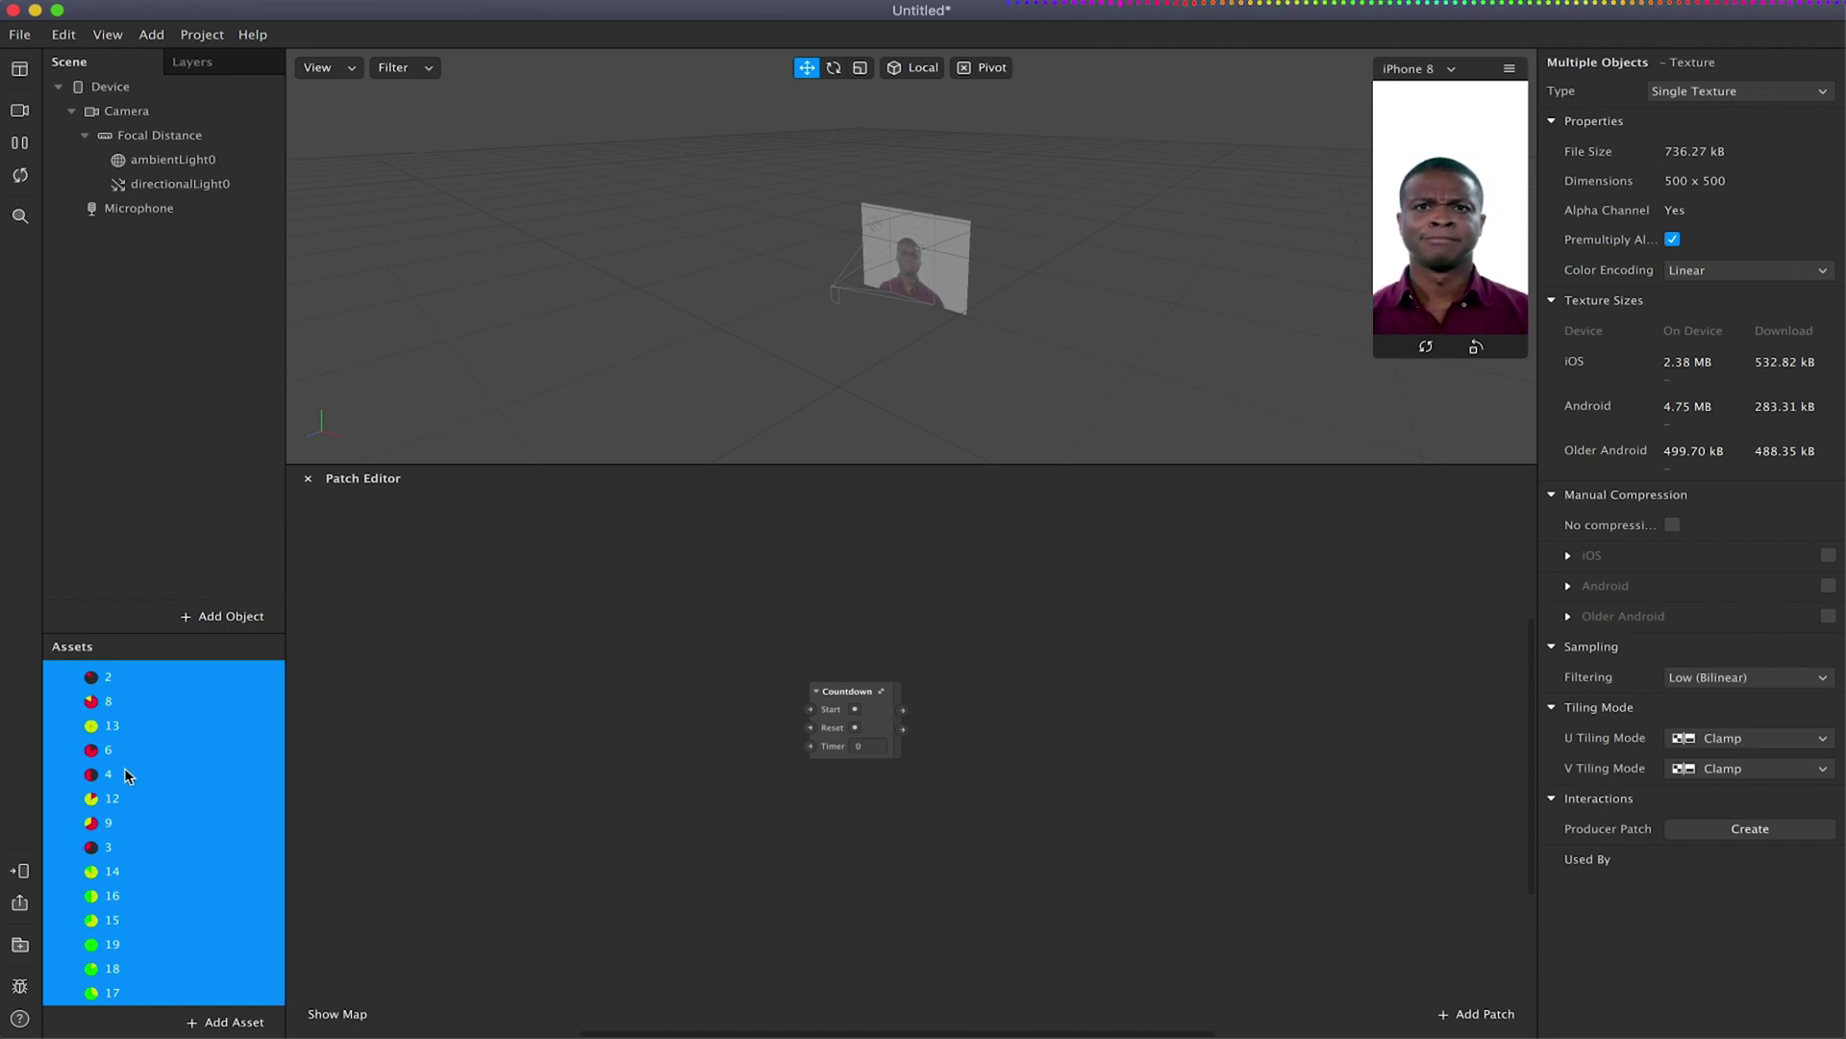
scroll(125, 769, "up", 5)
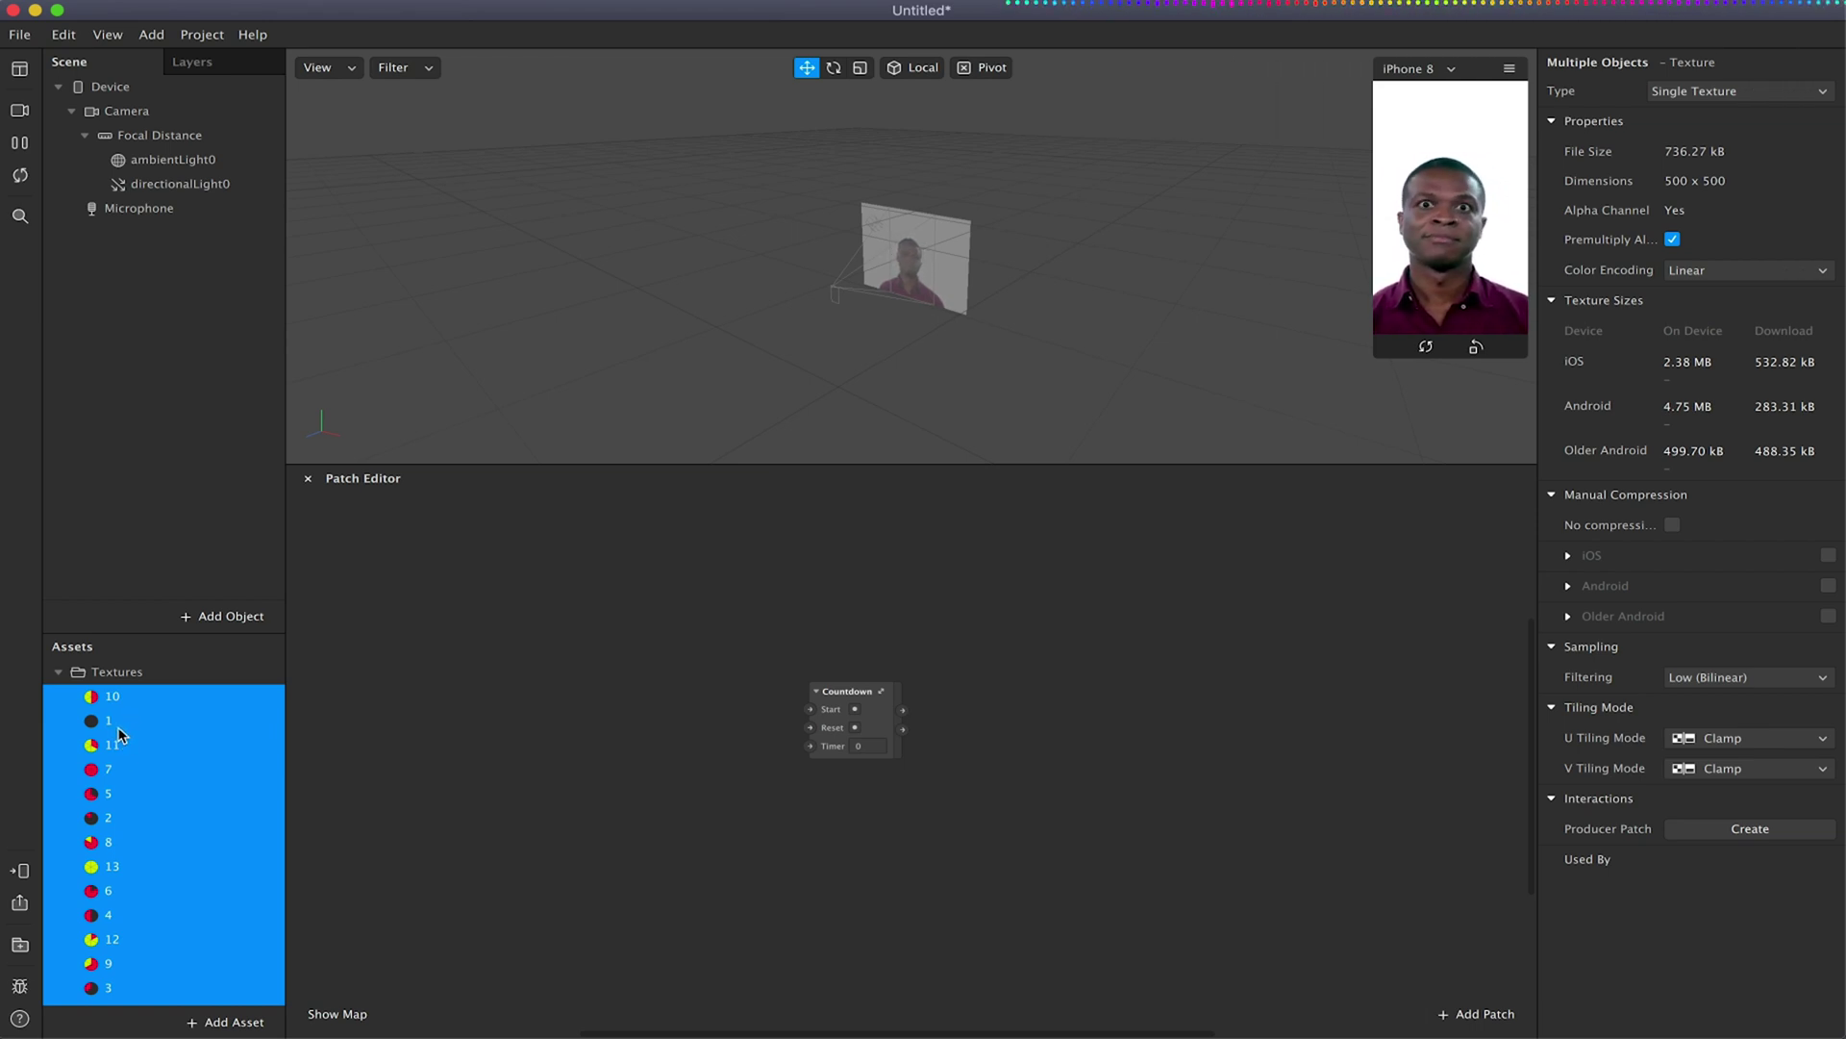
scroll(144, 846, "down", 5)
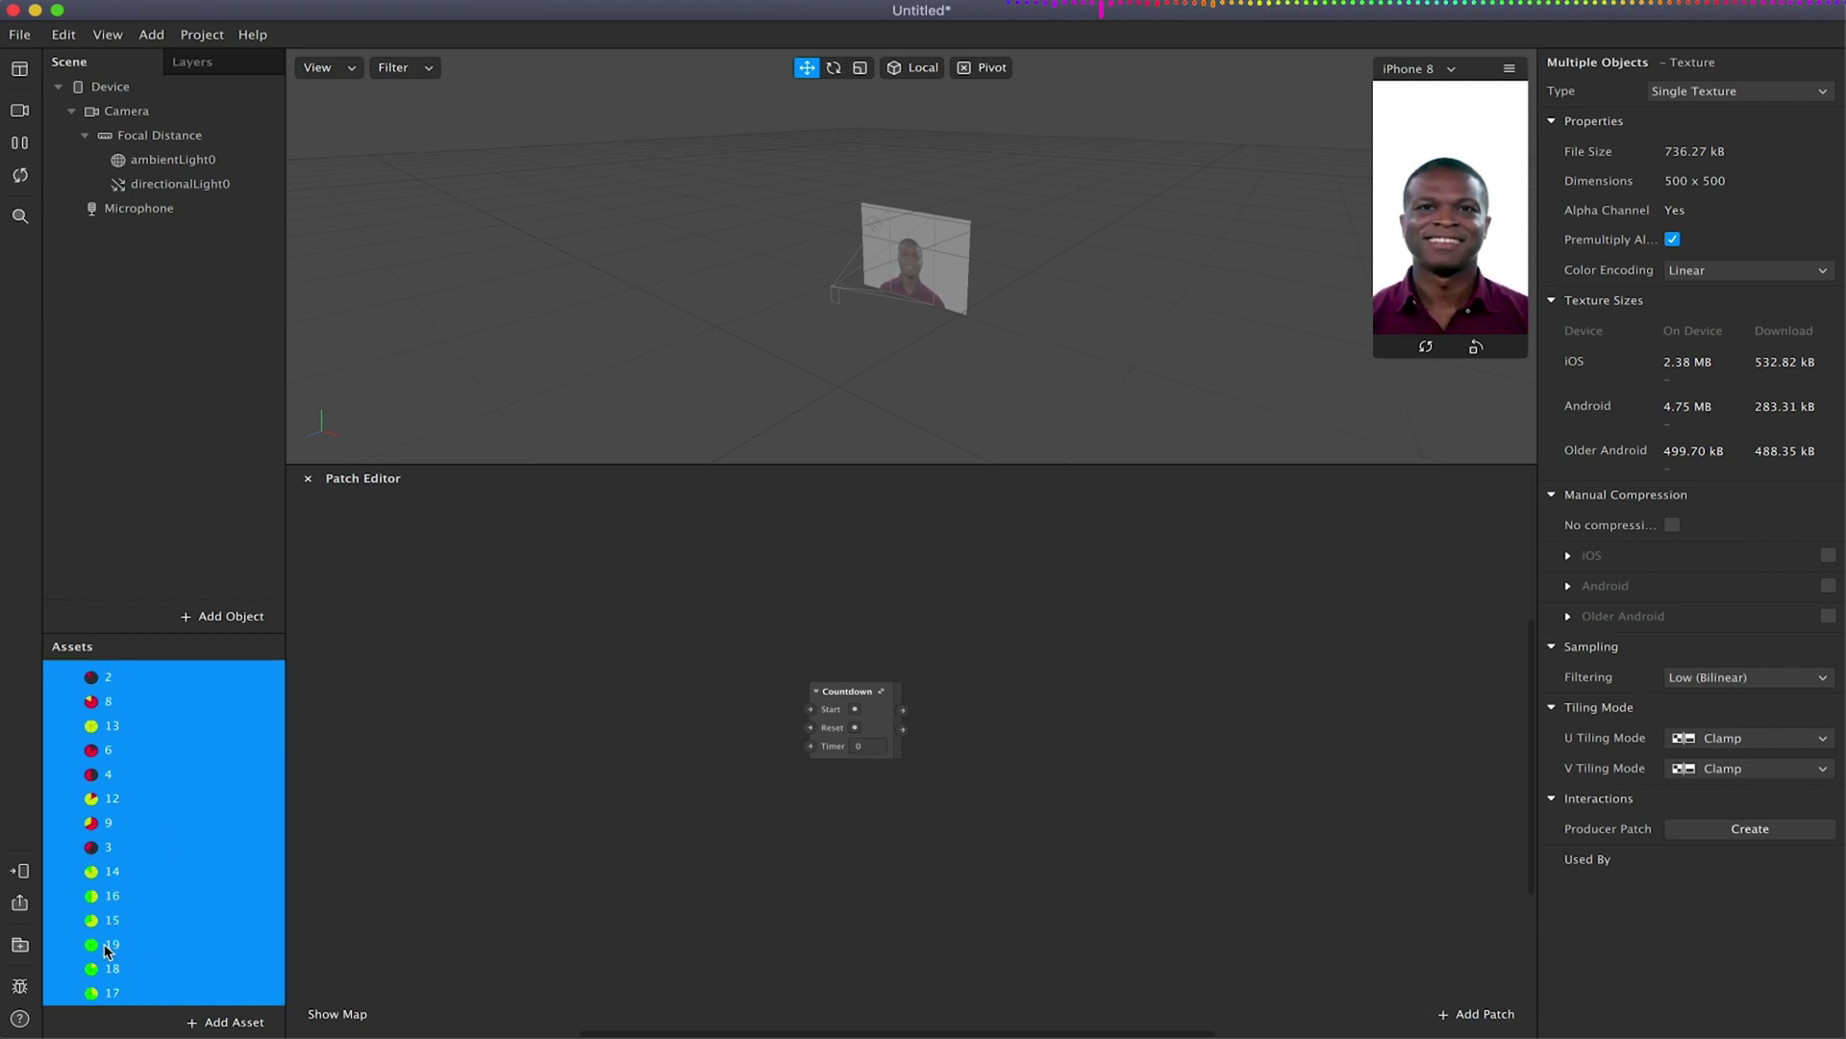
left_click(104, 943)
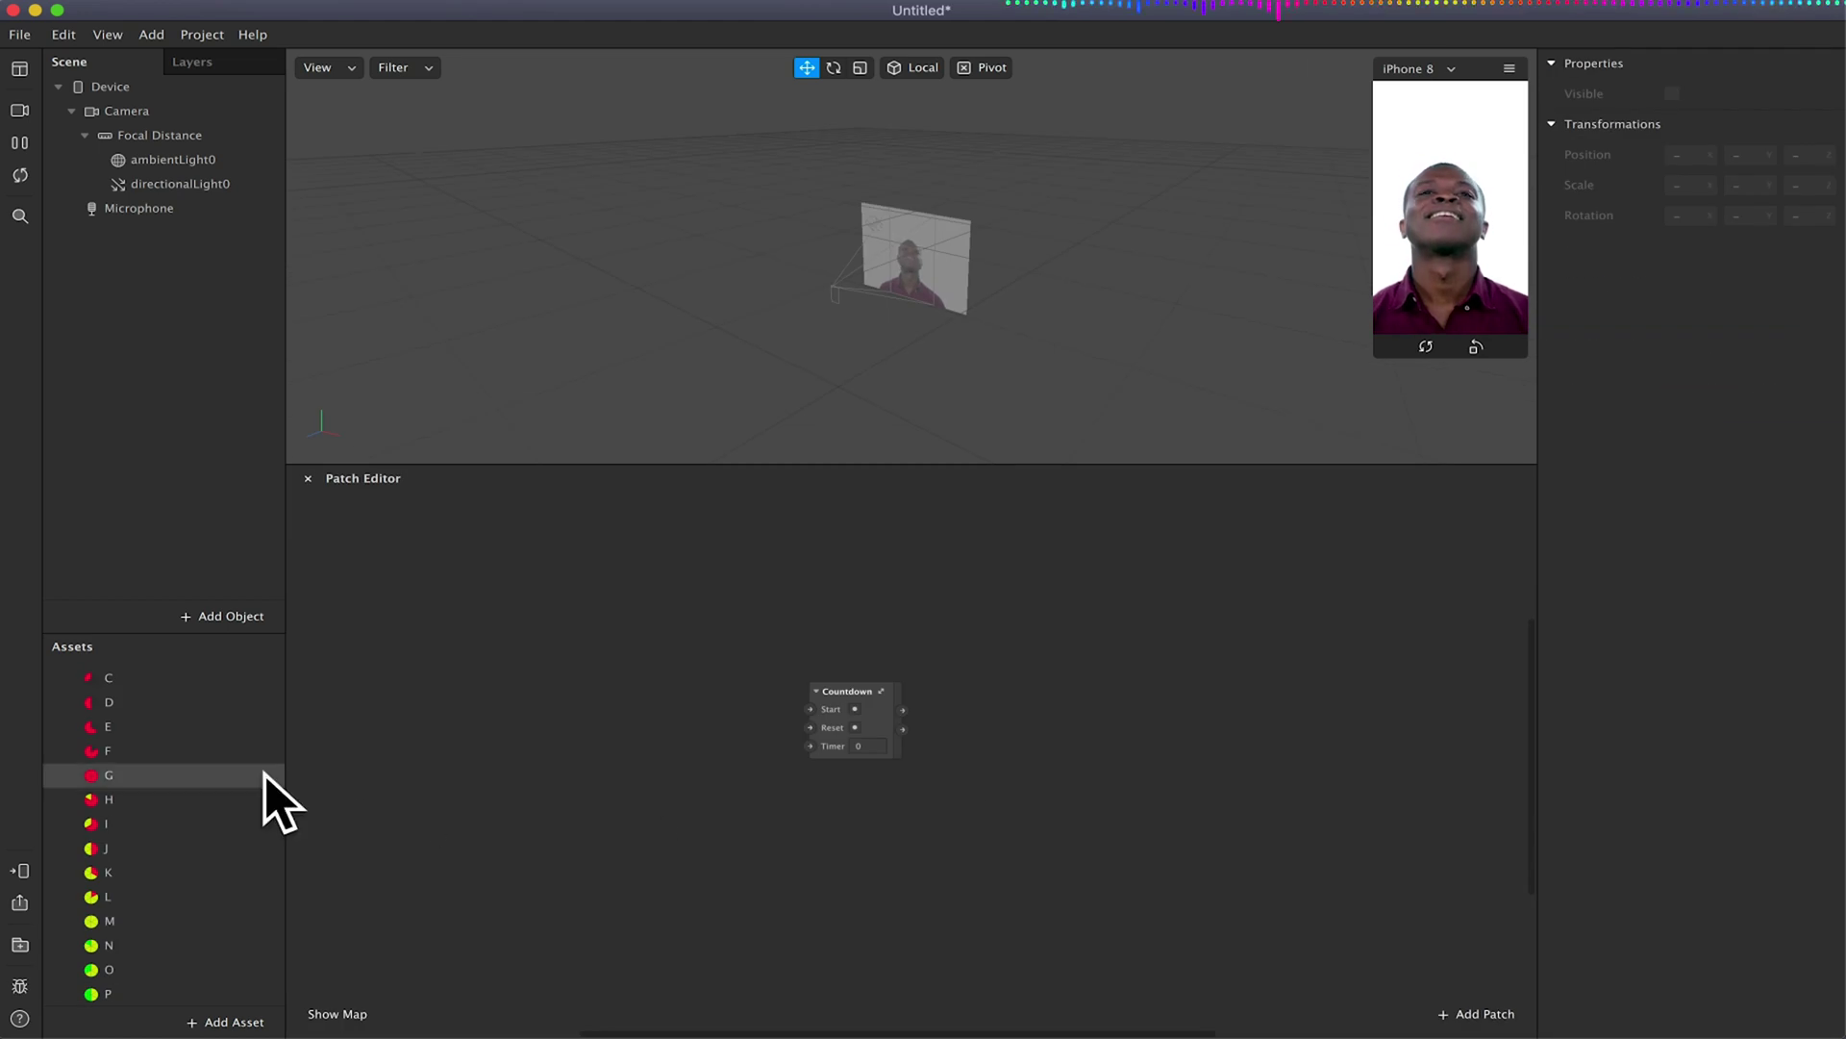
Select all textures from A through S and change their type to Texture Sequence.
scroll(265, 774, "up", 3)
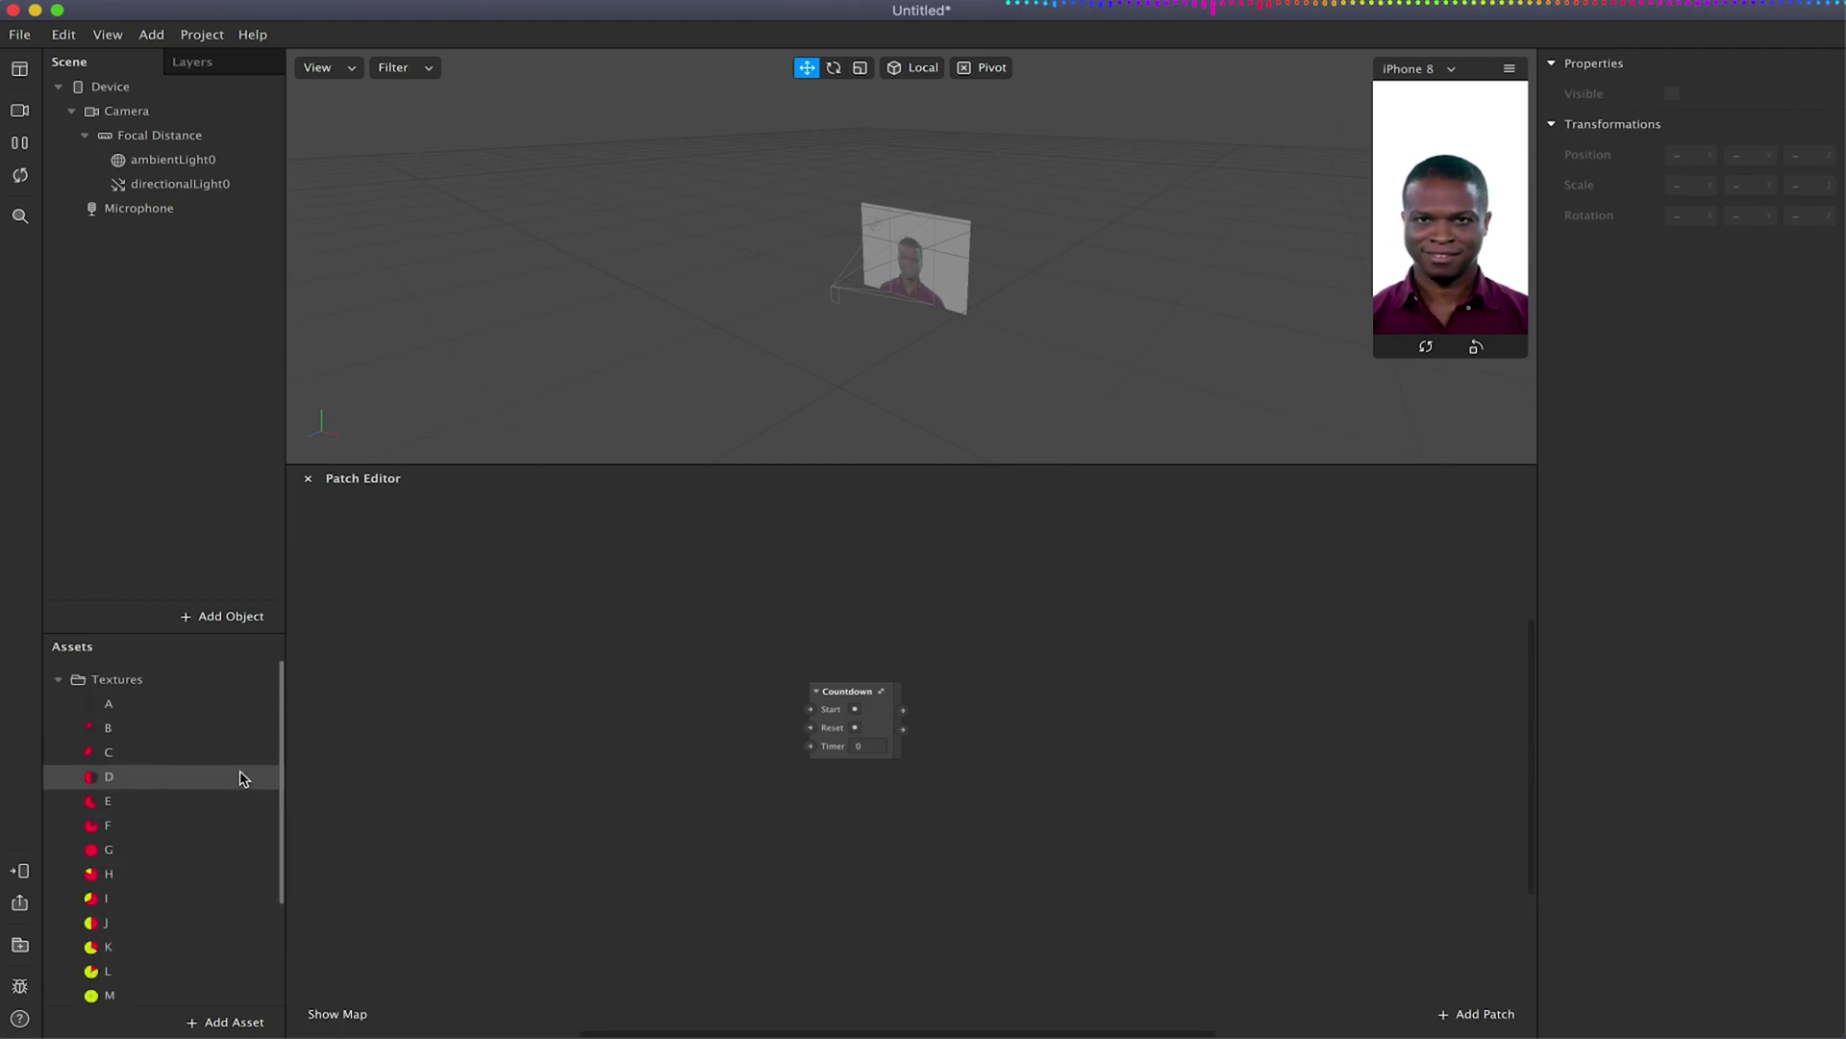
left_click(102, 698)
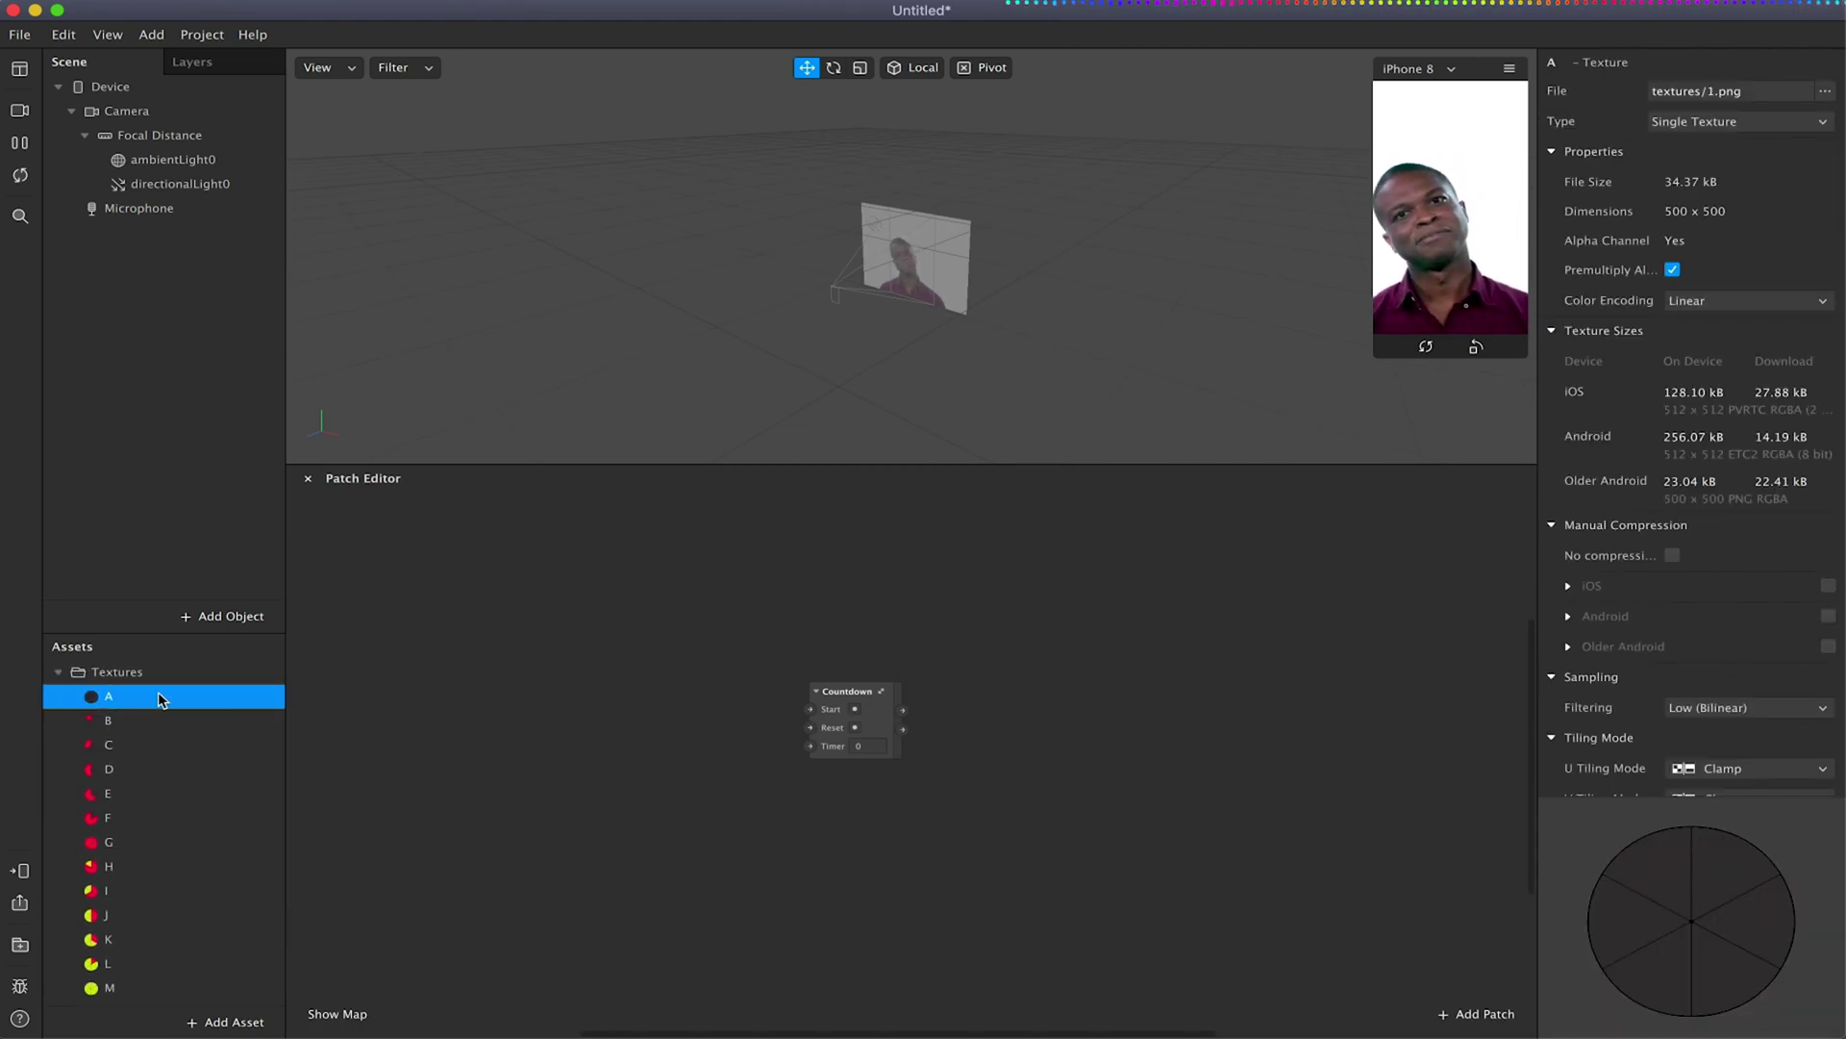
scroll(153, 712, "down", 5)
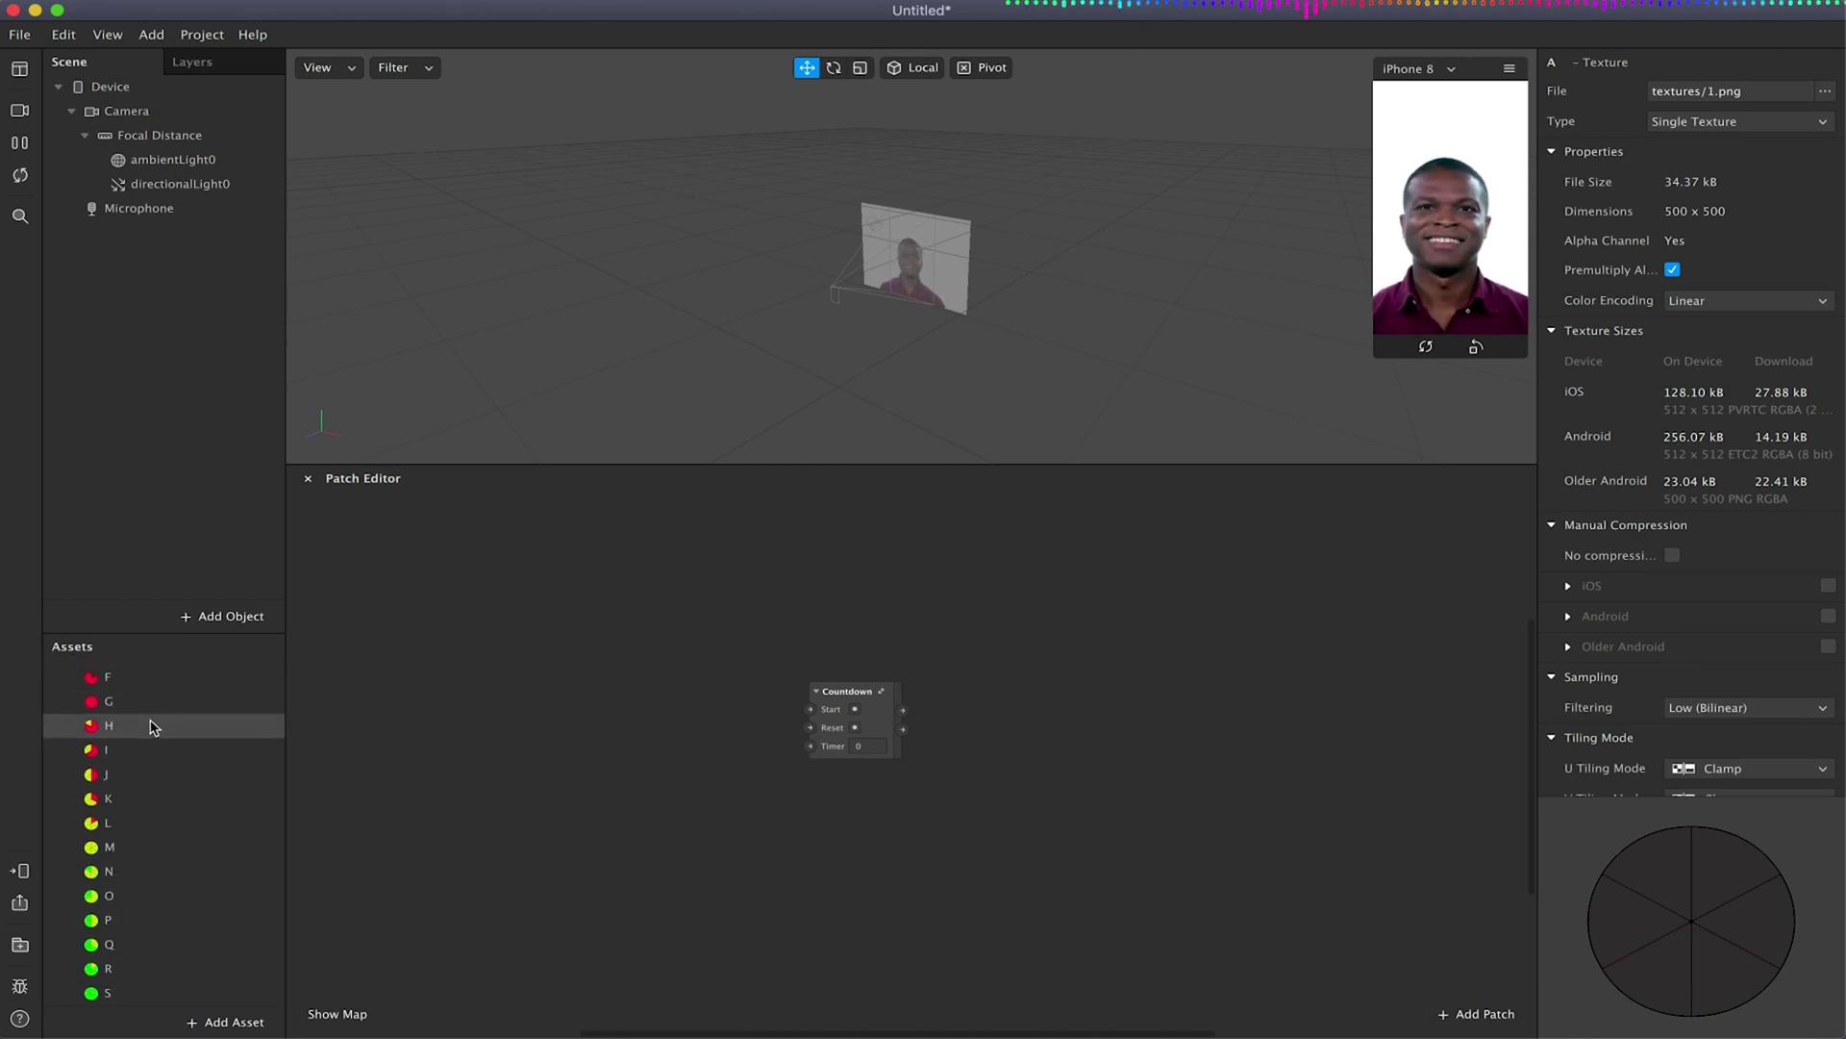
scroll(231, 742, "up", 5)
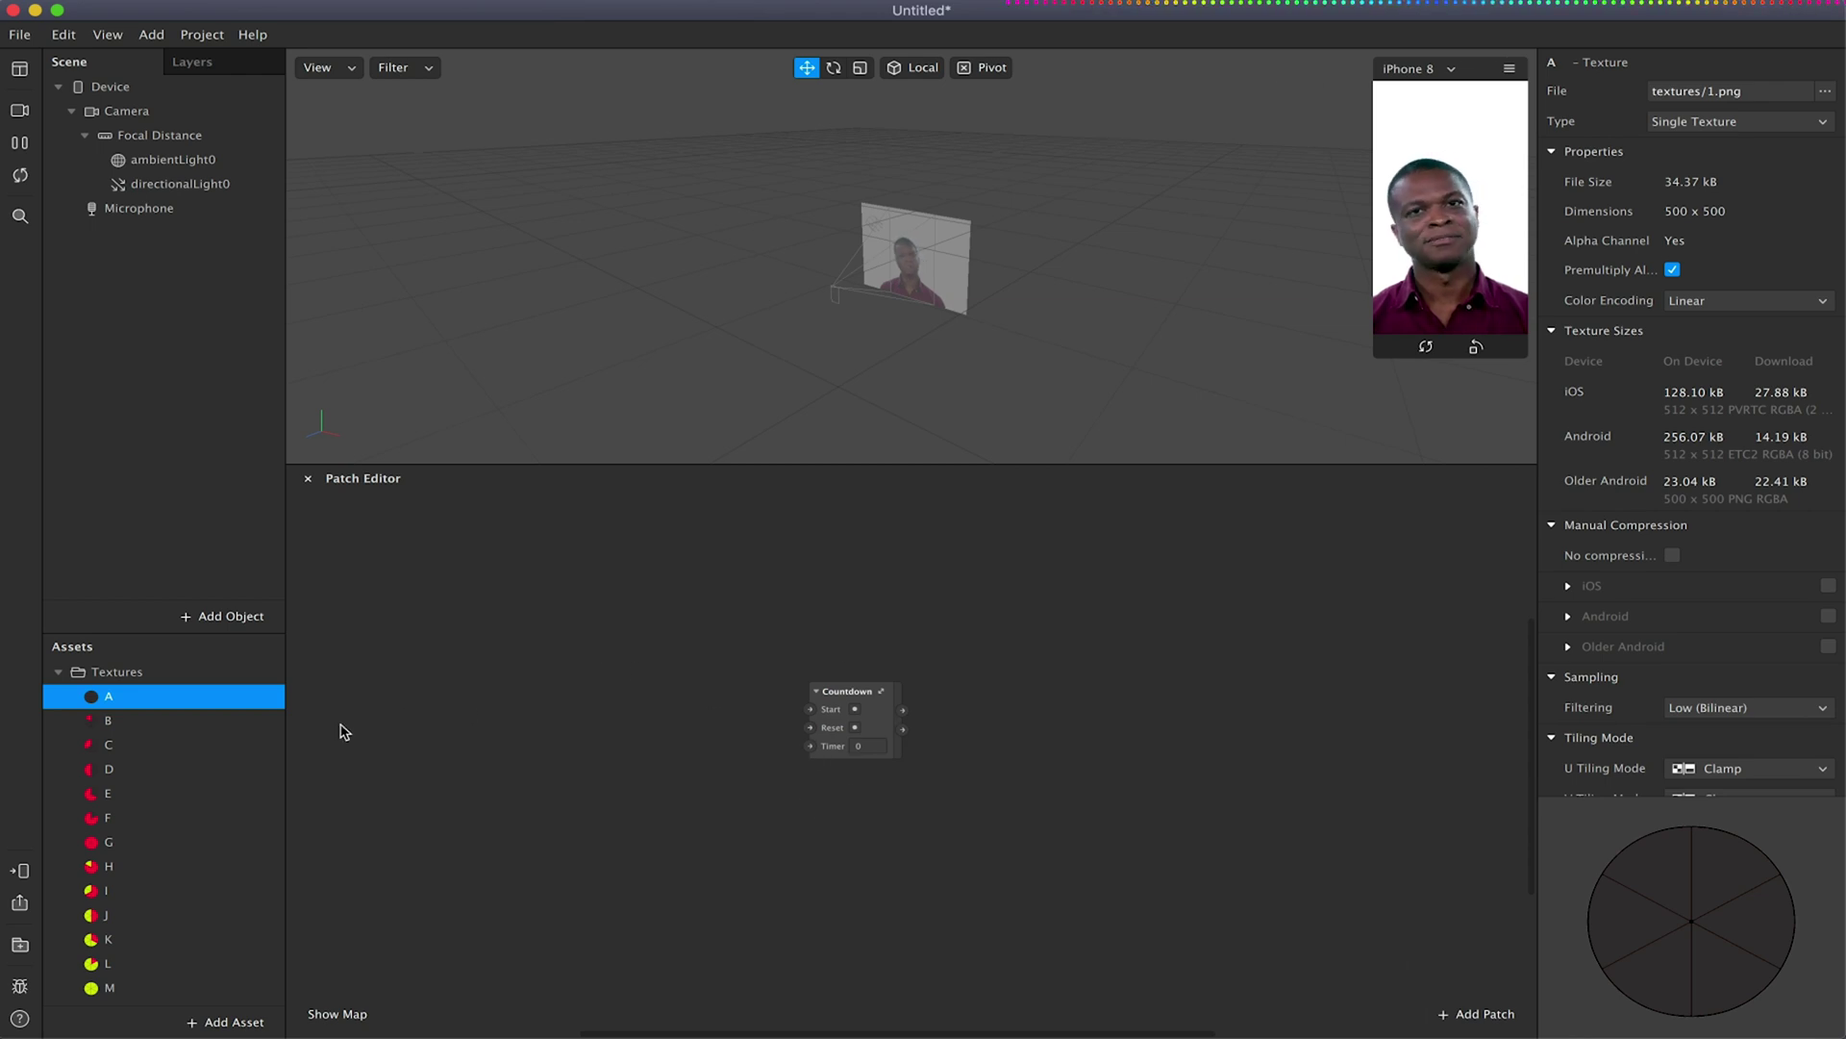
scroll(144, 737, "down", 3)
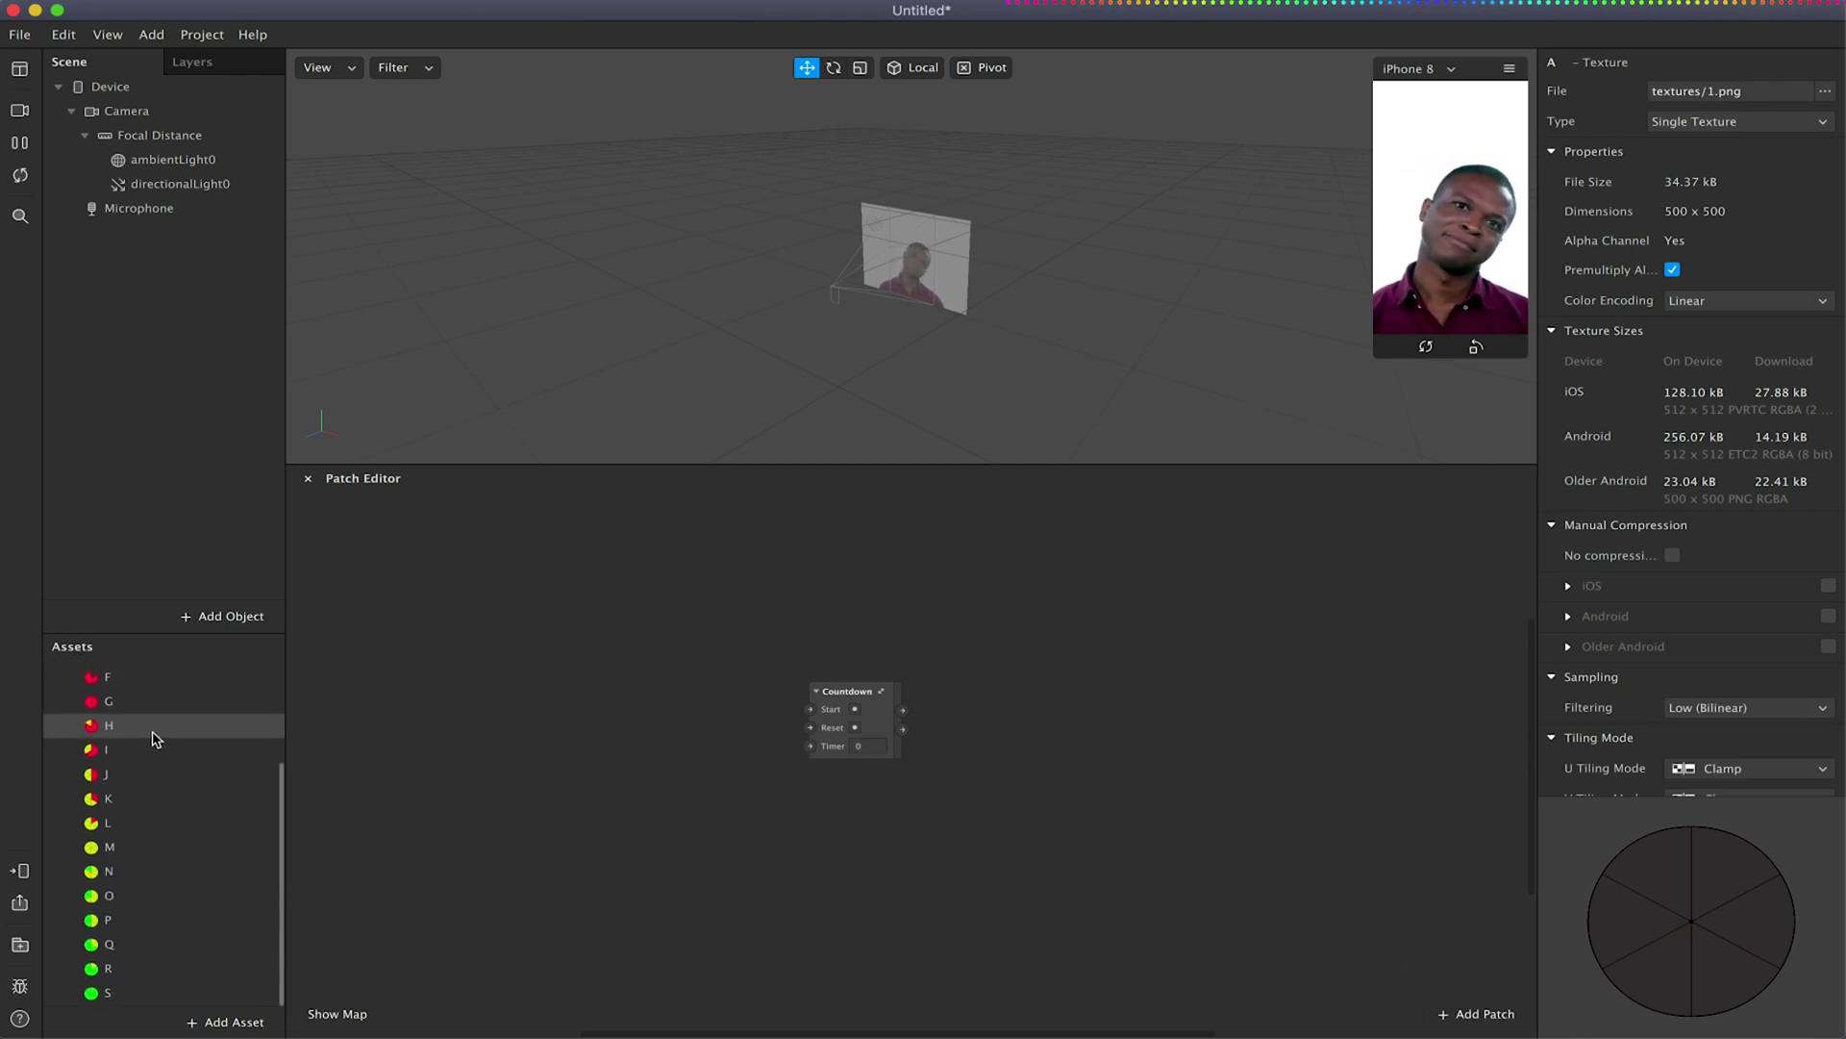
scroll(151, 738, "up", 3)
scroll(149, 745, "down", 3)
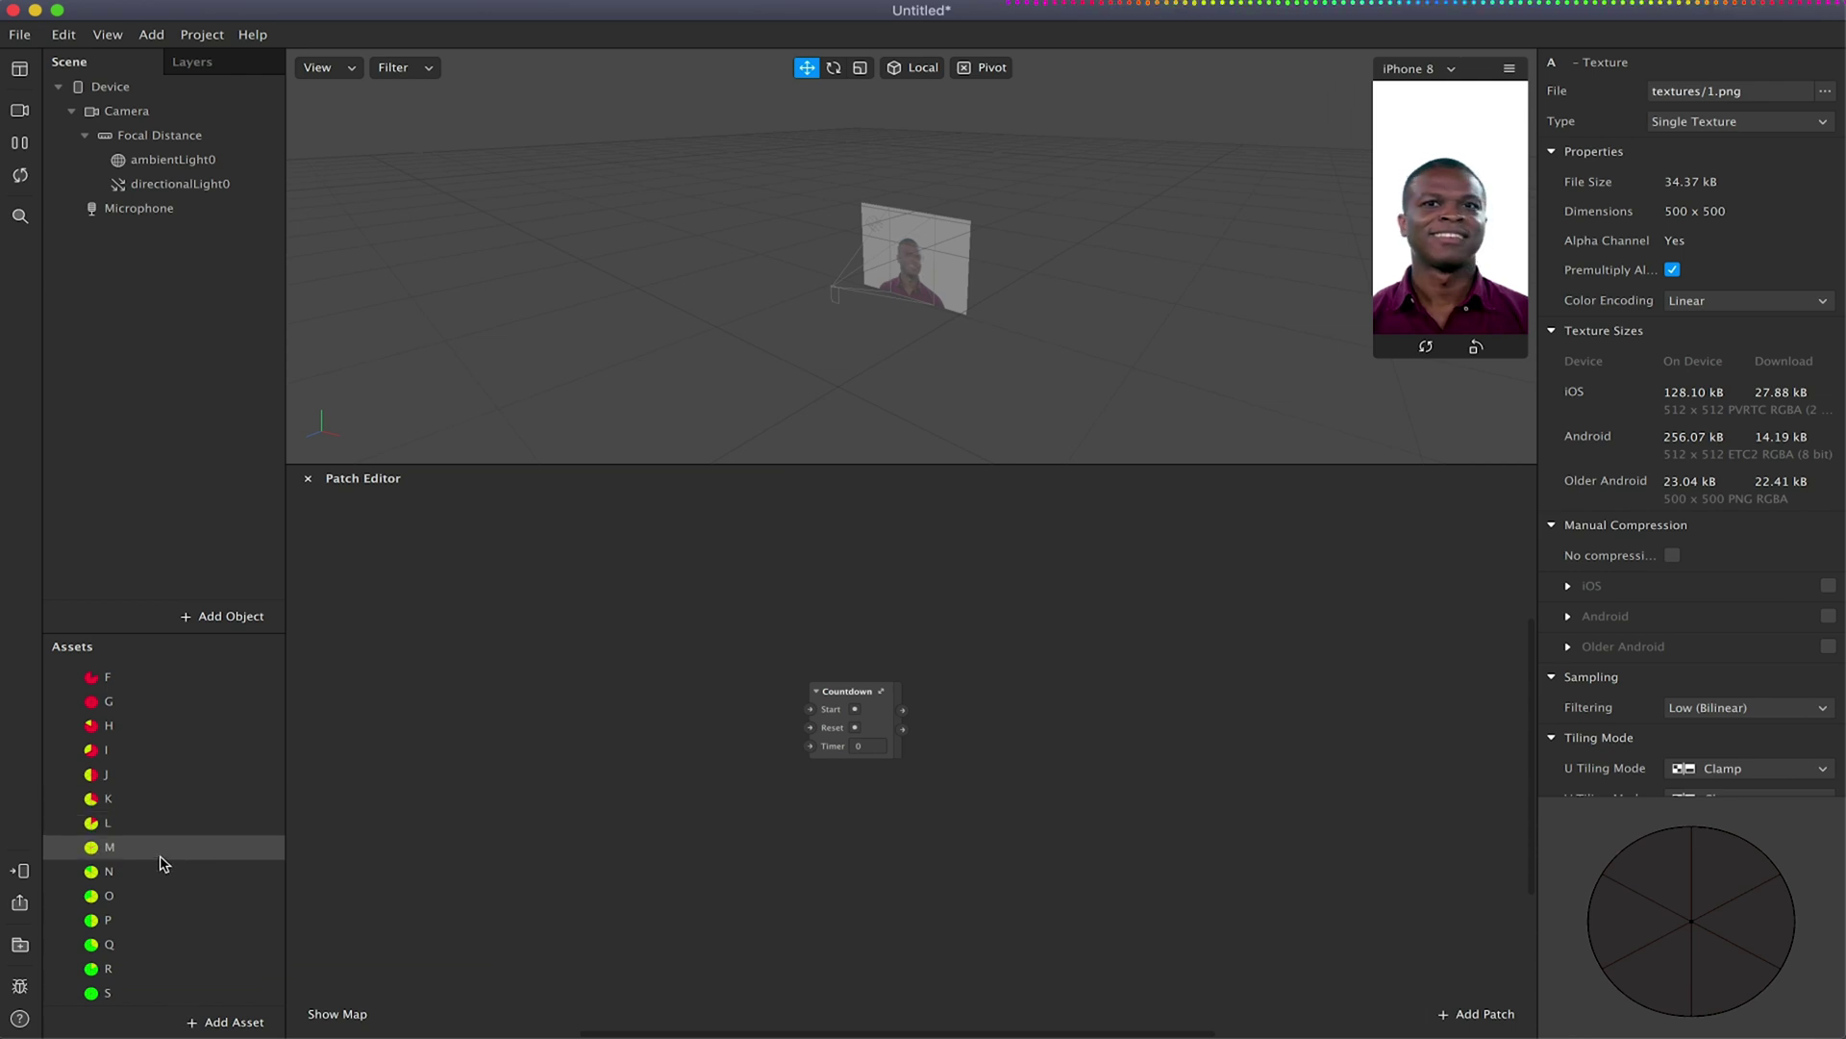
left_click(147, 993, "shift")
scroll(168, 940, "up", 3)
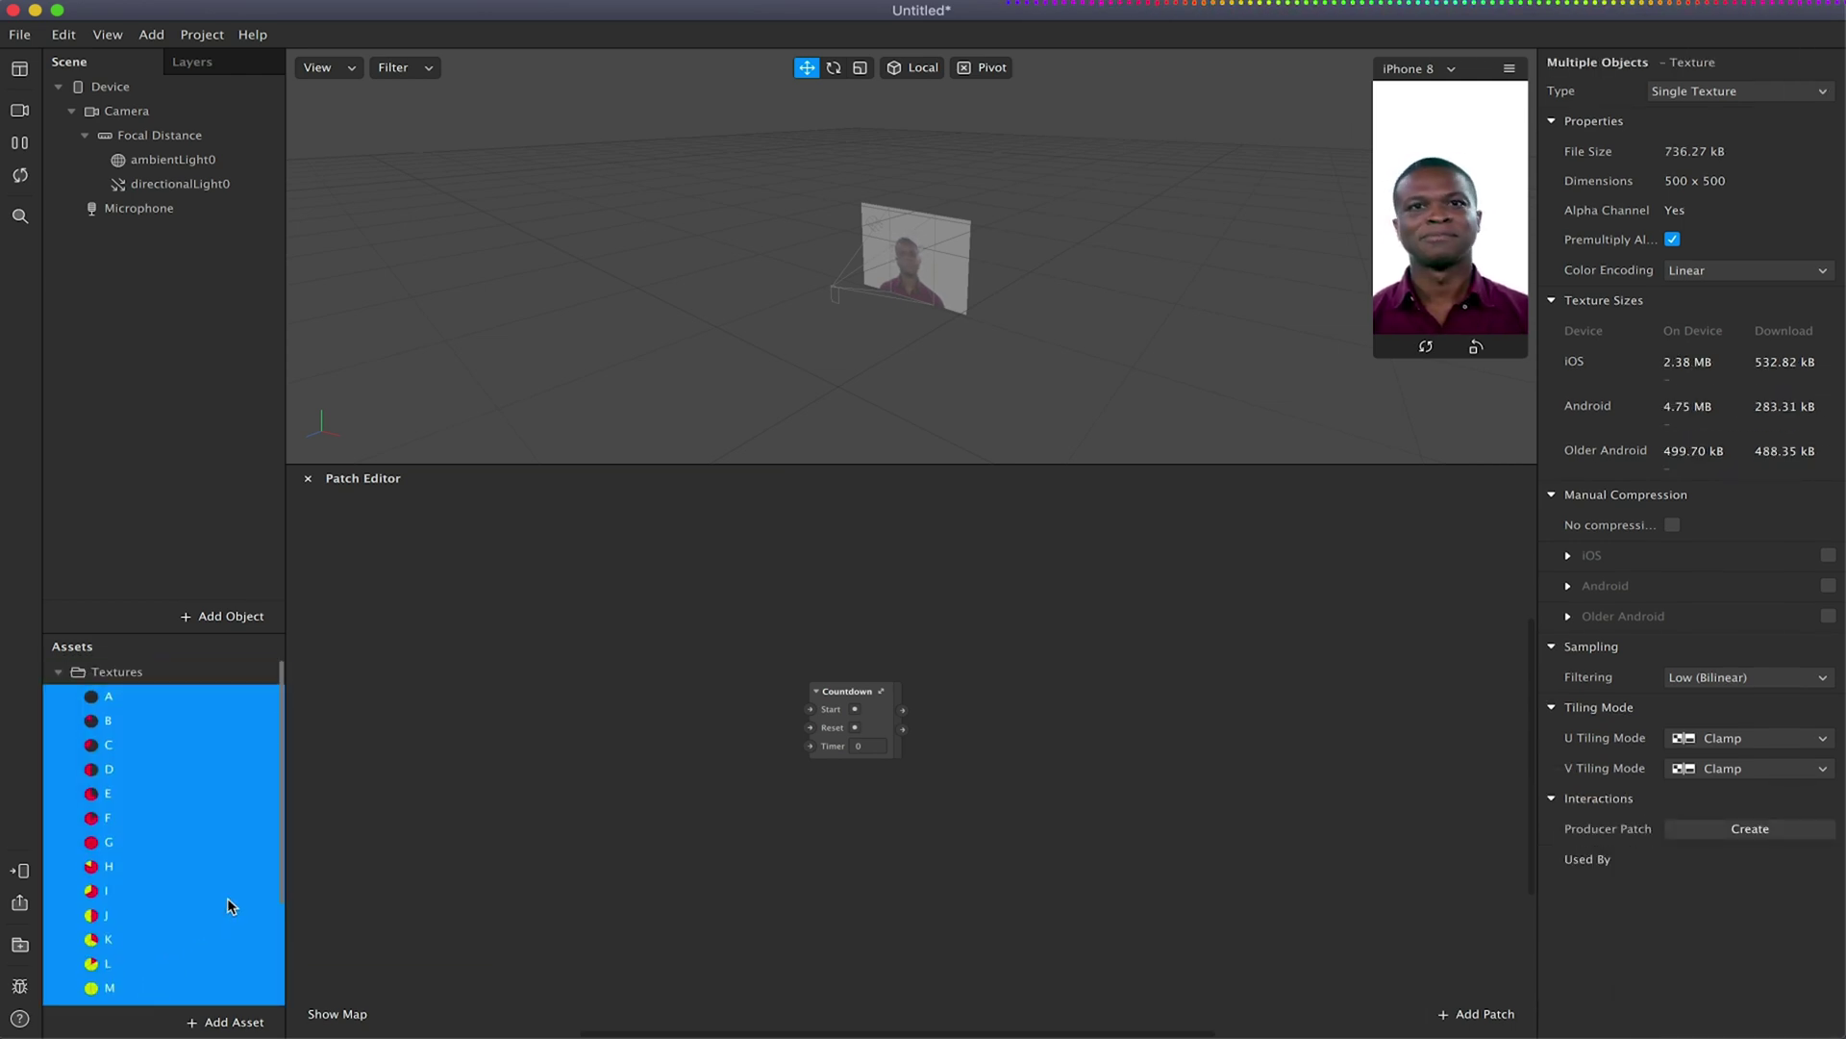
left_click(1702, 93)
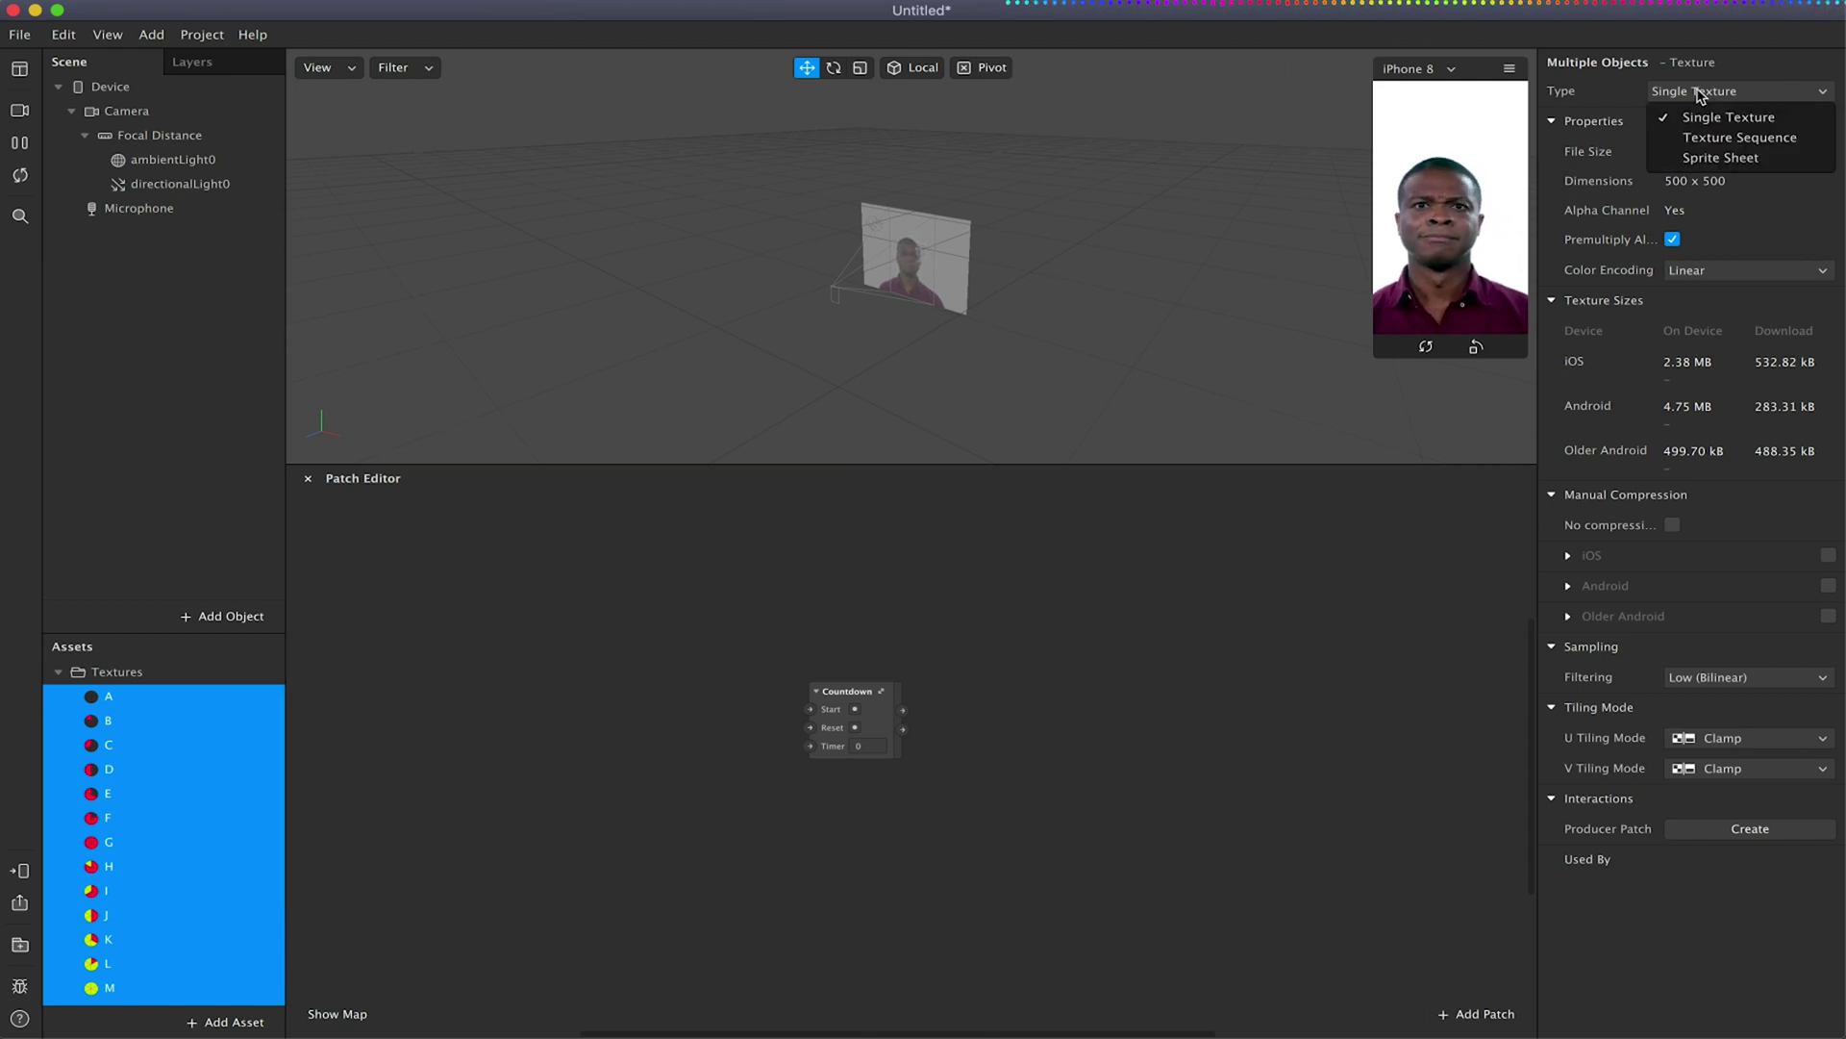
left_click(1704, 140)
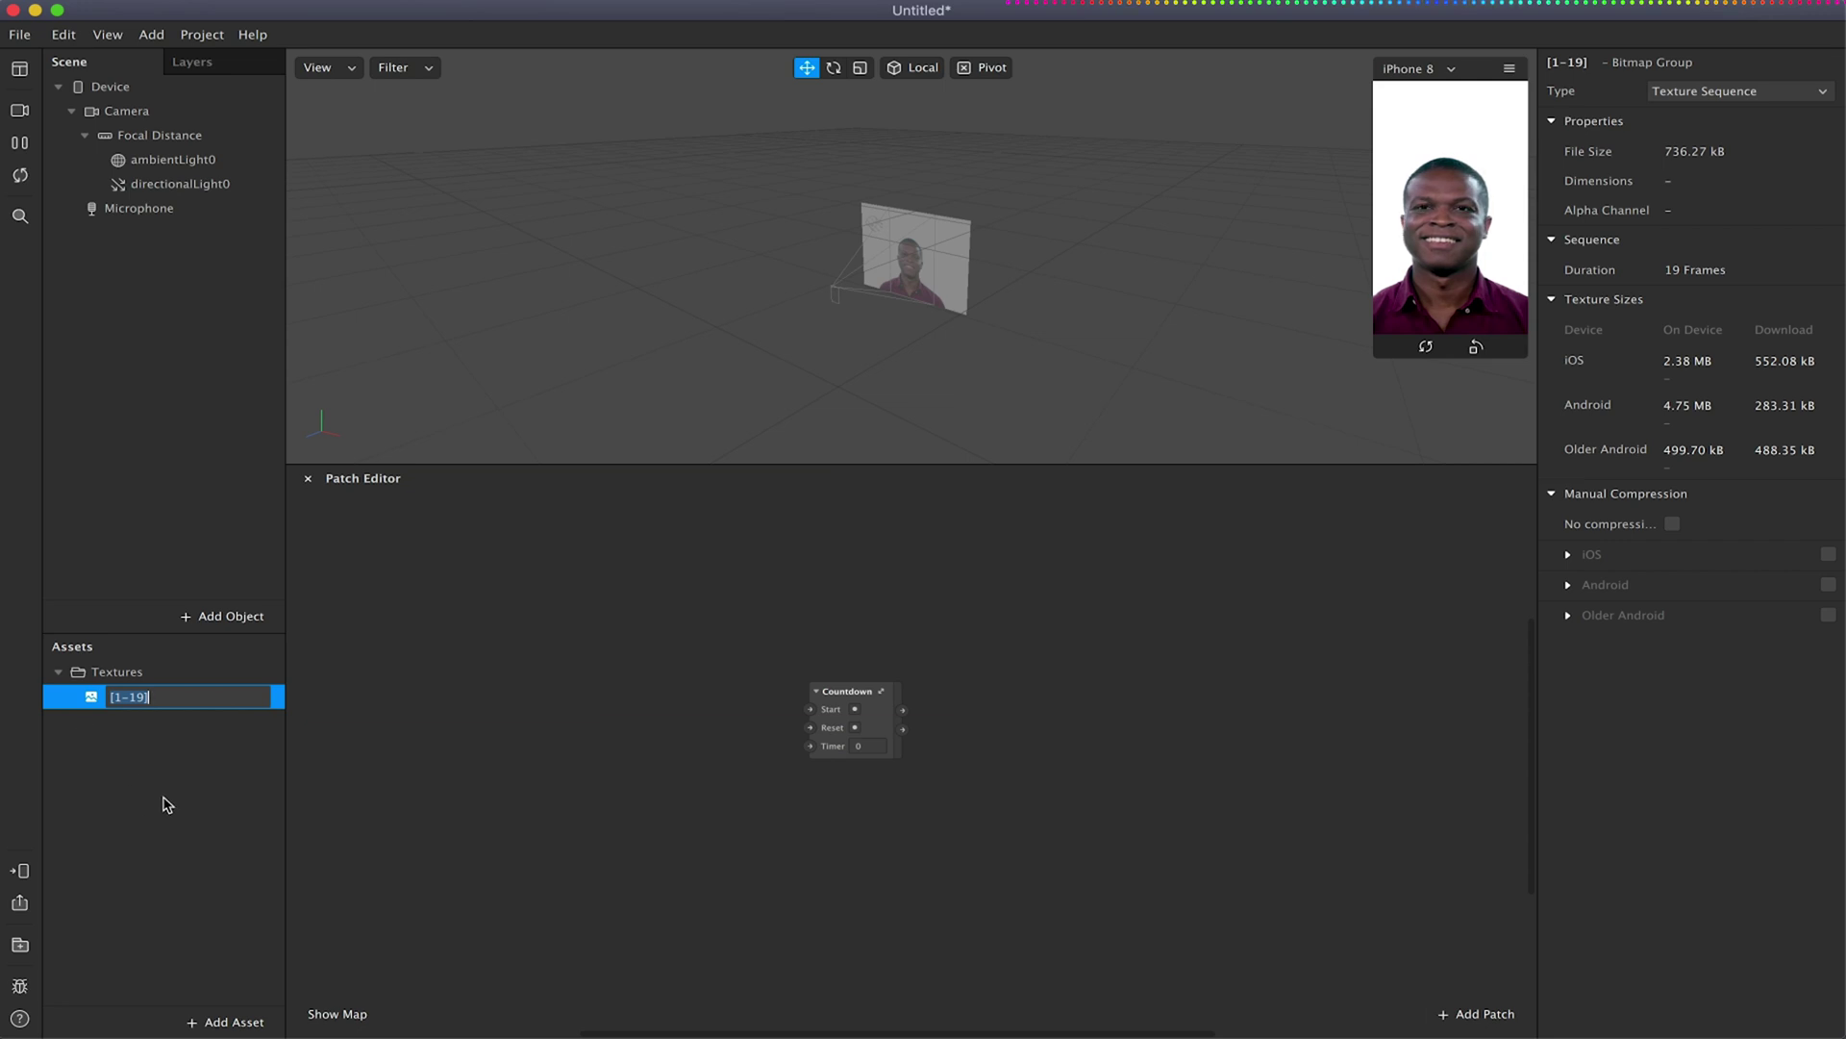
Name the new texture sequence Countdown.
type("Cou")
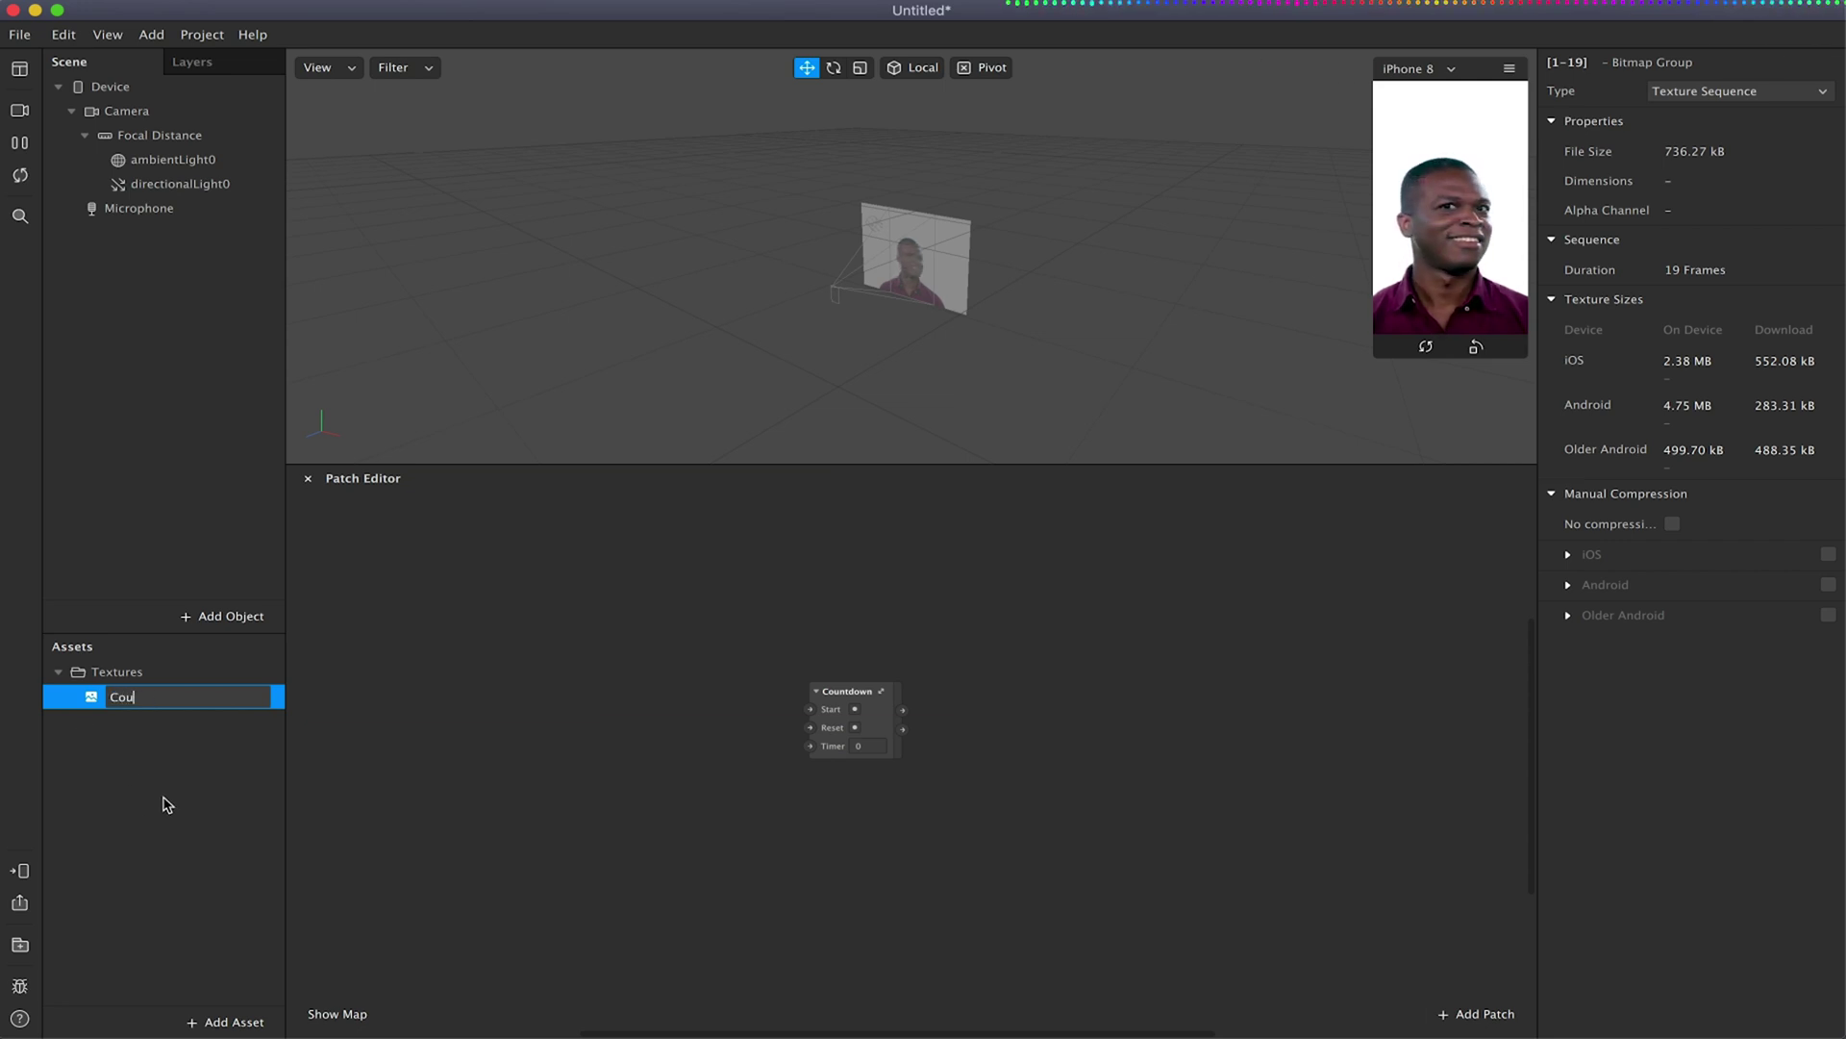
type("ntdown")
key("Return")
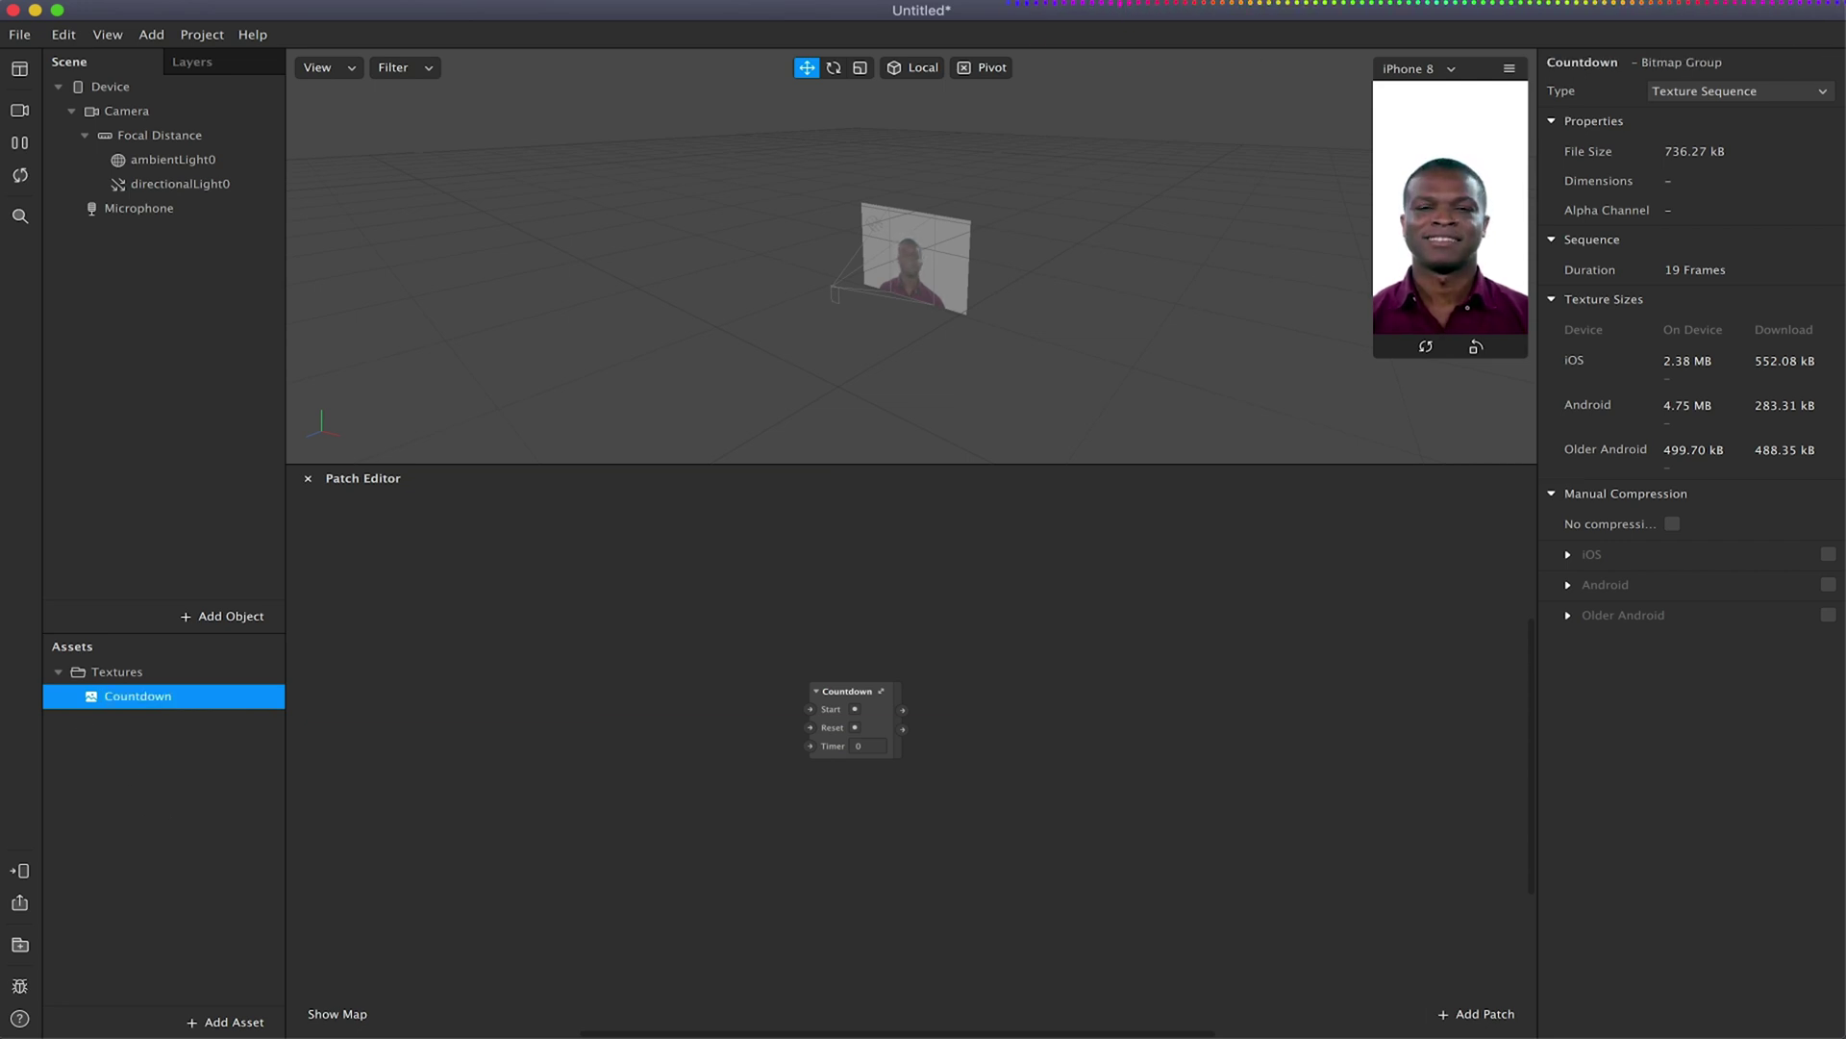
Add an Animation Sequence asset and name it Countdown Sequence.
left_click(231, 1021)
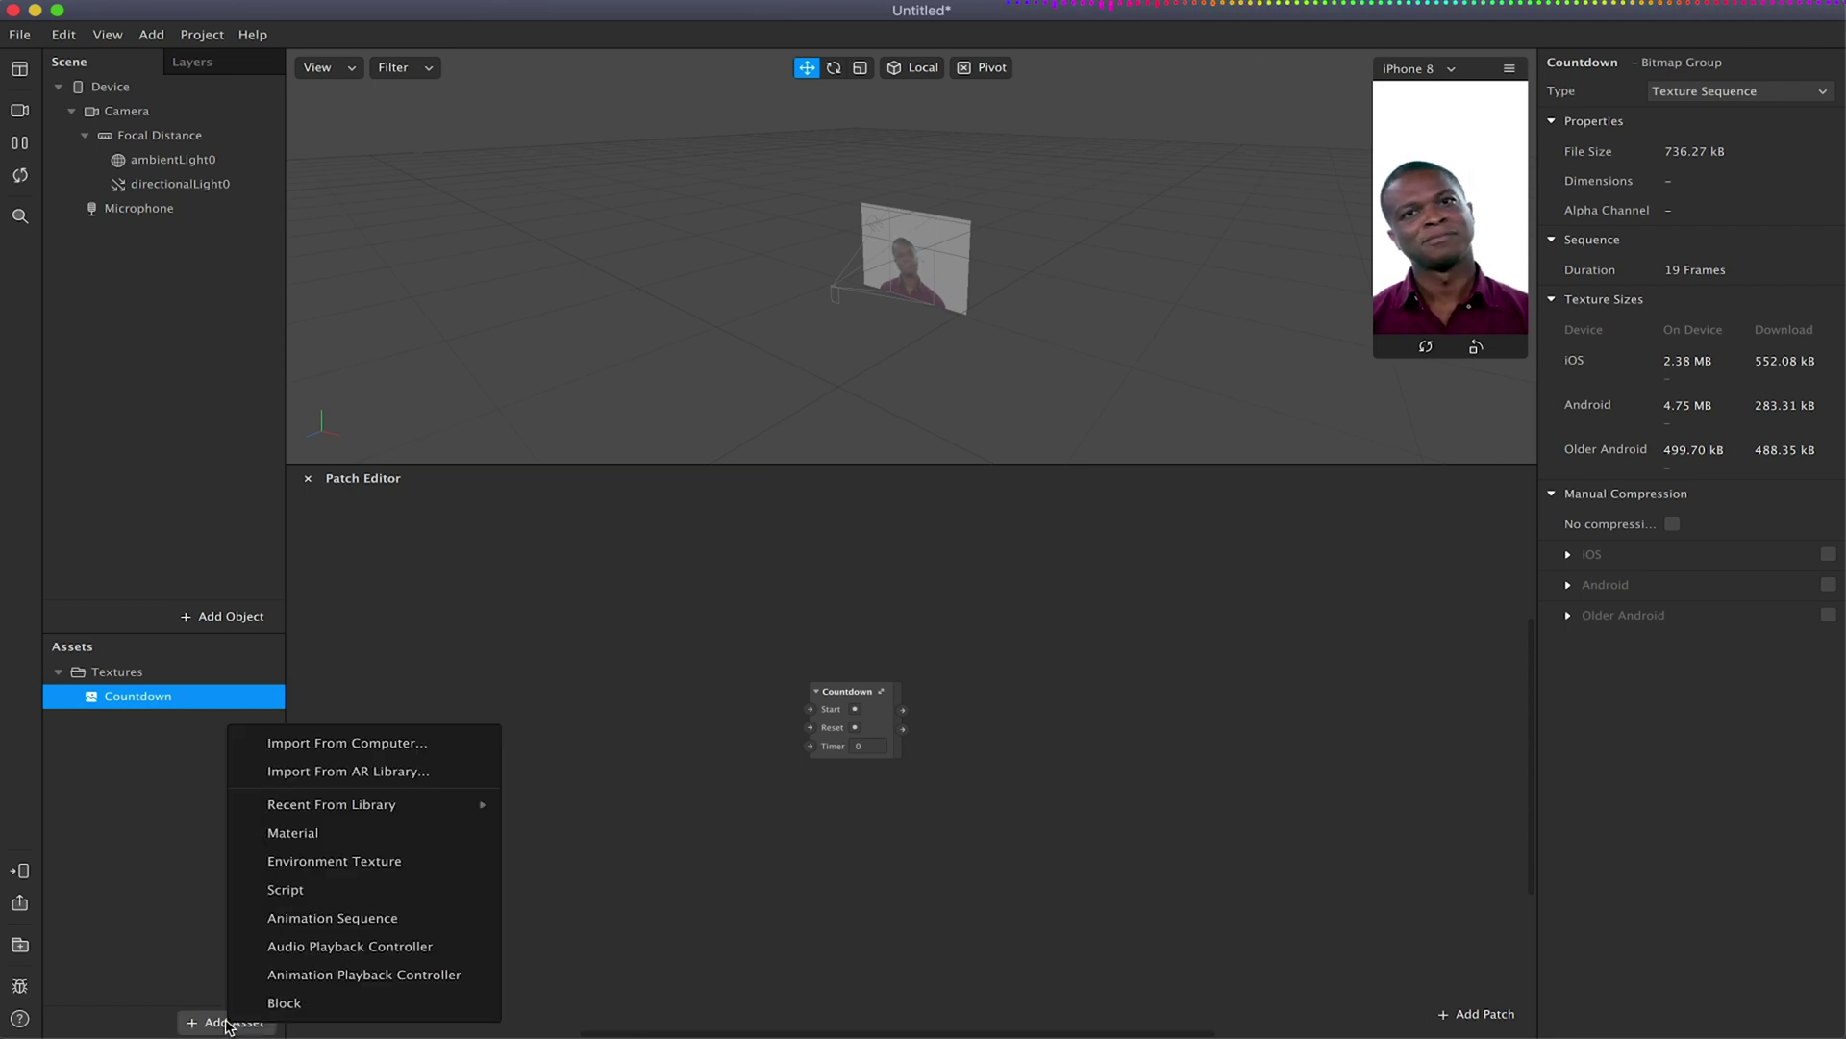
left_click(424, 917)
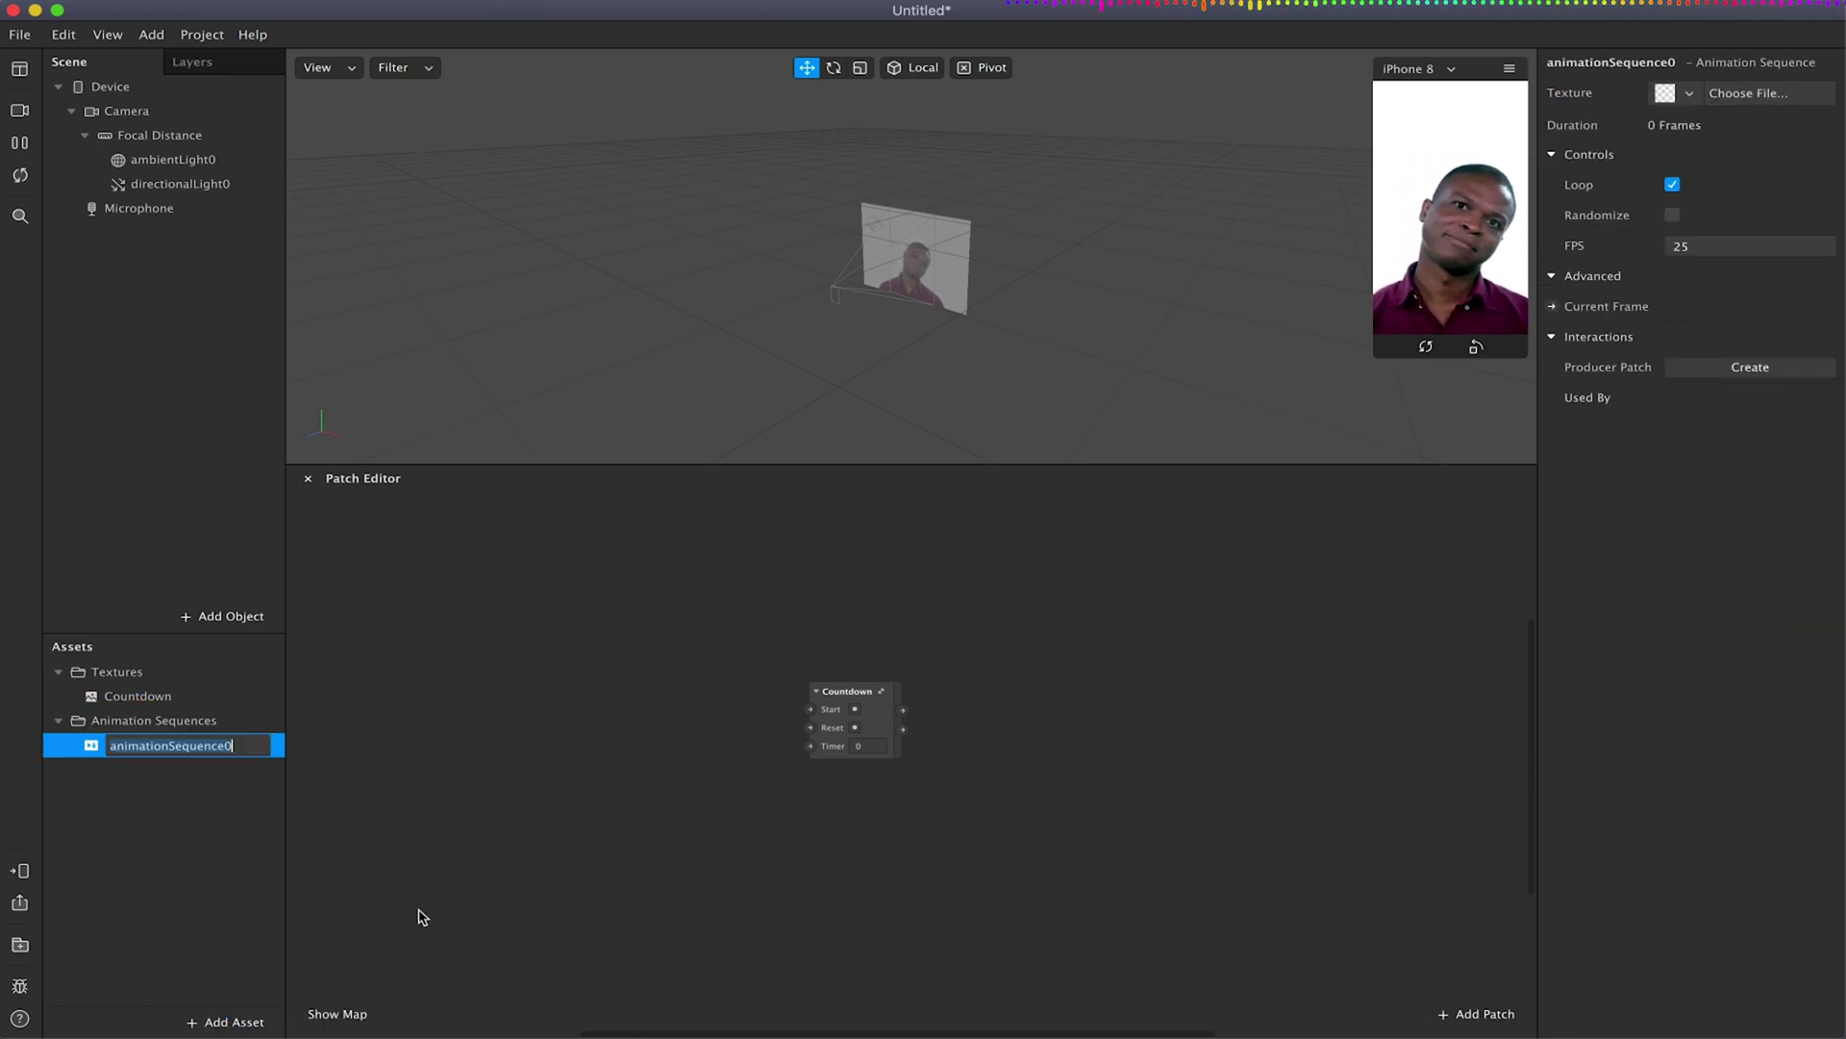
type("Co")
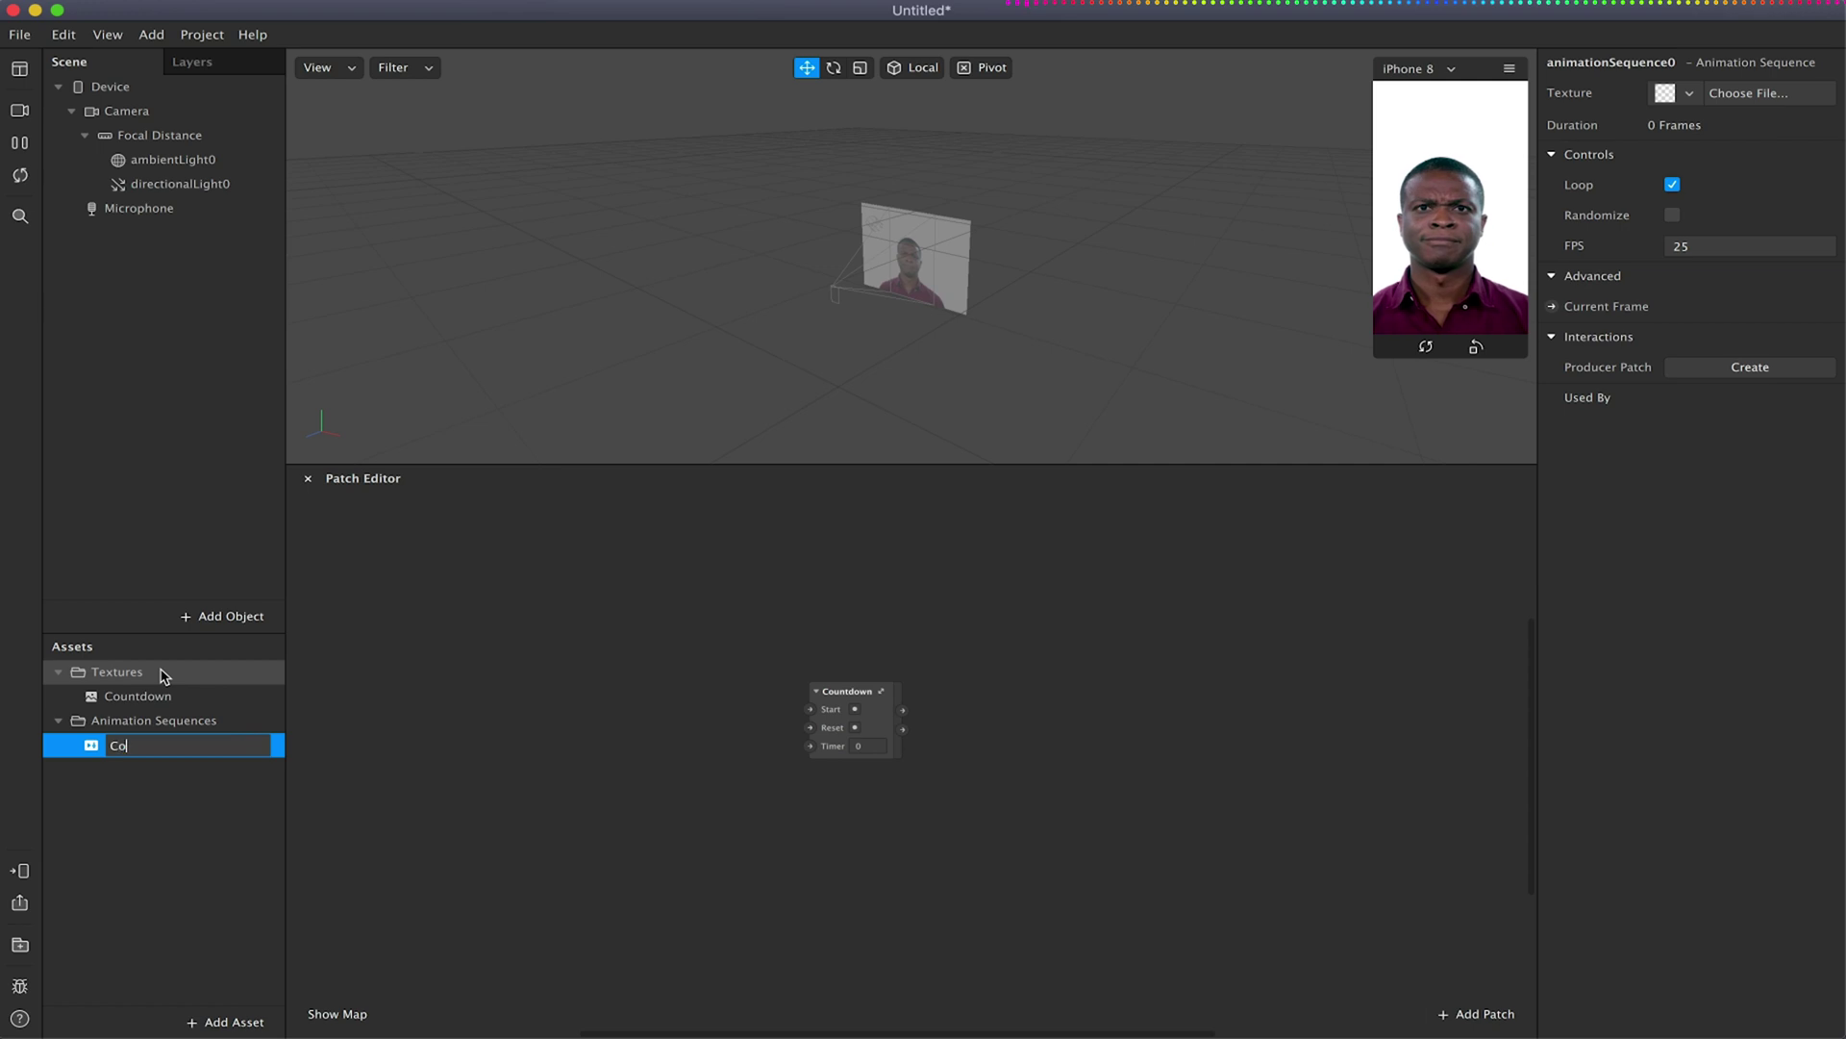
type("untdown Sequence")
key("Return")
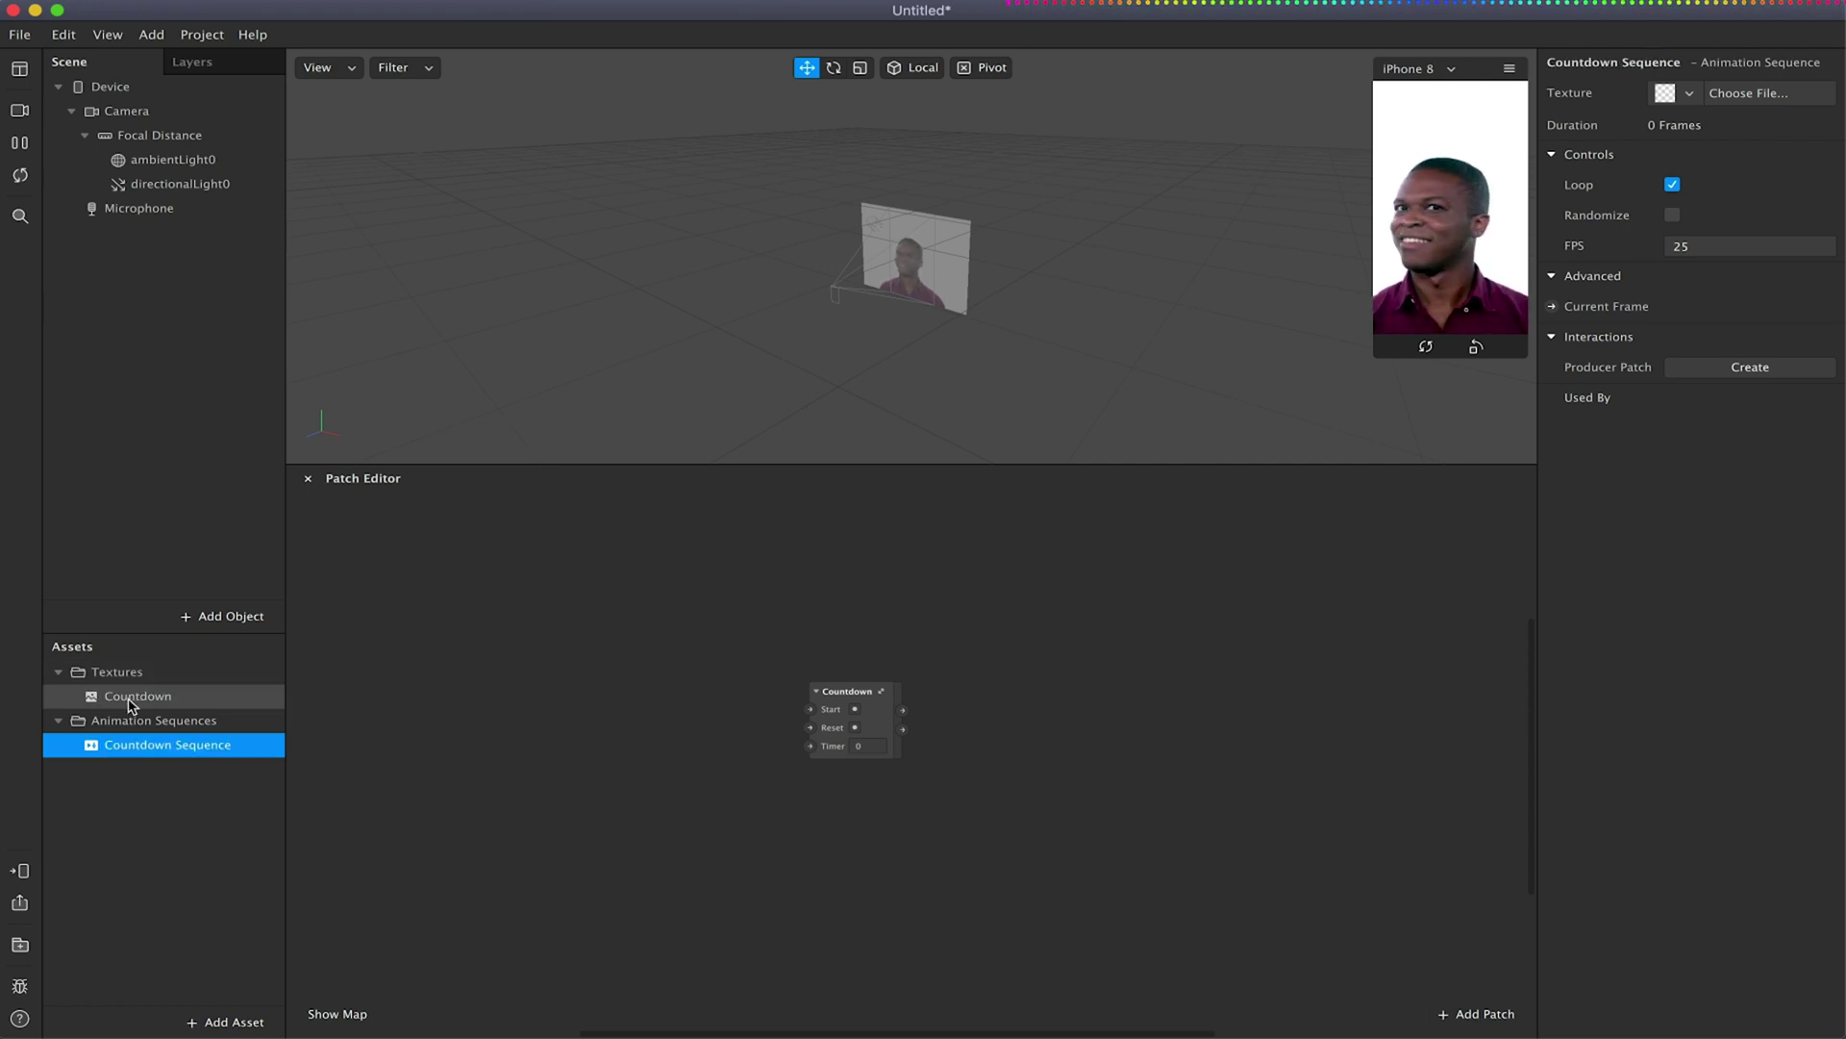
Assign the Countdown texture sequence as the texture of Countdown Sequence.
left_click(135, 696)
left_click(188, 747)
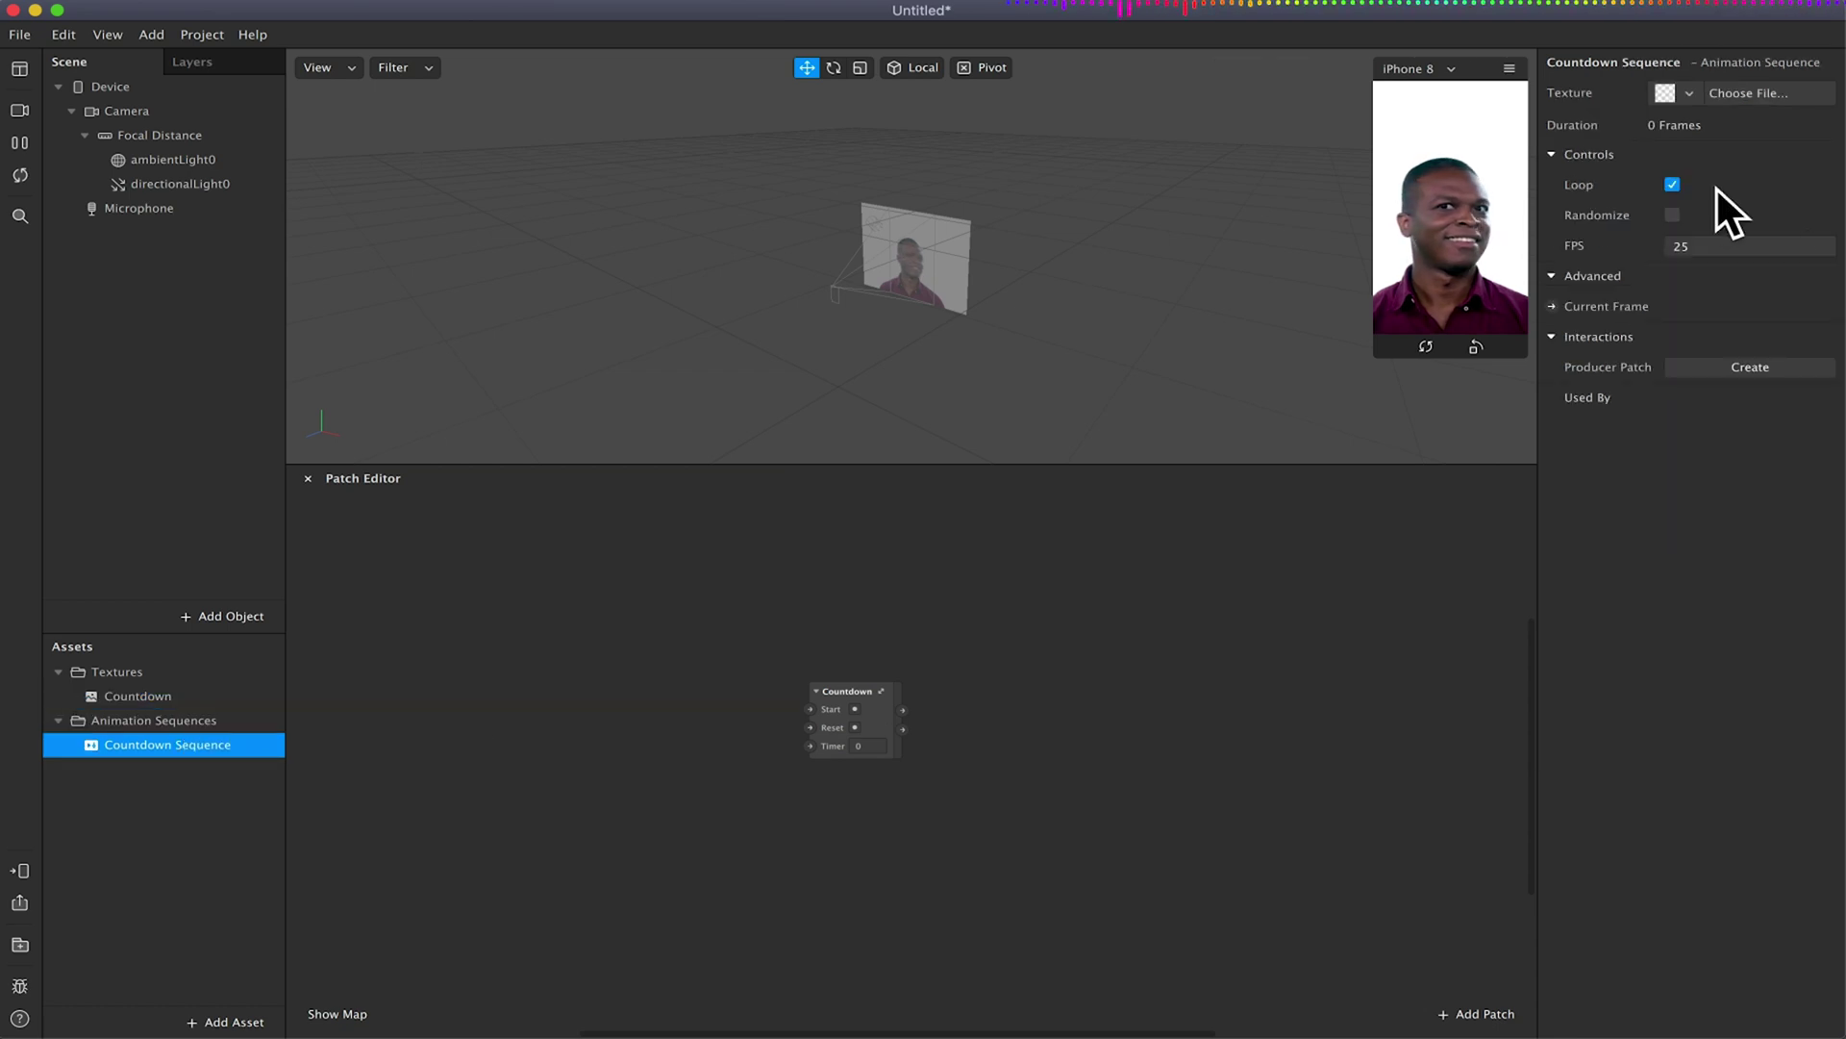
left_click(1683, 93)
left_click(1700, 124)
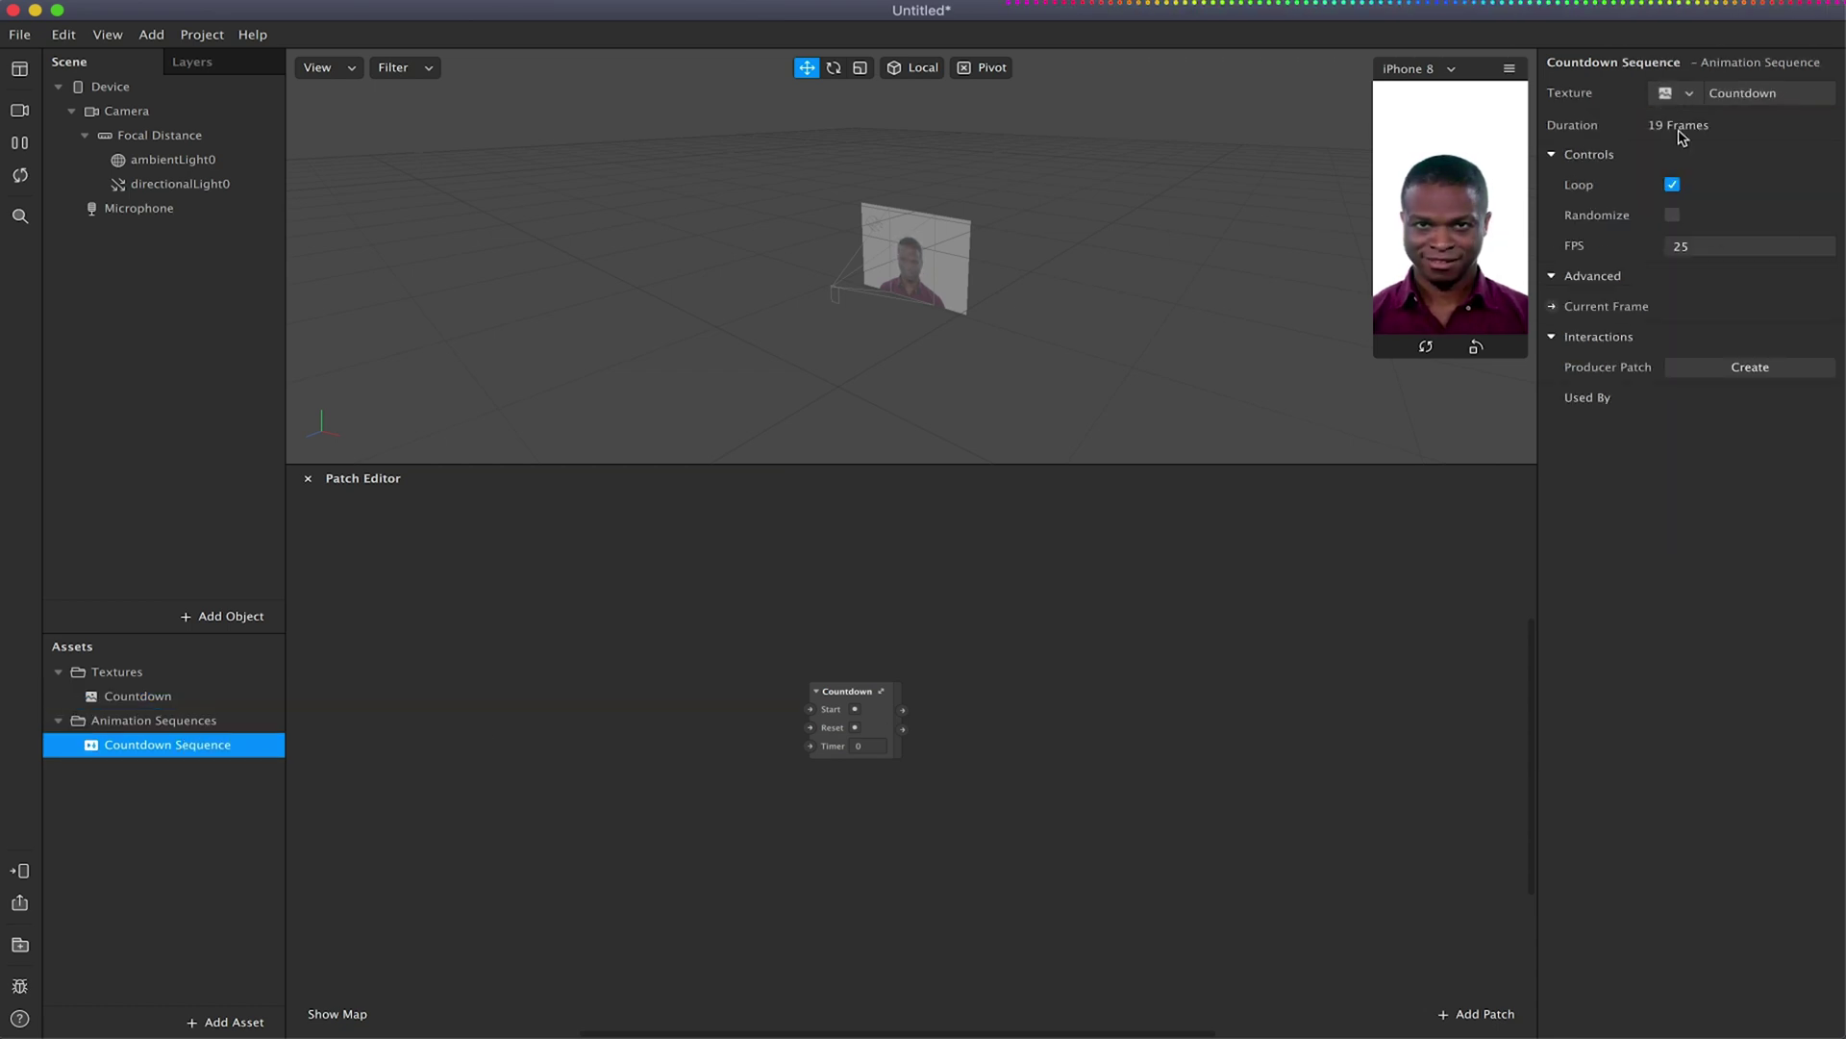
Insert a 2D Rectangle object into the scene.
left_click(220, 617)
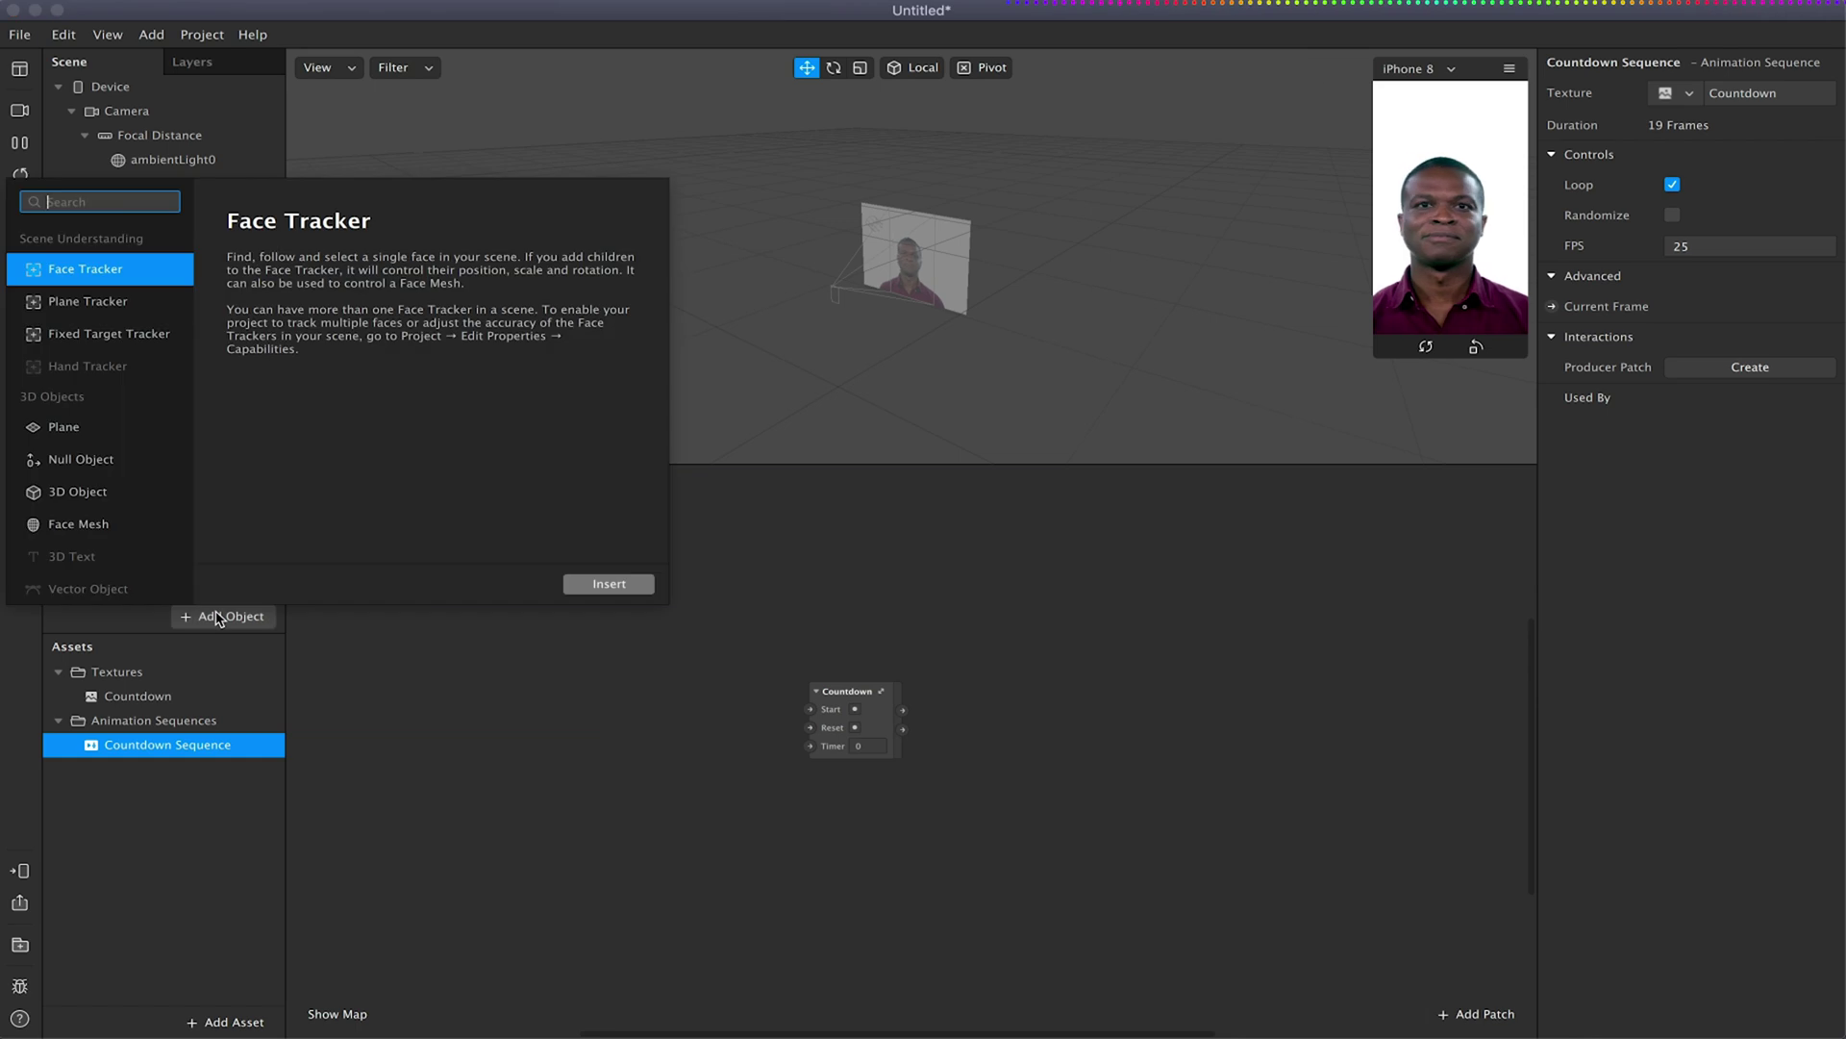
scroll(144, 480, "down", 5)
scroll(149, 478, "up", 5)
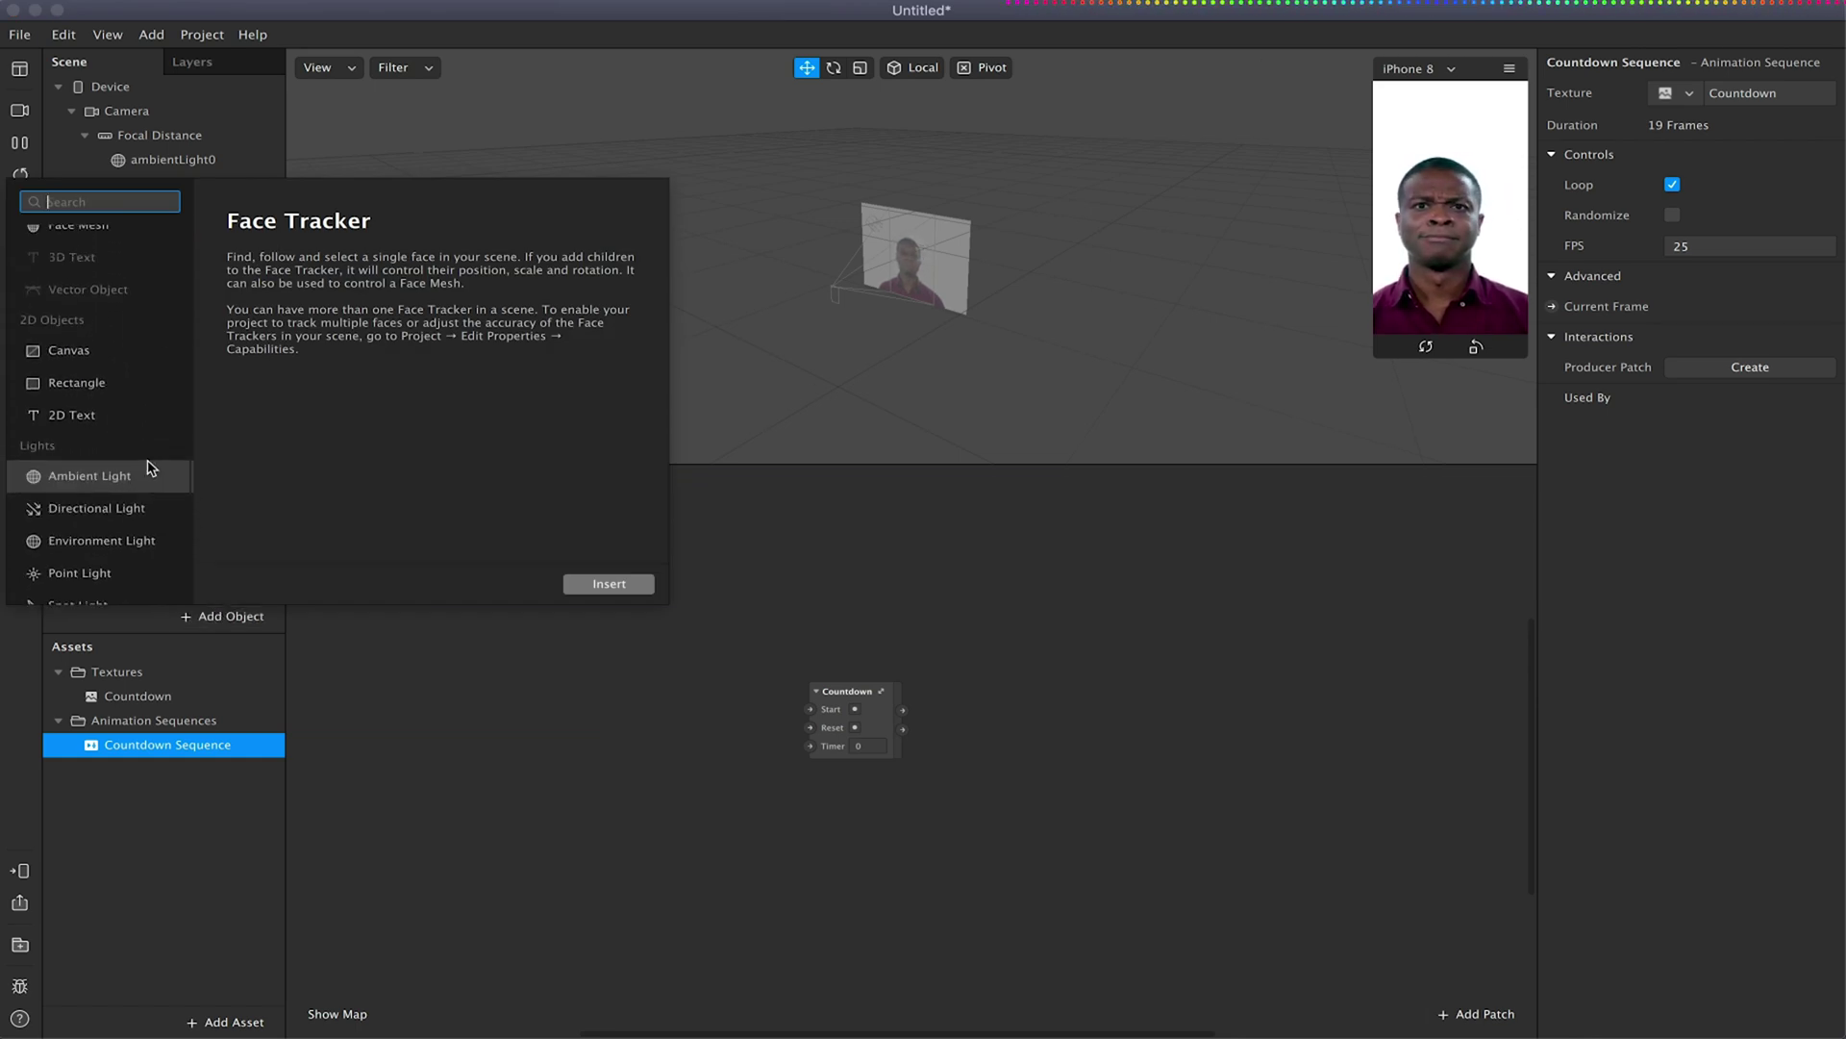
left_click(100, 406)
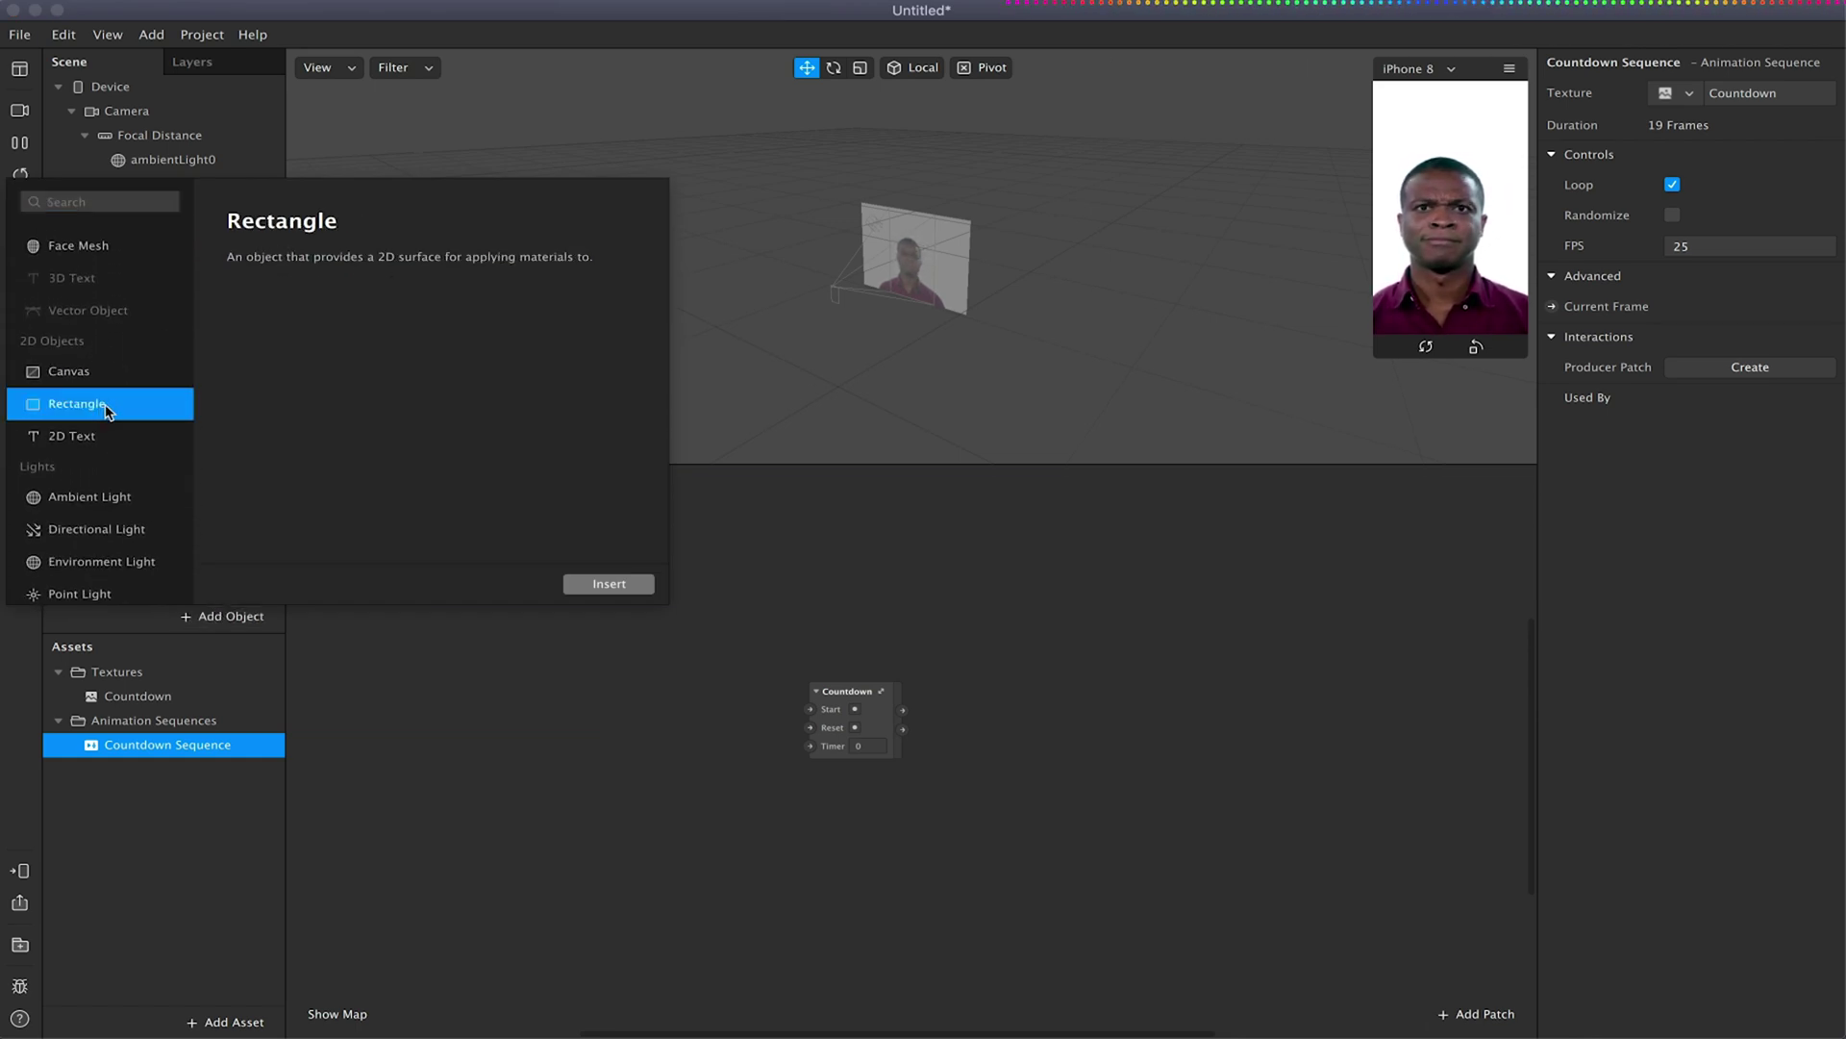
left_click(604, 585)
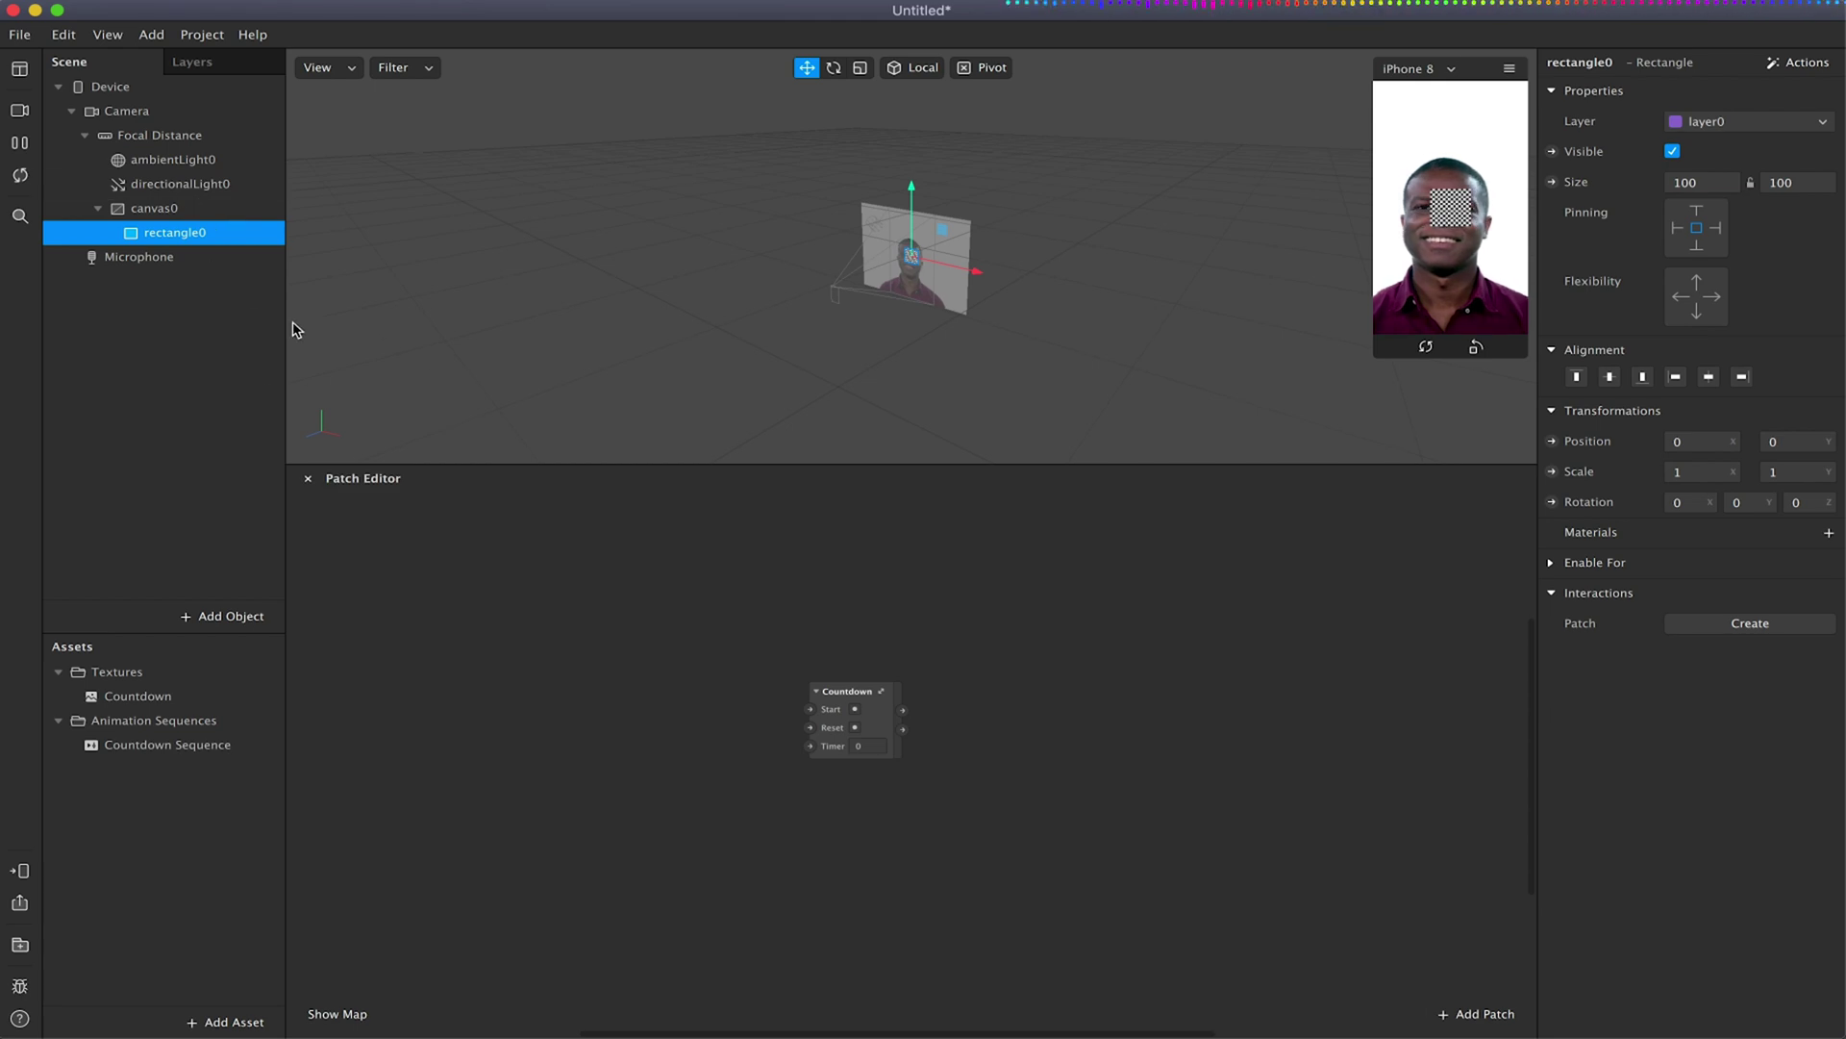
Create a new material on the rectangle and rename it Countdown Mat.
left_click(1829, 533)
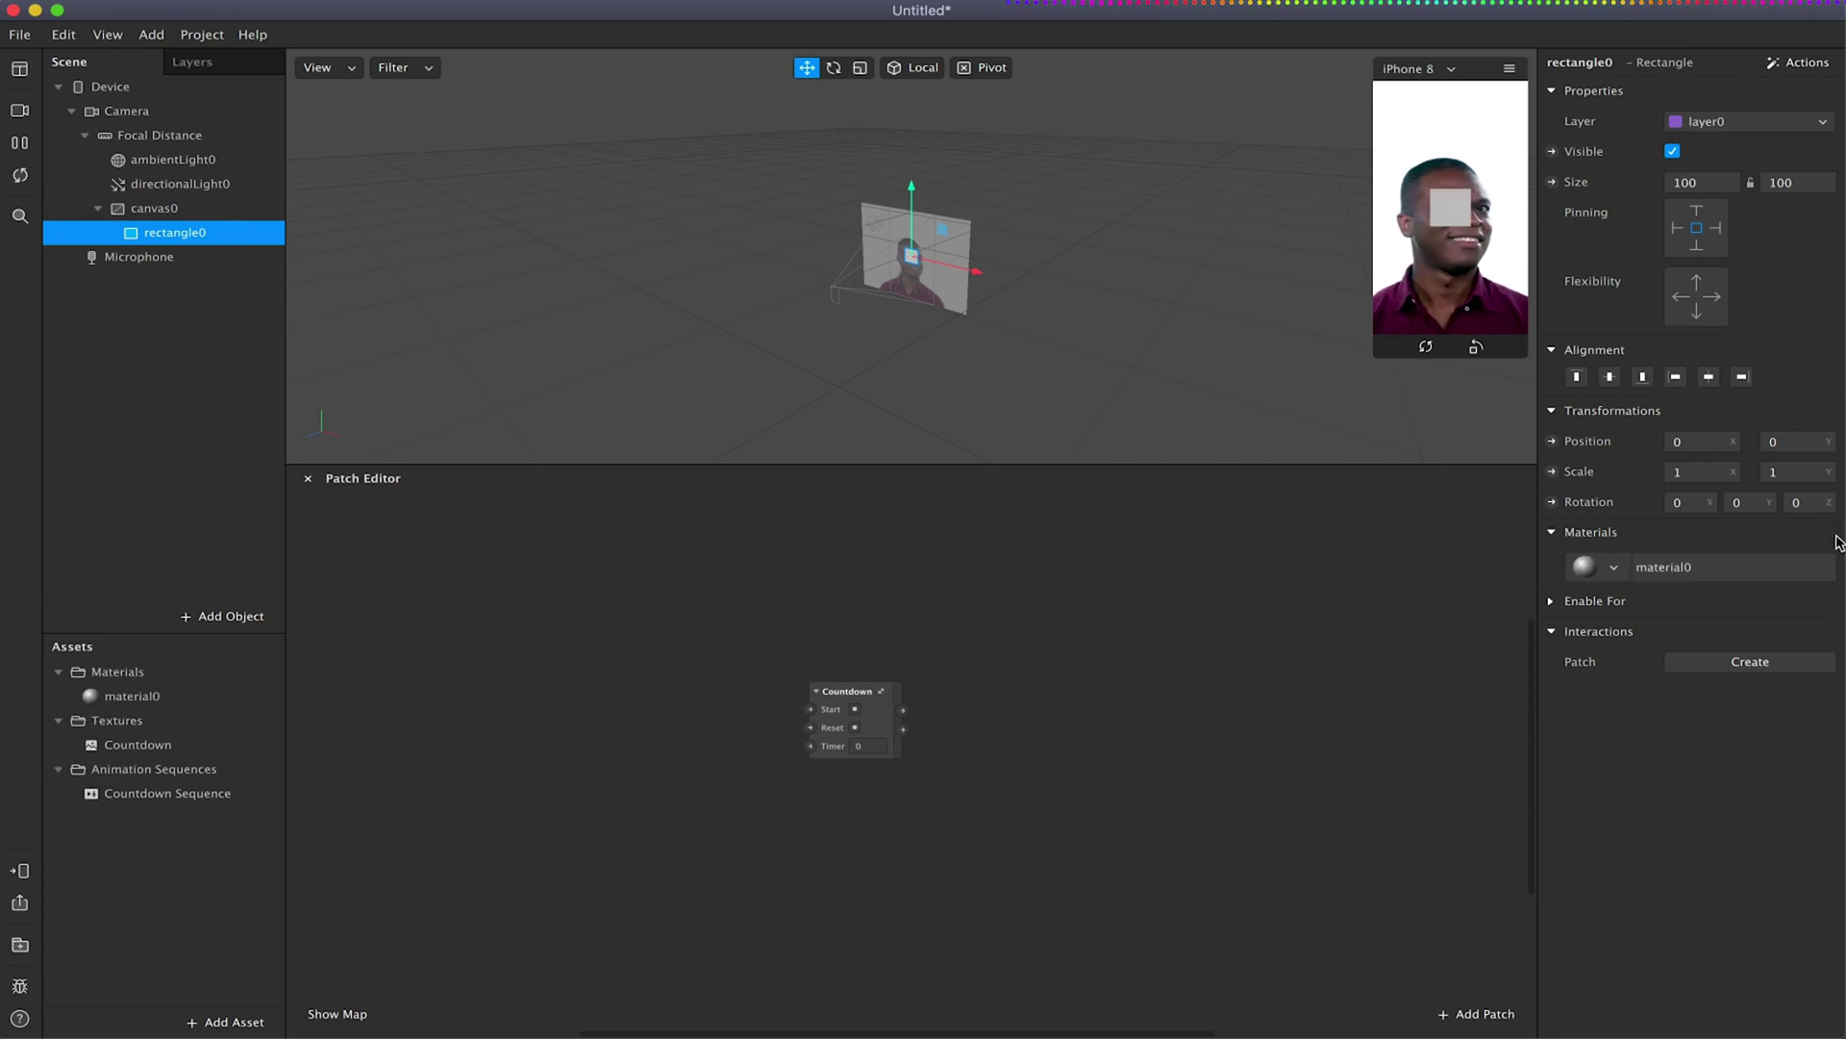
left_click(125, 699)
right_click(125, 700)
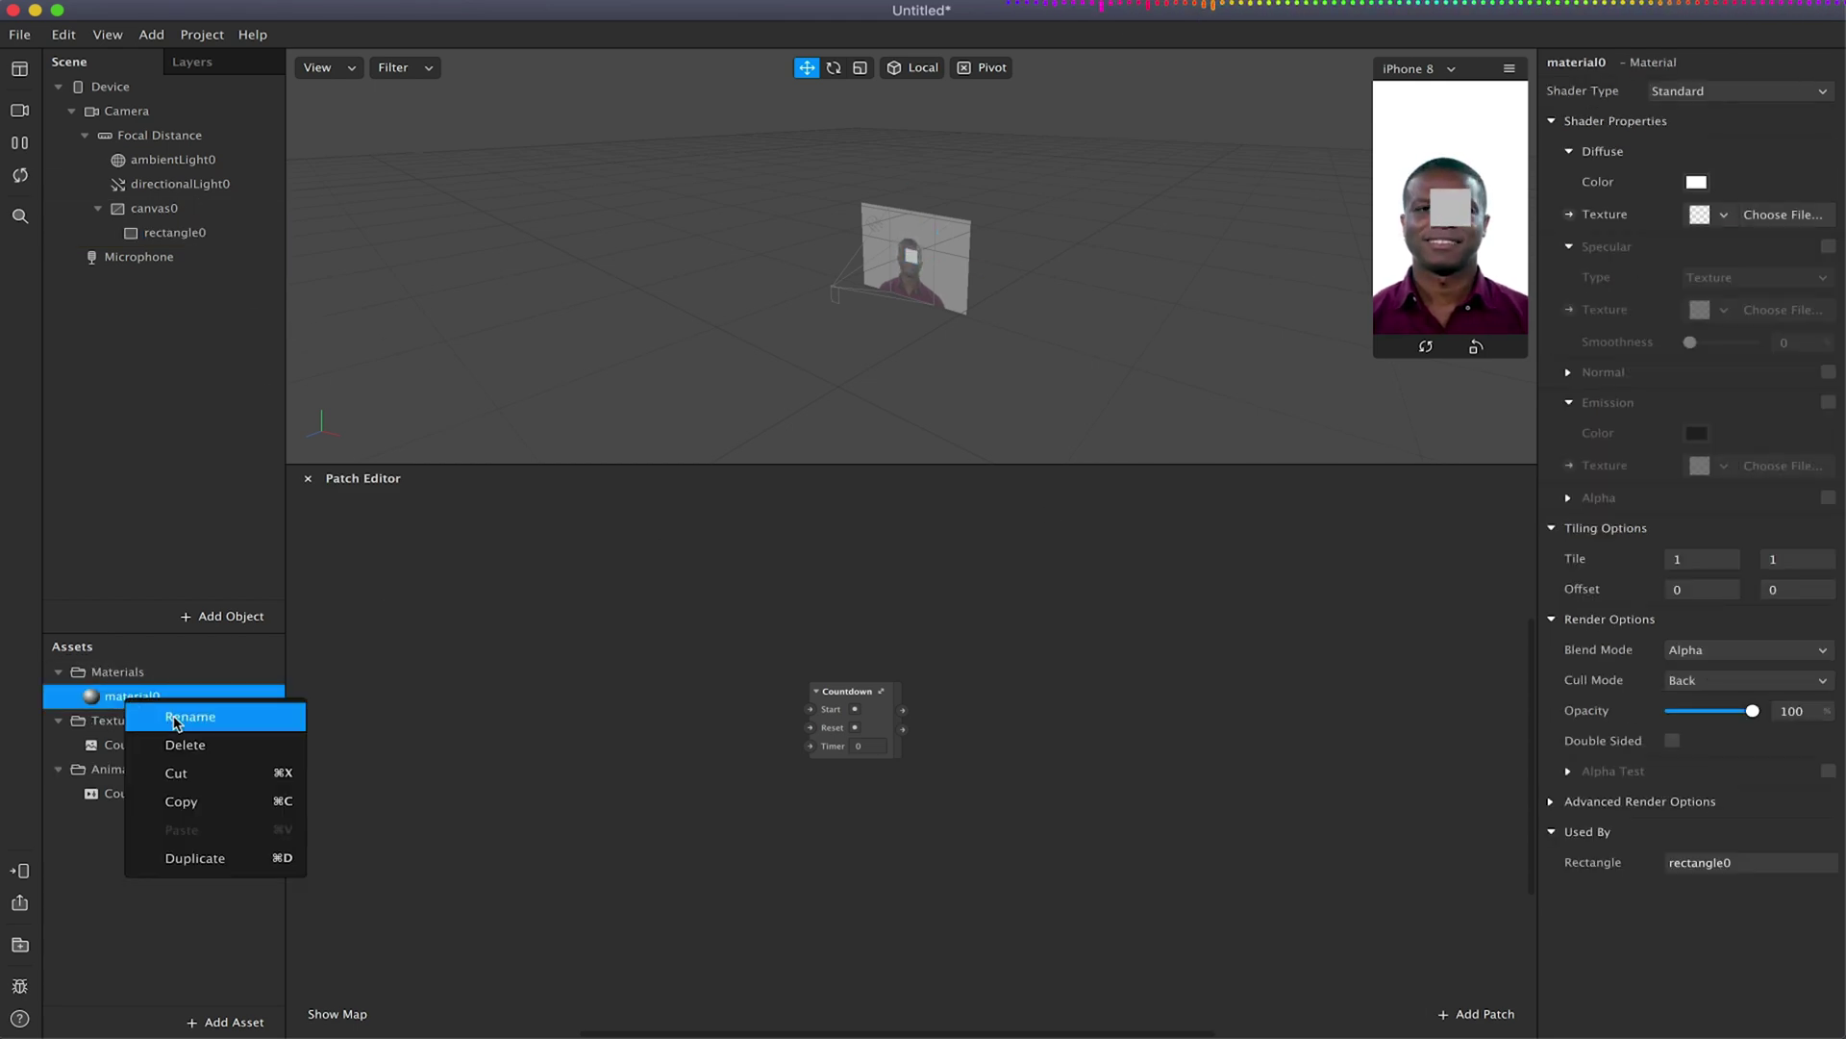
left_click(178, 719)
type("Cou")
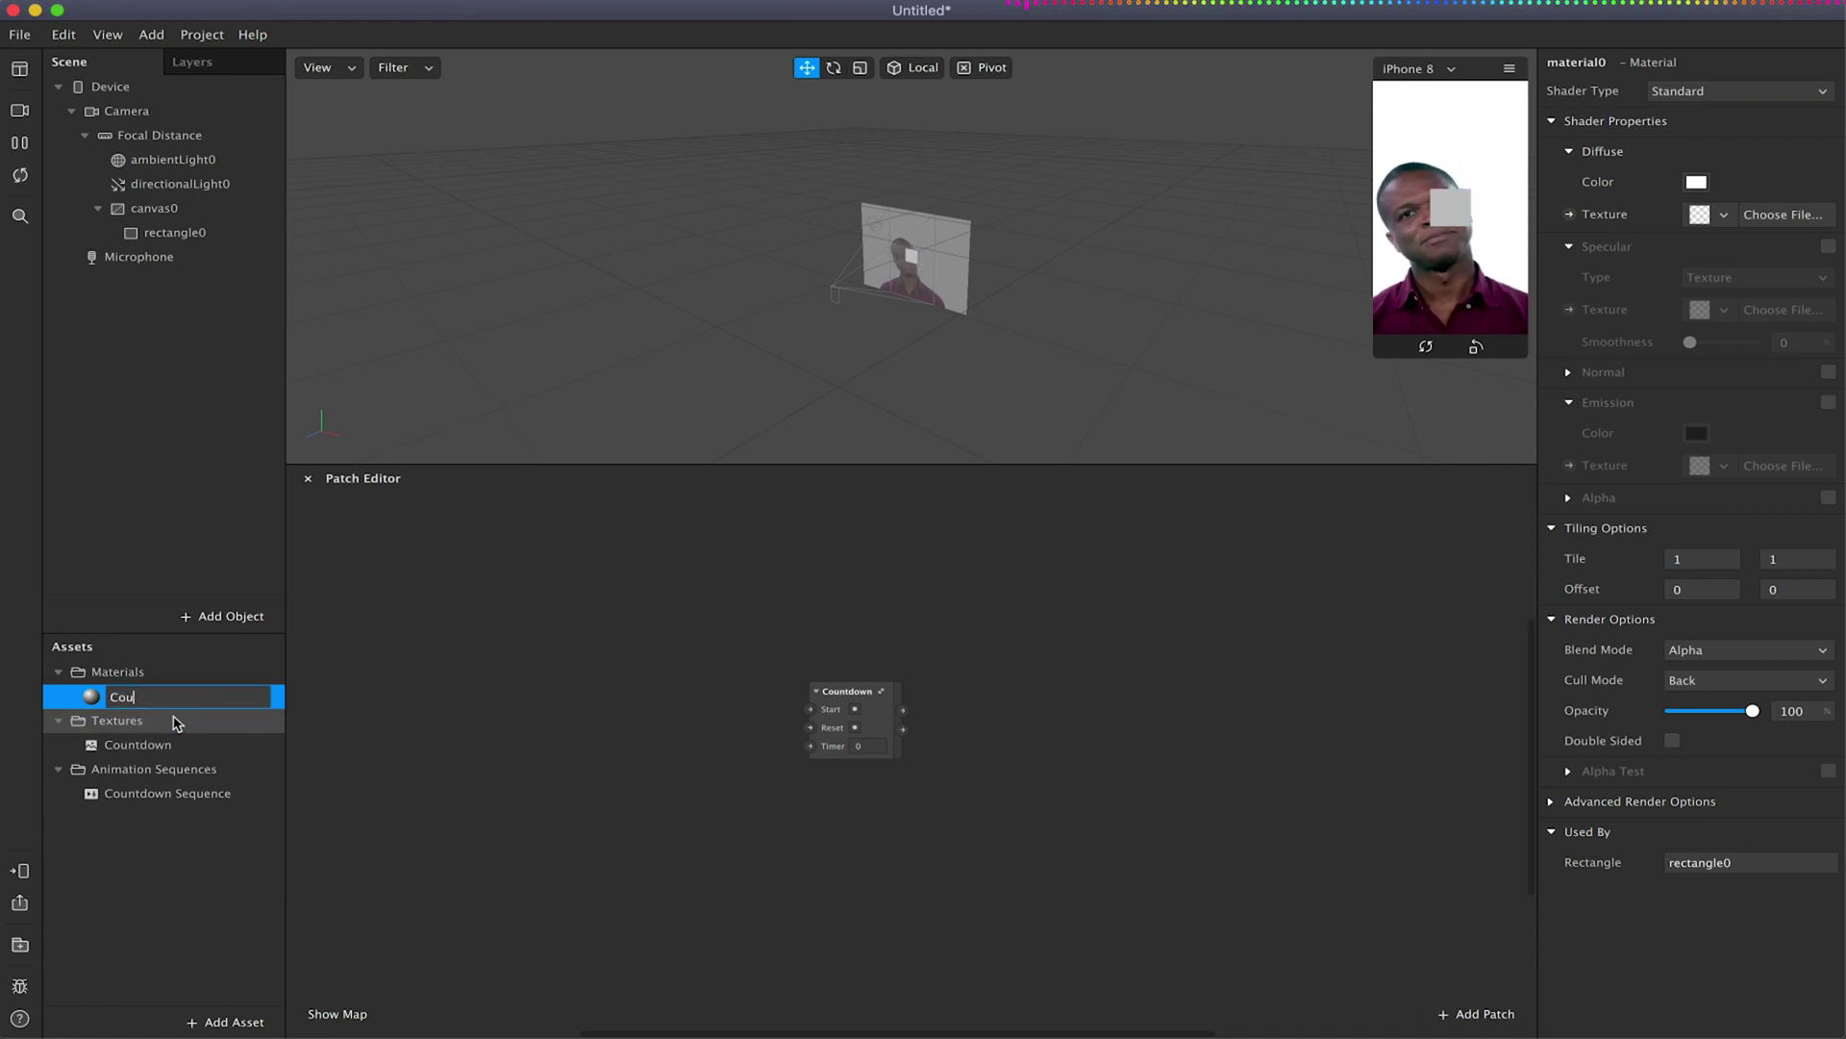
type("ntdown Mat")
key("Return")
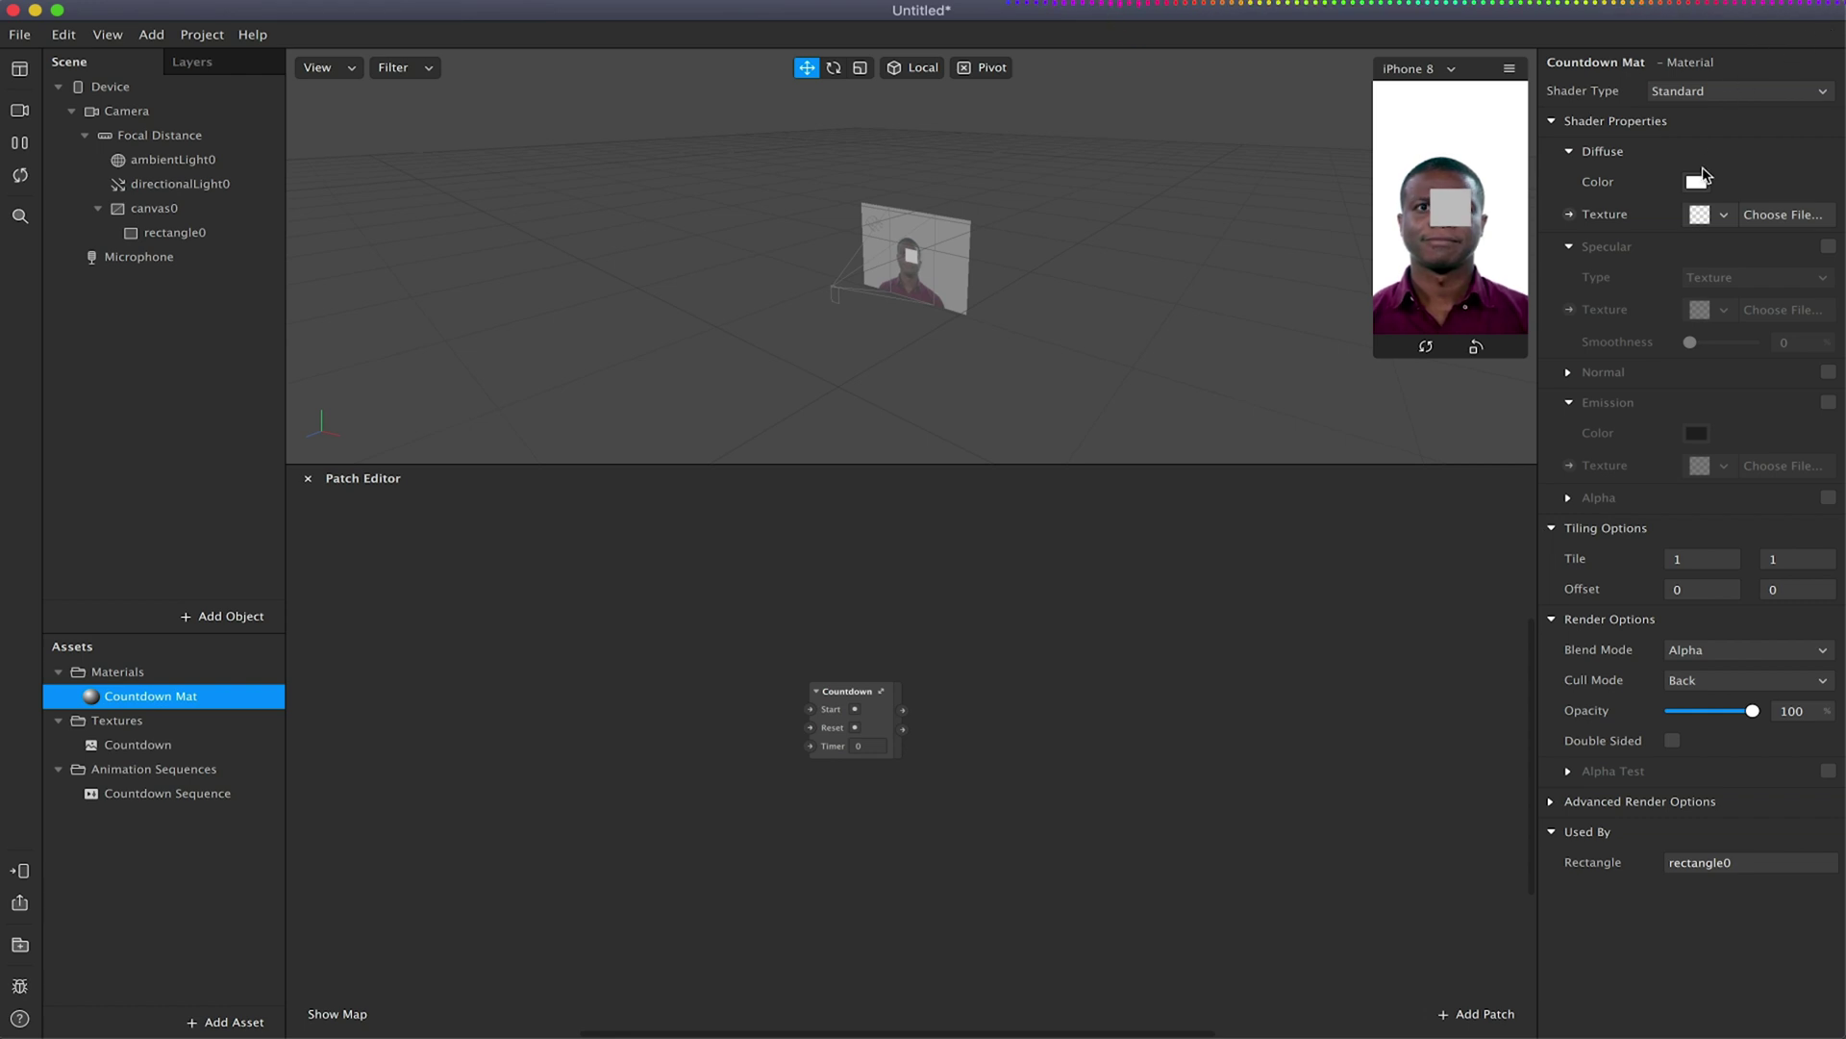
Assign Countdown Sequence as the diffuse texture of Countdown Mat and enlarge the device preview.
left_click(1715, 216)
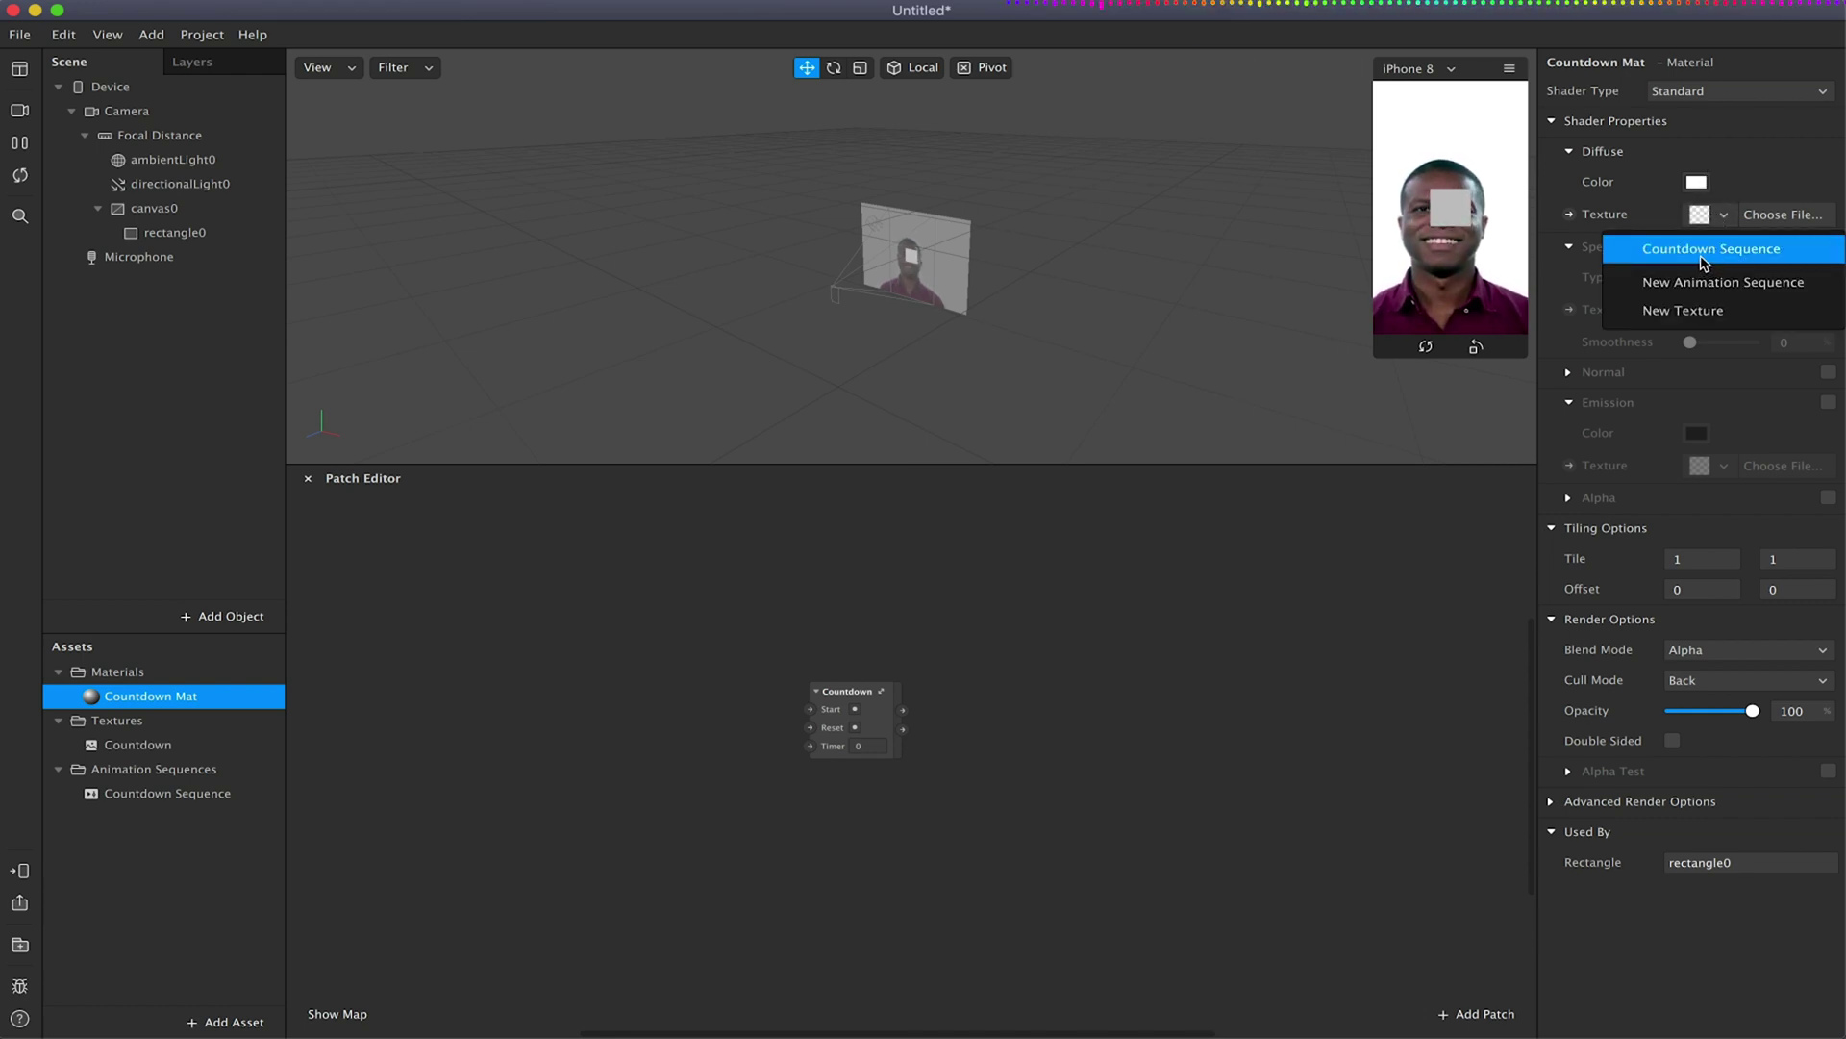
left_click(1703, 255)
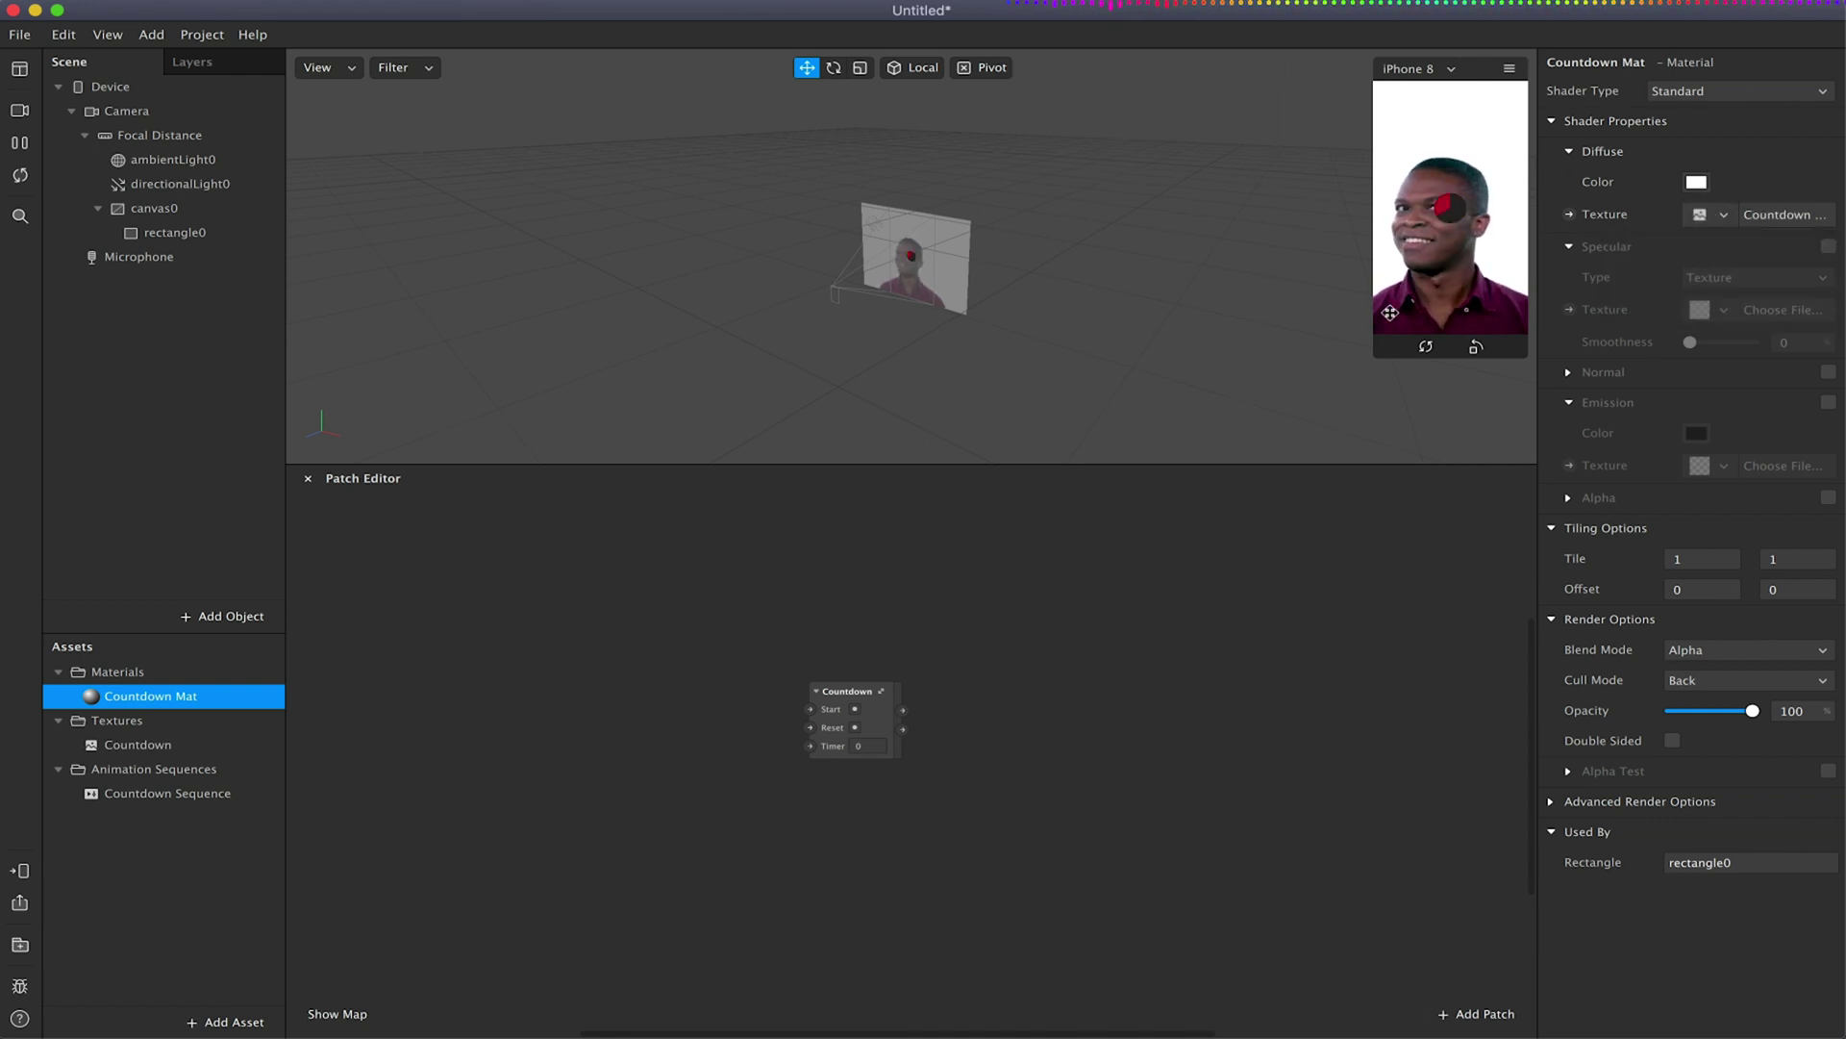
left_click(1377, 357)
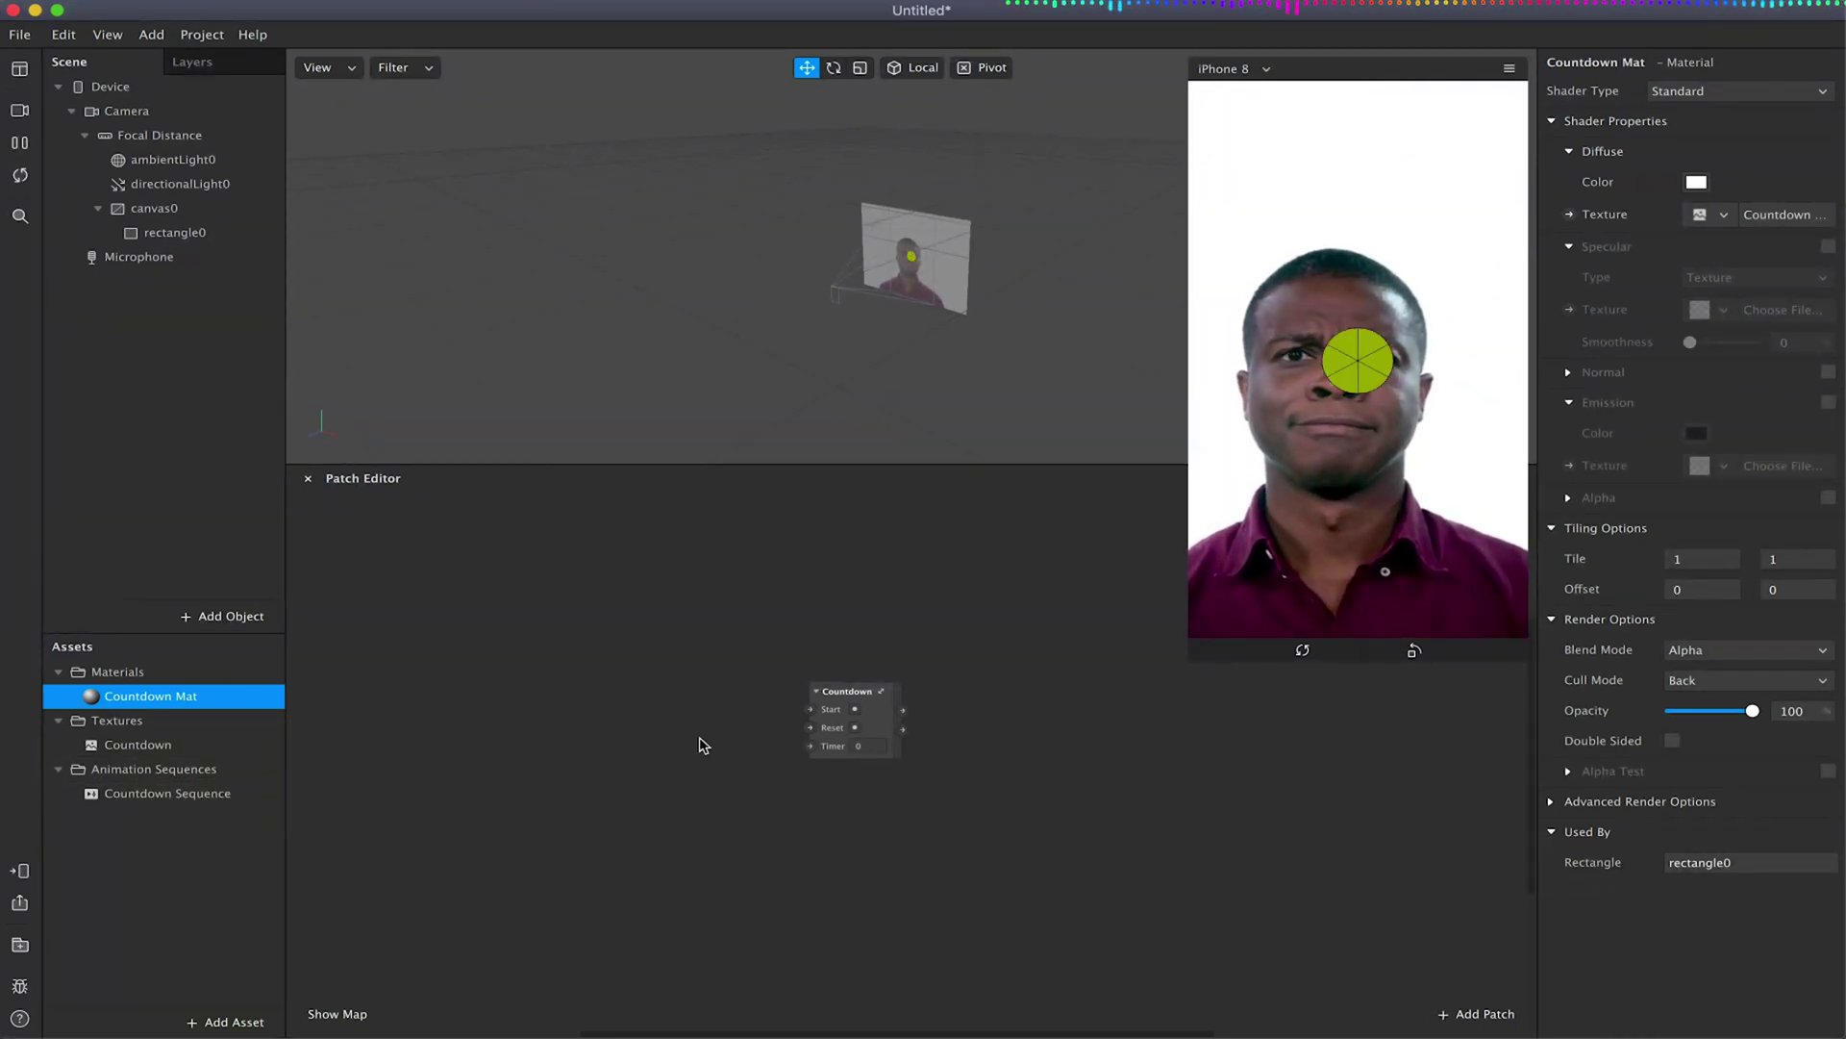
Create a Current Frame patch for Countdown Sequence and connect the Countdown patch's first output to it.
left_click(154, 800)
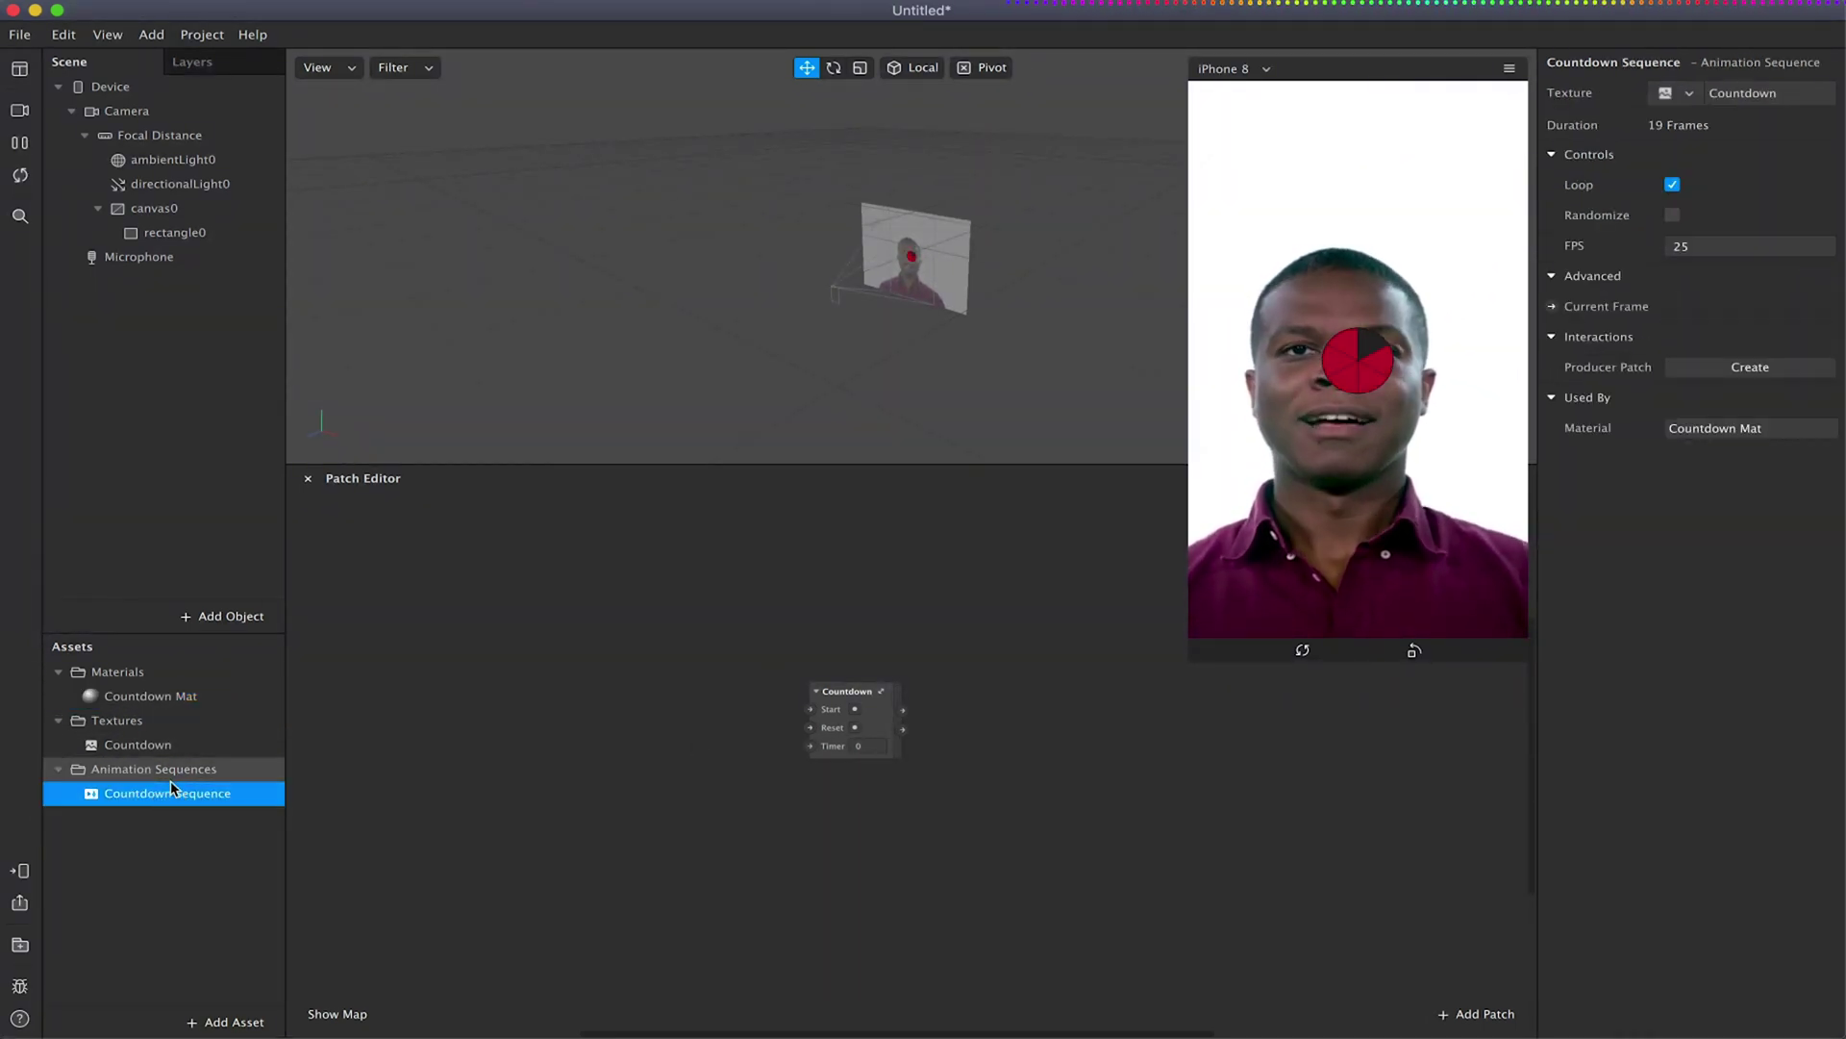
left_click(1552, 306)
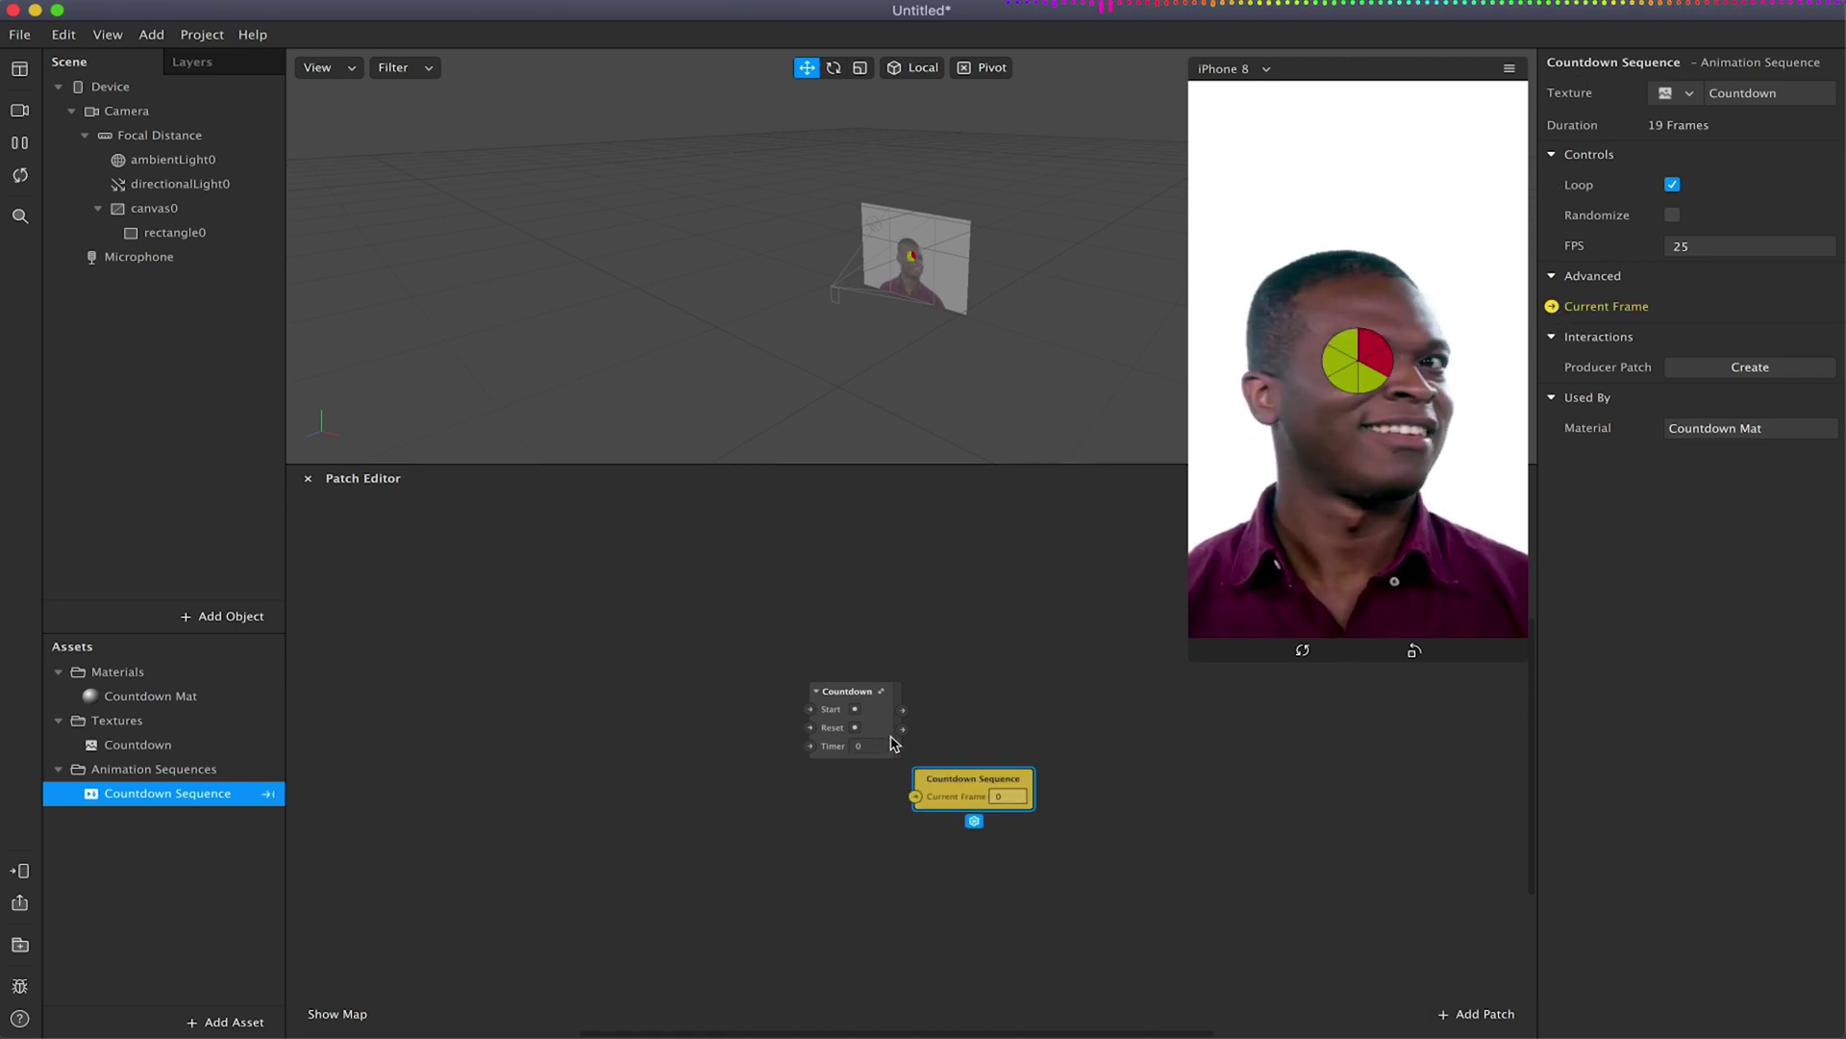
left_click_drag(902, 710, 995, 737)
left_click(968, 767)
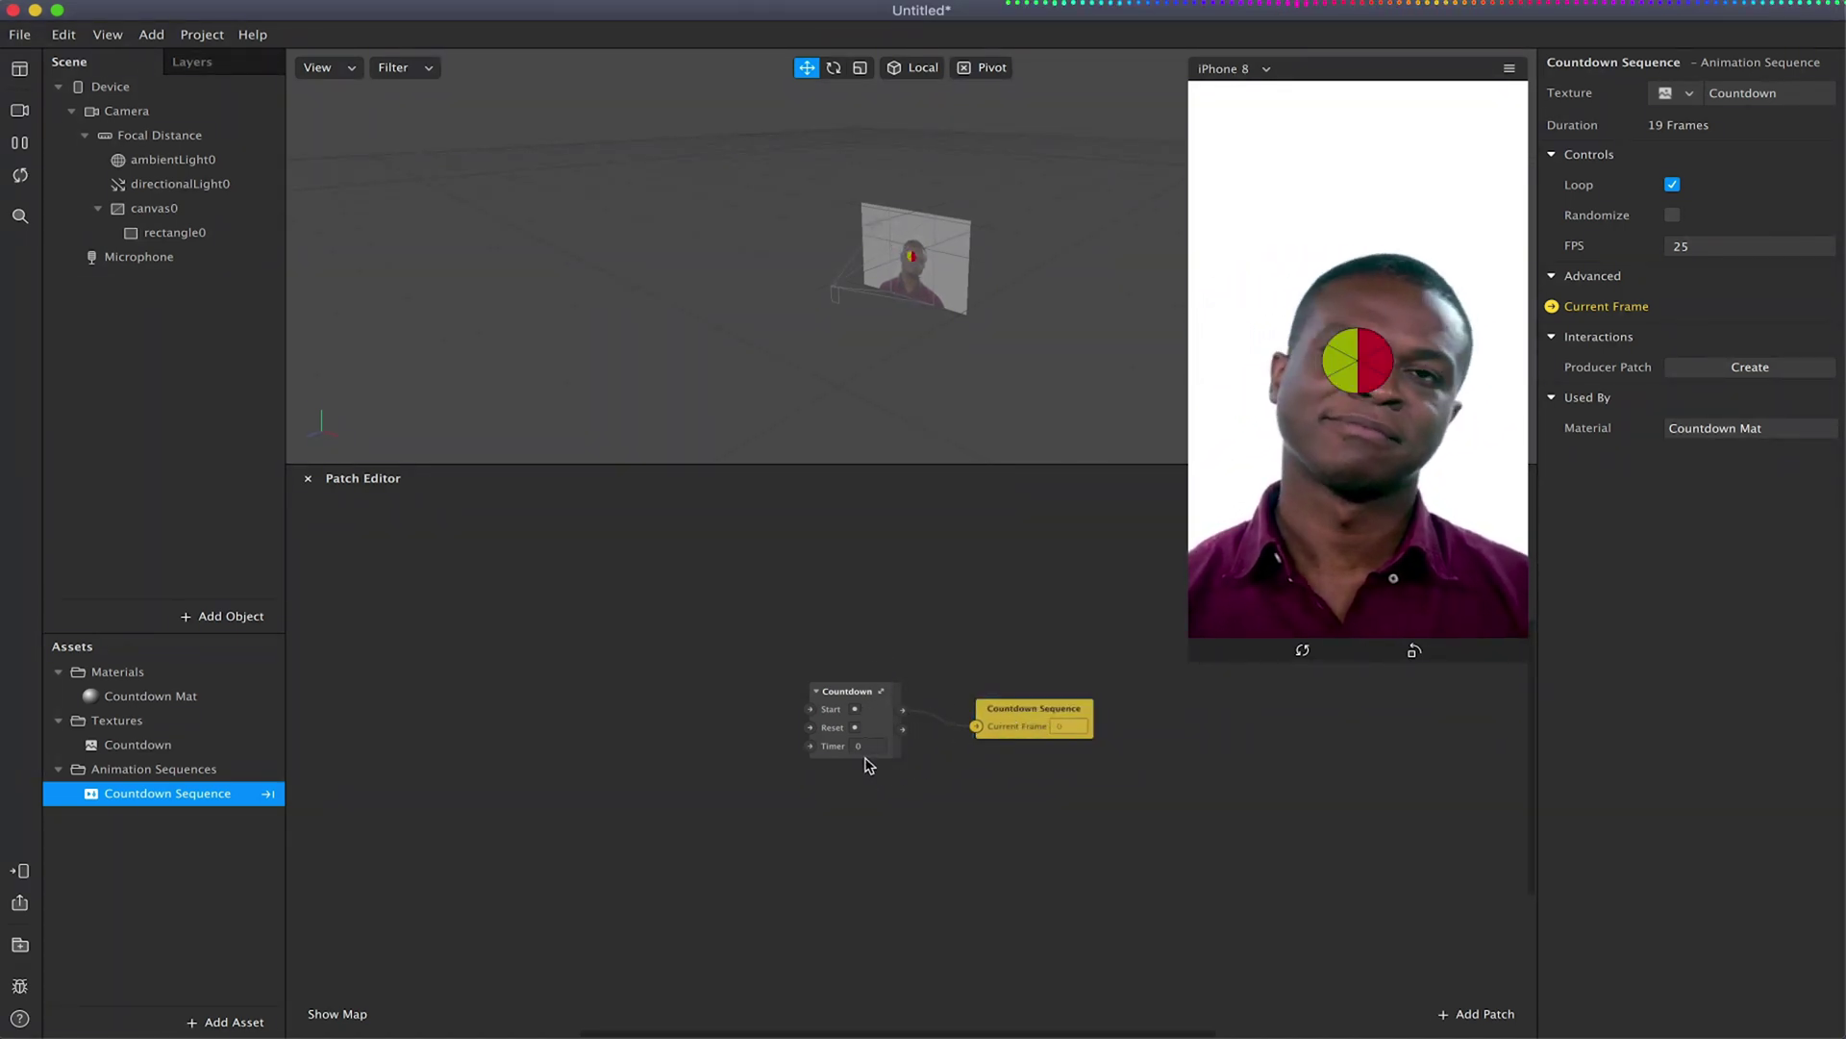
Add a Screen Tap patch and connect its Tap output to the Start input of the Countdown patch.
double_click(582, 699)
type("screen")
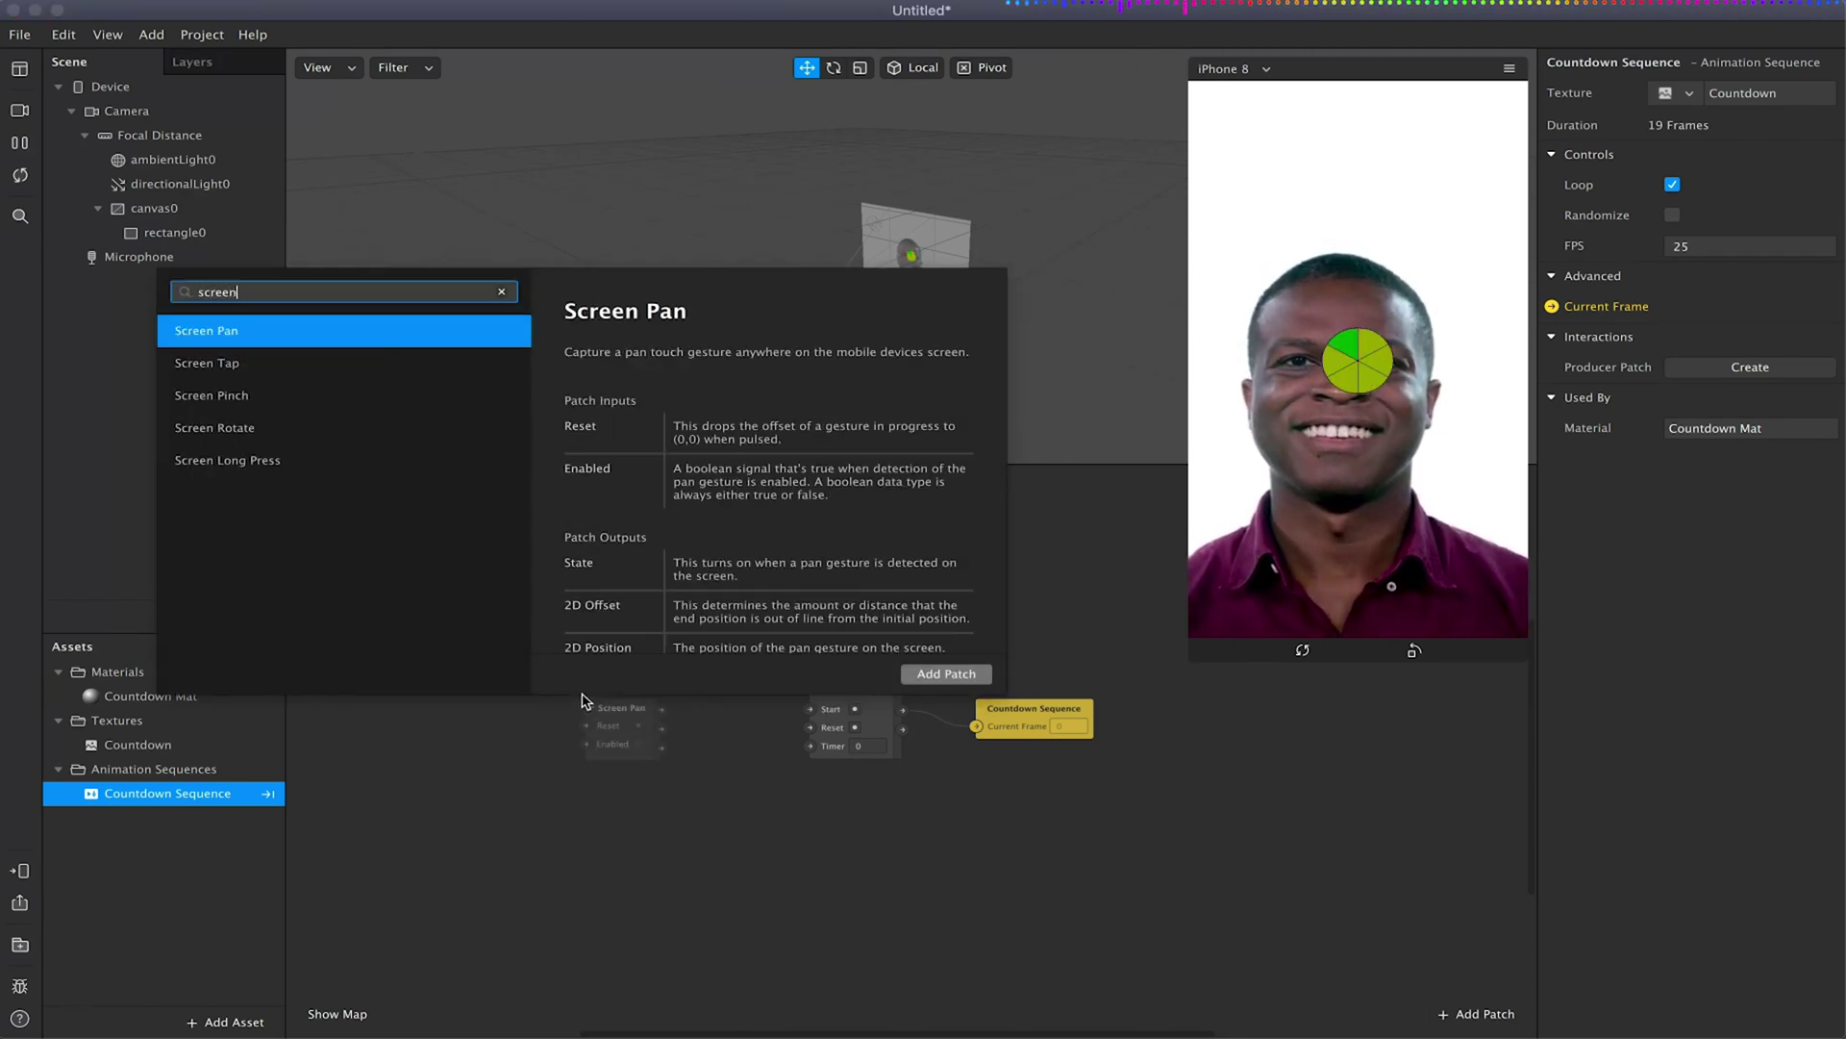
left_click(240, 357)
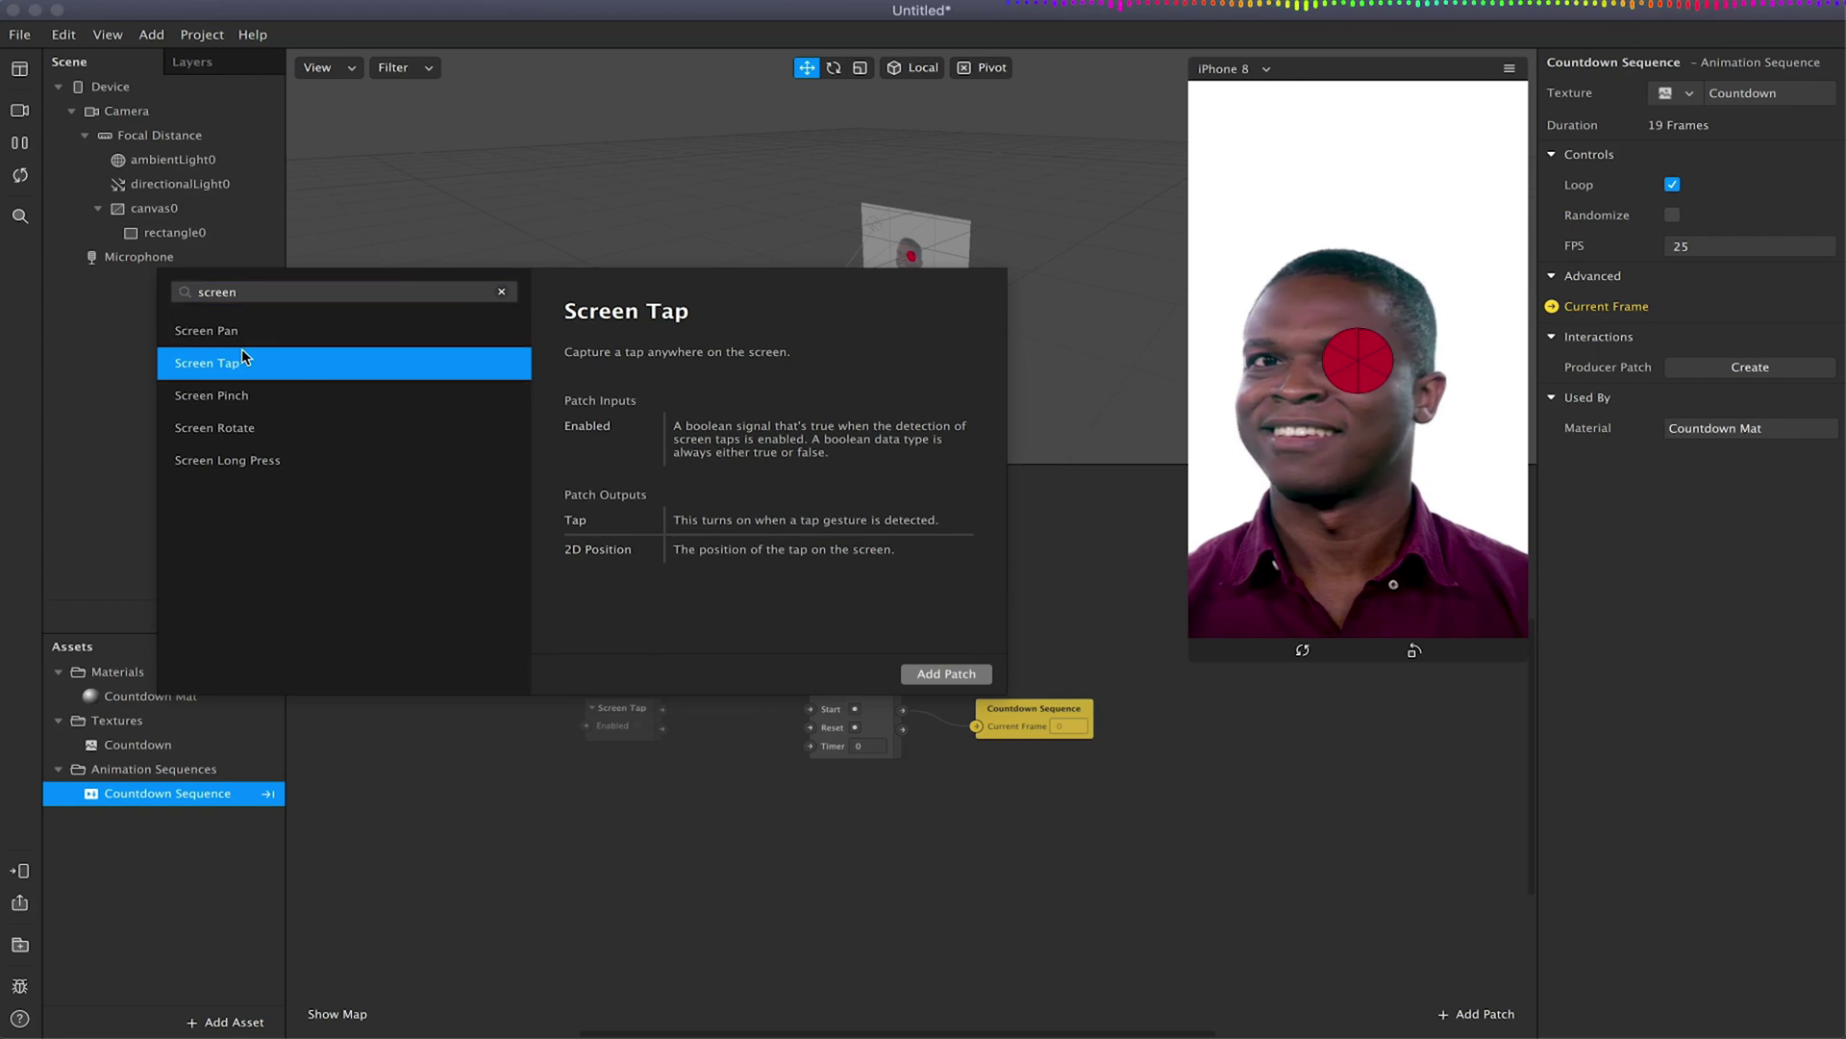
left_click(938, 674)
left_click_drag(661, 708, 813, 713)
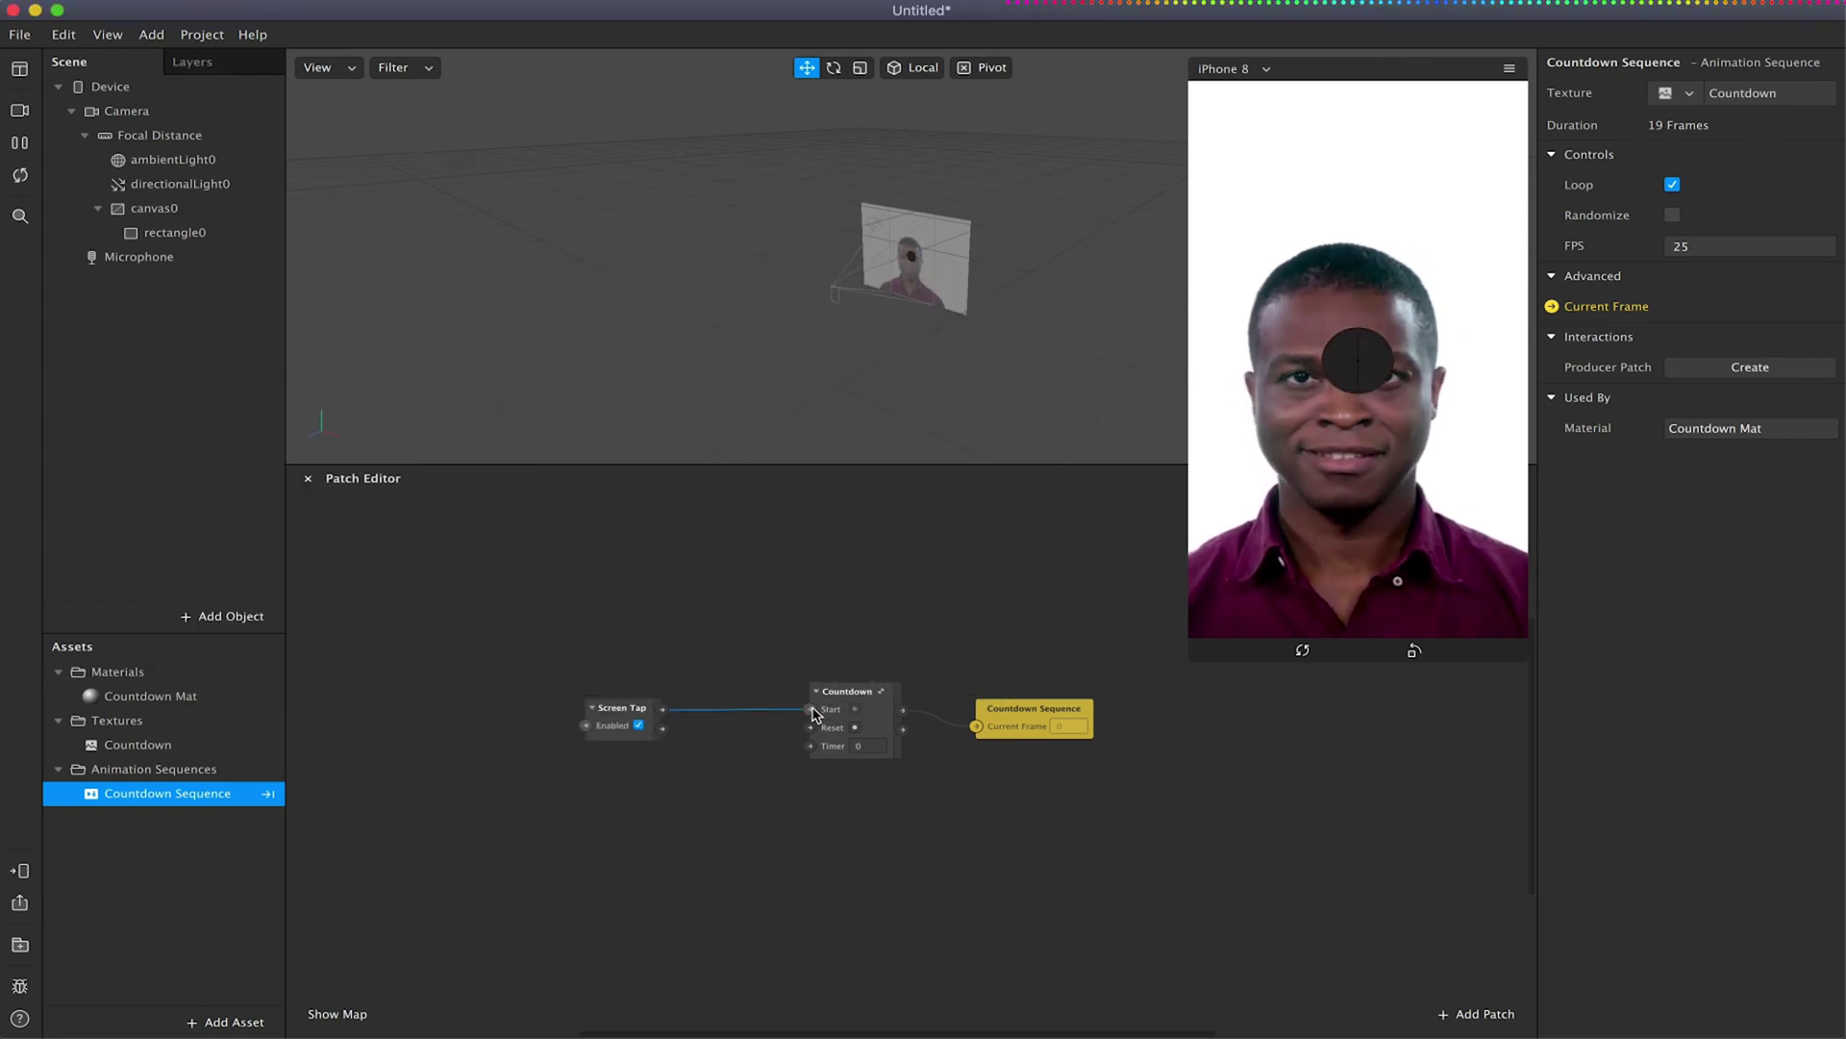
left_click_drag(637, 708, 635, 673)
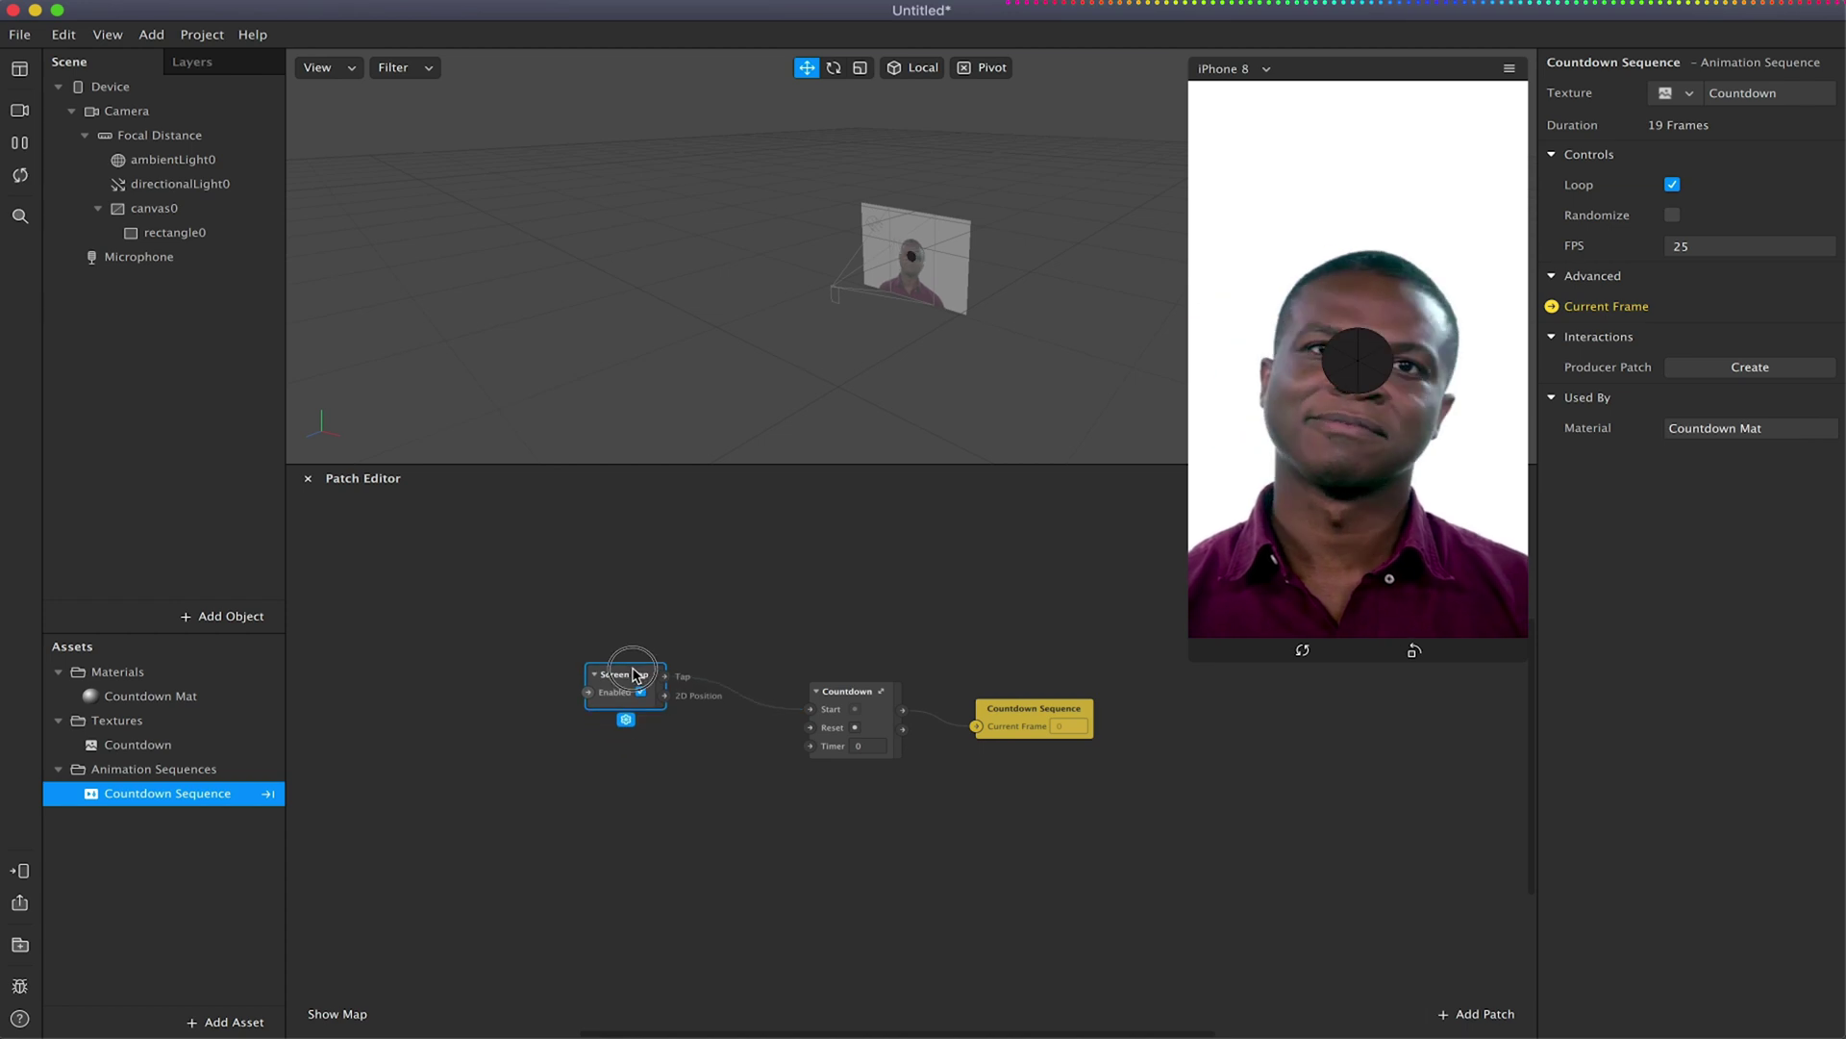
Check the Countdown texture's frame duration and set the Timer input of the Countdown patch to 19.
left_click(869, 746)
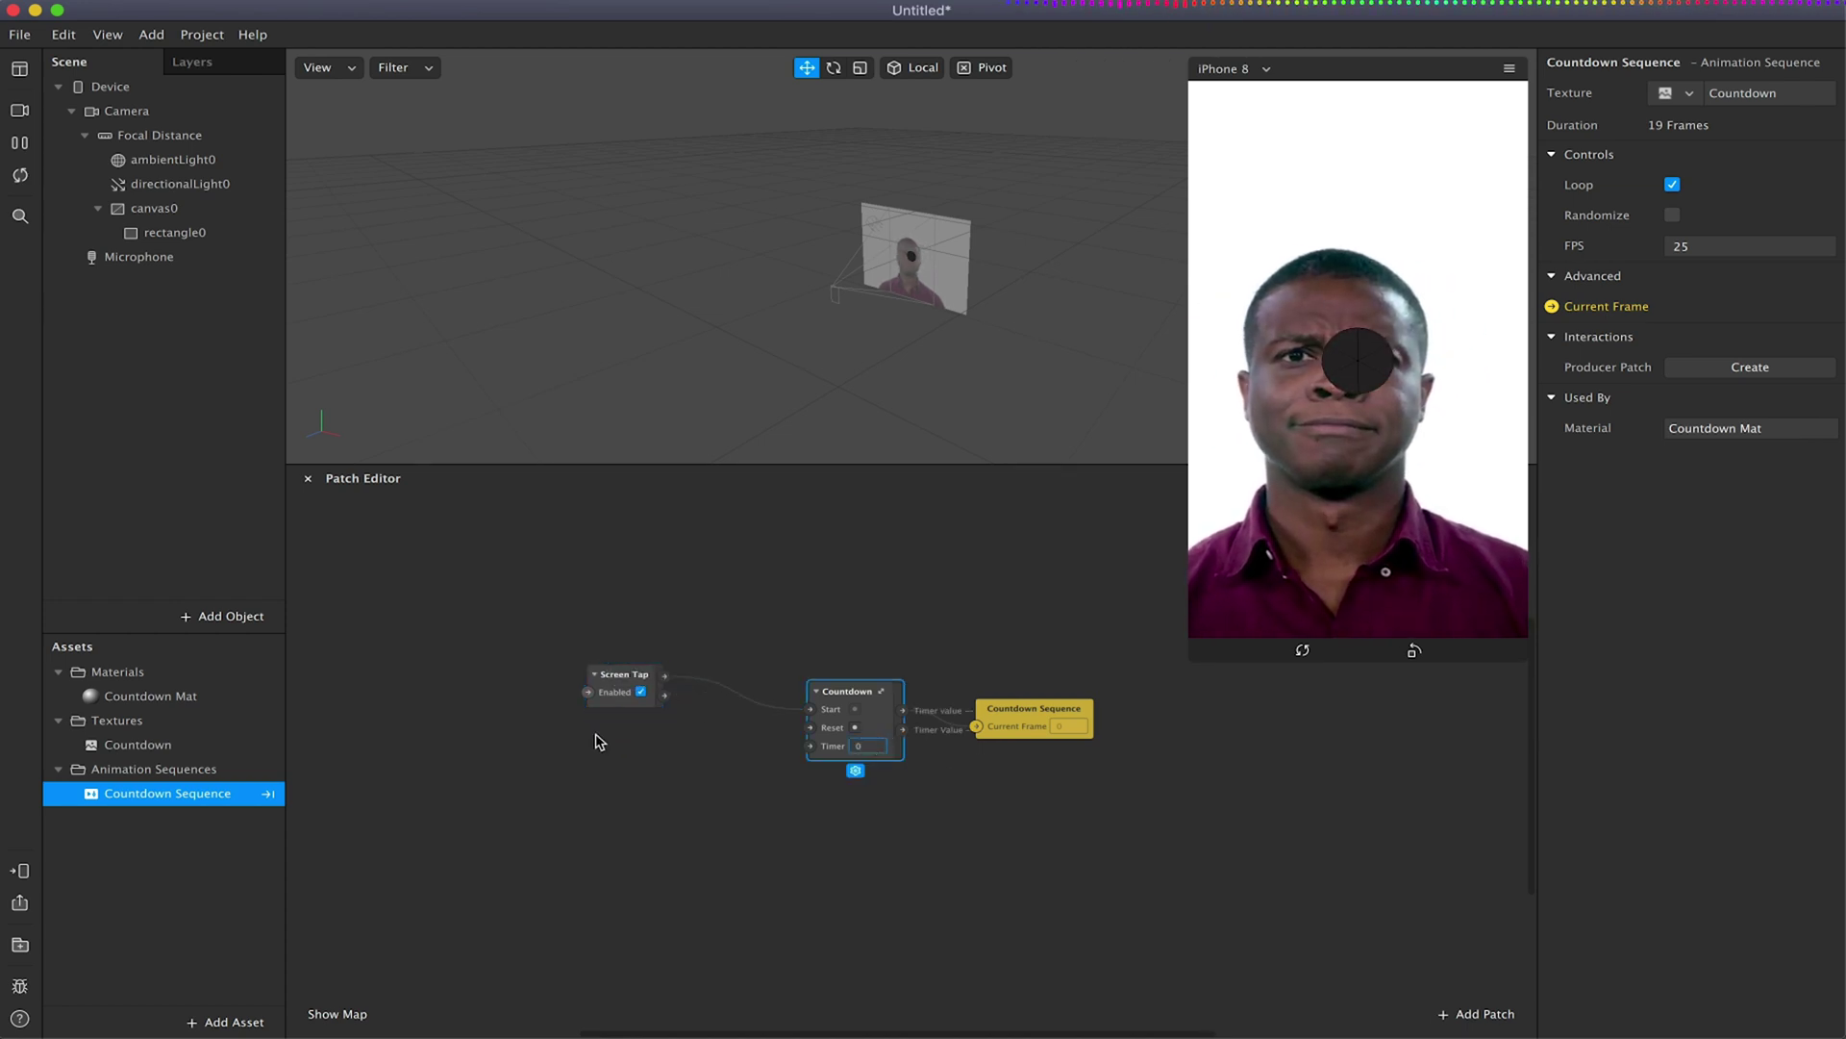
left_click(175, 745)
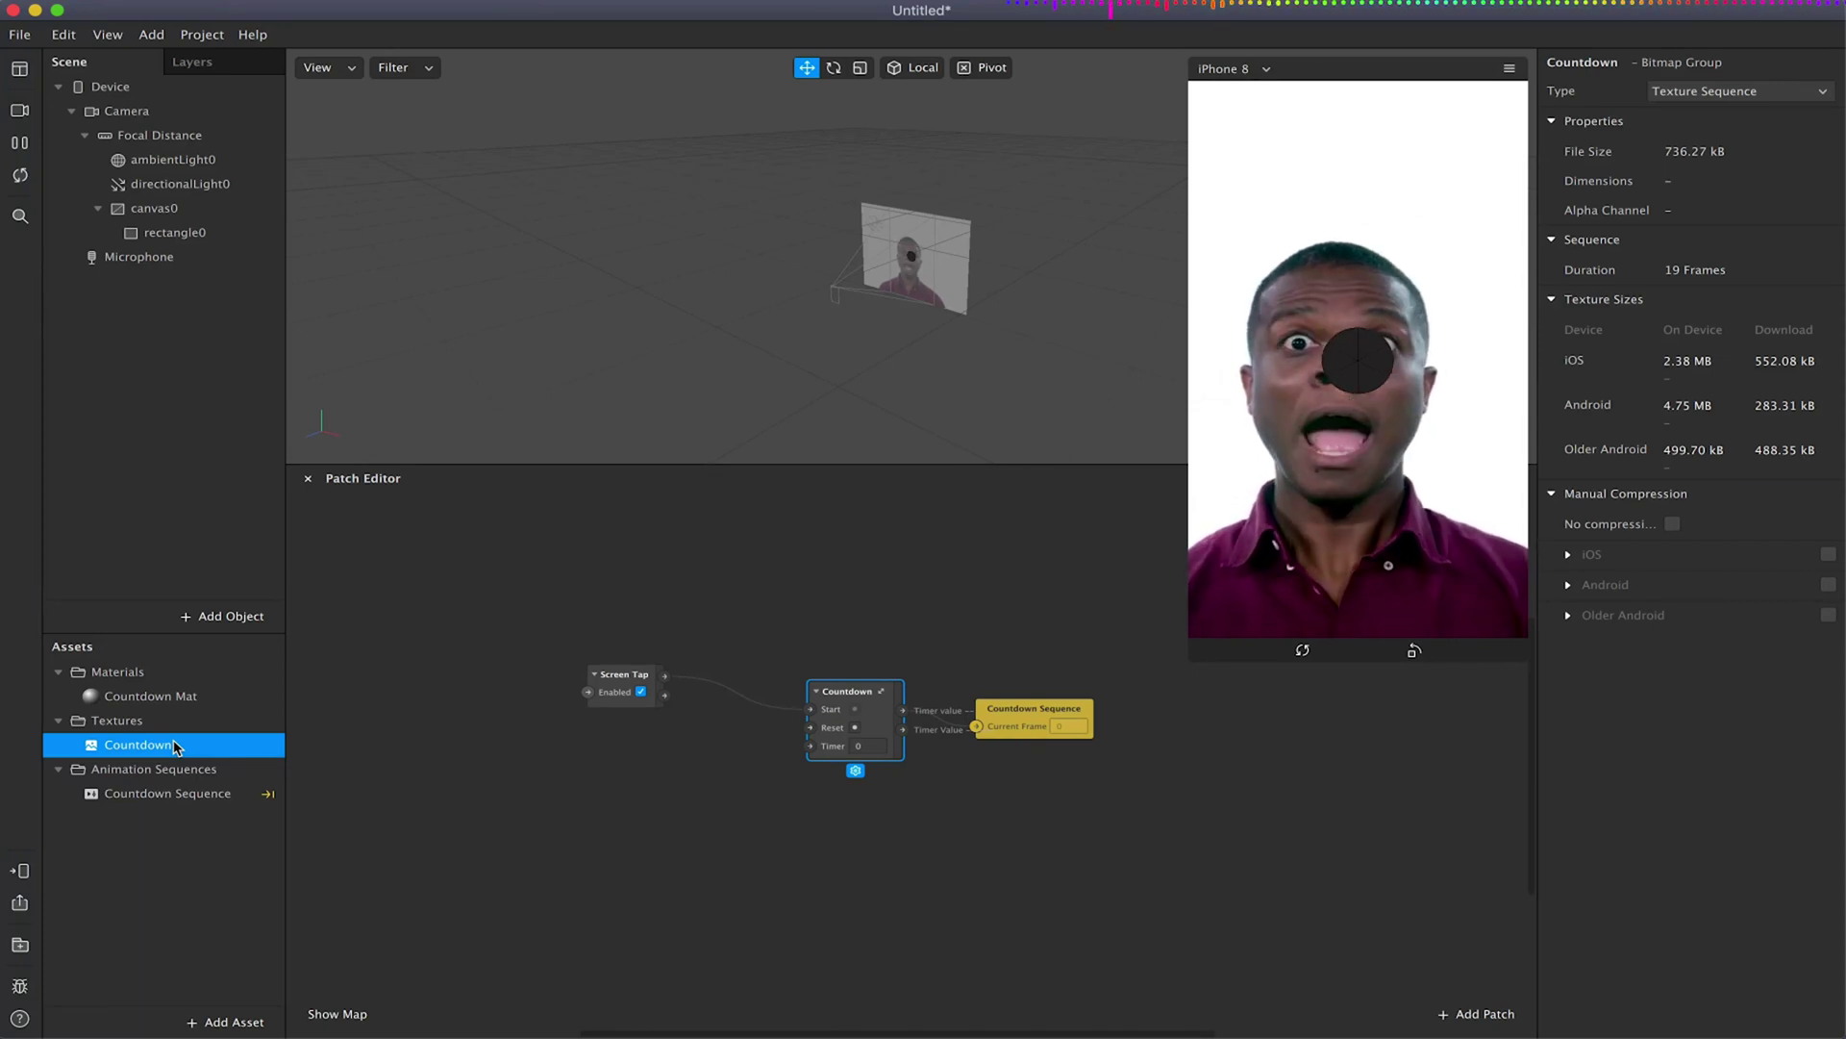
left_click(866, 743)
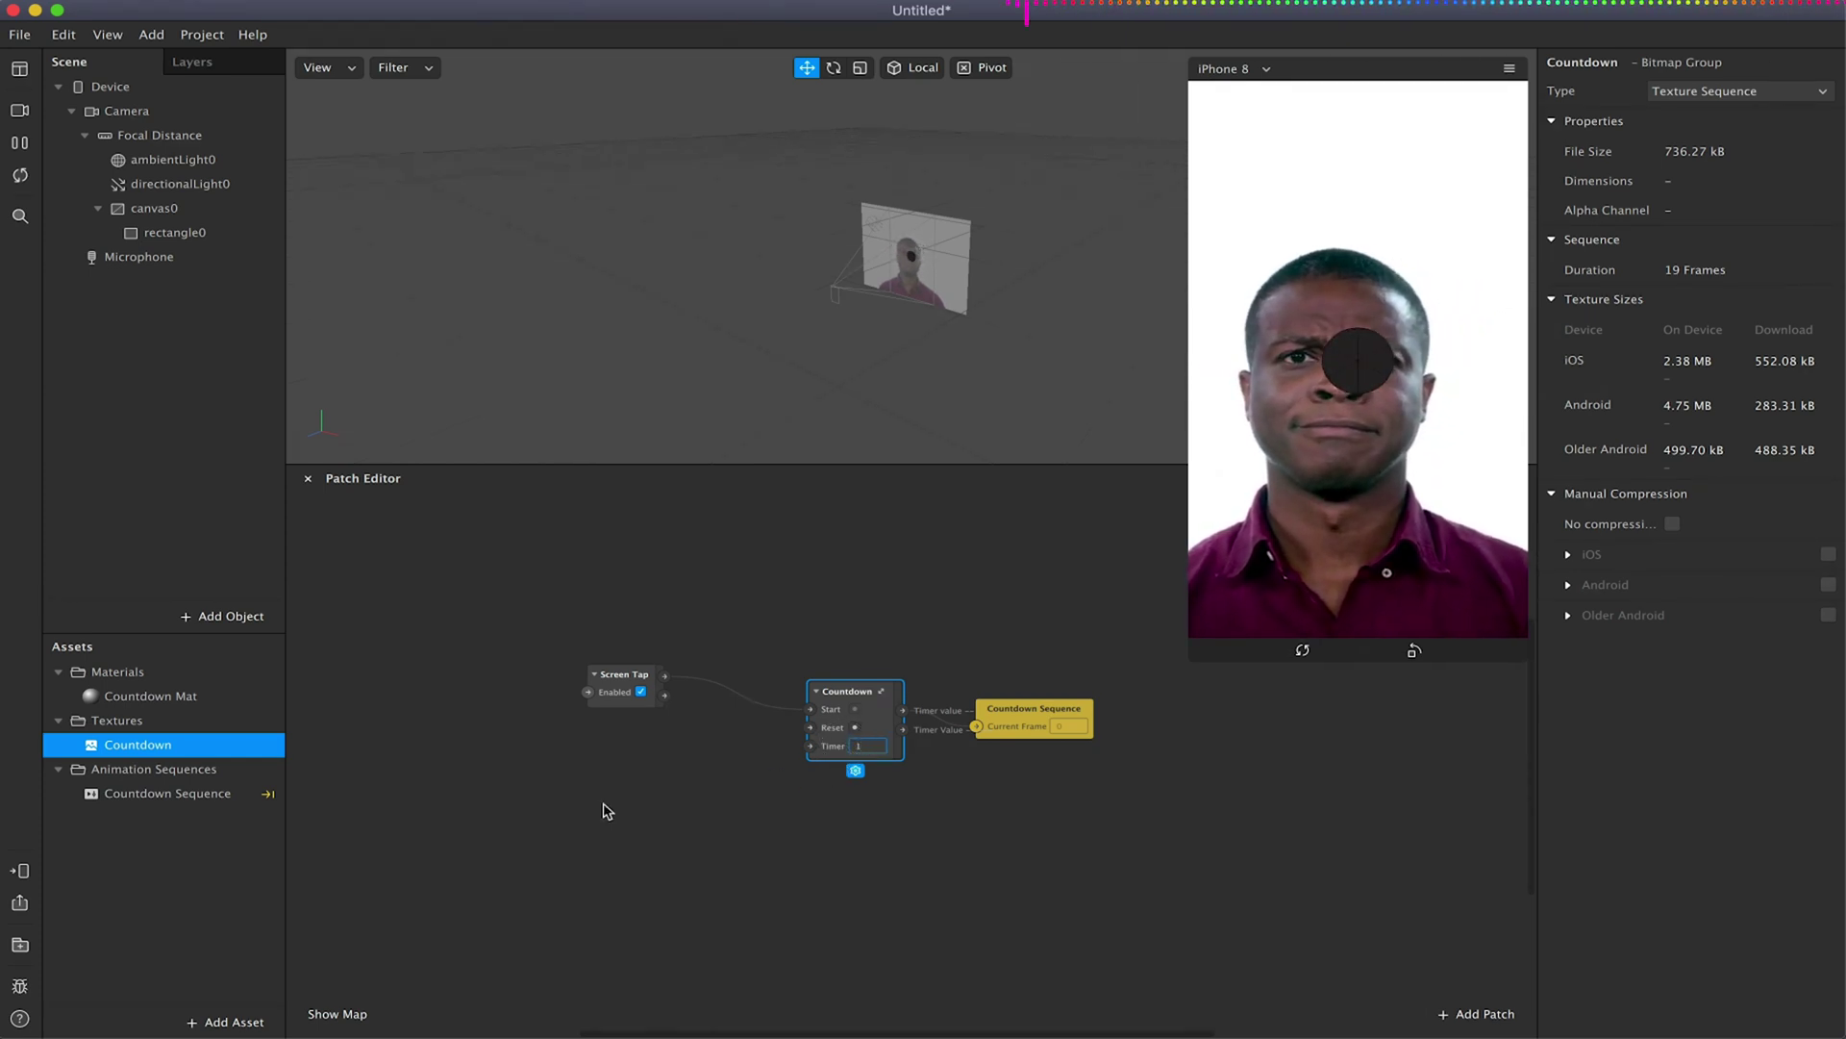
key("Return")
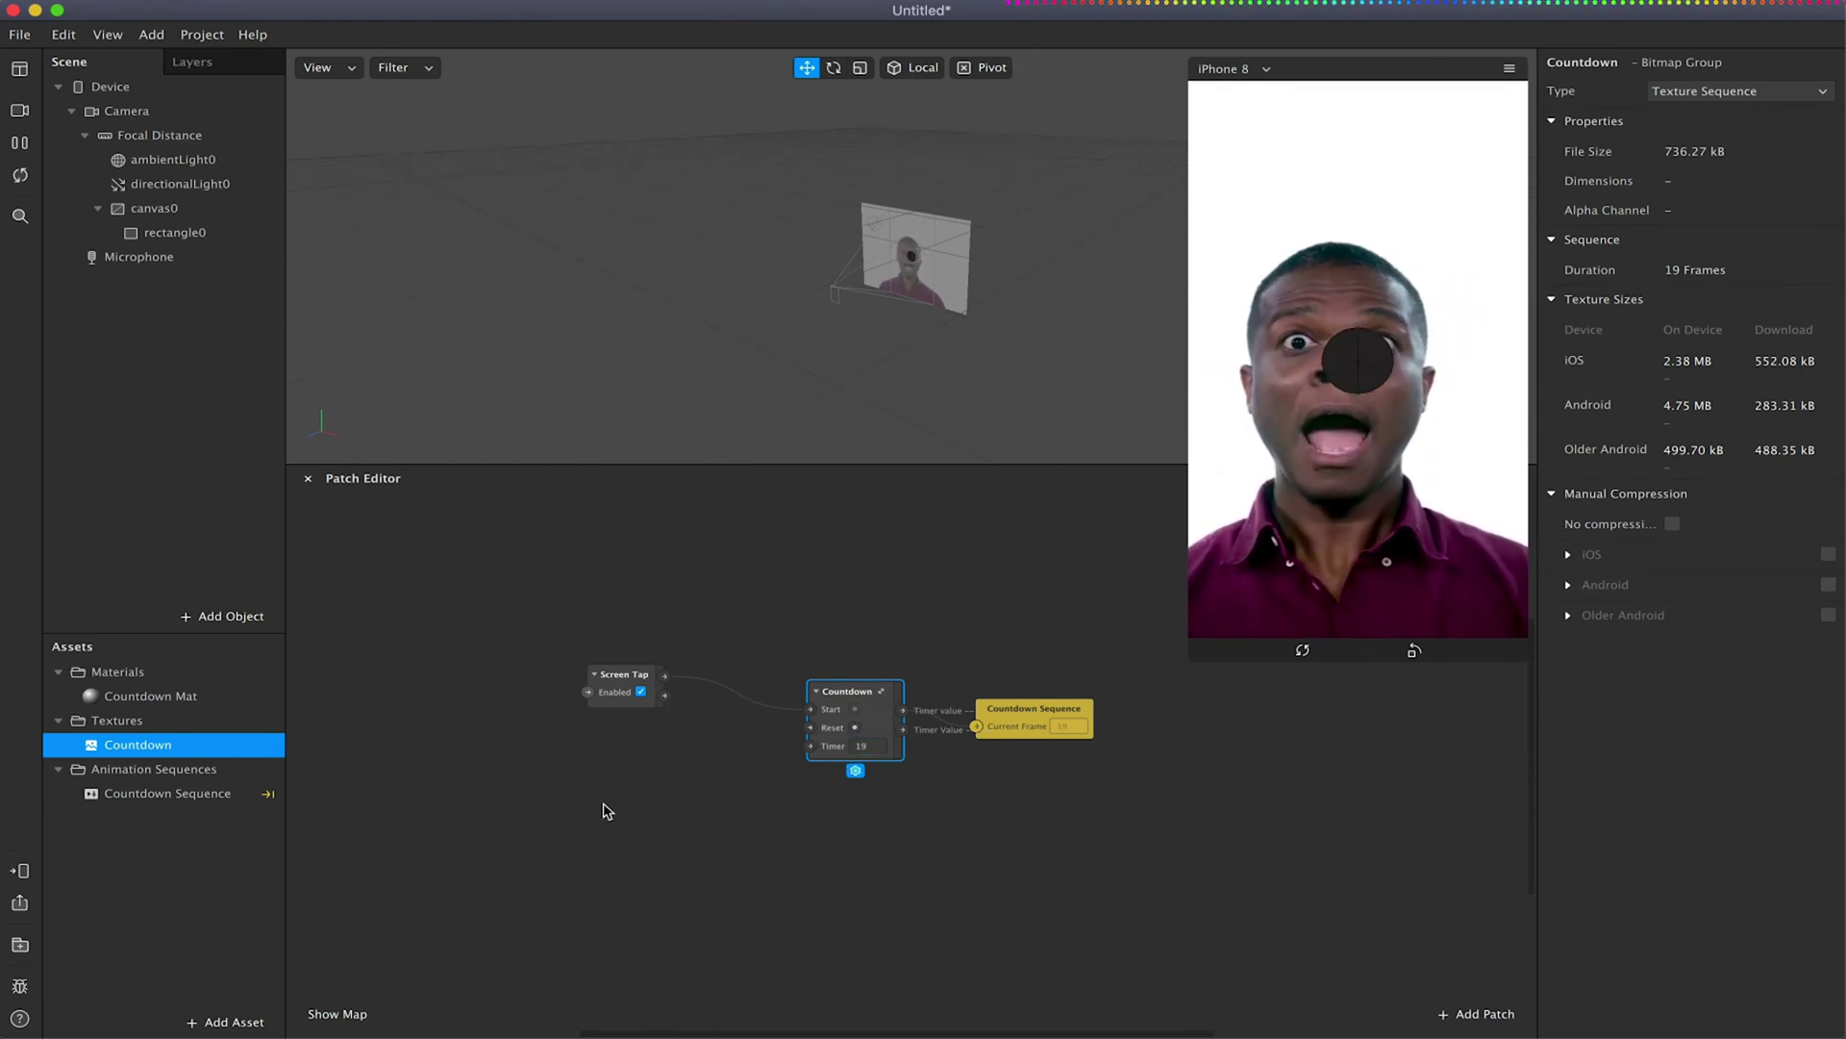
Turn on simulated touch in the device preview and tap the preview to test the countdown.
left_click(1511, 68)
left_click(1544, 104)
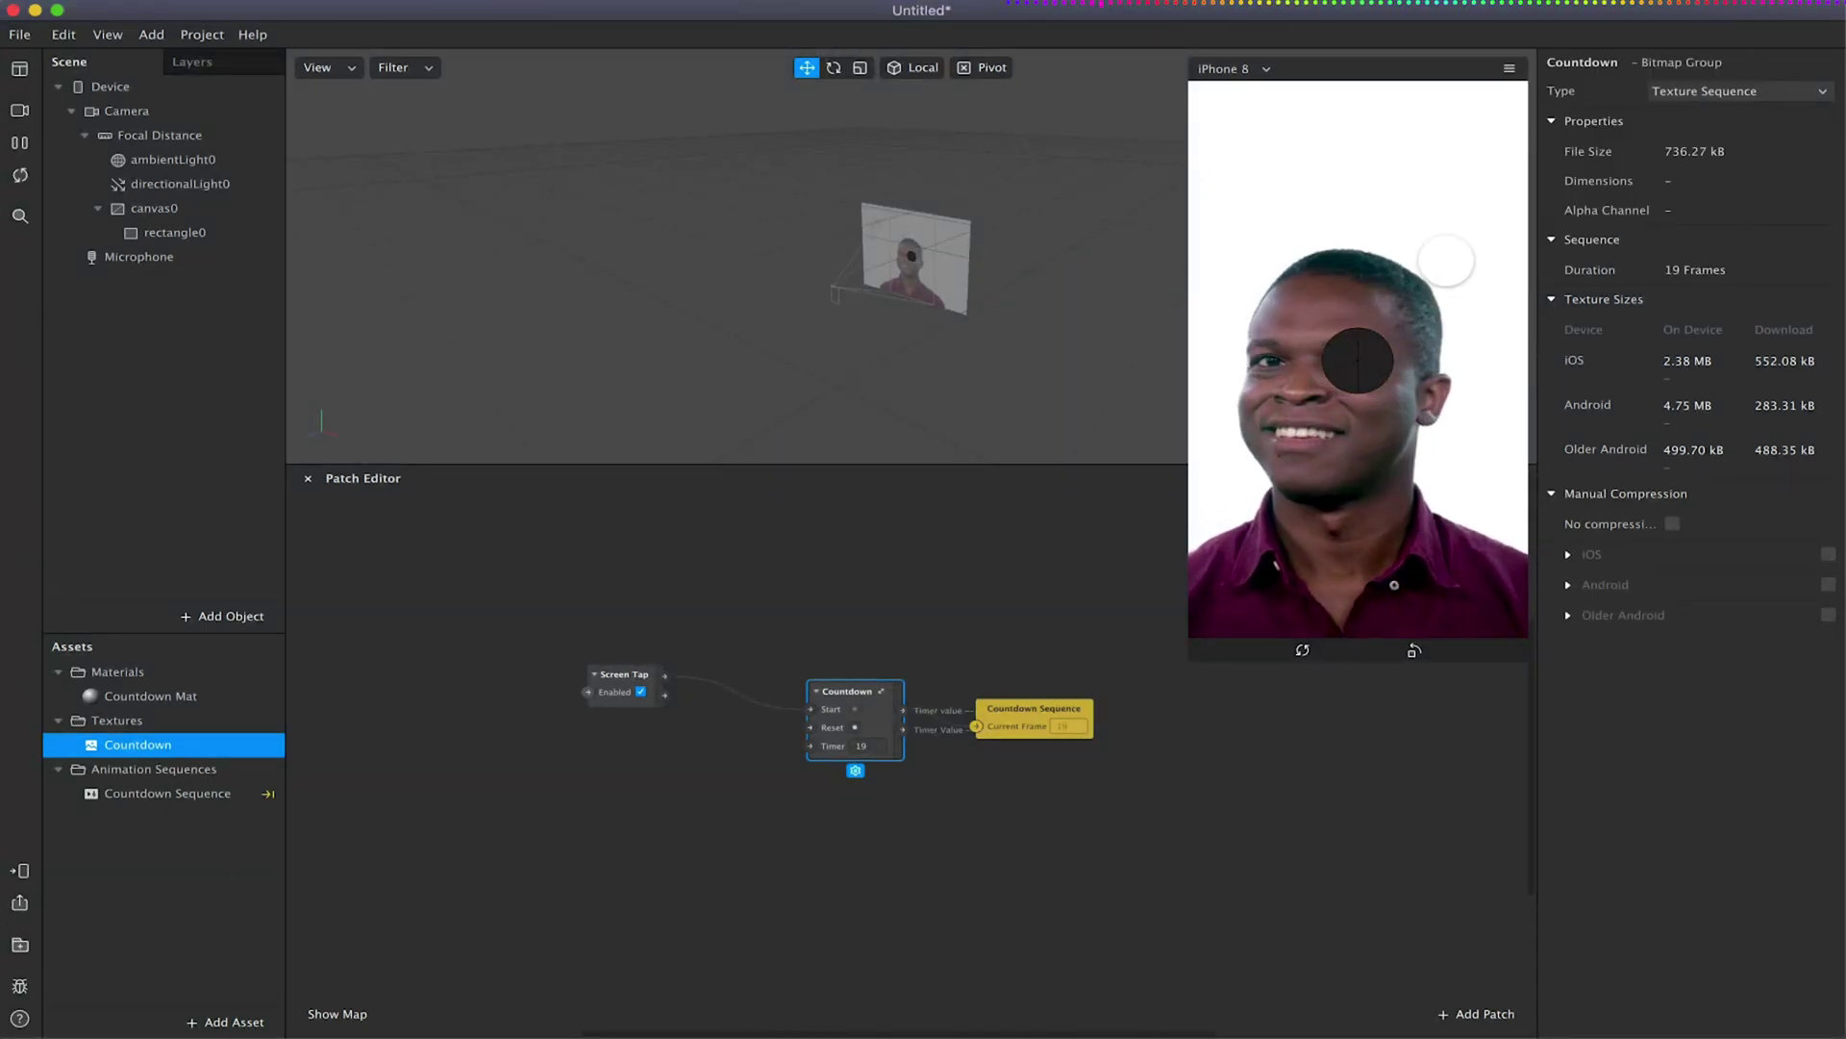
left_click(1340, 339)
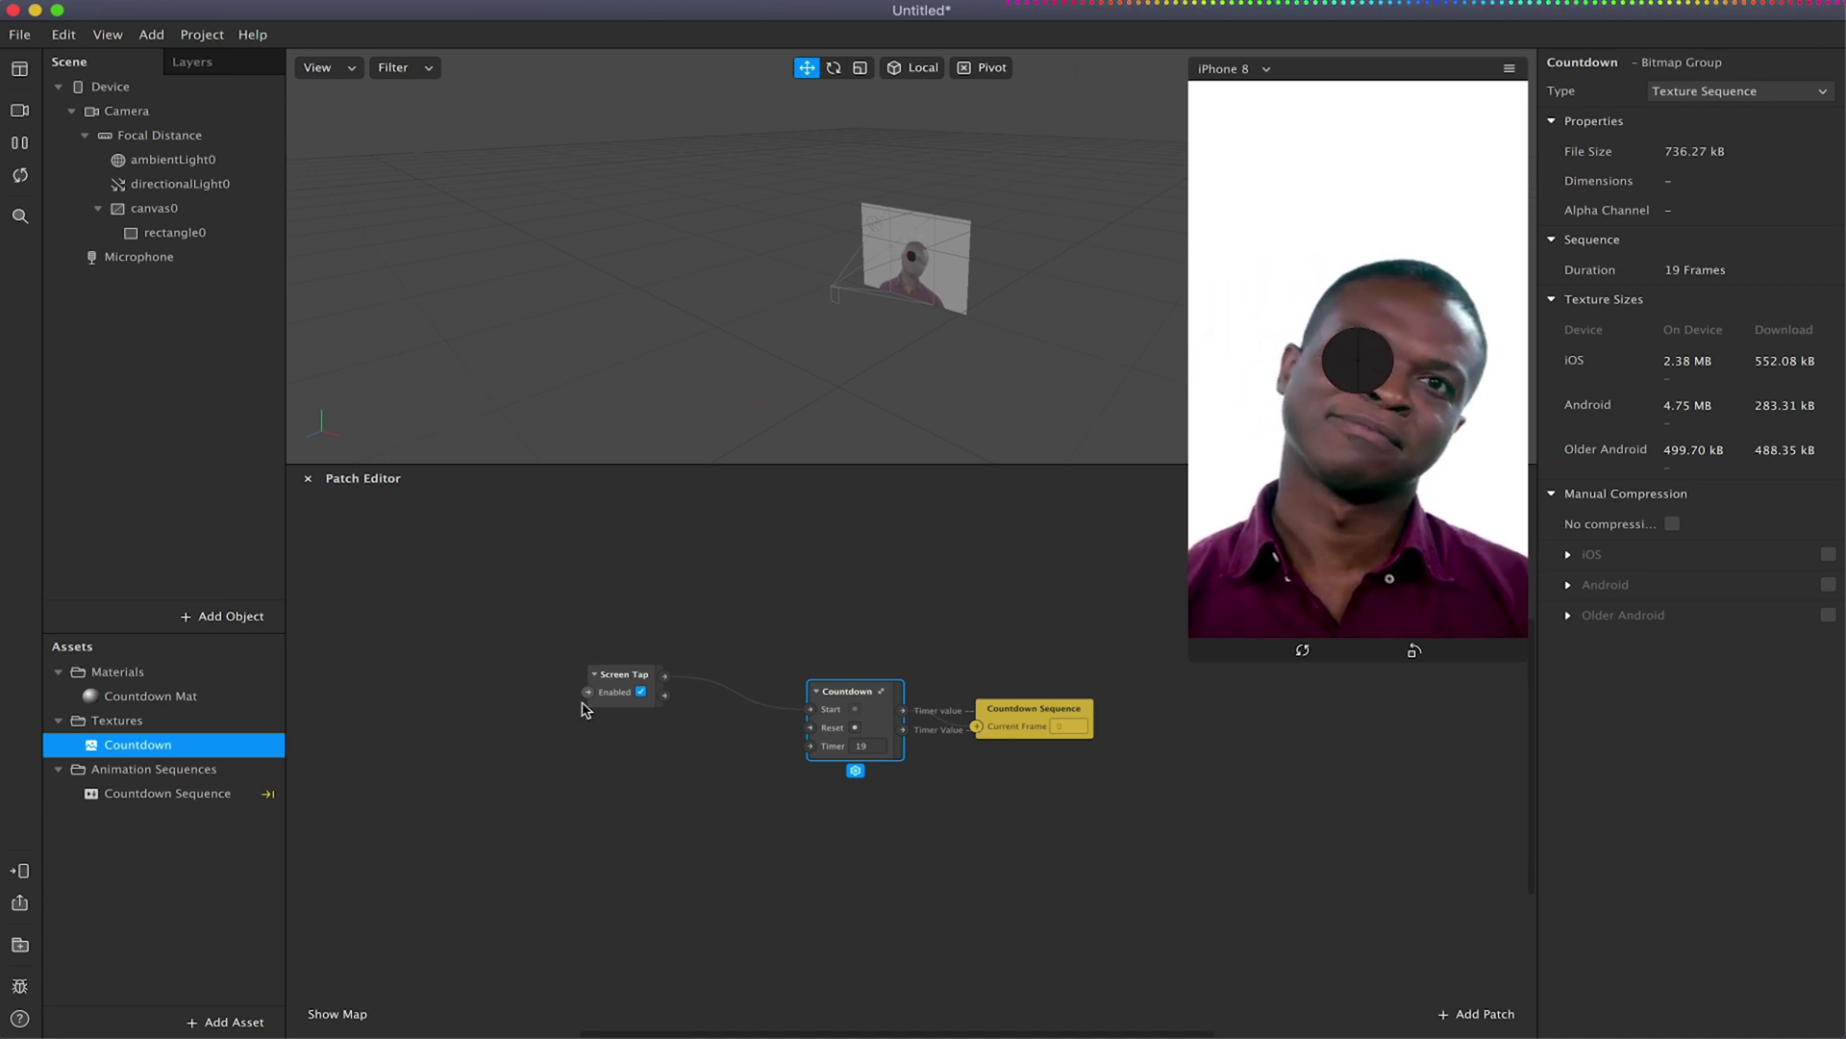
Set the Countdown patch's Timer to 18, then restart the effect and test it with a simulated tap.
left_click(870, 747)
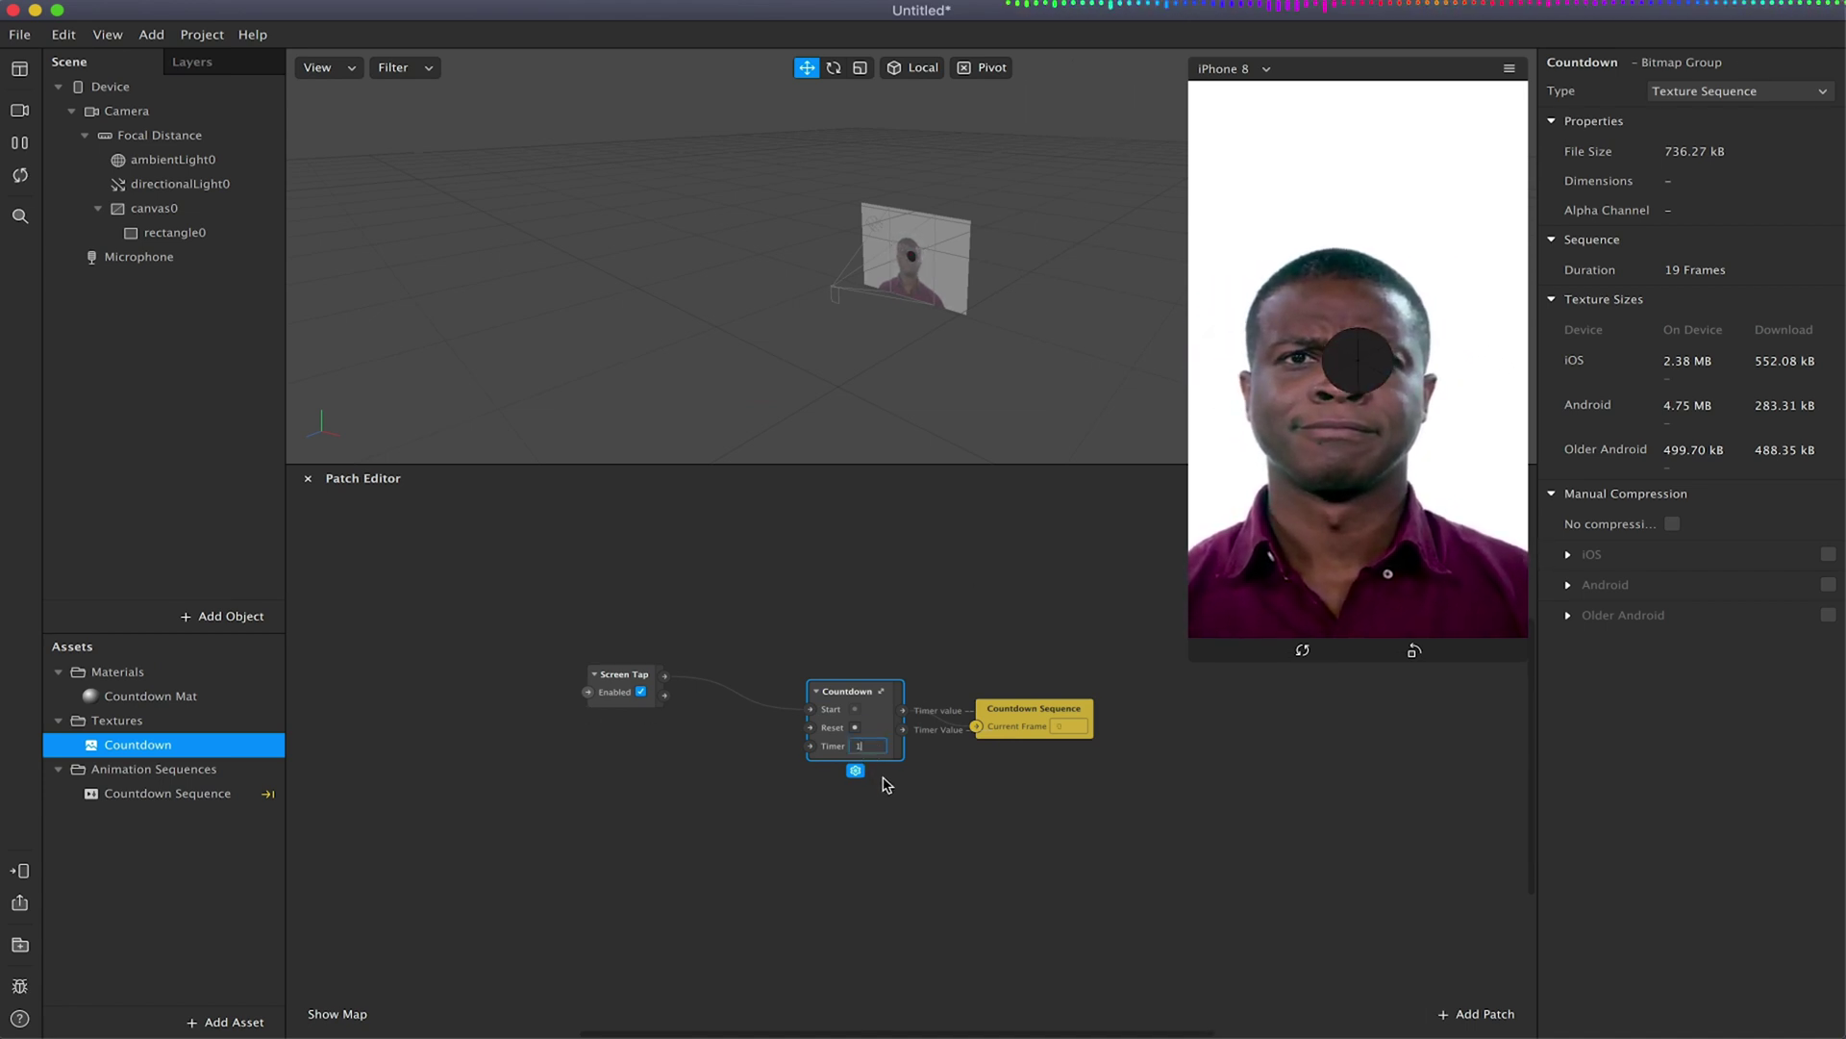
type("18")
key("Return")
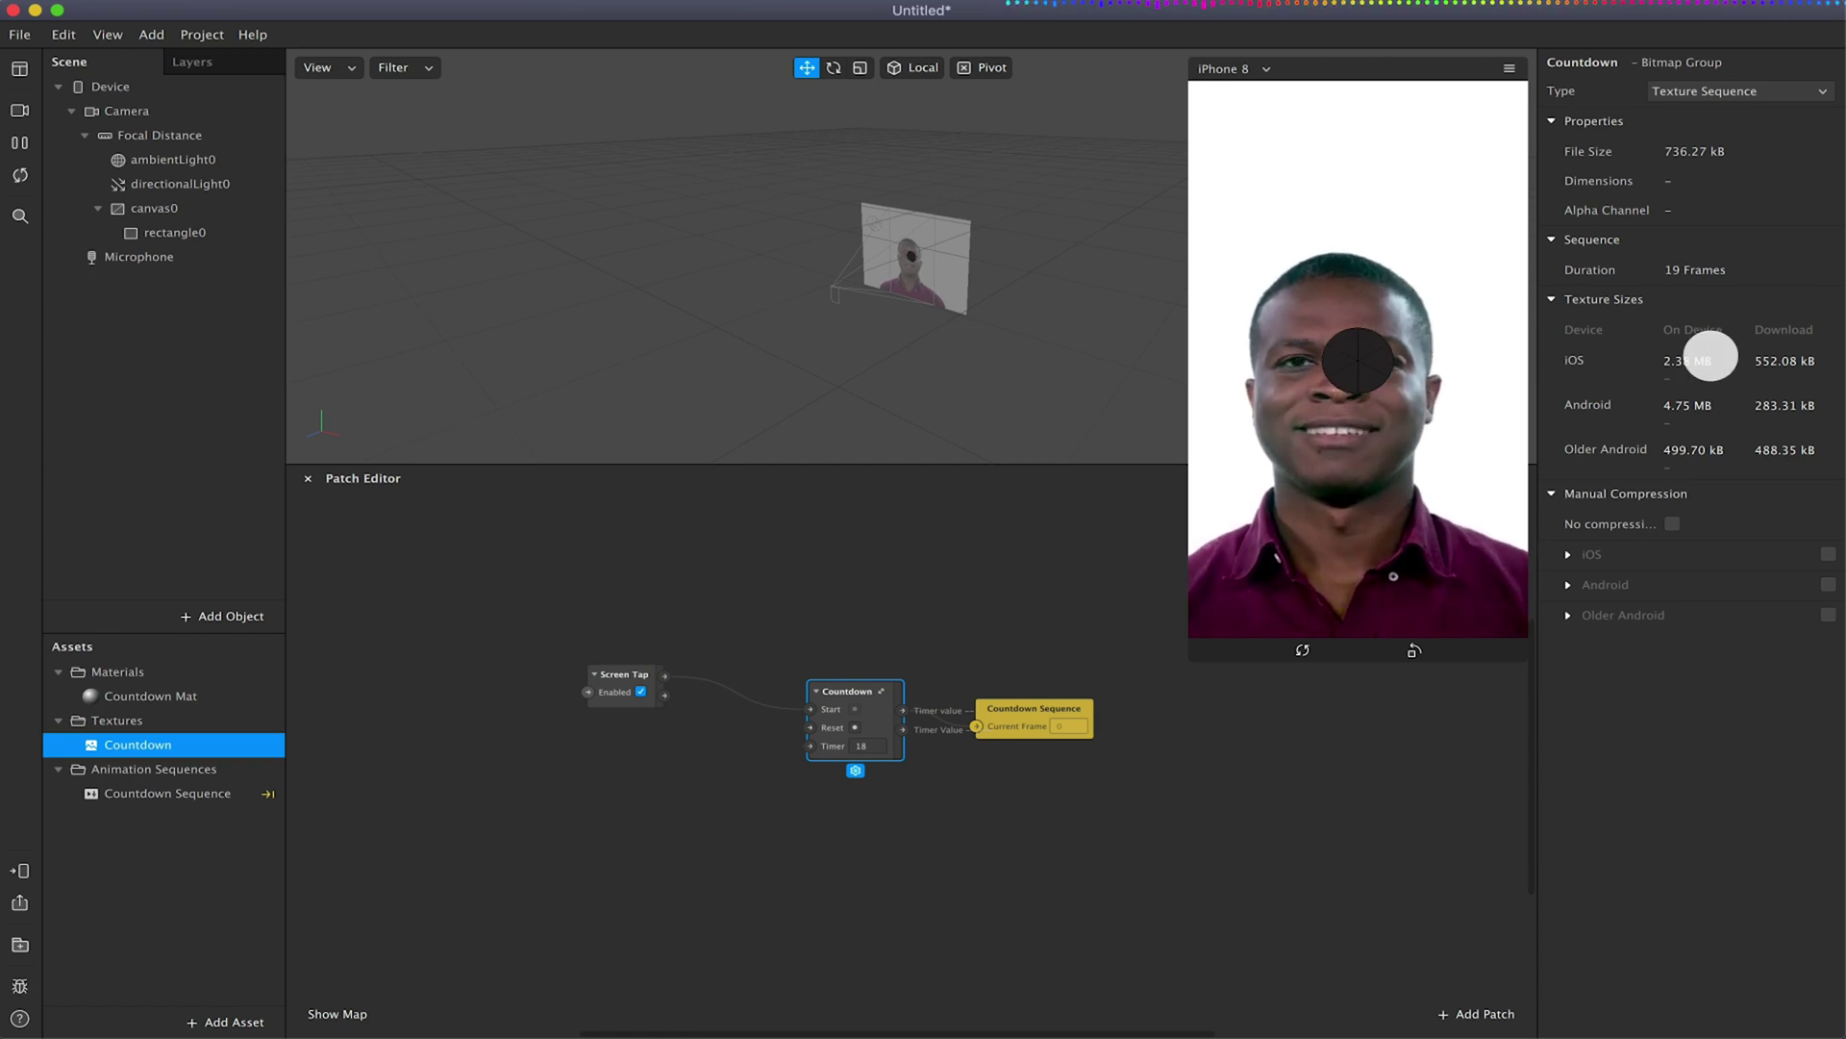
left_click(20, 174)
left_click(1220, 589)
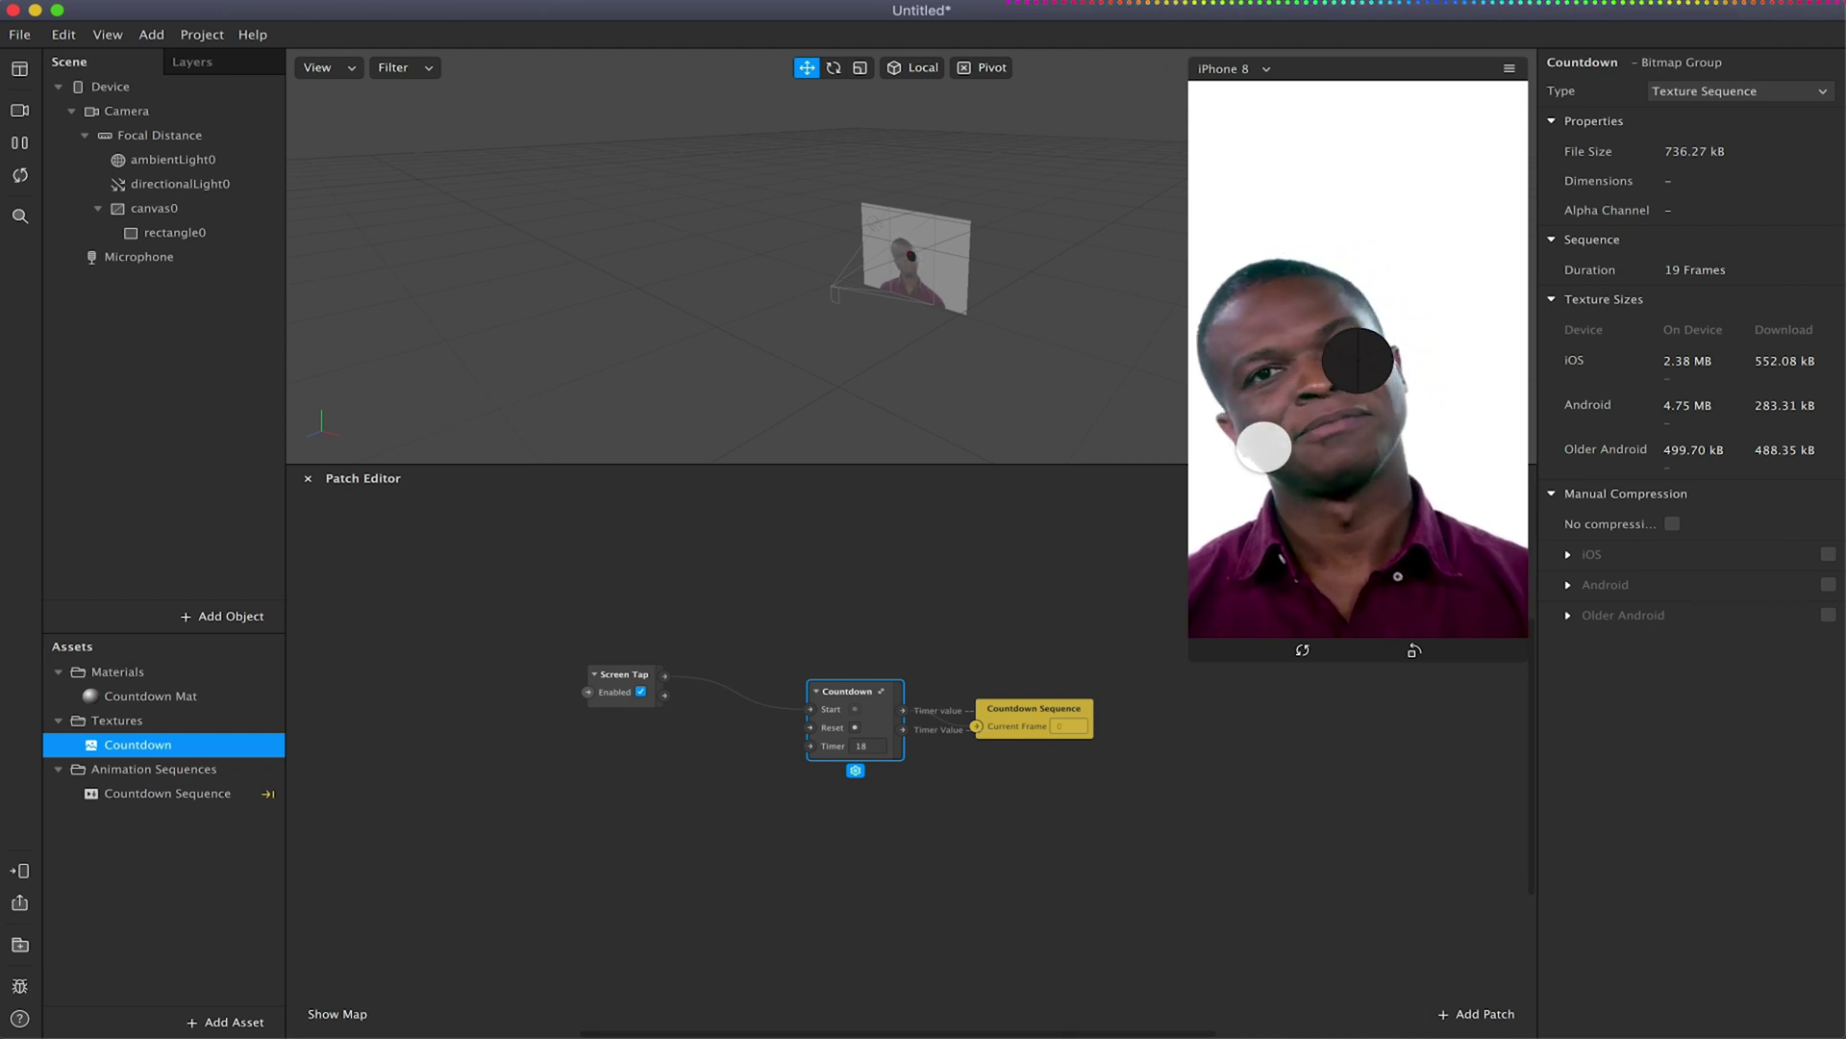
Reposition the Countdown and Countdown Sequence patches higher in the graph to tidy the layout.
left_click_drag(803, 682, 741, 618)
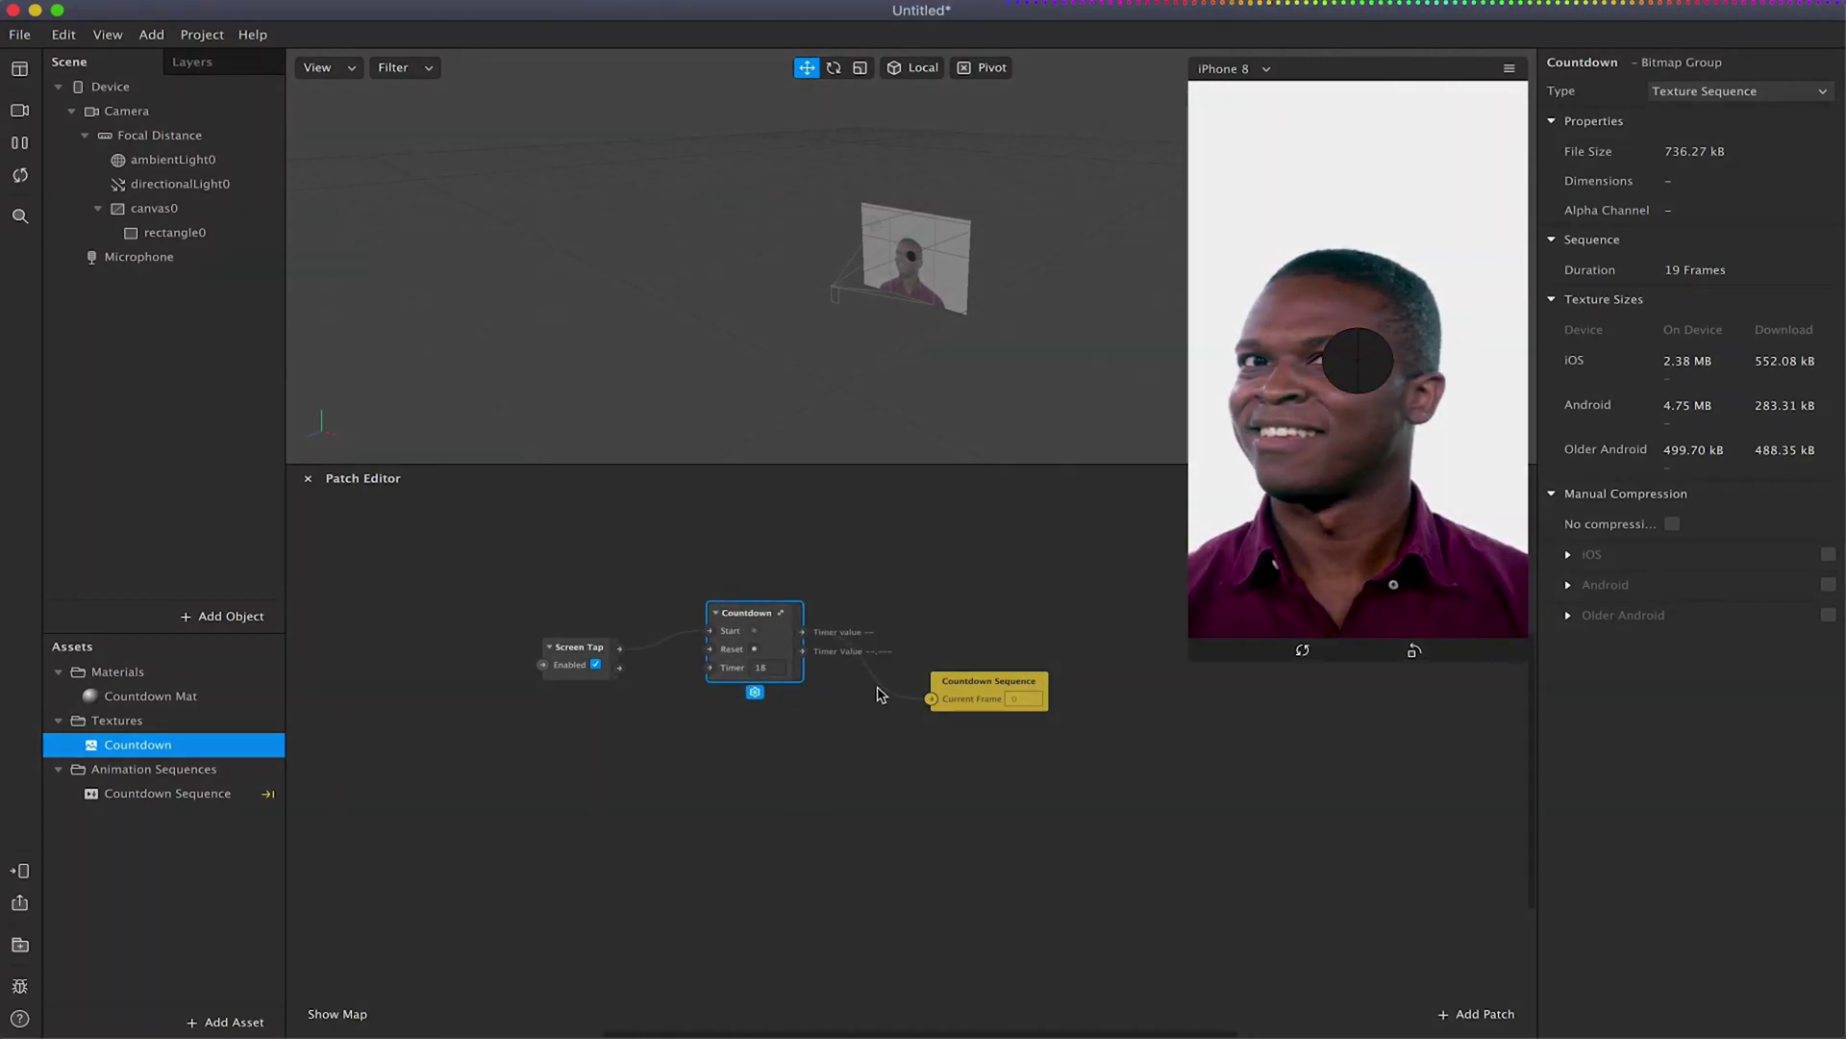
left_click_drag(950, 688, 914, 604)
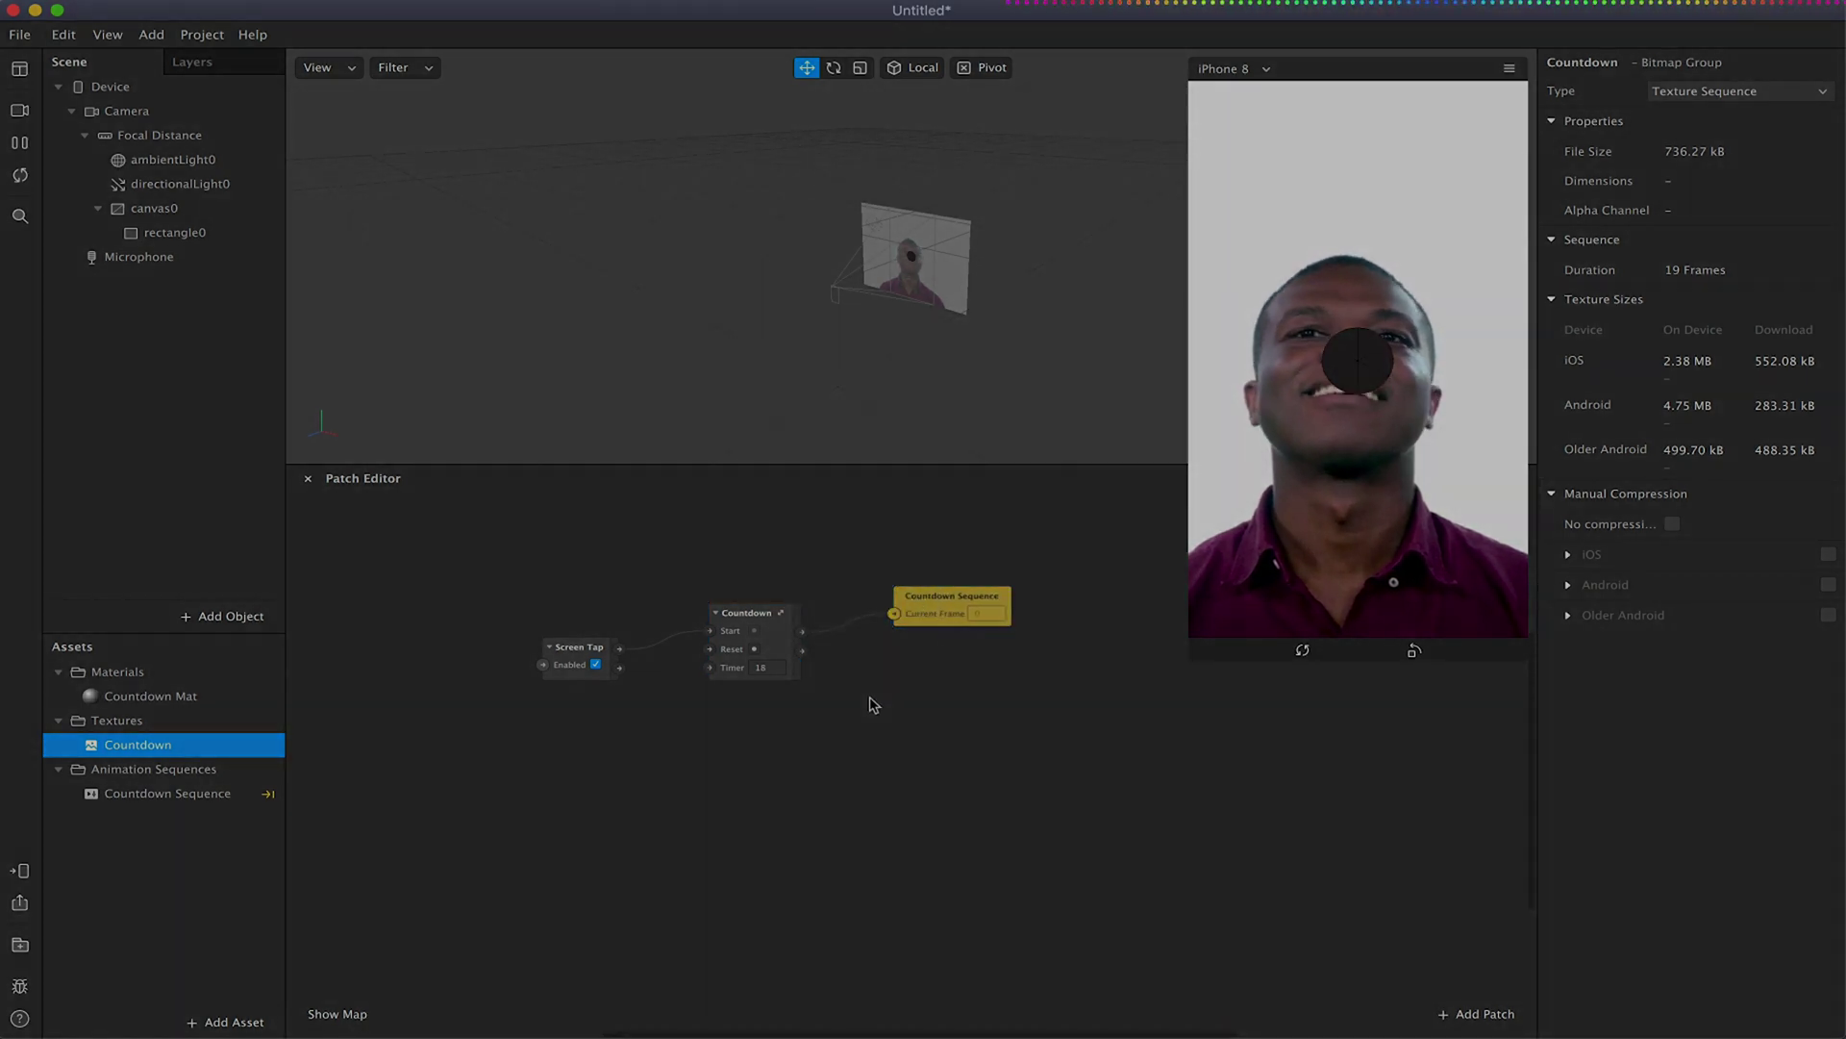